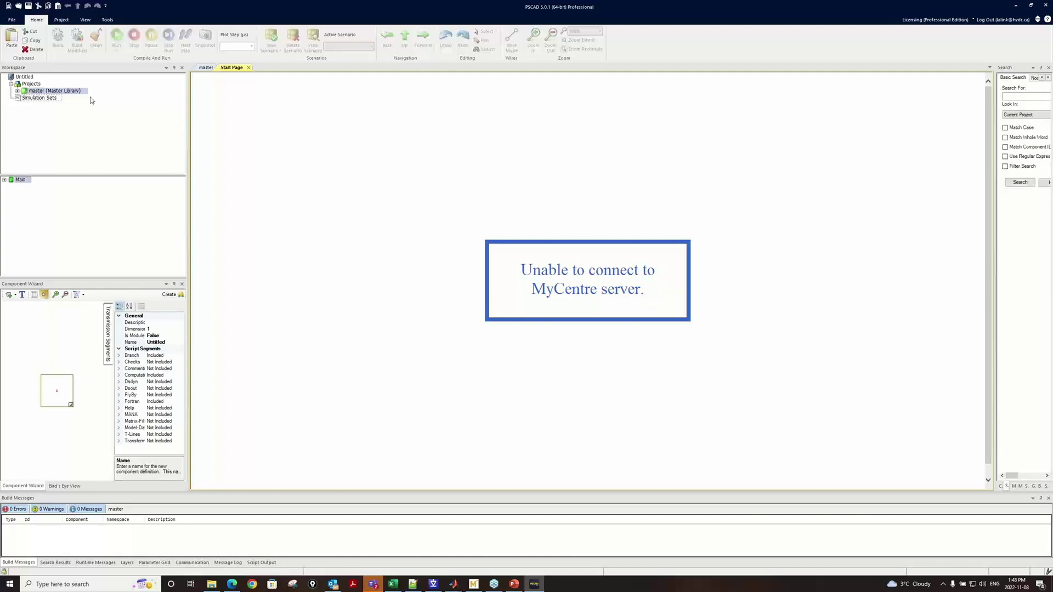
Open the Master Library from the project workspace and look over its component categories.
{"action": "left_click", "coordinate": [36, 98]}
{"action": "double_click", "coordinate": [41, 92]}
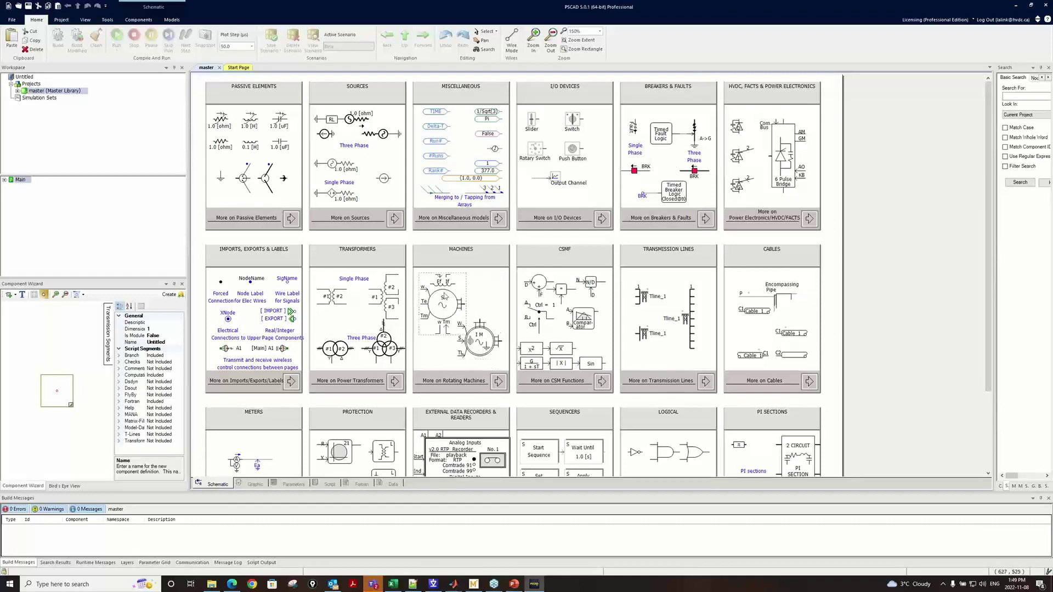
{"action": "scroll", "coordinate": [908, 346], "scroll_direction": "down", "scroll_amount": 1}
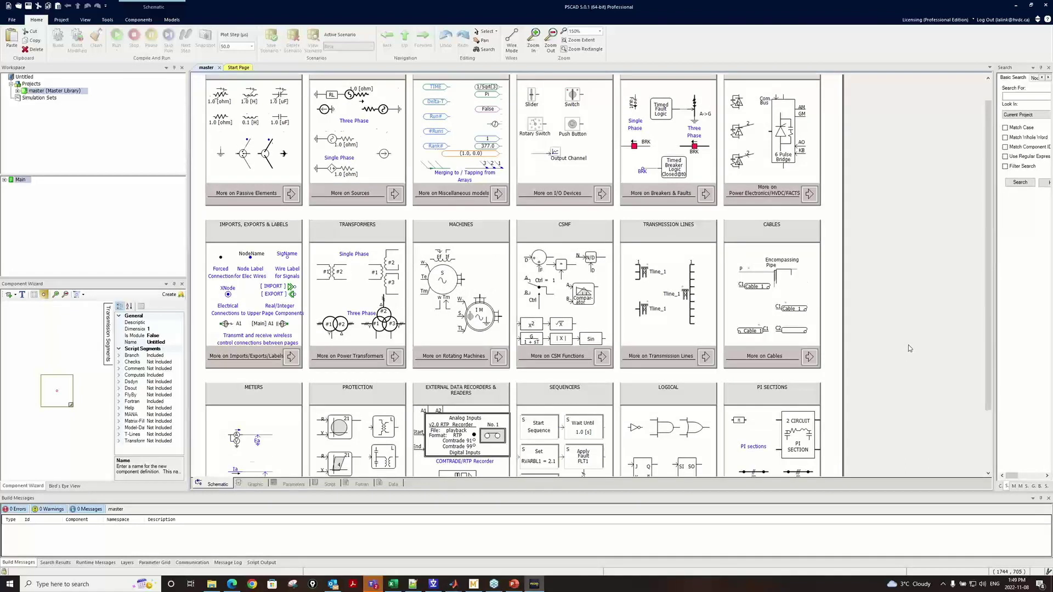
{"action": "scroll", "coordinate": [910, 345], "scroll_direction": "up", "scroll_amount": 1}
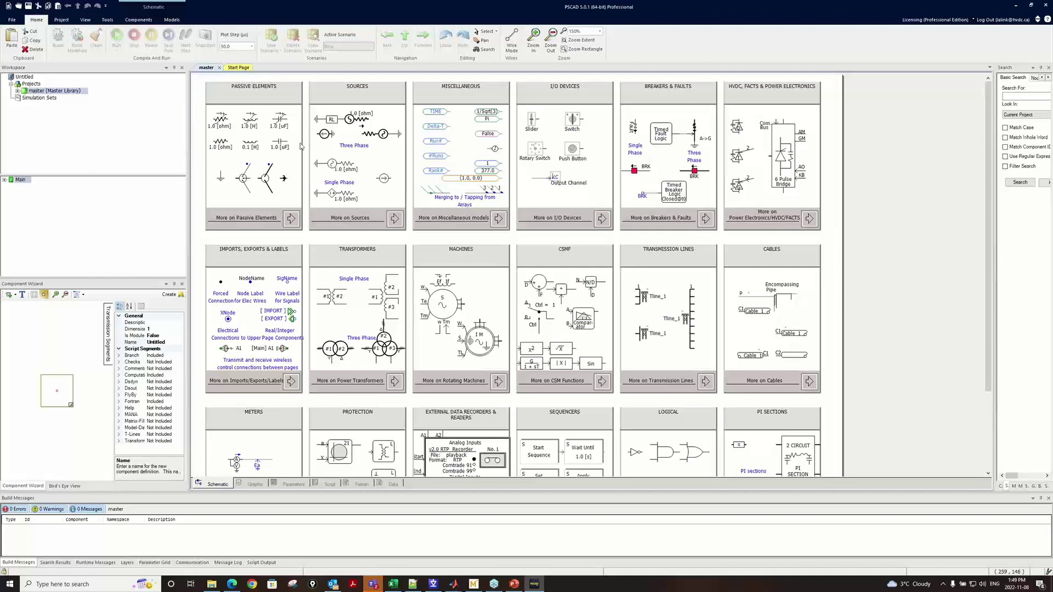
Browse the Passive Elements, I/O Devices, and Breakers & Faults pages of the Master Library, returning to its main page.
{"action": "left_click", "coordinate": [292, 220]}
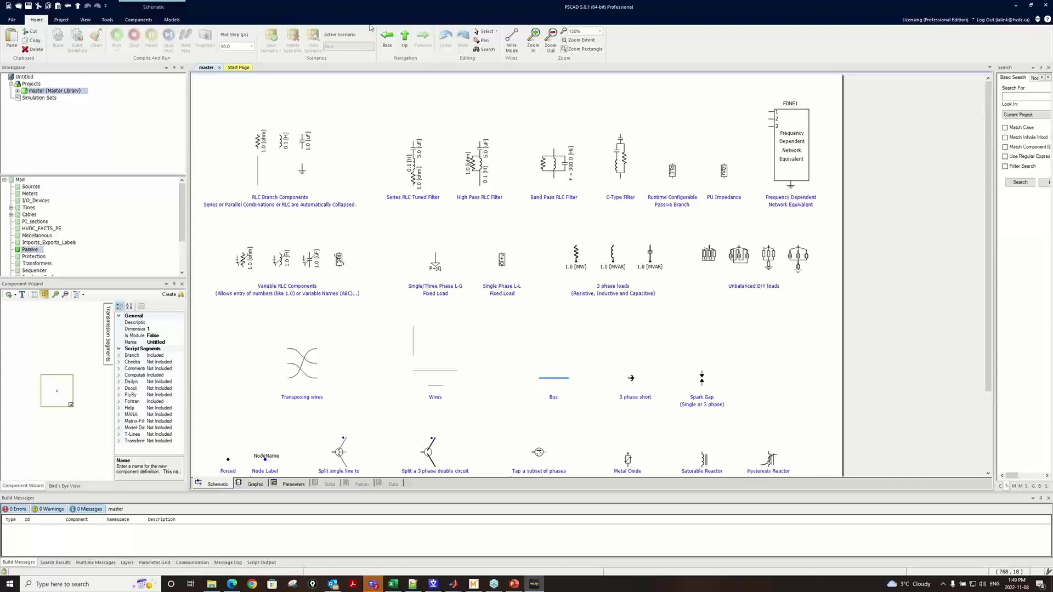
{"action": "left_click", "coordinate": [405, 36]}
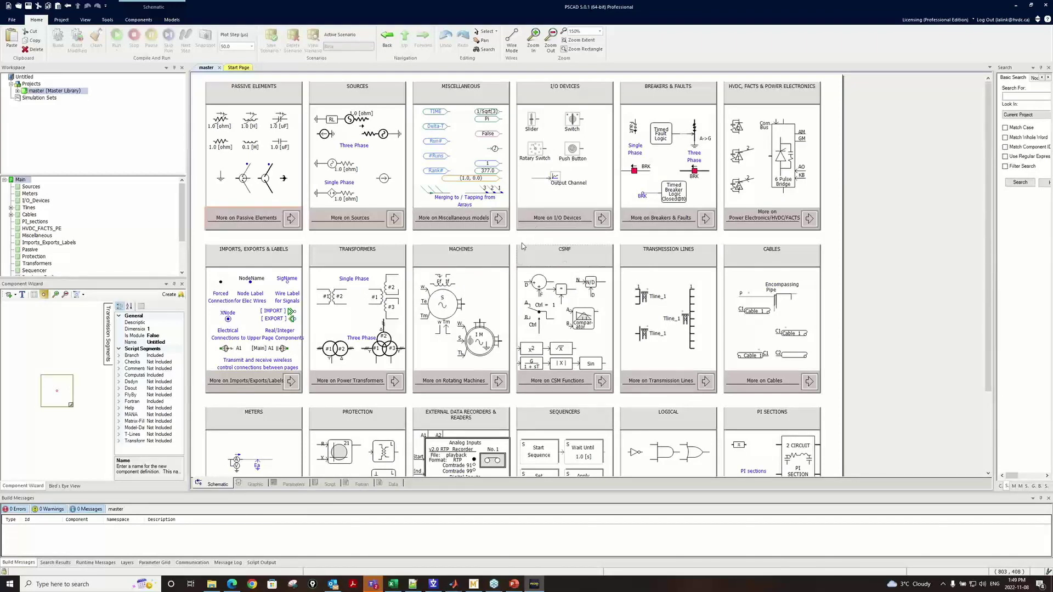
{"action": "left_click", "coordinate": [602, 219]}
{"action": "left_click", "coordinate": [409, 54]}
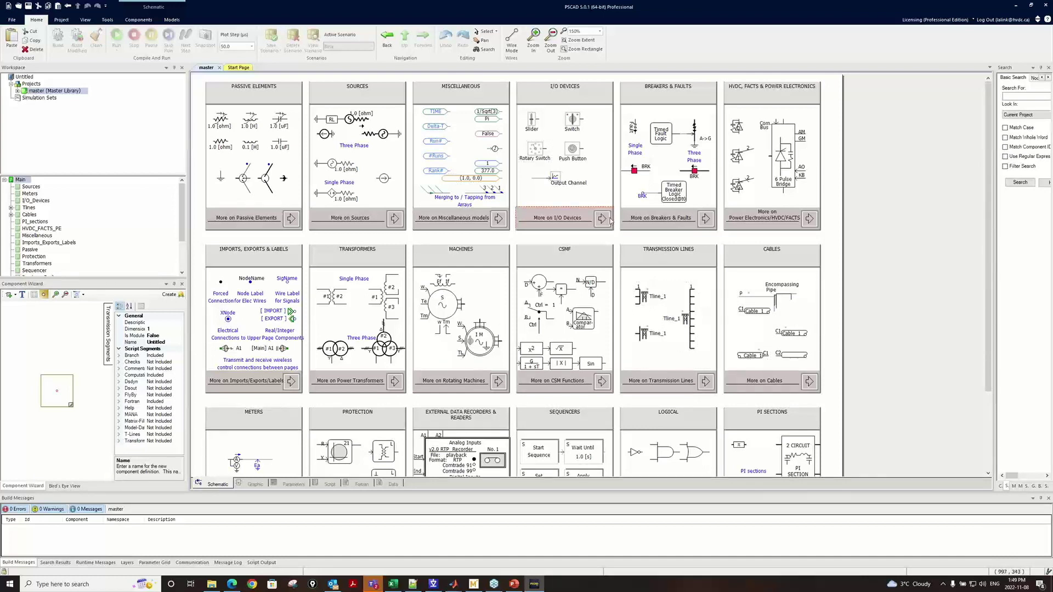
{"action": "left_click", "coordinate": [706, 219]}
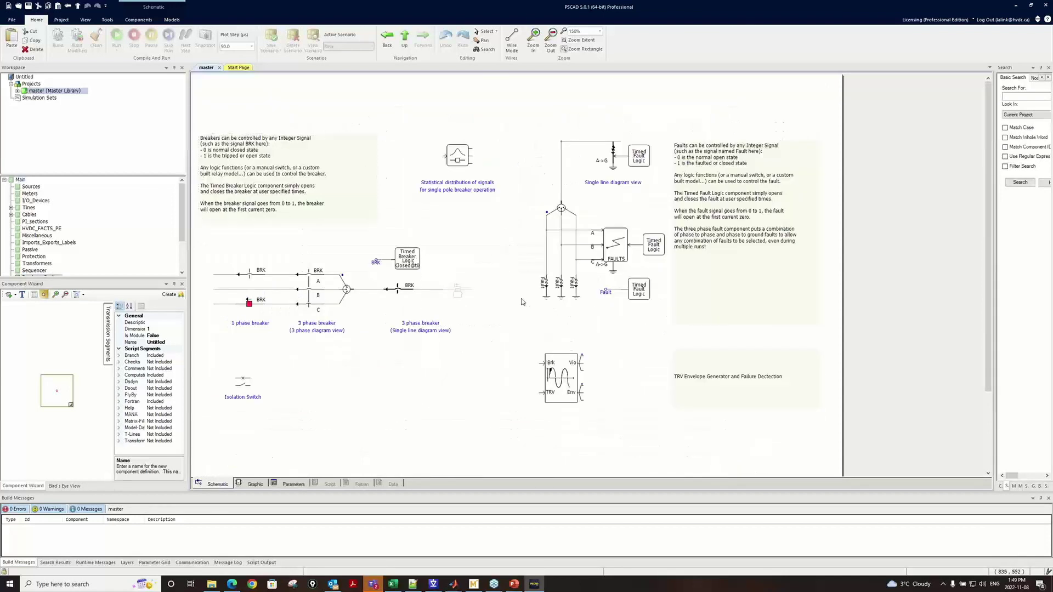
{"action": "right_click", "coordinate": [457, 291]}
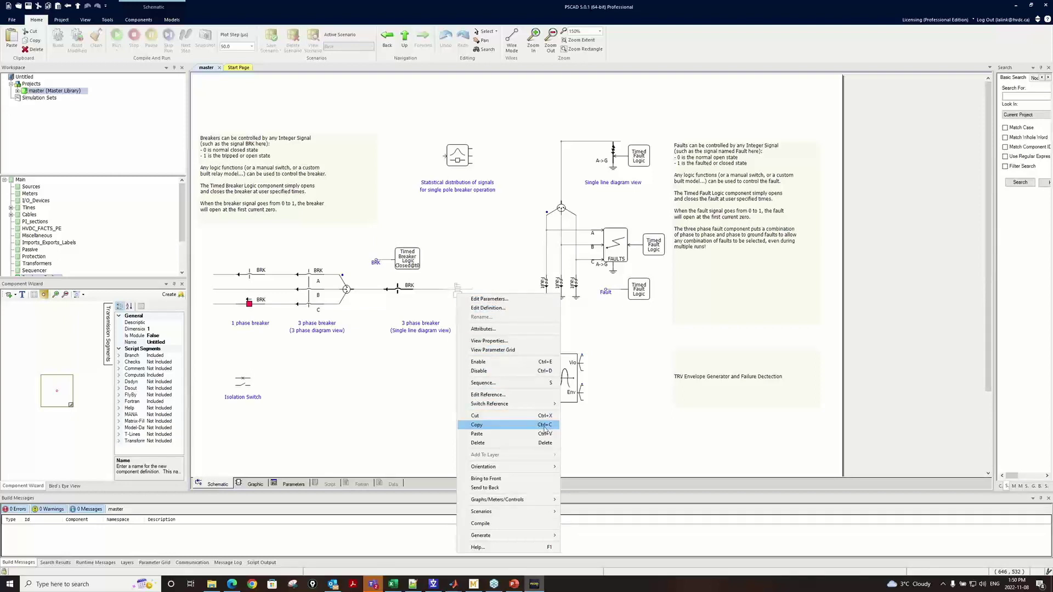
{"action": "left_click", "coordinate": [511, 127]}
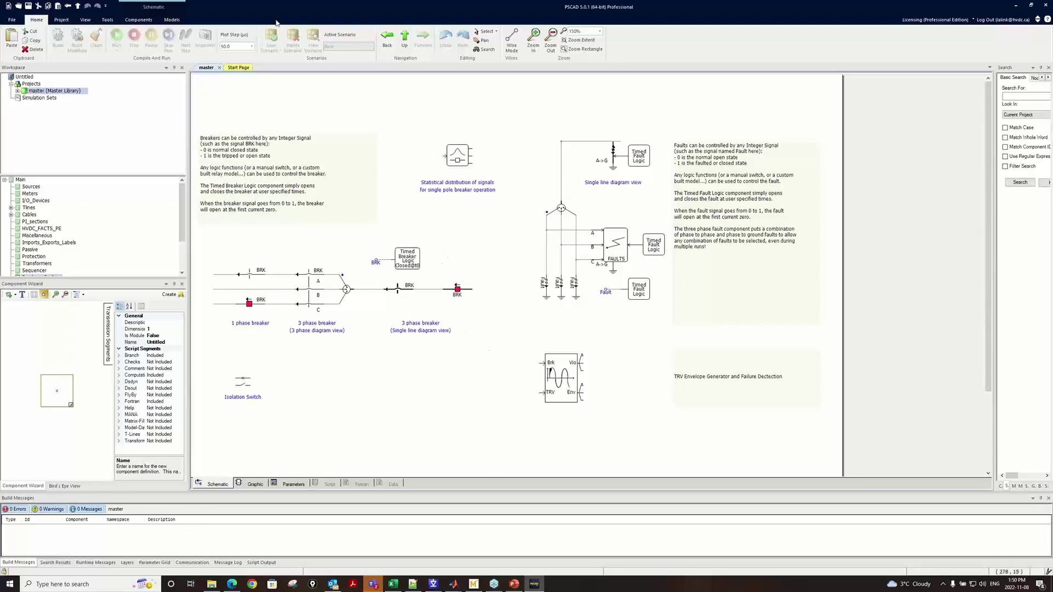
{"action": "left_click", "coordinate": [404, 38]}
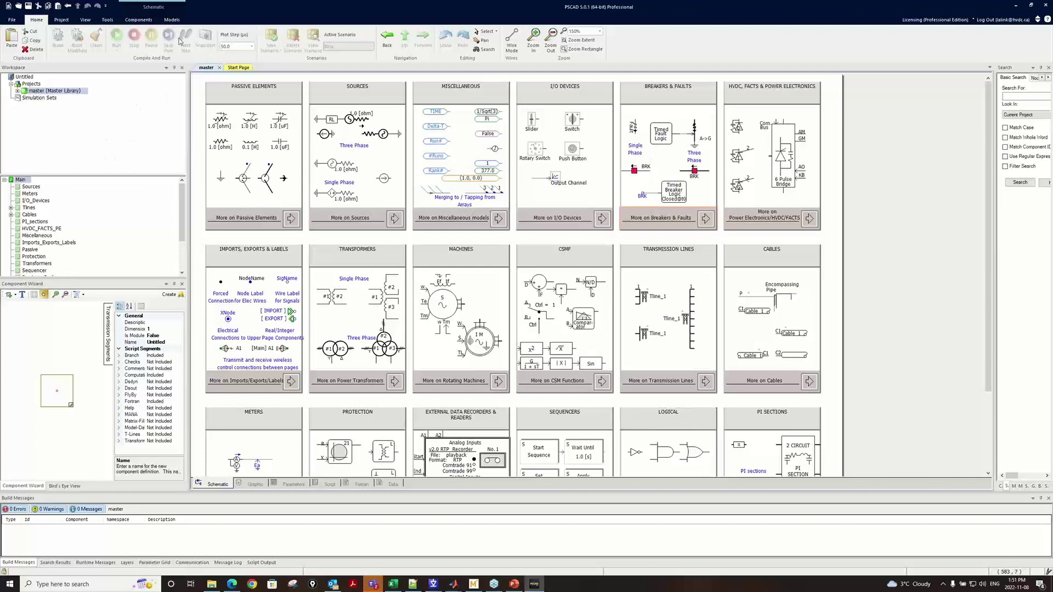
{"action": "left_click", "coordinate": [137, 22]}
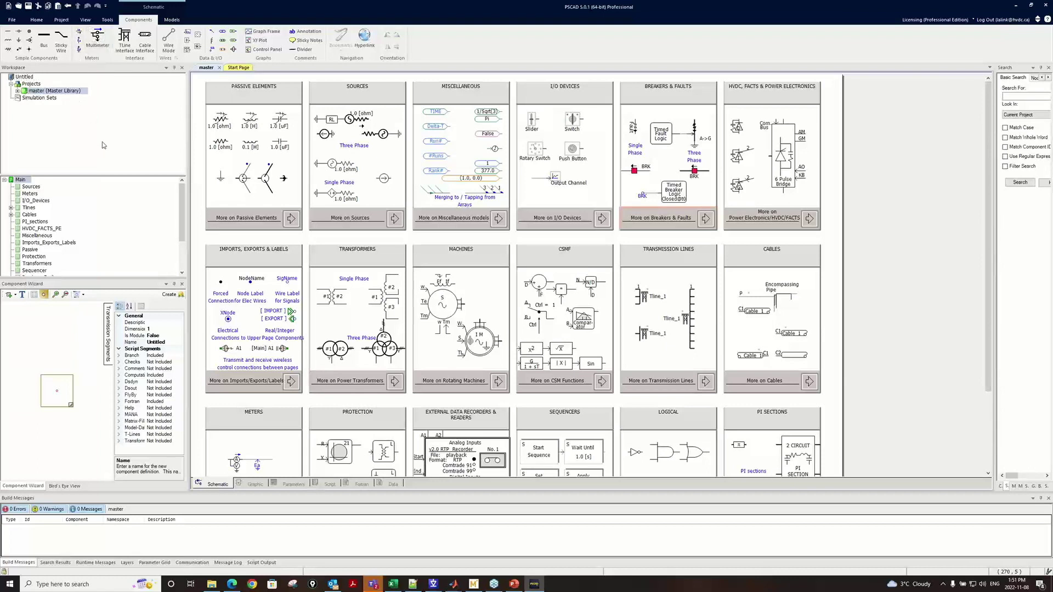
{"action": "left_click", "coordinate": [255, 87]}
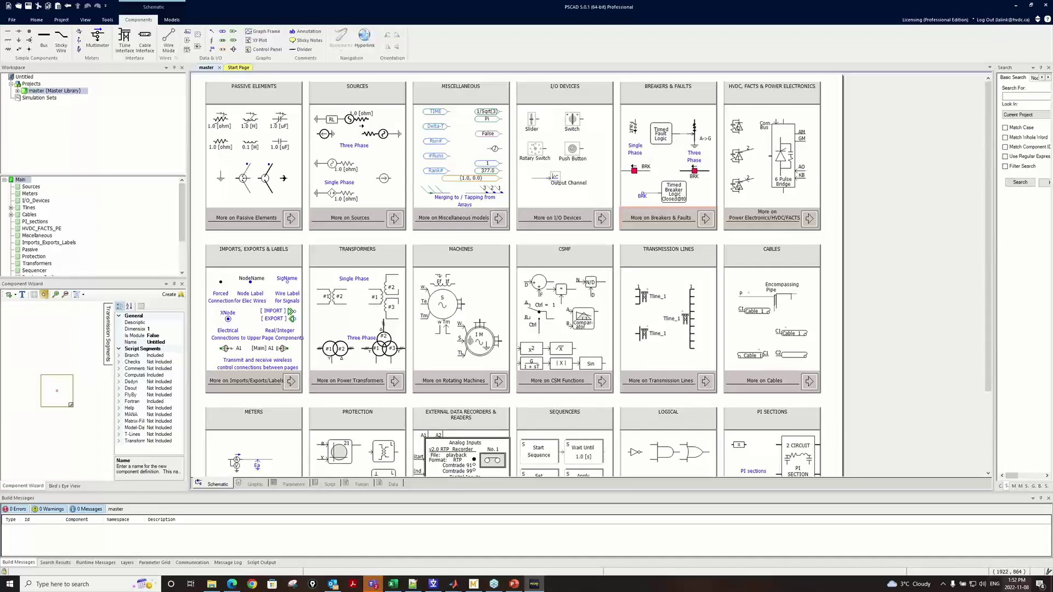
{"action": "mouse_move", "coordinate": [1014, 590]}
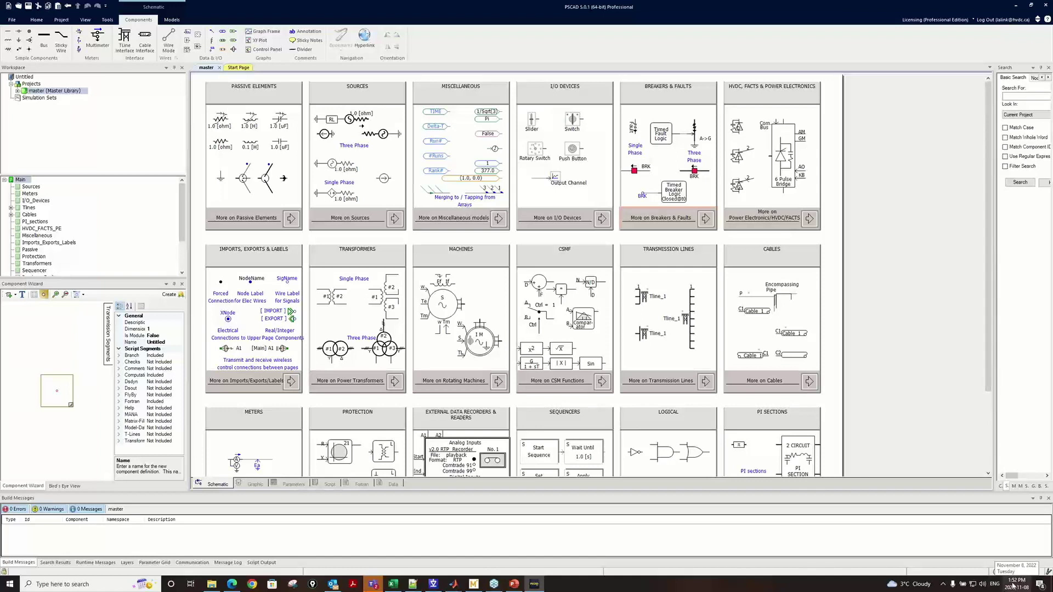
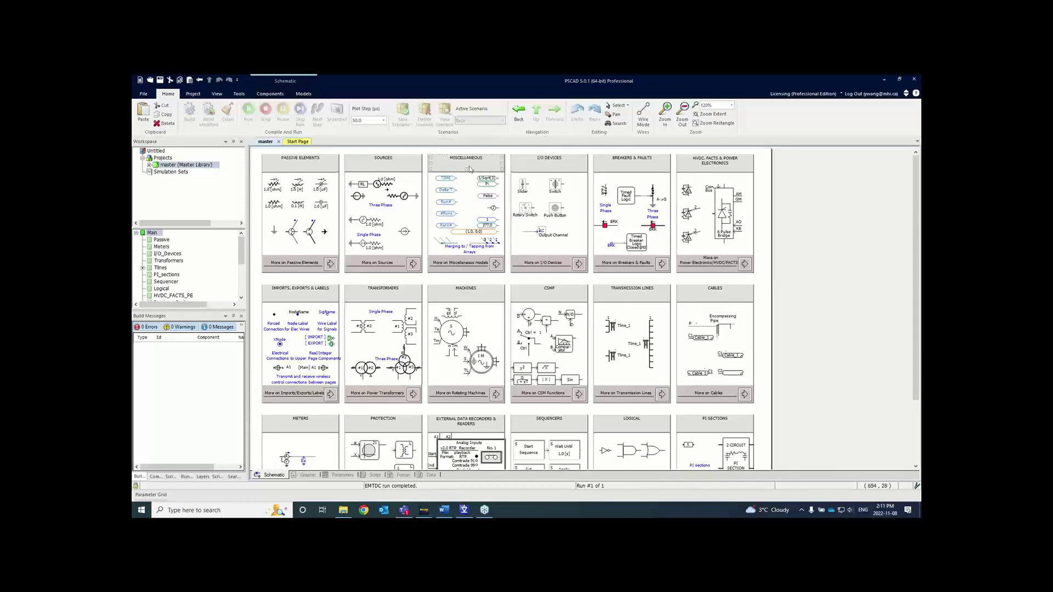
{"action": "mouse_move", "coordinate": [492, 207]}
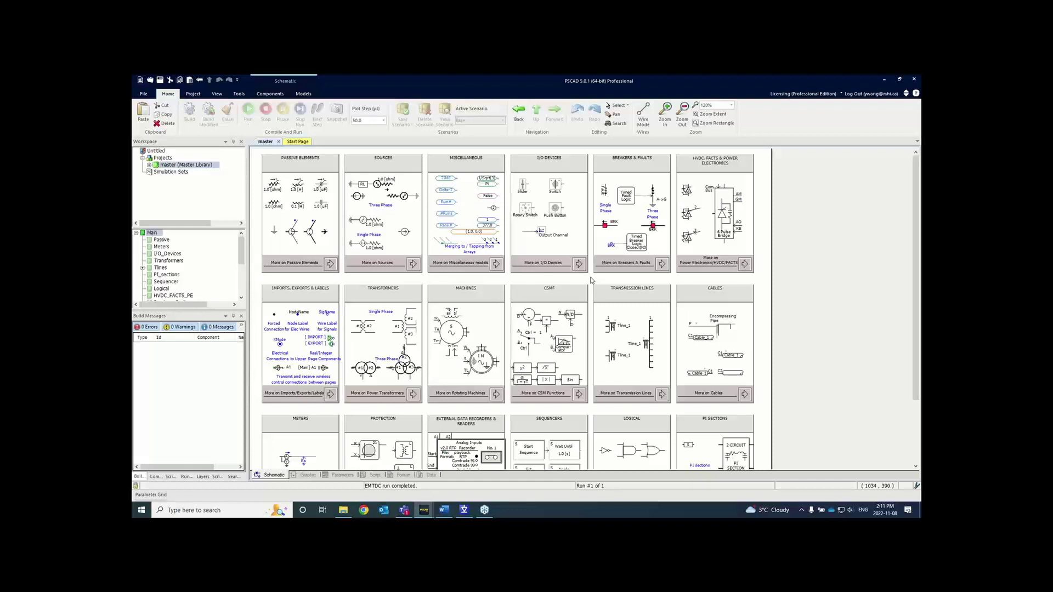
Start a new case file and set its project folder to Training Course\20221108\Day1.
{"action": "left_click", "coordinate": [144, 94]}
{"action": "left_click", "coordinate": [147, 93]}
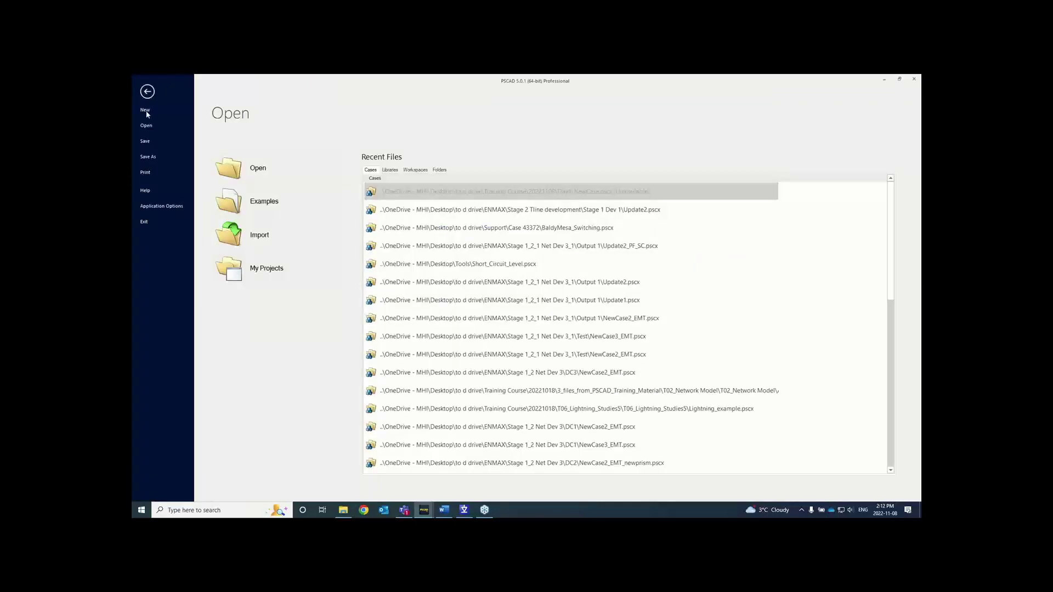
{"action": "left_click", "coordinate": [144, 111]}
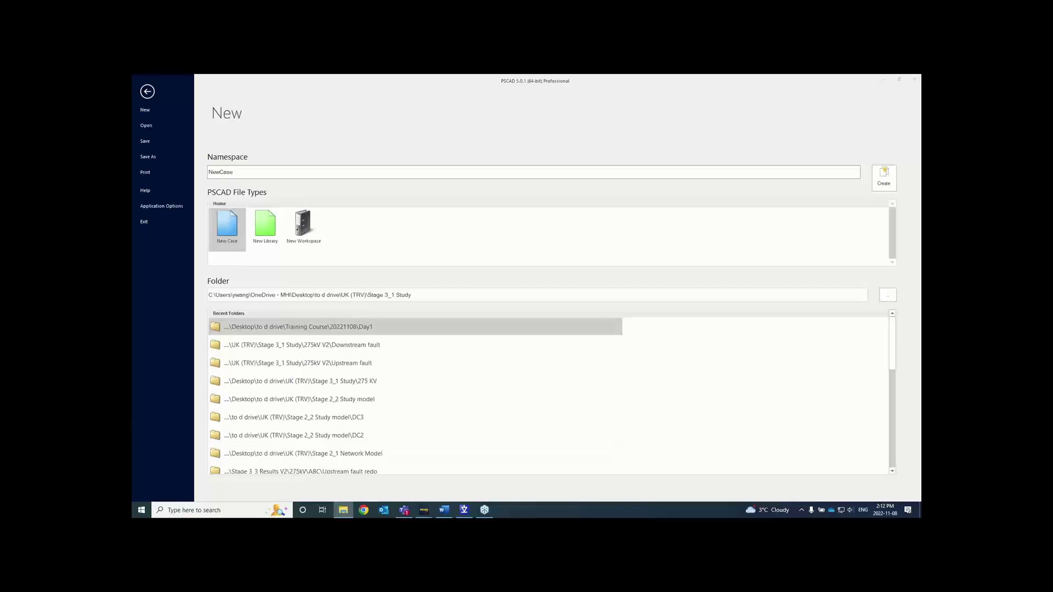
{"action": "left_click_drag", "start_coordinate": [423, 294], "coordinate": [188, 289]}
{"action": "type", "text": "C:\\Users\\ywang\\OneDrive - MHI\\Desktop\\to d drive\\Training Course\\20221108\\Day1"}
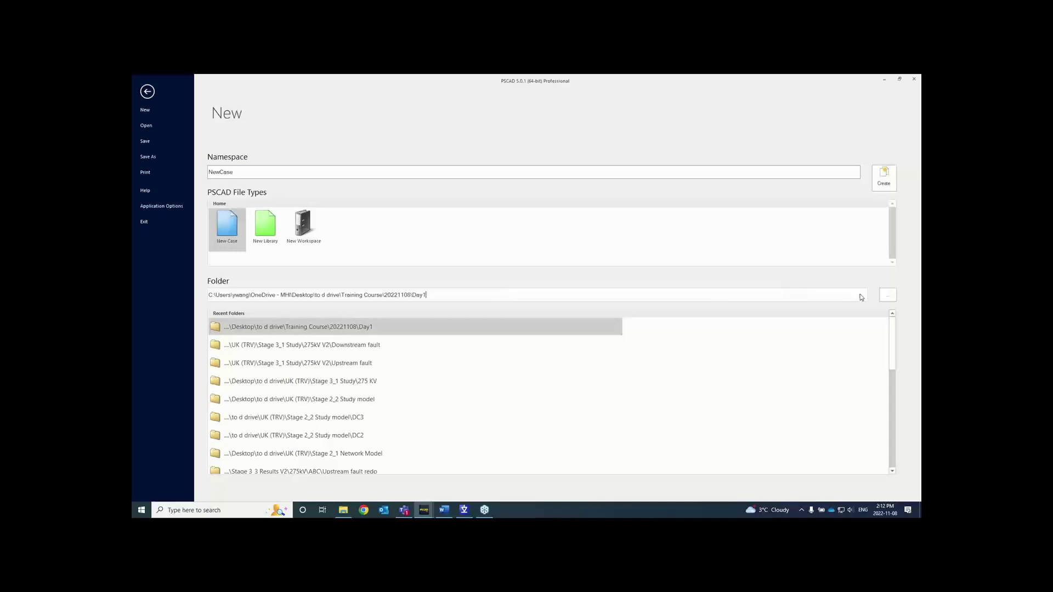
{"action": "left_click", "coordinate": [887, 295]}
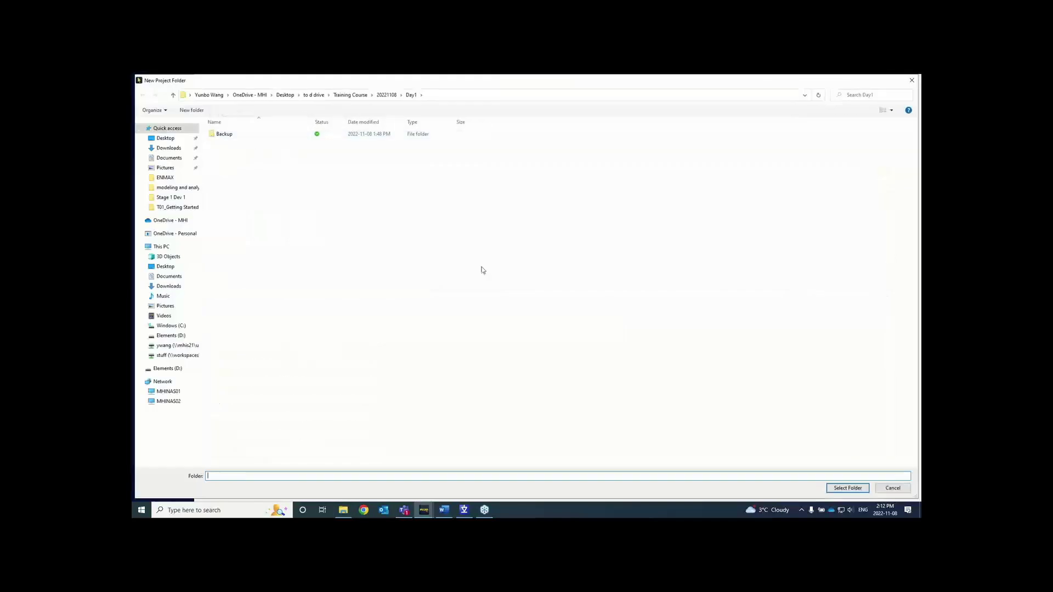
{"action": "left_click", "coordinate": [847, 488]}
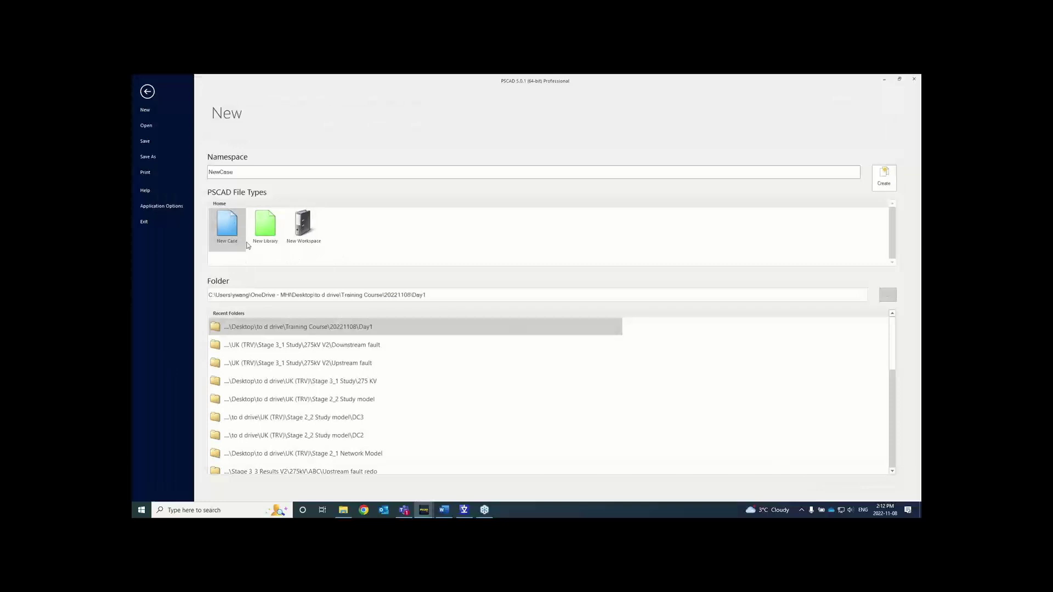
Create the case with NewCase as its namespace.
{"action": "left_click", "coordinate": [237, 171]}
{"action": "double_click", "coordinate": [248, 171]}
{"action": "left_click", "coordinate": [242, 172]}
{"action": "double_click", "coordinate": [240, 172]}
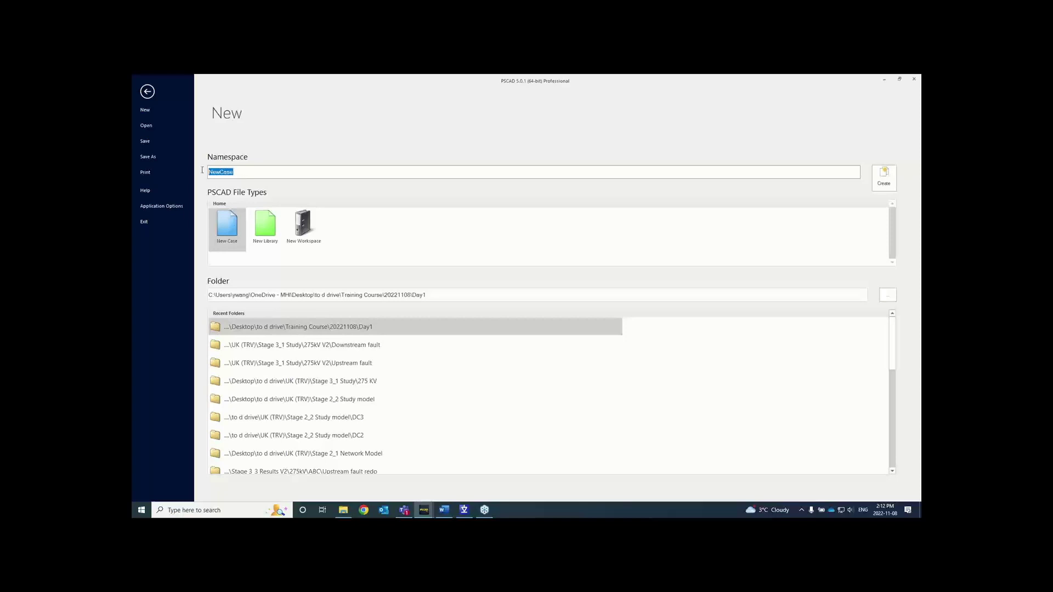
{"action": "left_click", "coordinate": [235, 172]}
{"action": "double_click", "coordinate": [212, 172]}
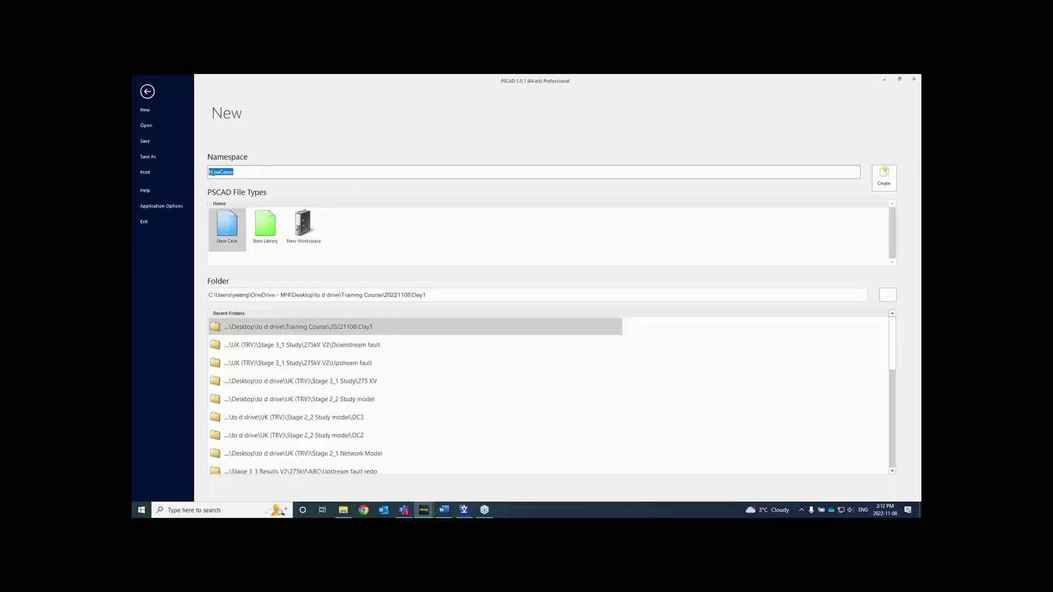
{"action": "left_click", "coordinate": [884, 181]}
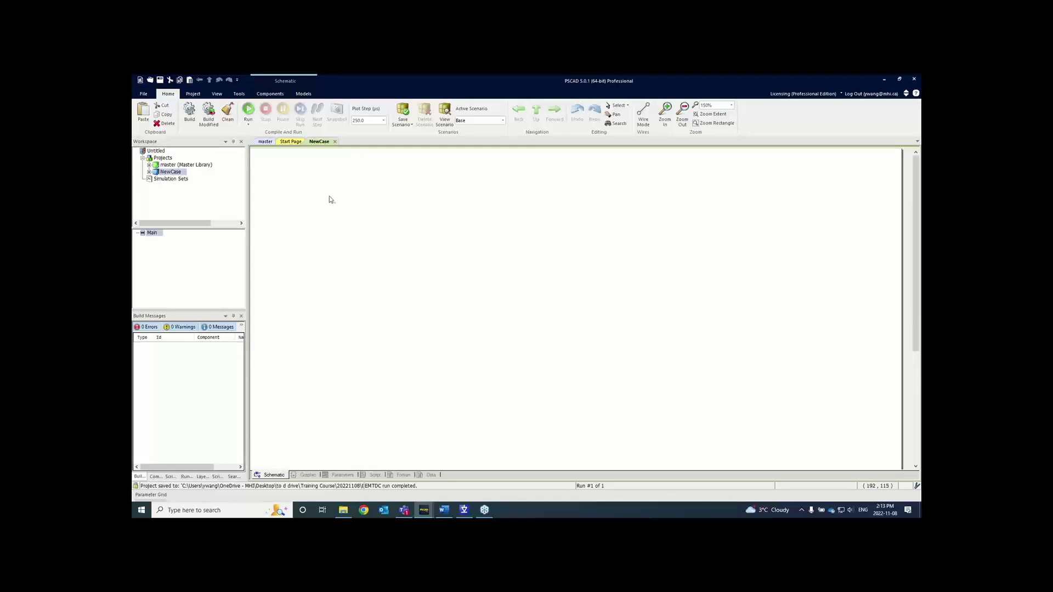
Sketch a freehand one-line diagram over the blank NewCase canvas: 230 source, impedance Z, ammeter, 230 bus, voltmeter, breaker and wye-delta transformer.
{"action": "double_click", "coordinate": [198, 165]}
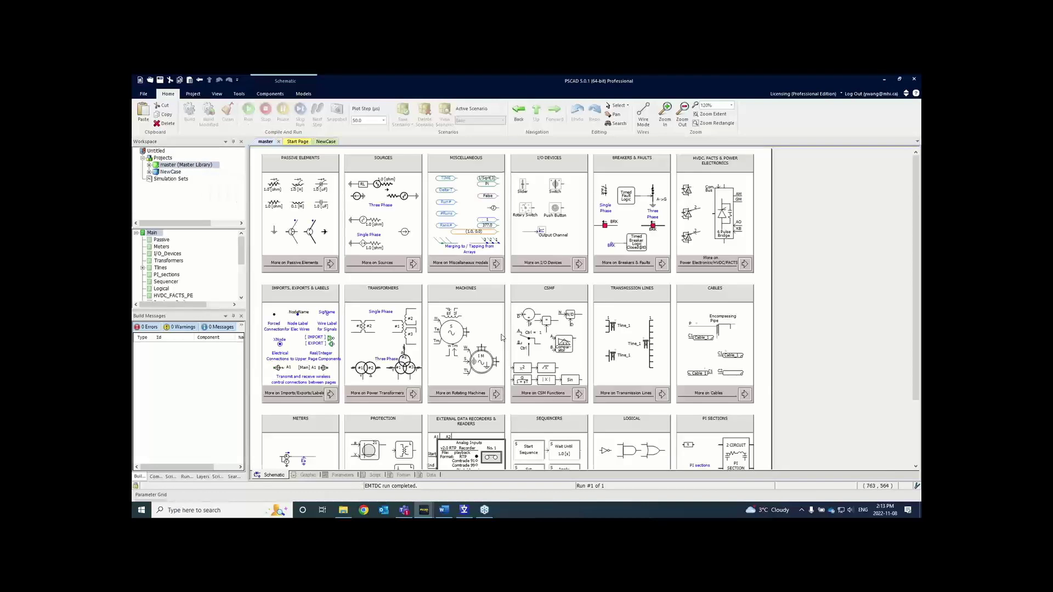
{"action": "double_click", "coordinate": [176, 172]}
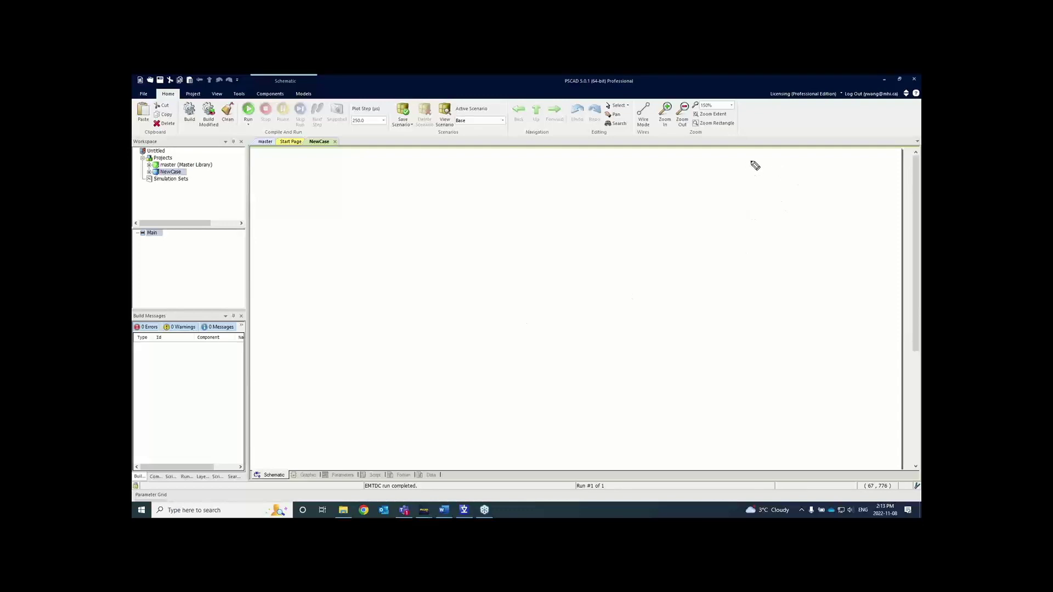
{"action": "mouse_move", "coordinate": [754, 166]}
{"action": "left_mouse_down"}
{"action": "mouse_move", "coordinate": [762, 172]}
{"action": "mouse_move", "coordinate": [750, 167]}
{"action": "mouse_move", "coordinate": [744, 185]}
{"action": "mouse_move", "coordinate": [746, 200]}
{"action": "mouse_move", "coordinate": [758, 188]}
{"action": "mouse_move", "coordinate": [750, 228]}
{"action": "left_mouse_up"}
{"action": "mouse_move", "coordinate": [768, 160]}
{"action": "left_mouse_down"}
{"action": "mouse_move", "coordinate": [772, 172]}
{"action": "mouse_move", "coordinate": [778, 160]}
{"action": "mouse_move", "coordinate": [805, 164]}
{"action": "mouse_move", "coordinate": [767, 195]}
{"action": "mouse_move", "coordinate": [790, 186]}
{"action": "mouse_move", "coordinate": [792, 197]}
{"action": "left_mouse_up"}
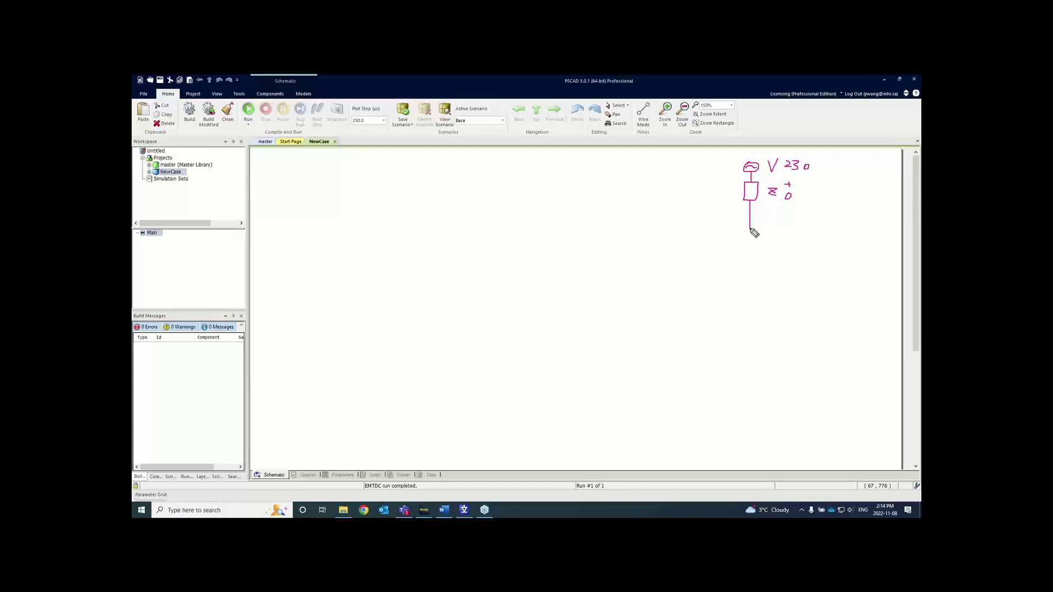
{"action": "left_click_drag", "start_coordinate": [750, 228], "coordinate": [751, 256]}
{"action": "mouse_move", "coordinate": [686, 272]}
{"action": "left_mouse_down"}
{"action": "mouse_move", "coordinate": [837, 270]}
{"action": "mouse_move", "coordinate": [806, 266]}
{"action": "mouse_move", "coordinate": [830, 264]}
{"action": "left_mouse_up"}
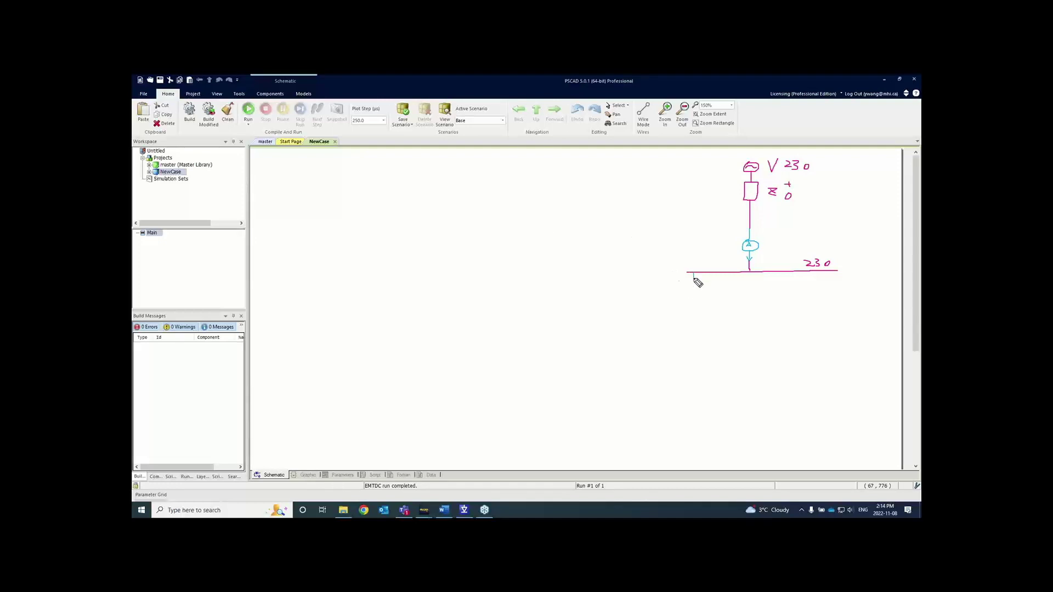
{"action": "left_click_drag", "start_coordinate": [697, 283], "coordinate": [693, 309]}
{"action": "mouse_move", "coordinate": [741, 273]}
{"action": "left_mouse_down"}
{"action": "mouse_move", "coordinate": [752, 311]}
{"action": "mouse_move", "coordinate": [738, 317]}
{"action": "mouse_move", "coordinate": [739, 356]}
{"action": "mouse_move", "coordinate": [748, 349]}
{"action": "mouse_move", "coordinate": [743, 341]}
{"action": "mouse_move", "coordinate": [744, 357]}
{"action": "mouse_move", "coordinate": [730, 368]}
{"action": "mouse_move", "coordinate": [748, 364]}
{"action": "mouse_move", "coordinate": [742, 357]}
{"action": "mouse_move", "coordinate": [740, 379]}
{"action": "mouse_move", "coordinate": [767, 347]}
{"action": "mouse_move", "coordinate": [740, 365]}
{"action": "left_mouse_up"}
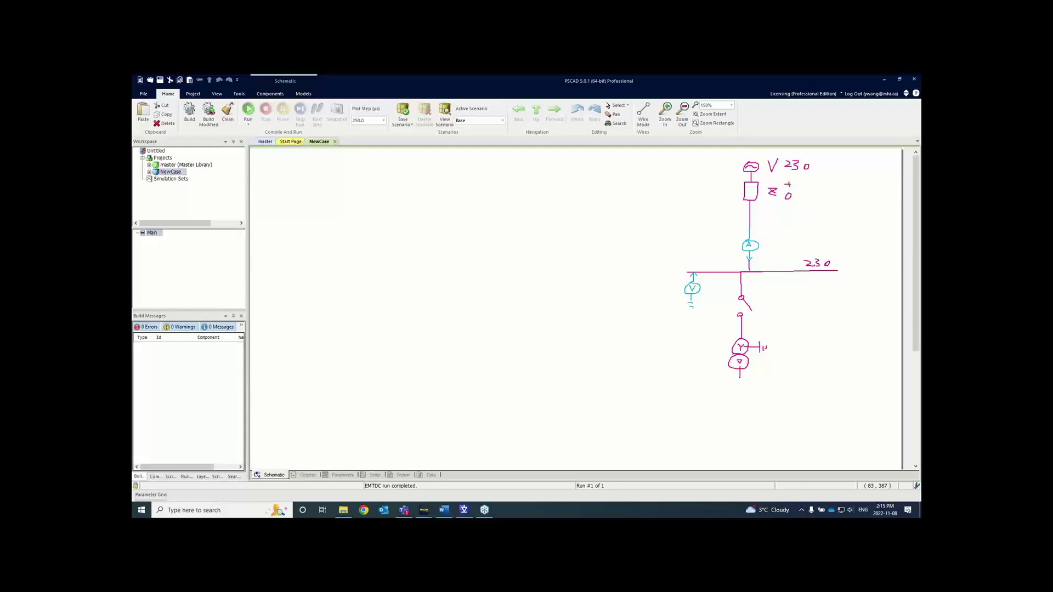
Open the full Sources page of the Master Library.
{"action": "left_click", "coordinate": [422, 228]}
{"action": "double_click", "coordinate": [184, 166]}
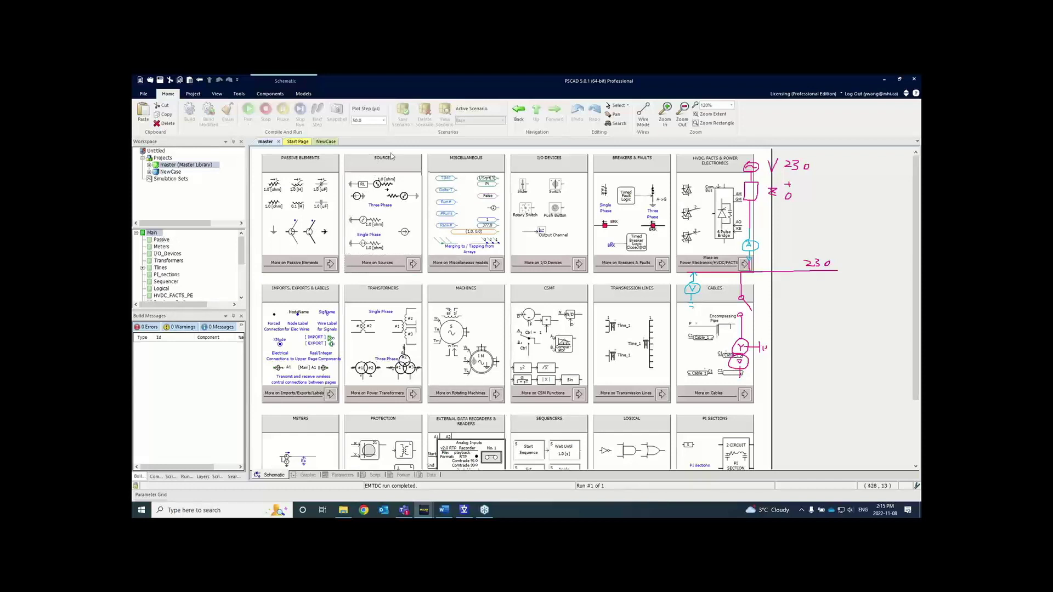
{"action": "left_click", "coordinate": [373, 162]}
{"action": "scroll", "coordinate": [372, 162], "scroll_direction": "up", "scroll_amount": 3}
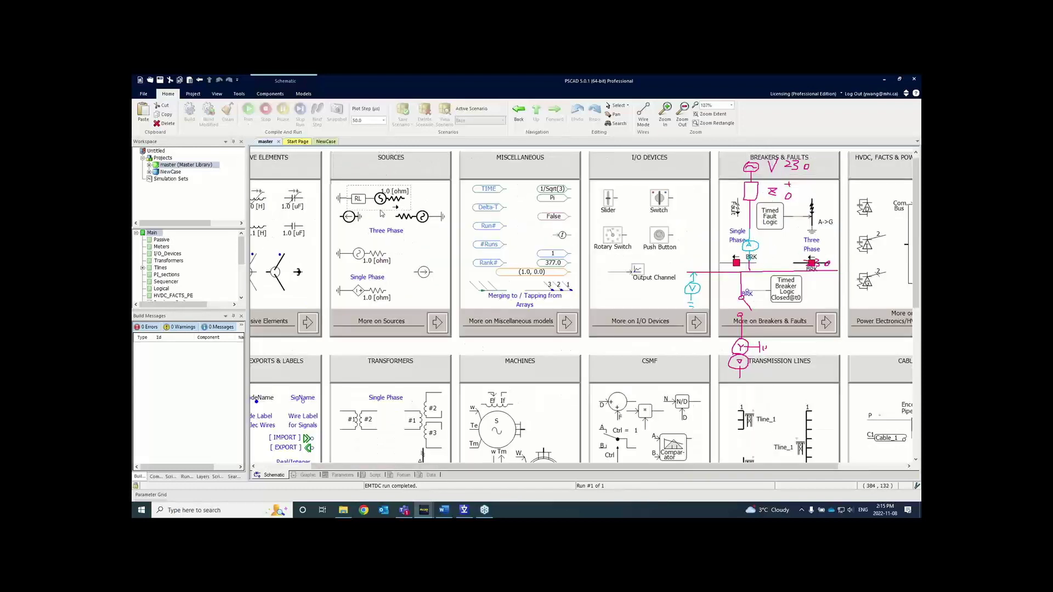
{"action": "left_click_drag", "start_coordinate": [395, 231], "coordinate": [410, 256]}
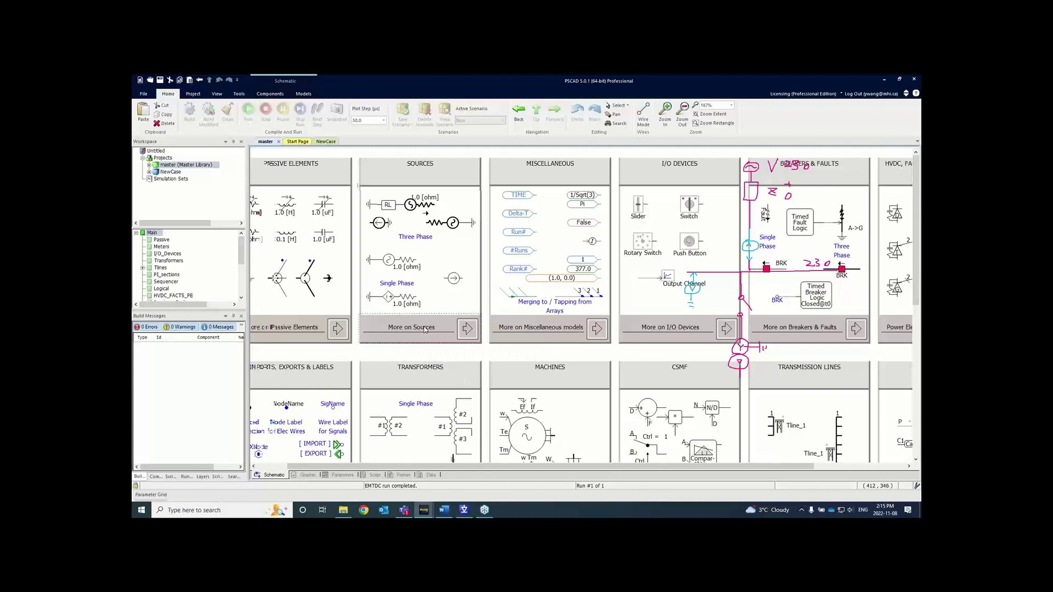
{"action": "left_click", "coordinate": [467, 328]}
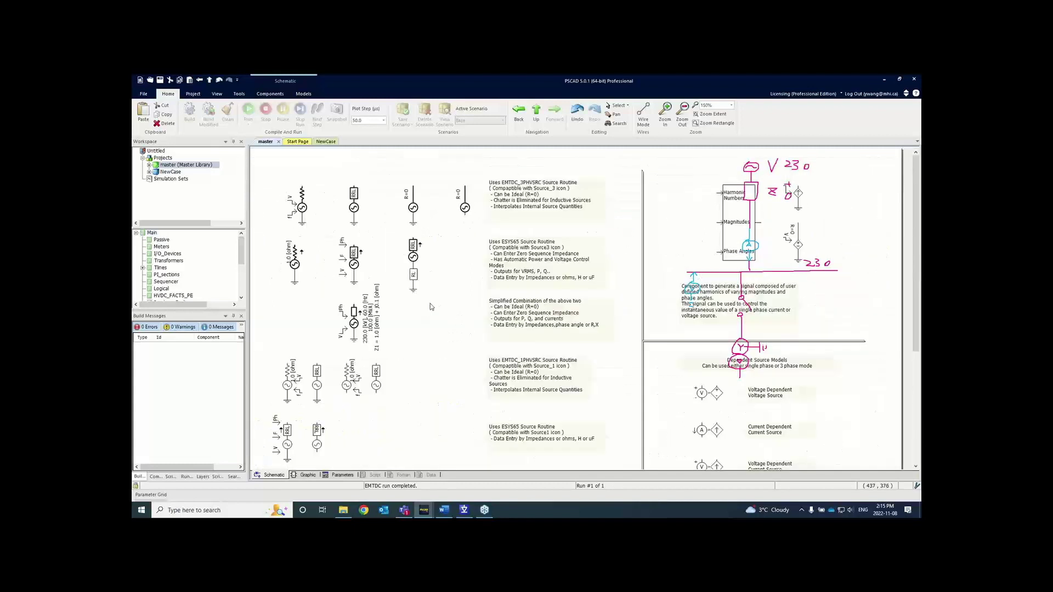
Copy the ESYS65 three-phase source together with the RL branch and ground beneath it.
{"action": "left_click_drag", "start_coordinate": [400, 327], "coordinate": [434, 228]}
{"action": "left_click", "coordinate": [400, 314]}
{"action": "left_click_drag", "start_coordinate": [396, 320], "coordinate": [440, 235]}
{"action": "left_click", "coordinate": [440, 244]}
{"action": "left_click_drag", "start_coordinate": [439, 228], "coordinate": [399, 311]}
{"action": "left_click", "coordinate": [412, 311]}
Paste the copied source assembly into the upper part of the NewCase schematic and rotate it to horizontal.
{"action": "double_click", "coordinate": [166, 172]}
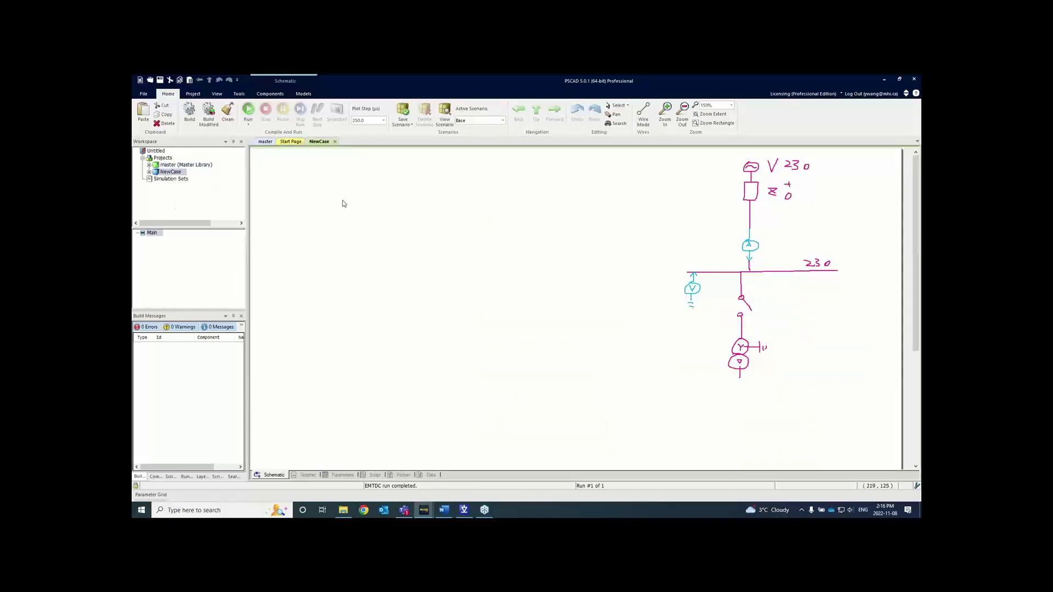
{"action": "key", "text": "ctrl+v"}
{"action": "left_click", "coordinate": [396, 220]}
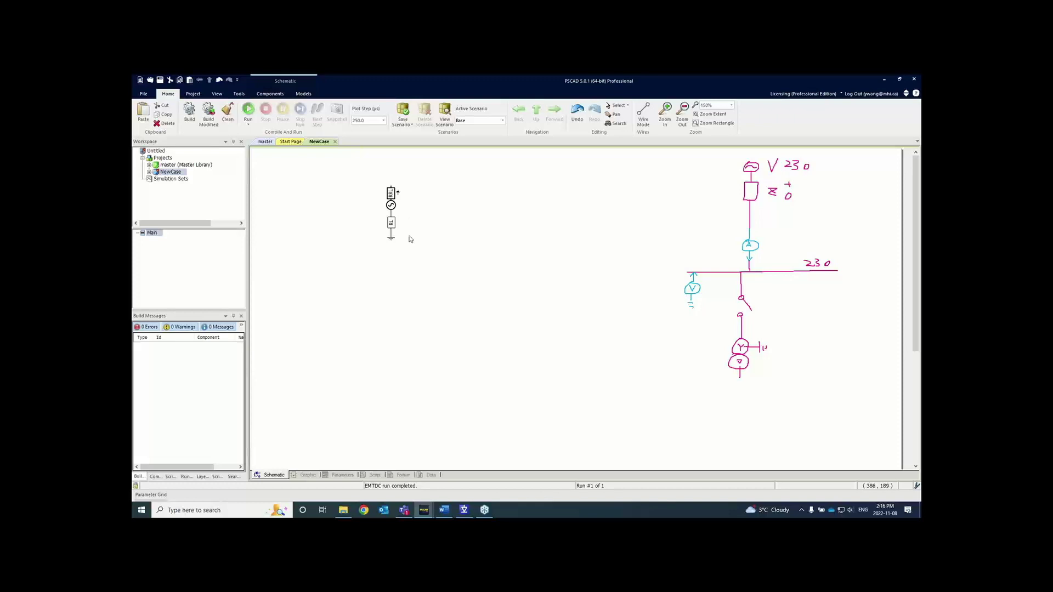
{"action": "left_click_drag", "start_coordinate": [364, 280], "coordinate": [415, 175]}
{"action": "key", "text": "ctrl+r"}
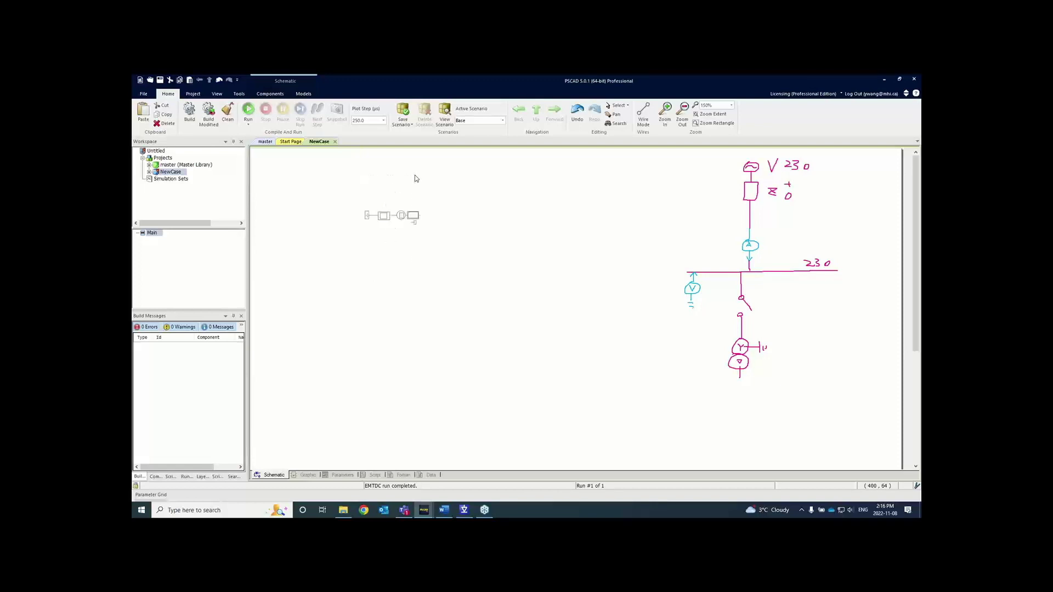
Rotate the pasted source assembly to vertical with its ground end uppermost and move it to the top of the NewCase schematic.
{"action": "key", "text": "ctrl+r"}
{"action": "left_click", "coordinate": [415, 176]}
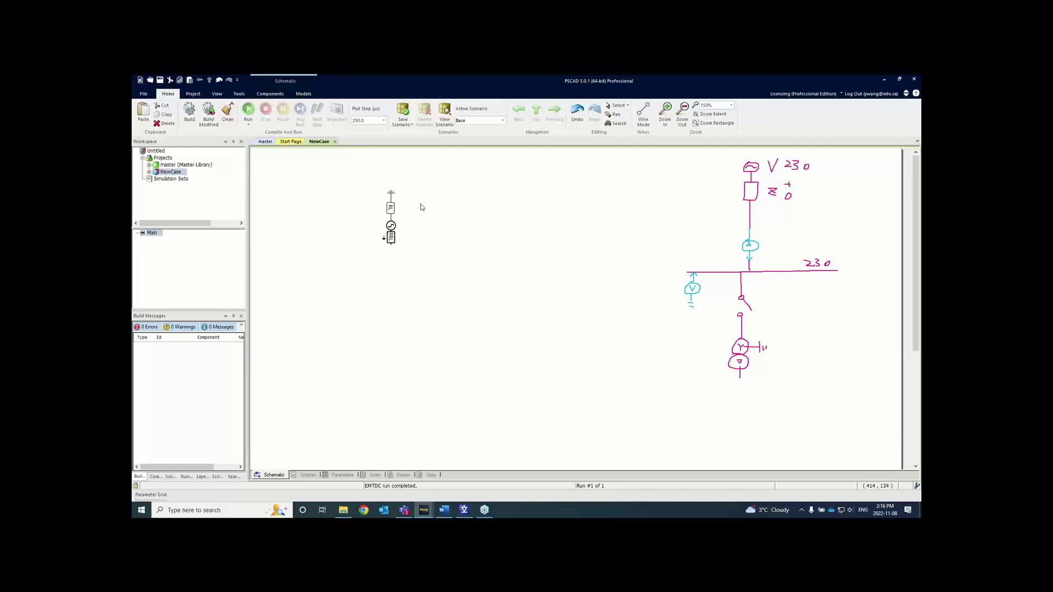
{"action": "left_click_drag", "start_coordinate": [363, 272], "coordinate": [409, 180]}
{"action": "left_click_drag", "start_coordinate": [359, 286], "coordinate": [419, 176]}
{"action": "key", "text": "ctrl+r"}
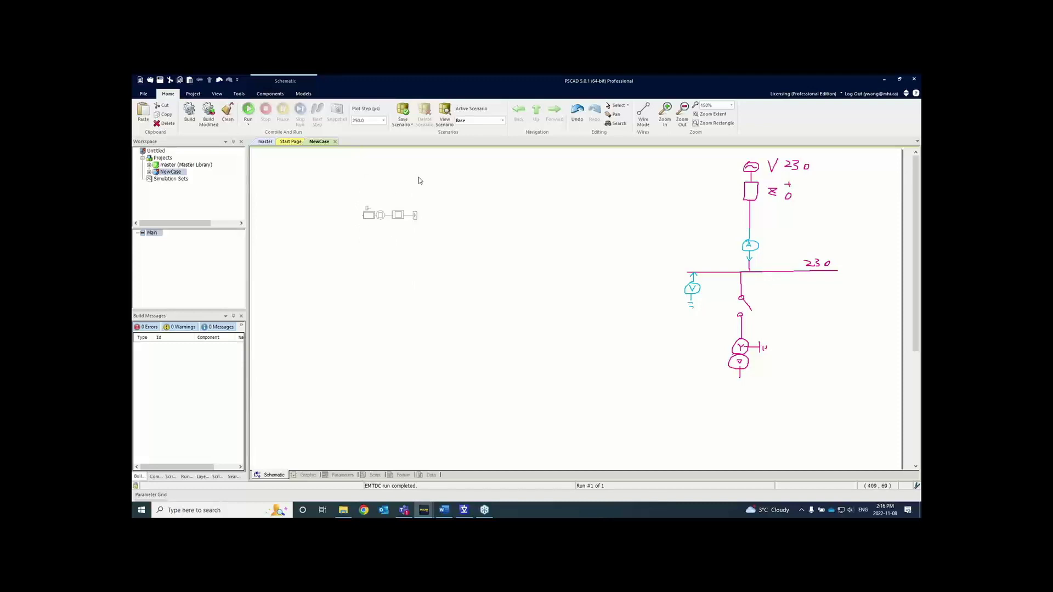
{"action": "key", "text": "ctrl+r"}
{"action": "key", "text": "ctrl+r"}
{"action": "key", "text": "ctrl+r"}
{"action": "left_click_drag", "start_coordinate": [392, 218], "coordinate": [393, 193]}
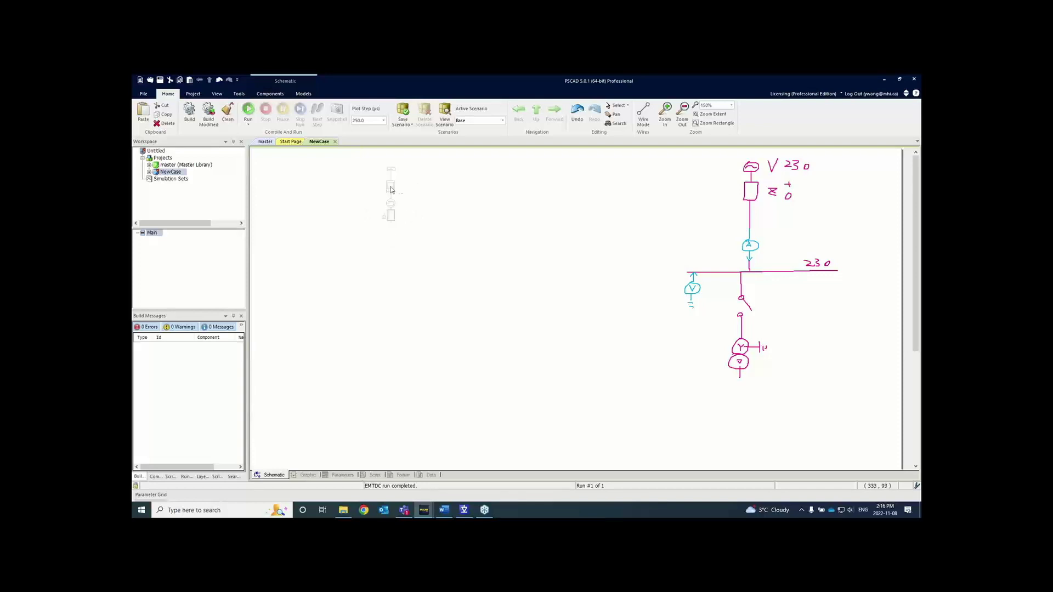
{"action": "left_click", "coordinate": [417, 202]}
{"action": "left_click", "coordinate": [387, 211]}
Insert an ammeter below the source and rotate it to vertical in line with the source terminal.
{"action": "left_click", "coordinate": [266, 96]}
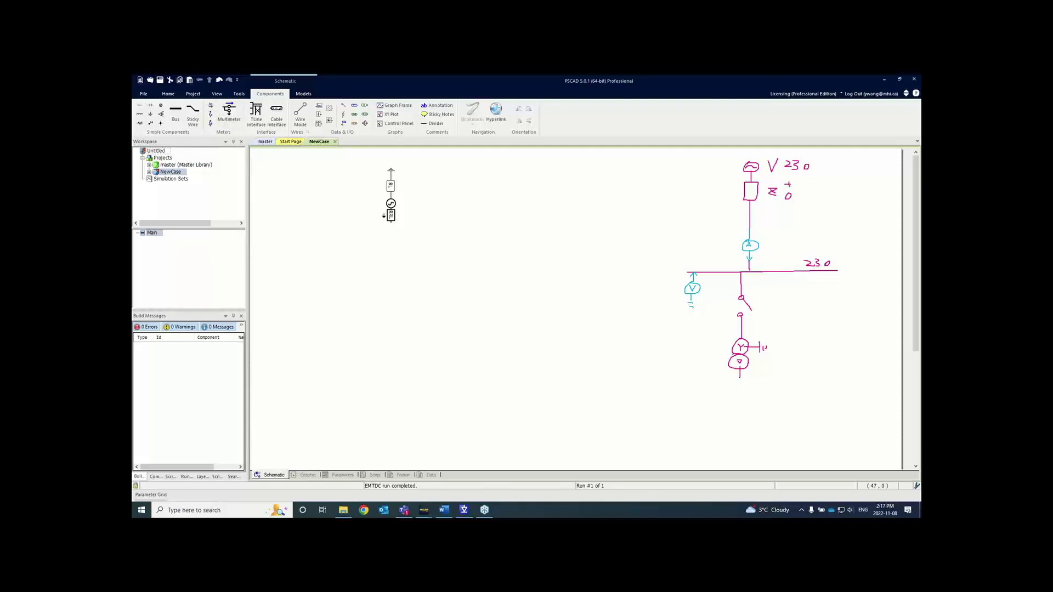
{"action": "mouse_move", "coordinate": [215, 103]}
{"action": "left_mouse_down"}
{"action": "mouse_move", "coordinate": [204, 105]}
{"action": "mouse_move", "coordinate": [211, 112]}
{"action": "mouse_move", "coordinate": [220, 106]}
{"action": "mouse_move", "coordinate": [204, 104]}
{"action": "mouse_move", "coordinate": [211, 113]}
{"action": "left_mouse_up"}
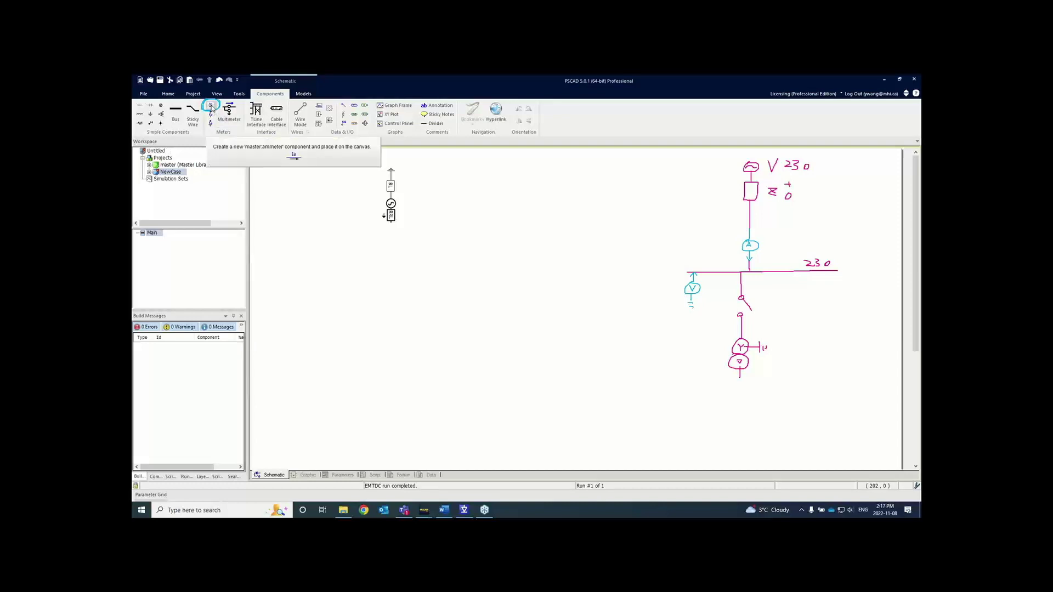
{"action": "left_click", "coordinate": [211, 107]}
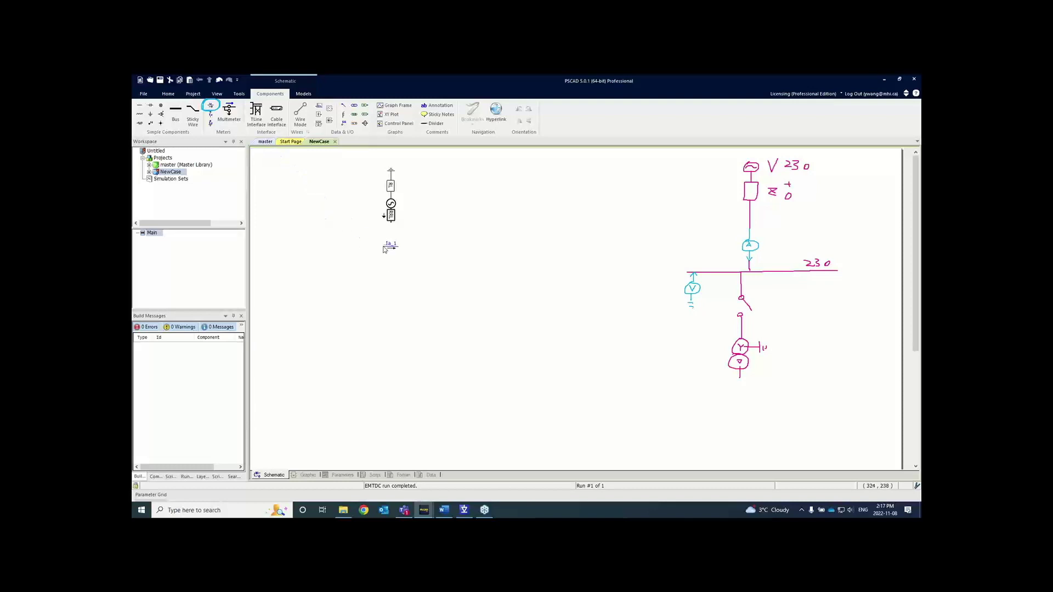
{"action": "left_click", "coordinate": [385, 249]}
{"action": "key", "text": "ctrl+r"}
{"action": "key", "text": "Escape"}
{"action": "left_click", "coordinate": [394, 250]}
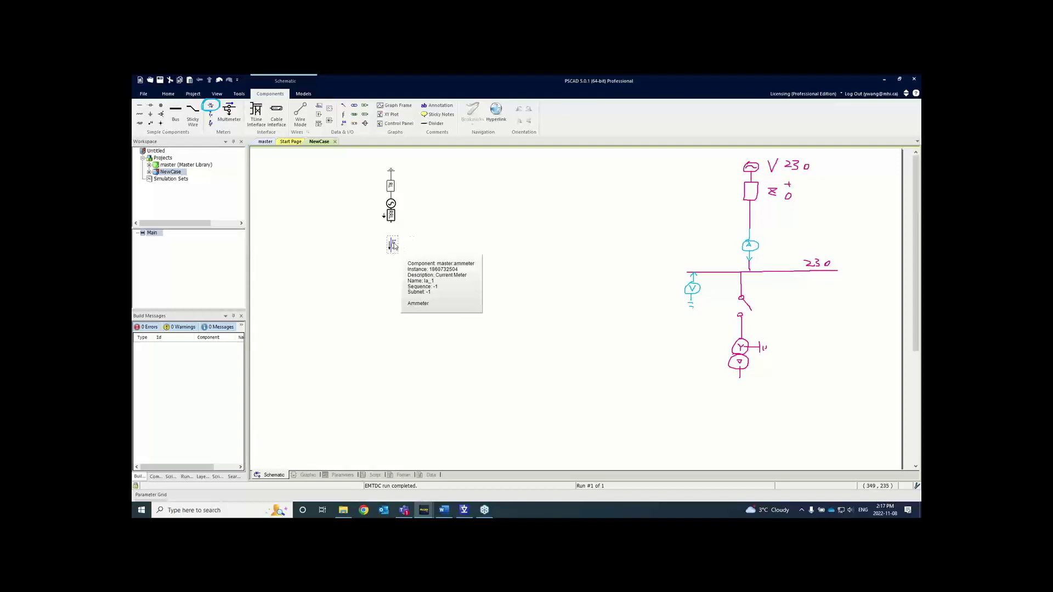
Wire the source's lower terminal to the vertical ammeter.
{"action": "left_click", "coordinate": [390, 217]}
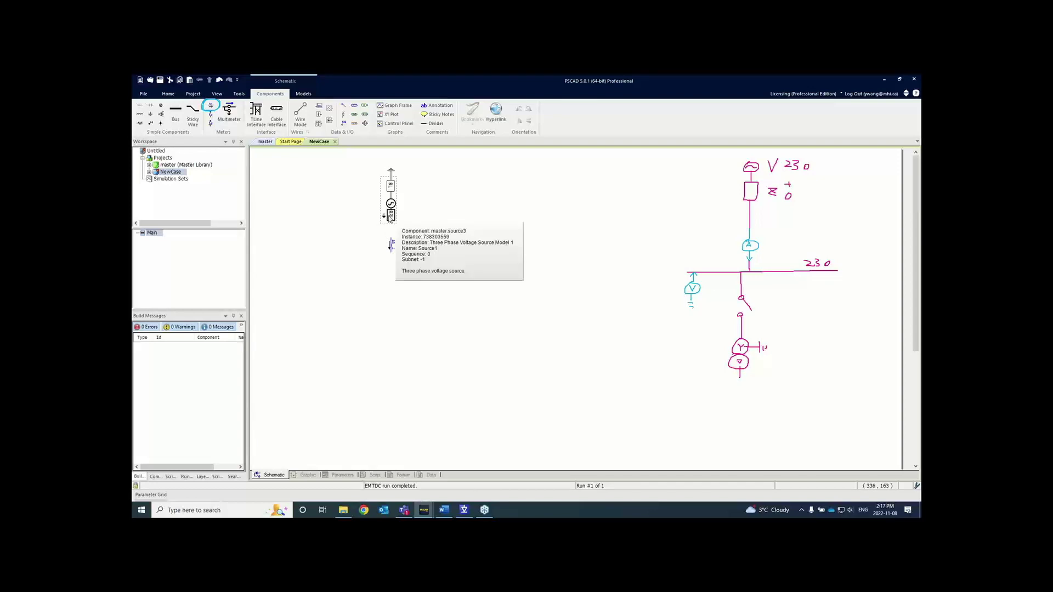
{"action": "left_click", "coordinate": [417, 222]}
{"action": "left_click", "coordinate": [399, 233]}
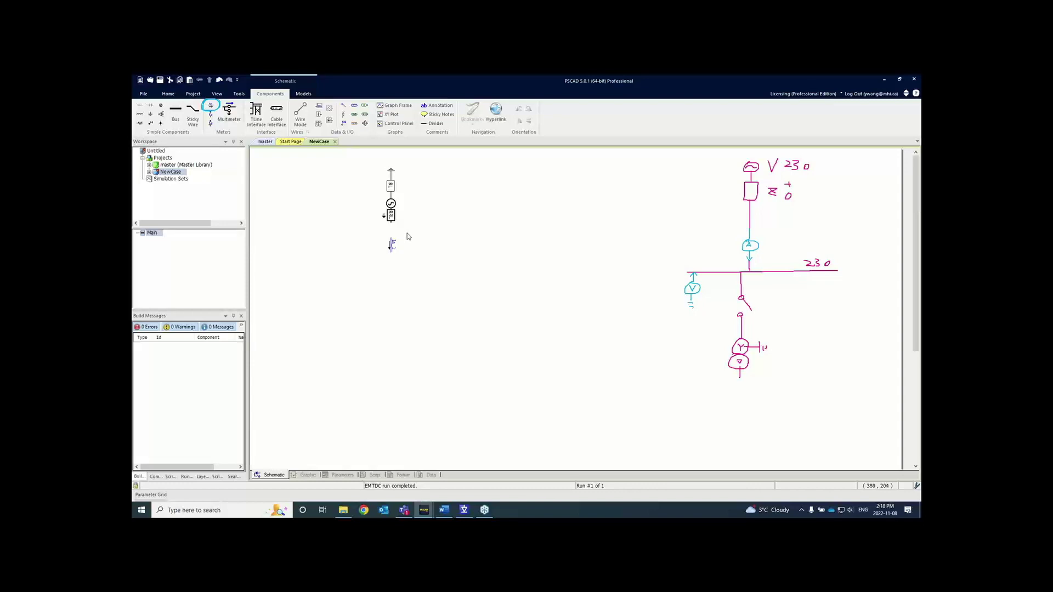
{"action": "key", "text": "ctrl+w"}
{"action": "left_click", "coordinate": [394, 231]}
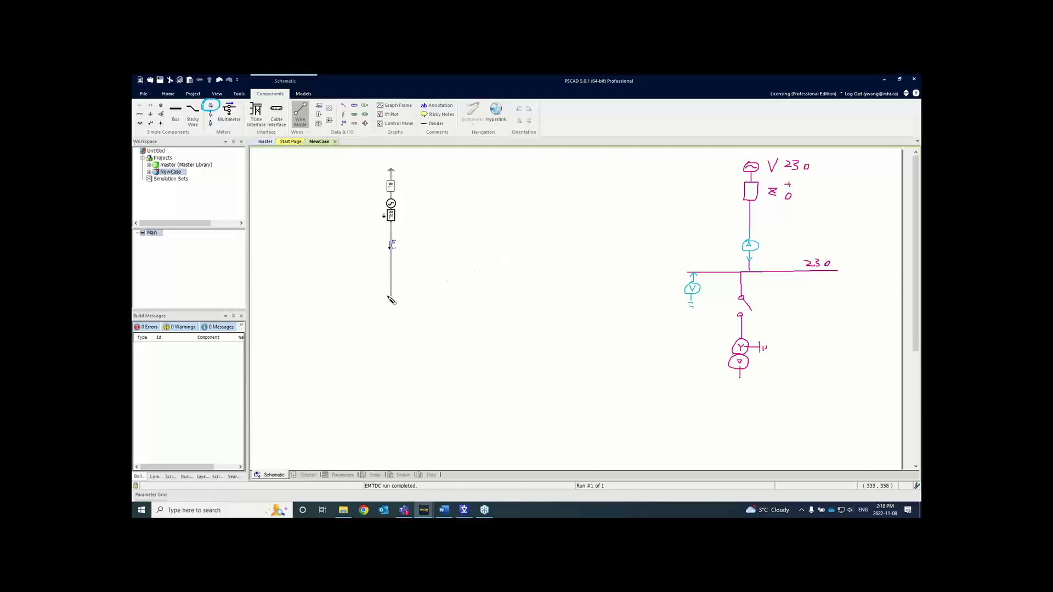
{"action": "key", "text": "Escape"}
{"action": "left_click", "coordinate": [391, 222]}
{"action": "key", "text": "Escape"}
{"action": "left_click", "coordinate": [463, 227]}
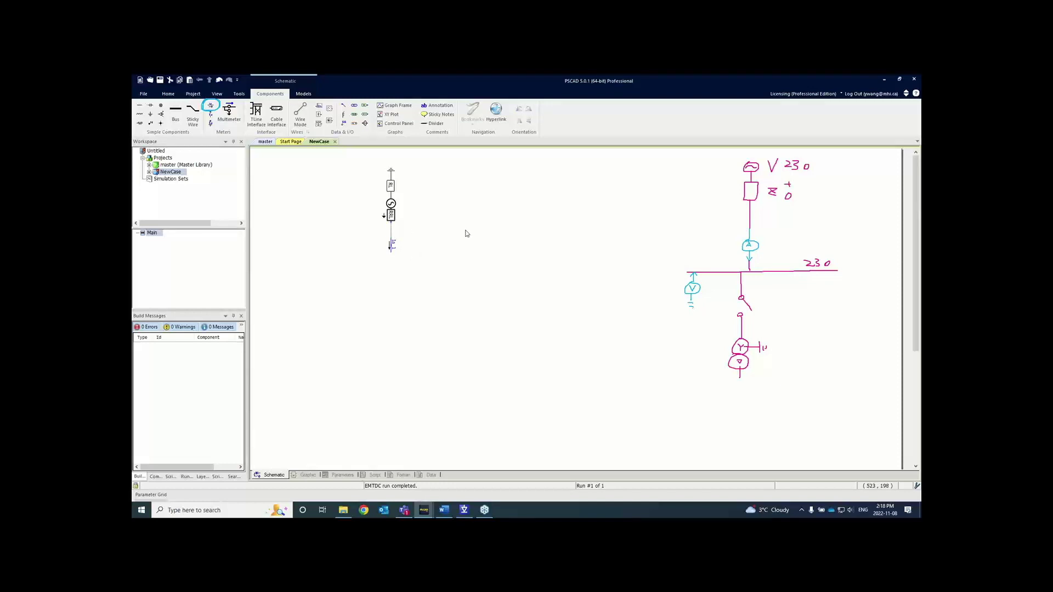
Draw a short vertical practice wire on the empty canvas beside the source assembly and delete it.
{"action": "key", "text": "ctrl+w"}
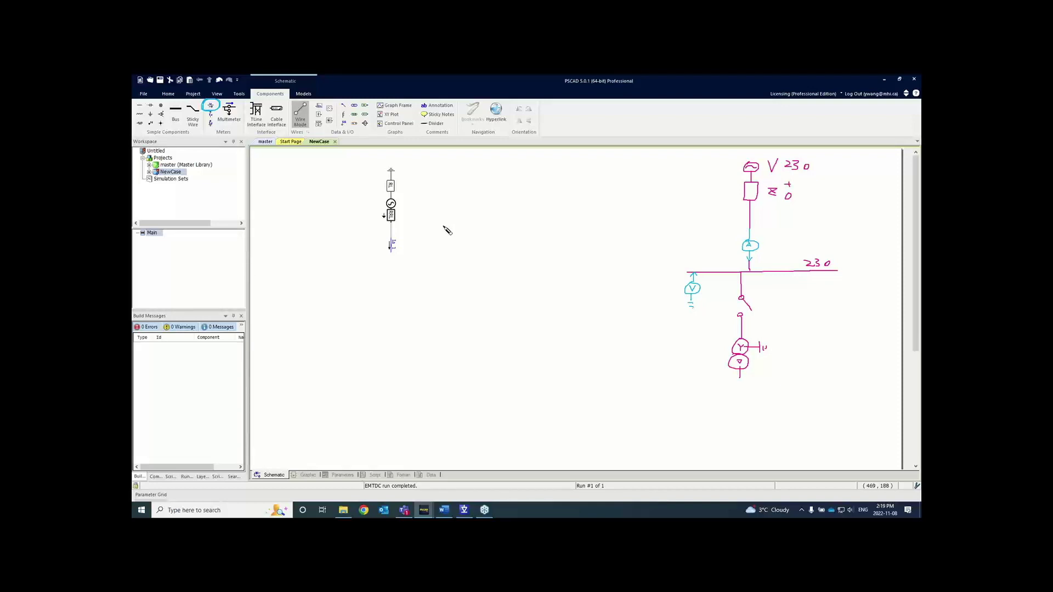
{"action": "left_click_drag", "start_coordinate": [443, 223], "coordinate": [443, 277]}
{"action": "right_click", "coordinate": [443, 252]}
{"action": "key", "text": "Escape"}
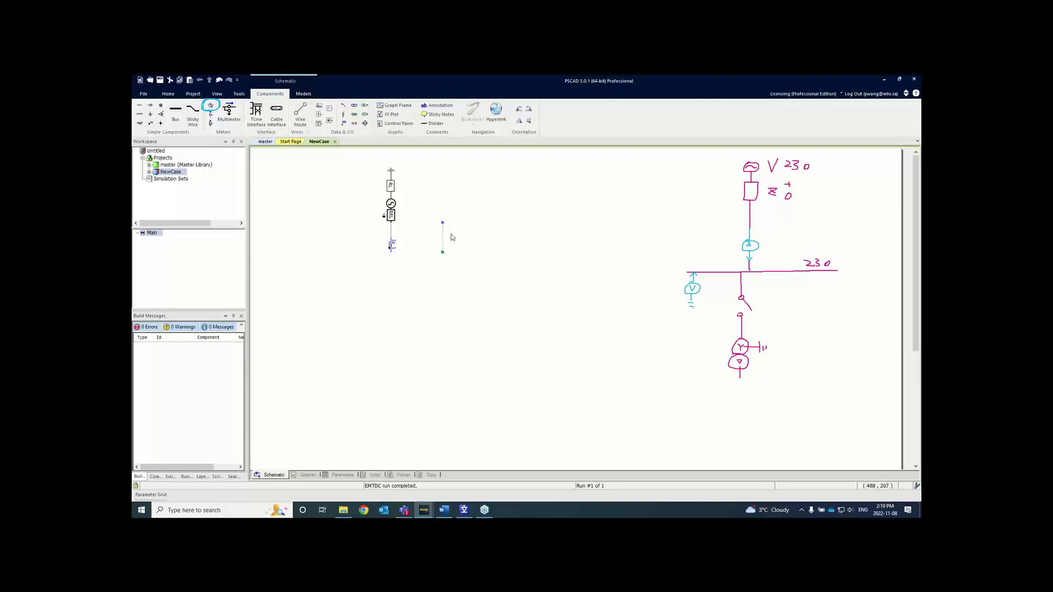
{"action": "left_click_drag", "start_coordinate": [443, 252], "coordinate": [476, 210]}
{"action": "key", "text": "Delete"}
{"action": "key", "text": "ctrl+z"}
{"action": "key", "text": "Delete"}
{"action": "key", "text": "Delete"}
Draw a long horizontal bus wire beneath the ammeter and shift it slightly downward to leave room for a connection.
{"action": "left_click", "coordinate": [392, 252]}
{"action": "key", "text": "ctrl+w"}
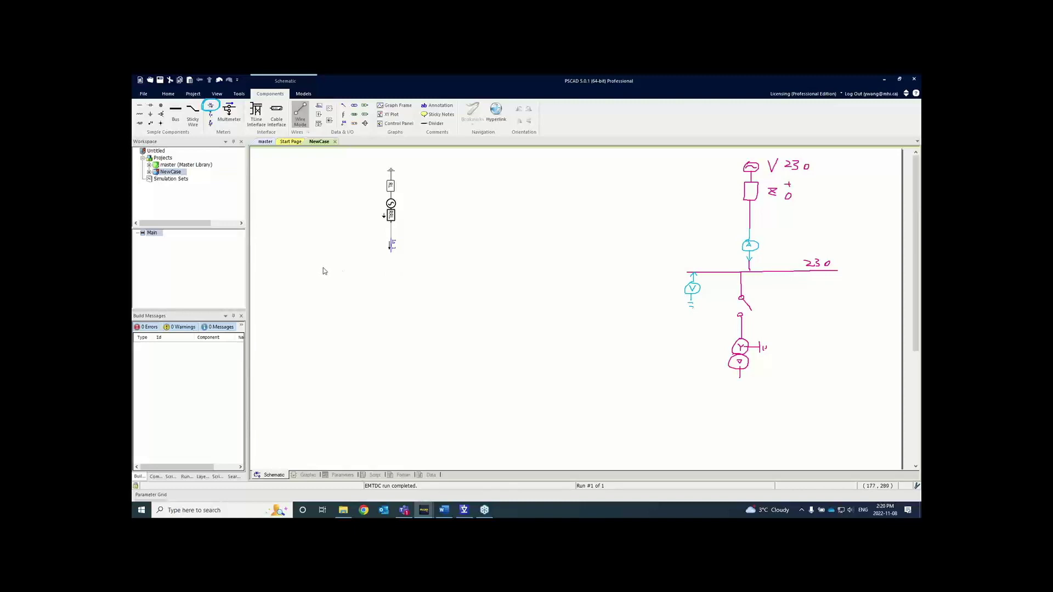
{"action": "left_click", "coordinate": [294, 264]}
{"action": "right_click", "coordinate": [496, 264]}
{"action": "key", "text": "Escape"}
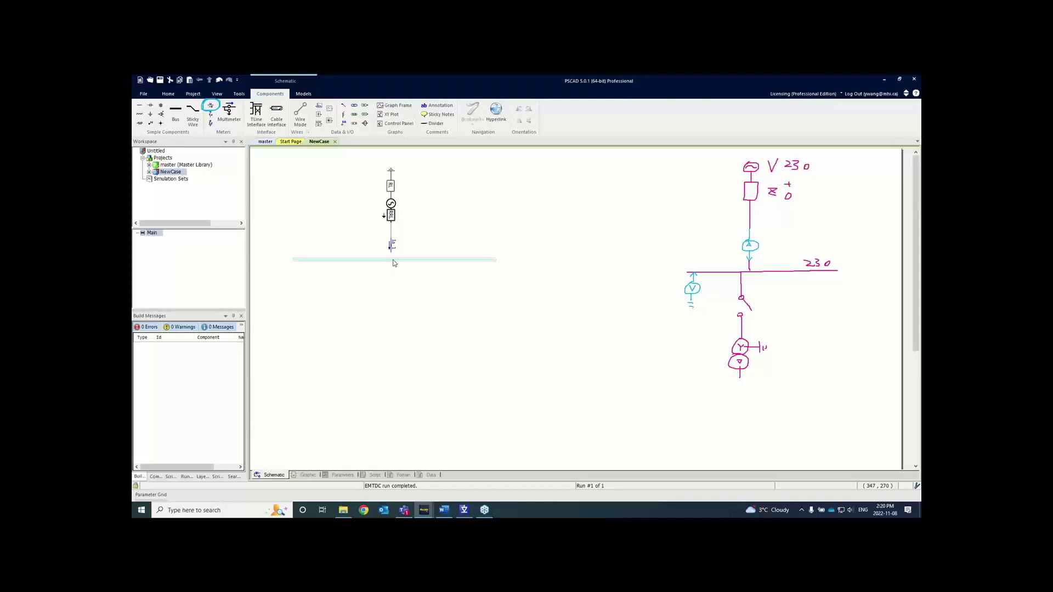
{"action": "left_click", "coordinate": [393, 261]}
{"action": "left_click_drag", "start_coordinate": [392, 261], "coordinate": [392, 274]}
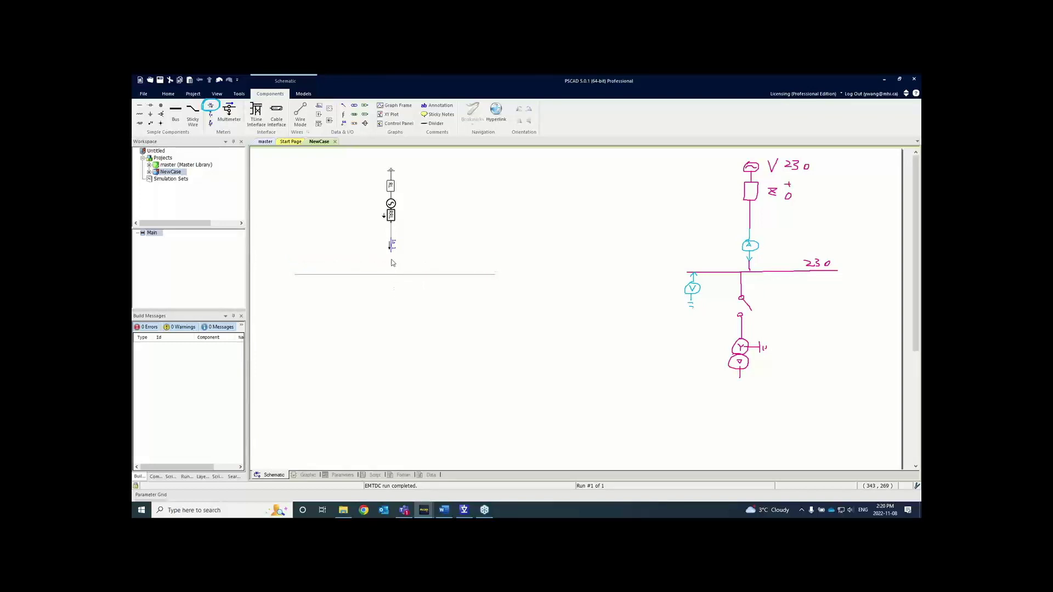
Connect the ammeter's lower terminal to the horizontal bus with a vertical wire.
{"action": "key", "text": "ctrl+w"}
{"action": "left_click_drag", "start_coordinate": [391, 255], "coordinate": [393, 274]}
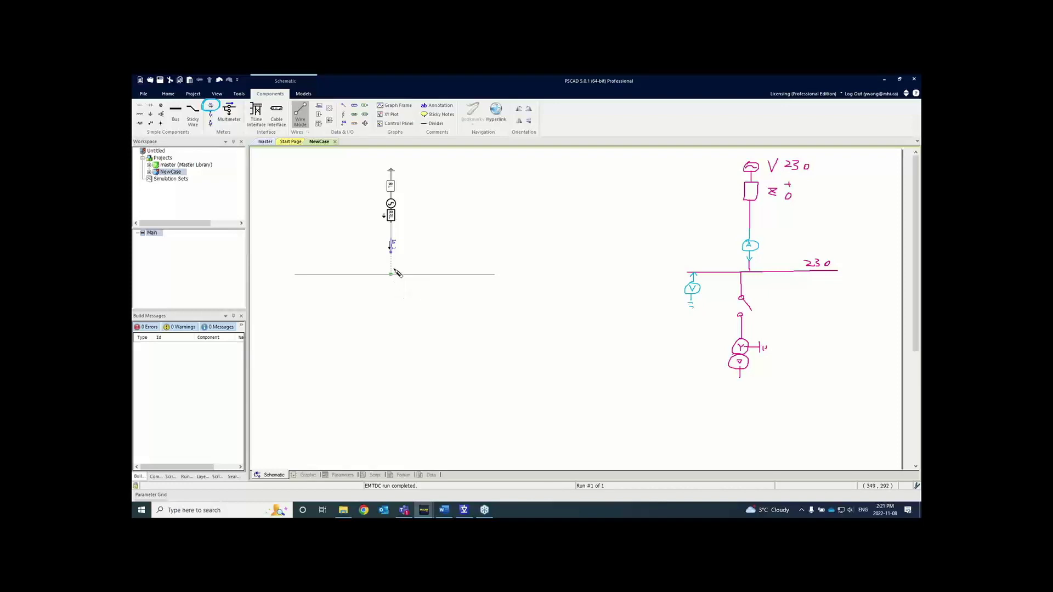
{"action": "key", "text": "Escape"}
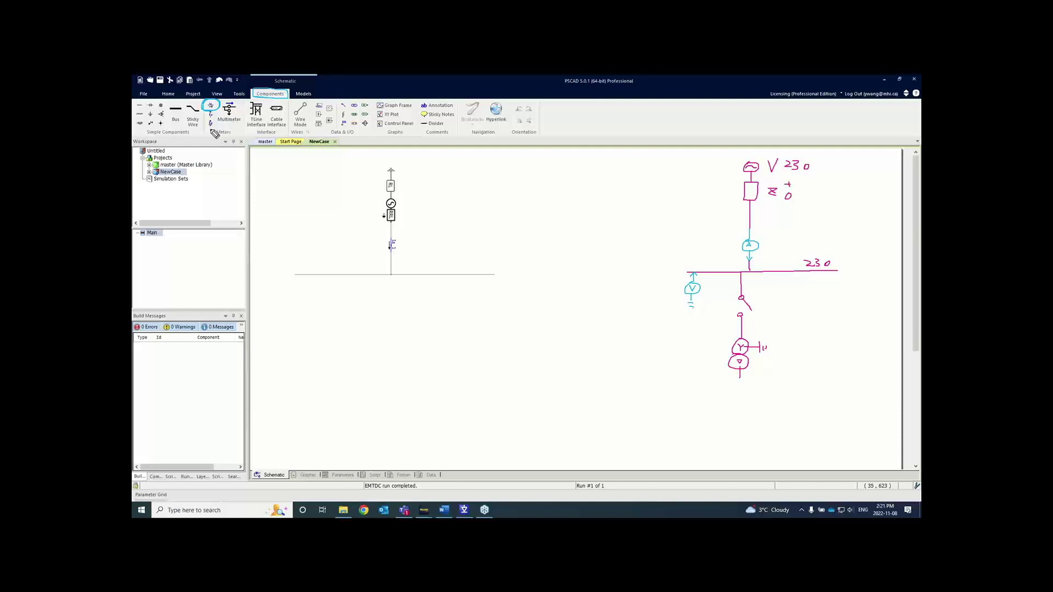
Place a voltmeter on the bus wire near its left end.
{"action": "mouse_move", "coordinate": [208, 126]}
{"action": "left_mouse_down"}
{"action": "mouse_move", "coordinate": [215, 116]}
{"action": "mouse_move", "coordinate": [210, 130]}
{"action": "mouse_move", "coordinate": [206, 120]}
{"action": "mouse_move", "coordinate": [215, 129]}
{"action": "left_mouse_up"}
{"action": "left_click", "coordinate": [211, 122]}
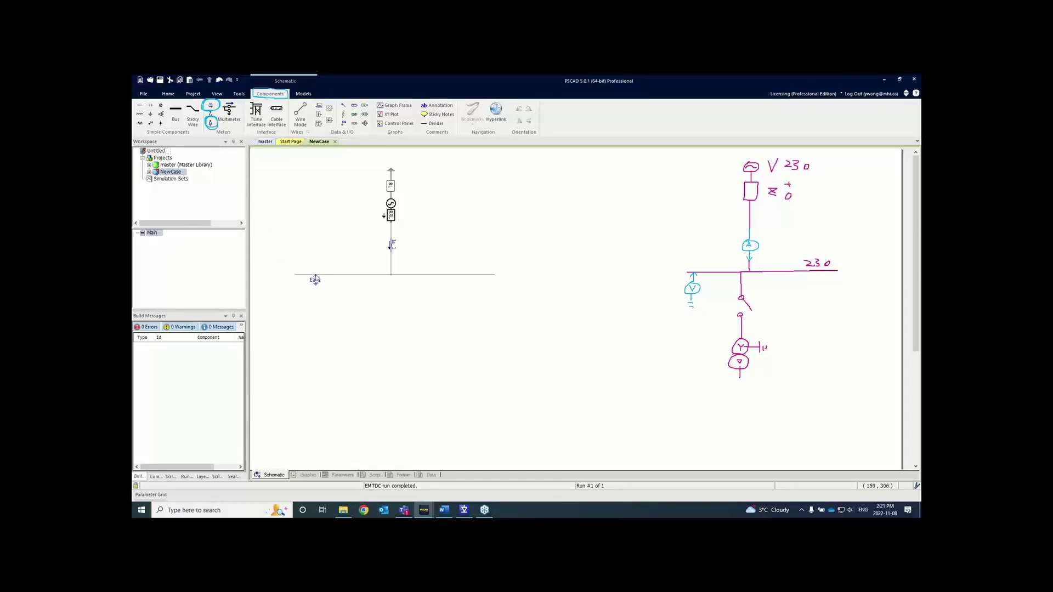
{"action": "left_click", "coordinate": [317, 279]}
{"action": "mouse_move", "coordinate": [754, 300]}
{"action": "left_mouse_down"}
{"action": "mouse_move", "coordinate": [735, 306]}
{"action": "mouse_move", "coordinate": [746, 308]}
{"action": "left_mouse_up"}
{"action": "left_click", "coordinate": [719, 319]}
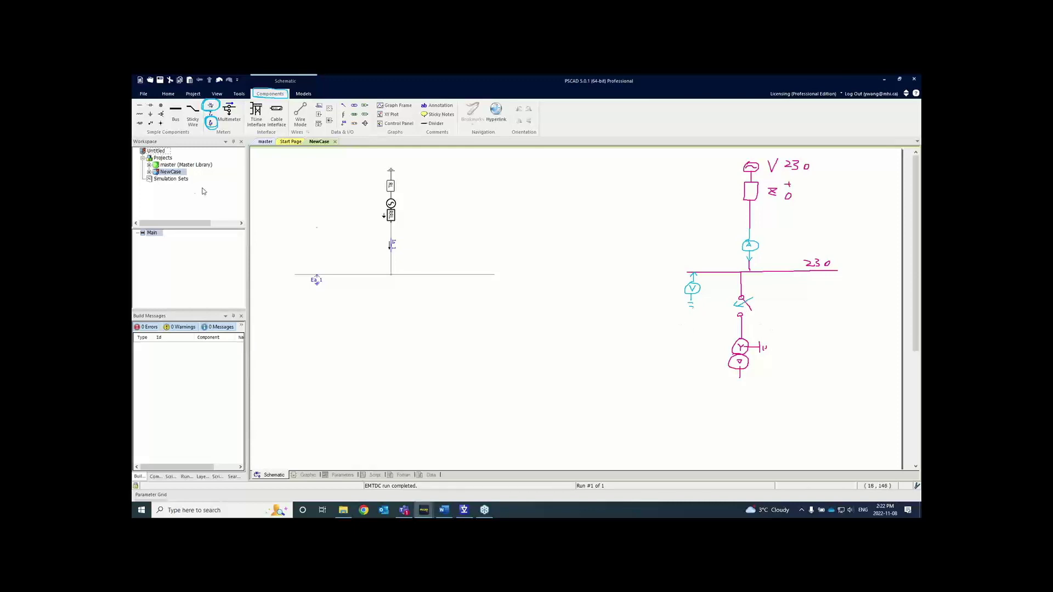
Clear the freehand sketch from the screen and return to the main page of the Master Library.
{"action": "double_click", "coordinate": [175, 165]}
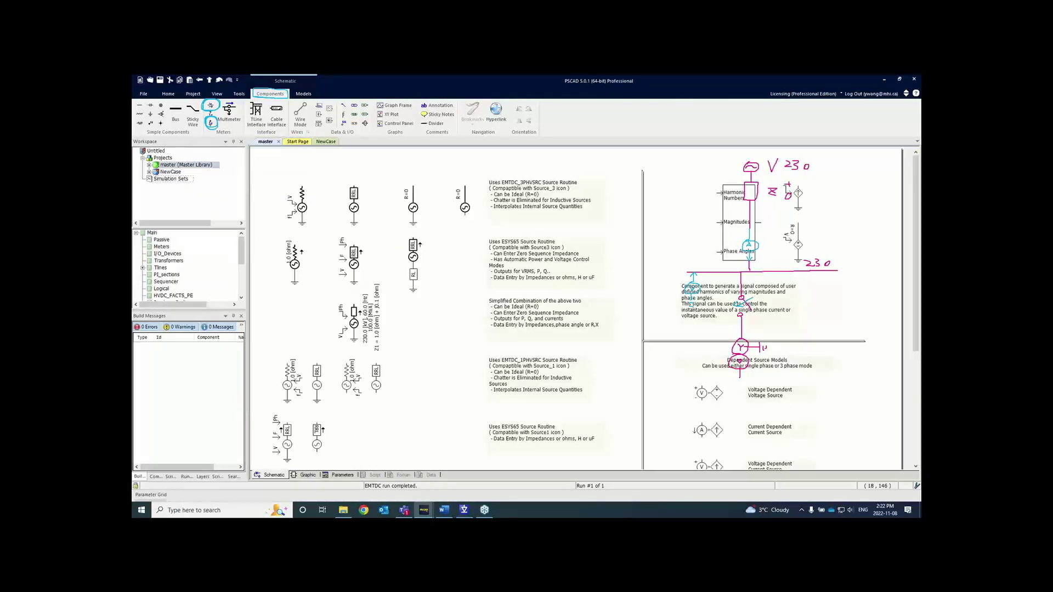
{"action": "key", "text": "Escape"}
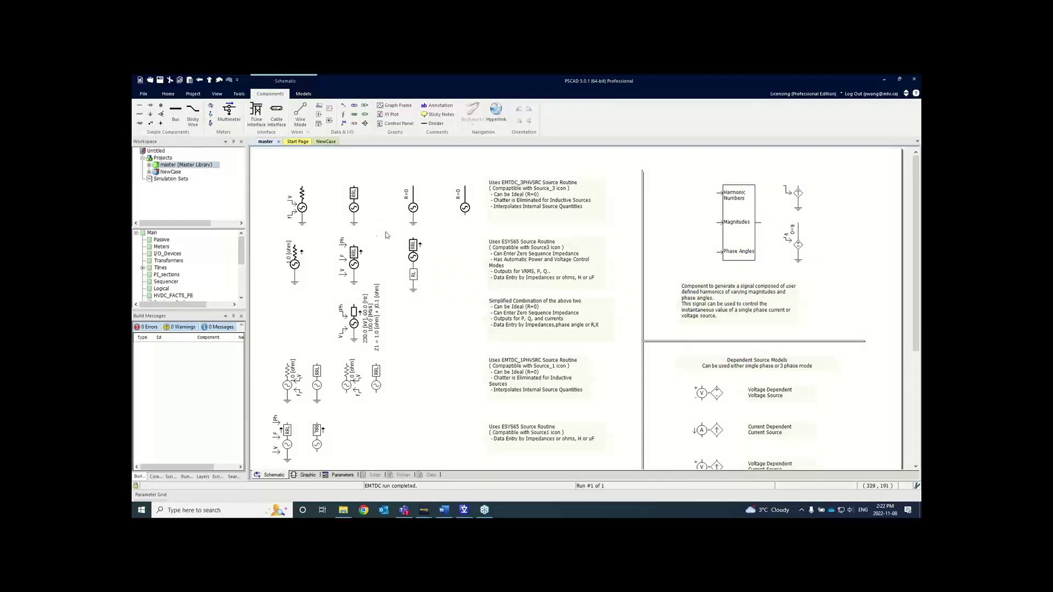
{"action": "left_click", "coordinate": [301, 206]}
{"action": "mouse_move", "coordinate": [172, 168]}
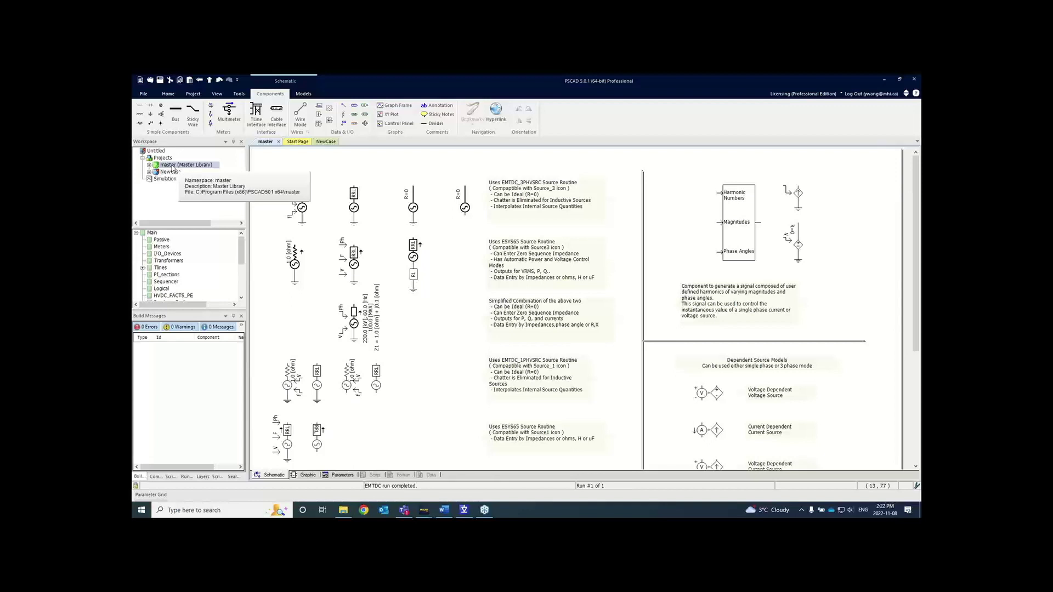
{"action": "double_click", "coordinate": [168, 168]}
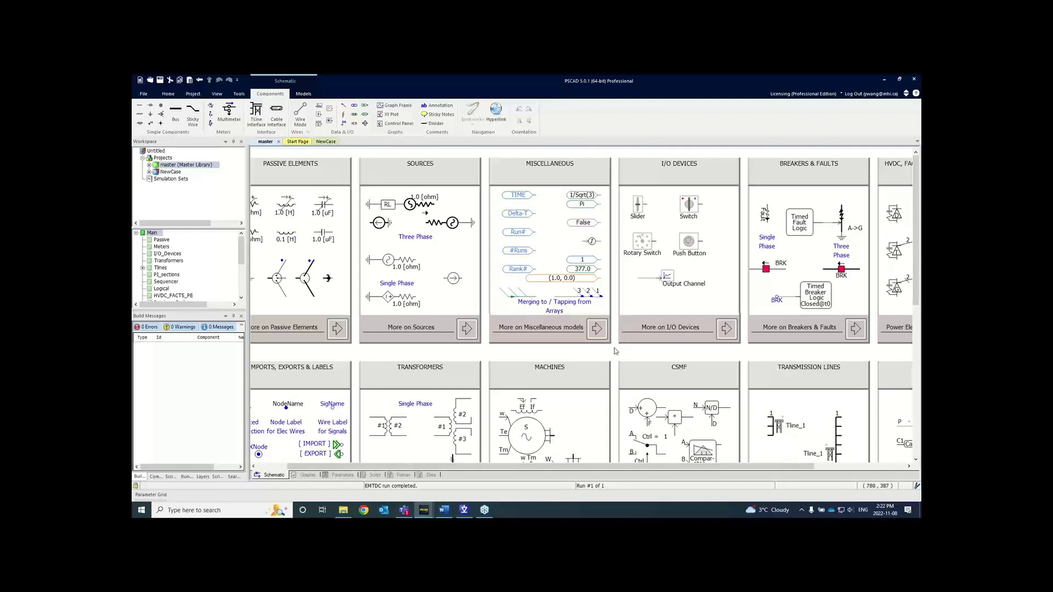
Copy the three-phase breaker BRK from the Breakers & Faults section of the Master Library.
{"action": "scroll", "coordinate": [615, 348], "scroll_direction": "down", "scroll_amount": 2}
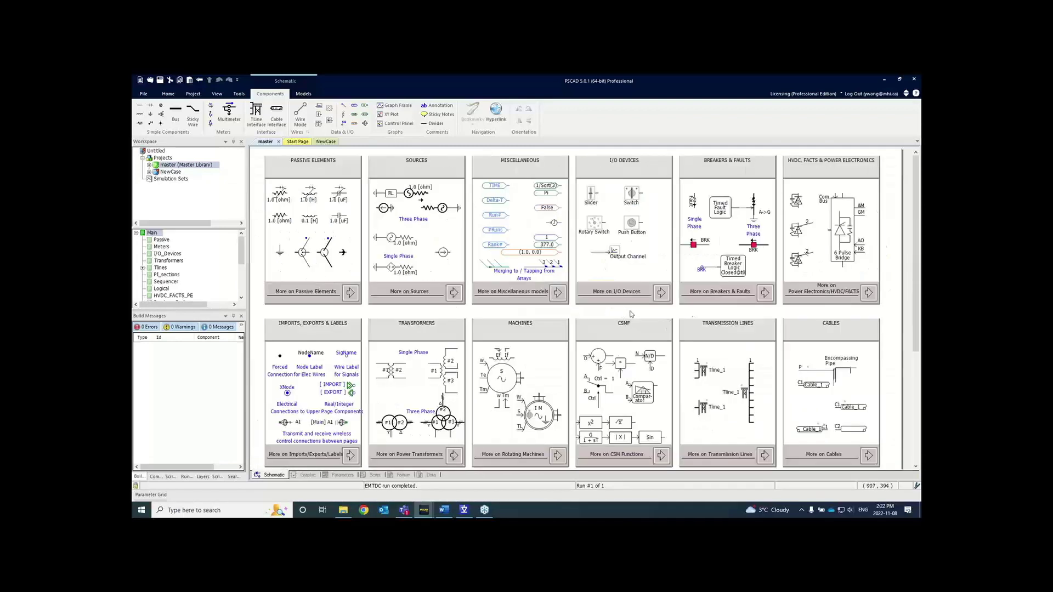
{"action": "scroll", "coordinate": [696, 271], "scroll_direction": "right", "scroll_amount": 3}
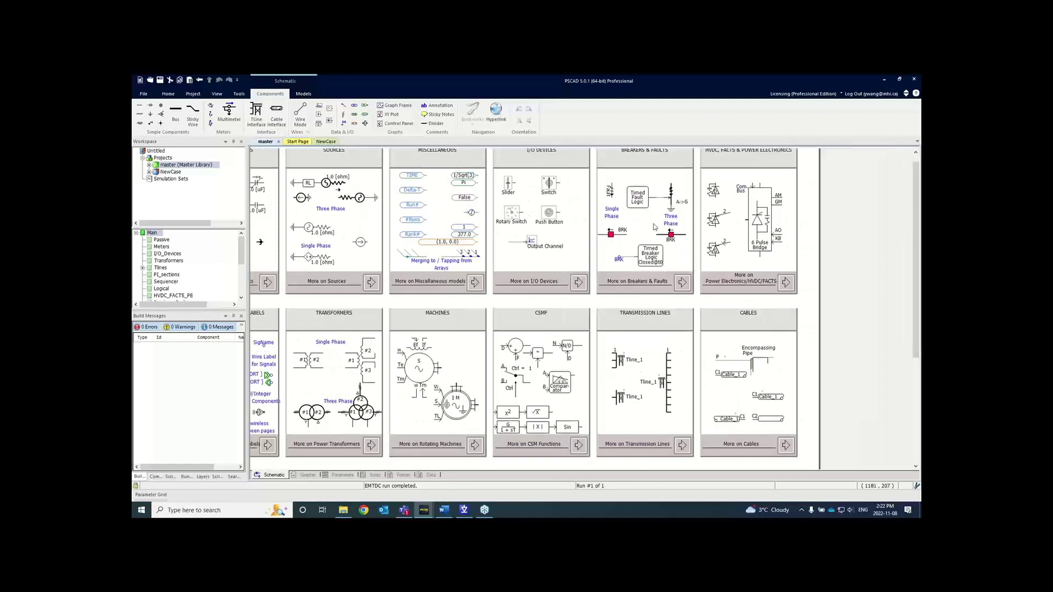
{"action": "scroll", "coordinate": [655, 229], "scroll_direction": "down", "scroll_amount": 2}
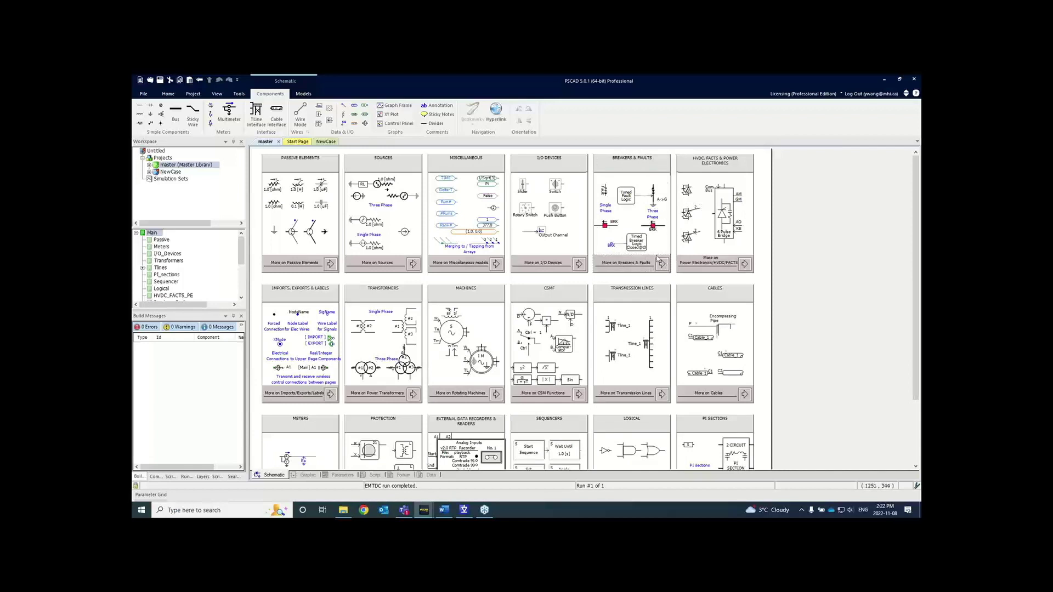
{"action": "scroll", "coordinate": [661, 252], "scroll_direction": "up", "scroll_amount": 3}
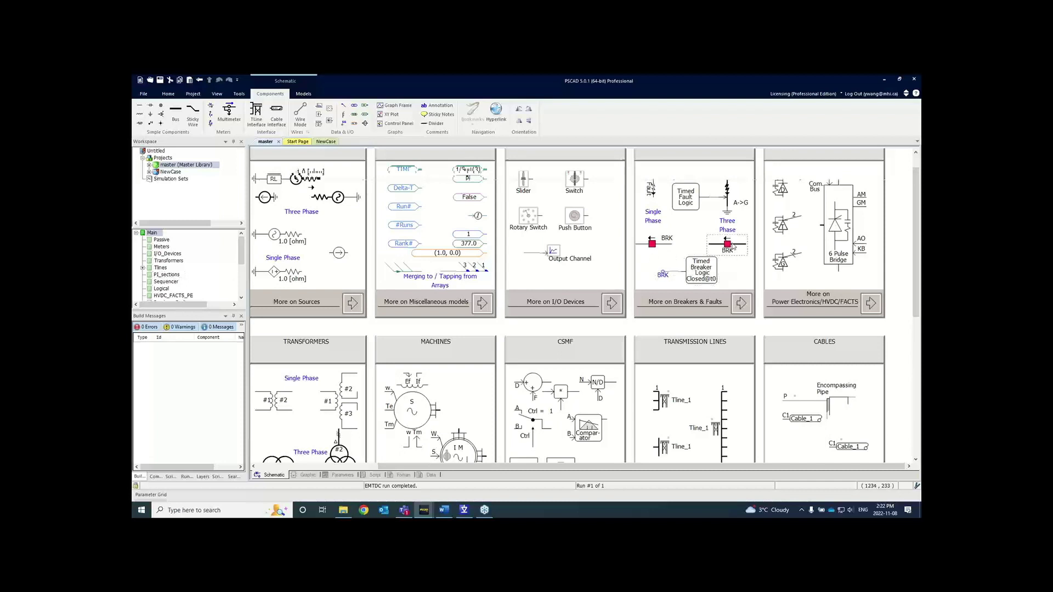
{"action": "left_click_drag", "start_coordinate": [752, 261], "coordinate": [650, 291]}
{"action": "left_click_drag", "start_coordinate": [690, 228], "coordinate": [755, 264]}
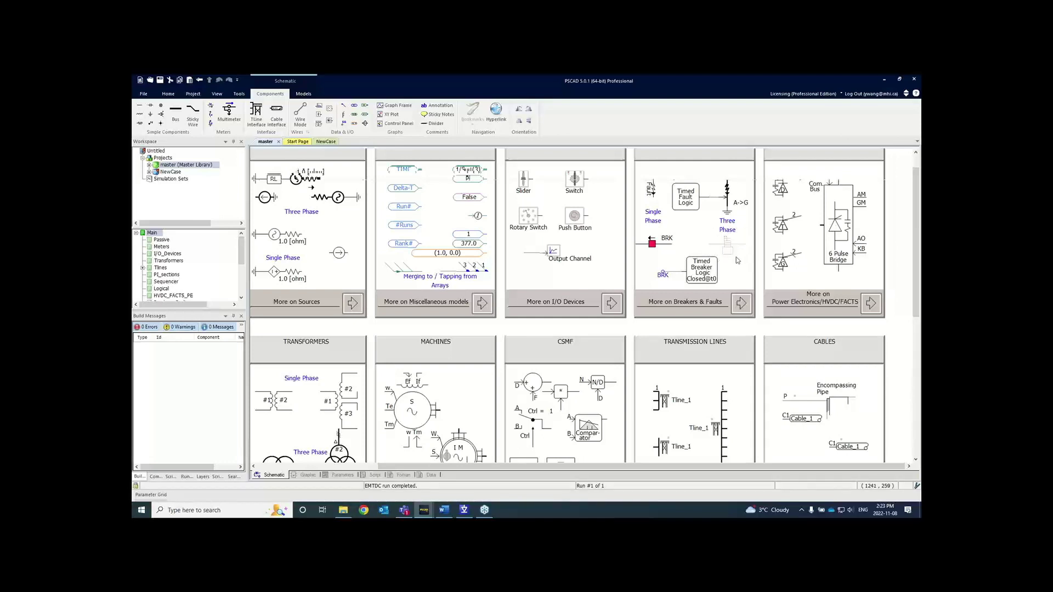
Paste the three-phase breaker into NewCase, rotate it to vertical and align it below the bus with the source feeder.
{"action": "double_click", "coordinate": [168, 173]}
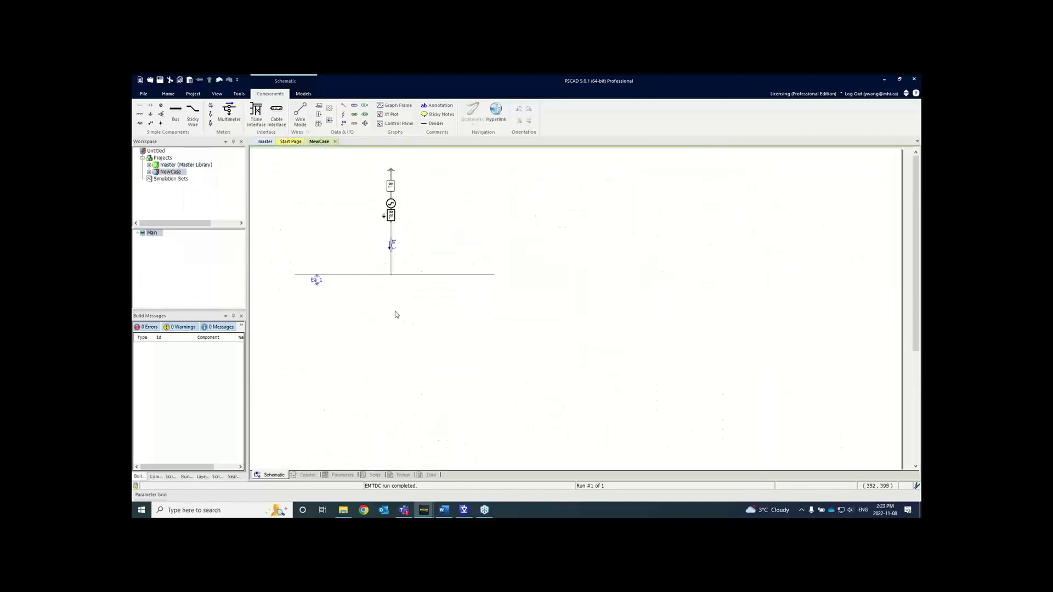
{"action": "key", "text": "ctrl+v"}
{"action": "left_click", "coordinate": [408, 328]}
{"action": "key", "text": "ctrl+r"}
{"action": "left_click_drag", "start_coordinate": [401, 314], "coordinate": [393, 310]}
{"action": "left_click_drag", "start_coordinate": [392, 304], "coordinate": [392, 311]}
{"action": "left_click", "coordinate": [425, 306]}
Copy the Timed Breaker Logic block with its BRK signal label from the Master Library and paste it beside the breaker in NewCase.
{"action": "double_click", "coordinate": [184, 166]}
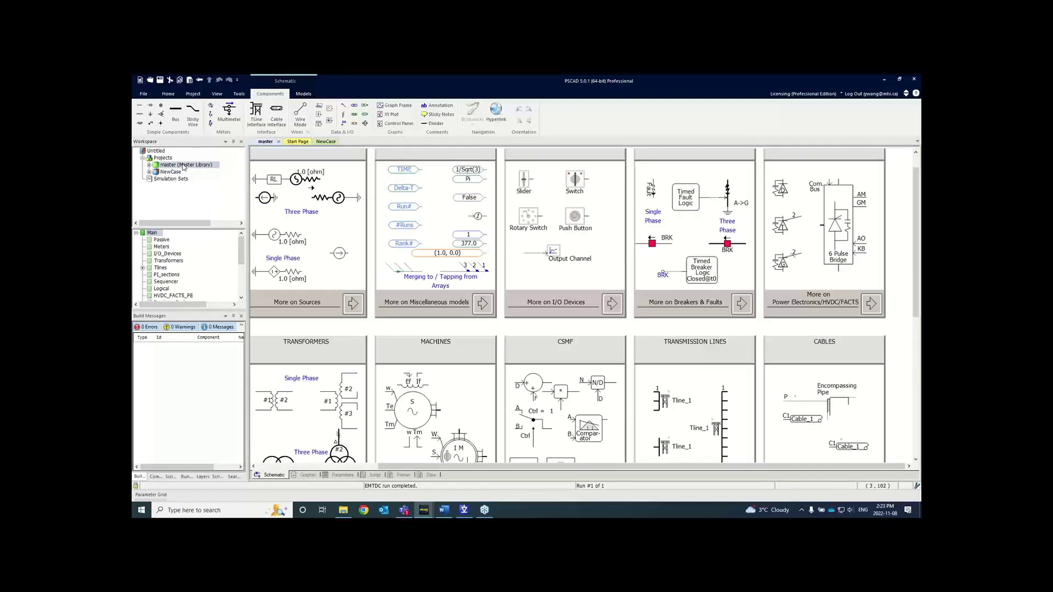
{"action": "scroll", "coordinate": [672, 256], "scroll_direction": "up", "scroll_amount": 2}
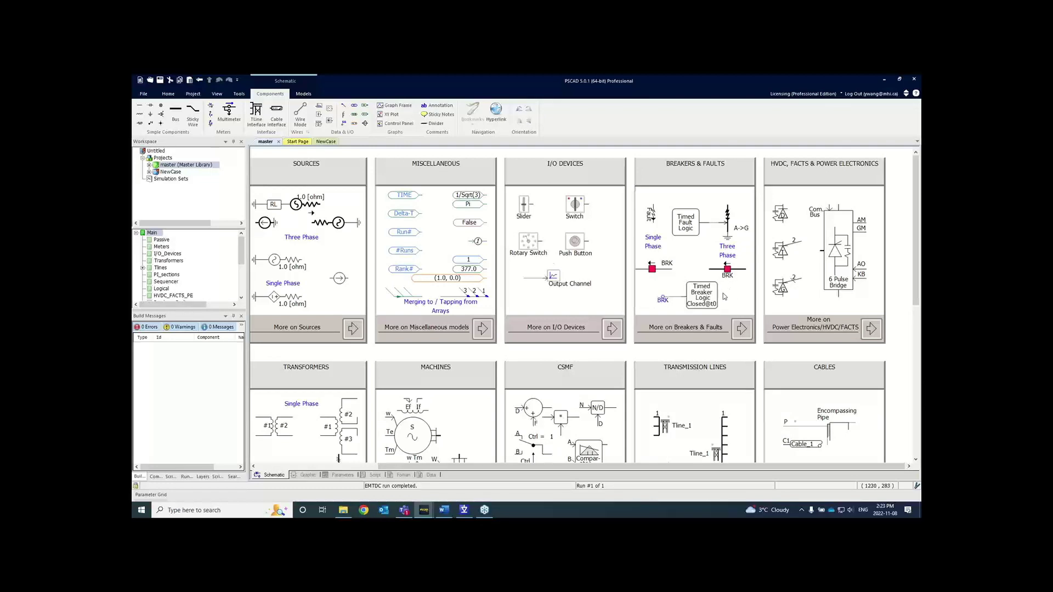
{"action": "double_click", "coordinate": [170, 172]}
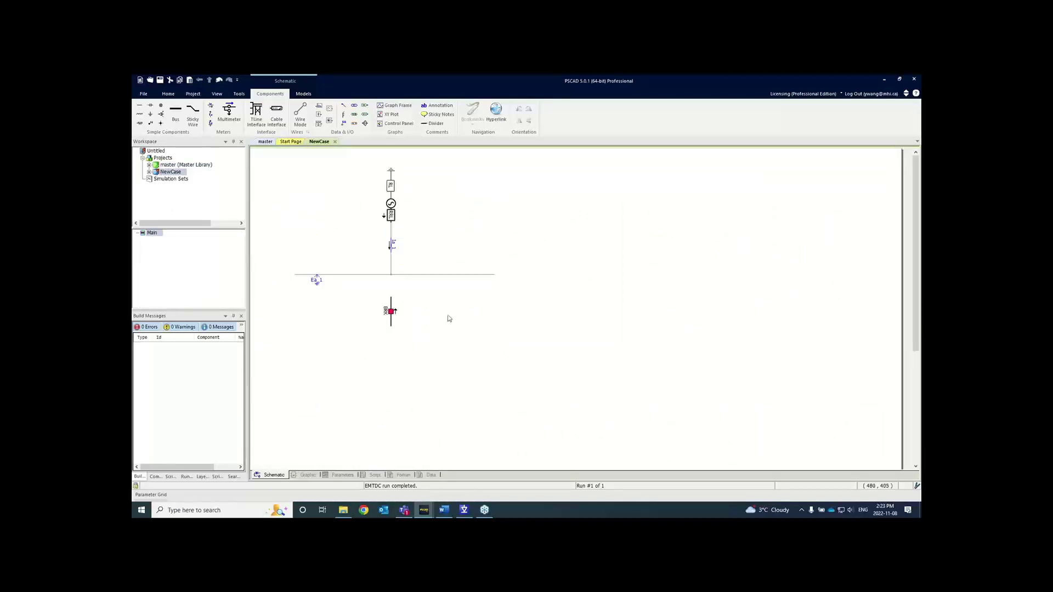
{"action": "key", "text": "ctrl+v"}
{"action": "left_click", "coordinate": [458, 325]}
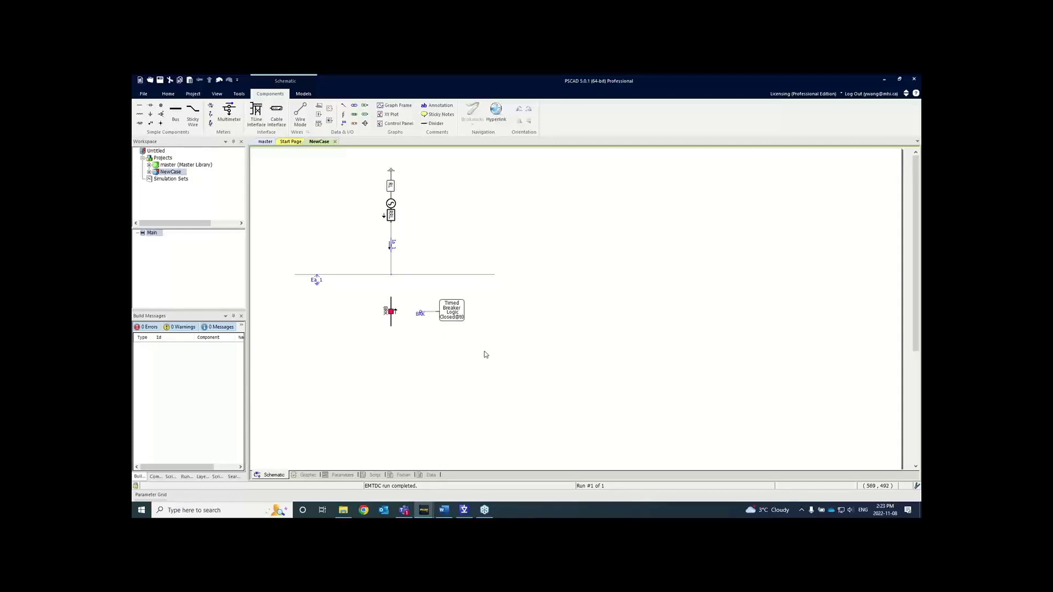
{"action": "left_click", "coordinate": [449, 318]}
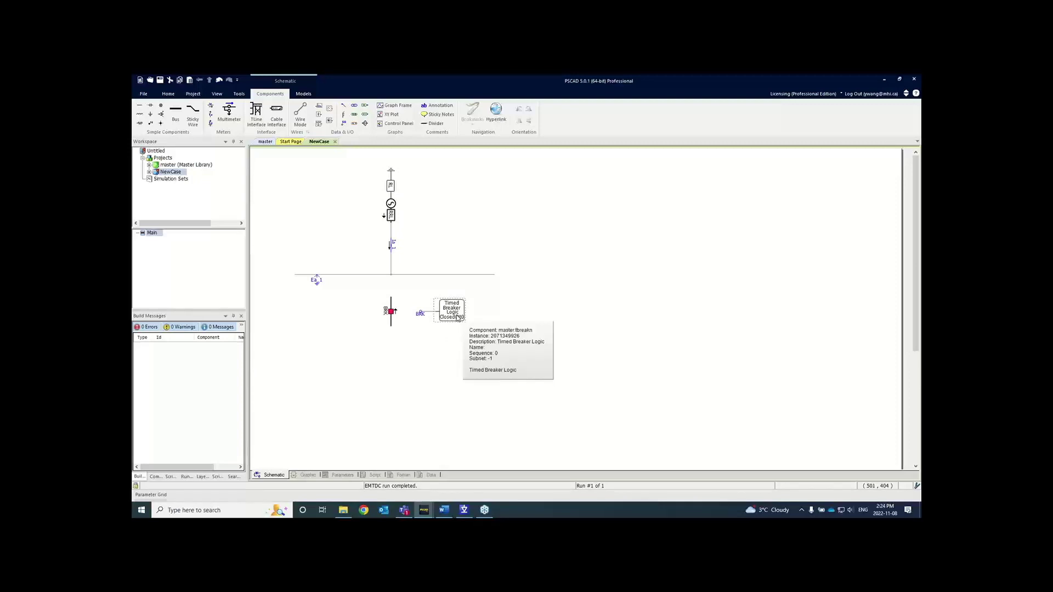
Move the Timed Breaker Logic block and its BRK label farther from the breaker, and wire the breaker's upper terminal to the bus.
{"action": "left_click", "coordinate": [416, 325]}
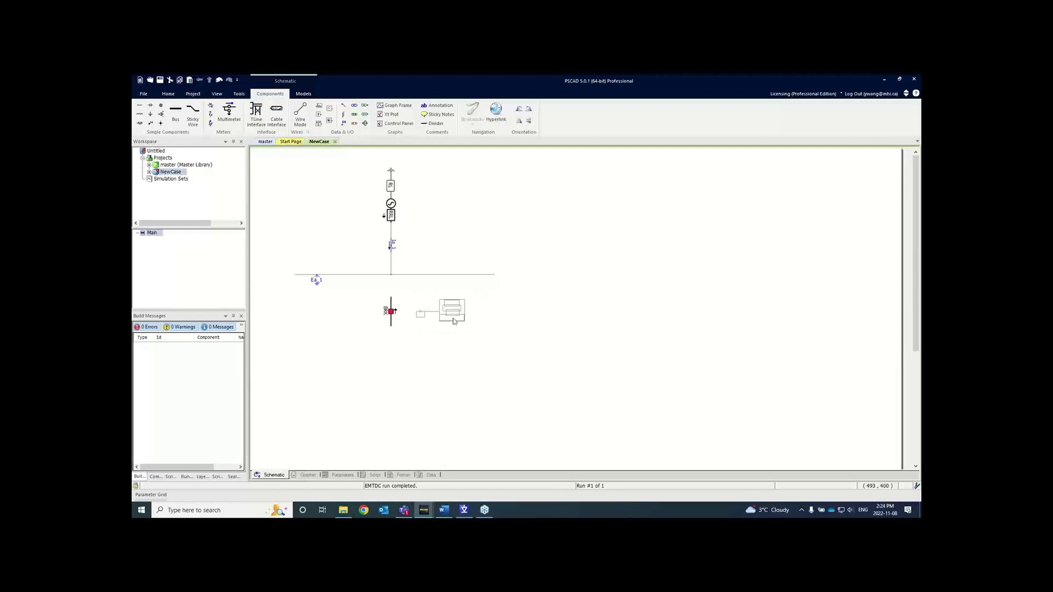
{"action": "left_click_drag", "start_coordinate": [491, 340], "coordinate": [525, 354]}
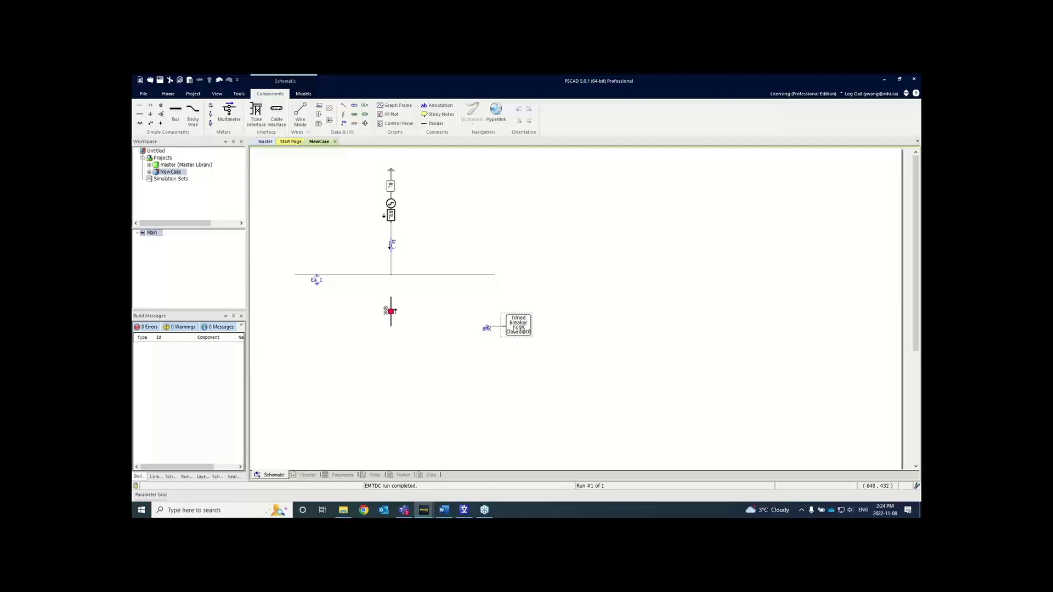
{"action": "mouse_move", "coordinate": [393, 319]}
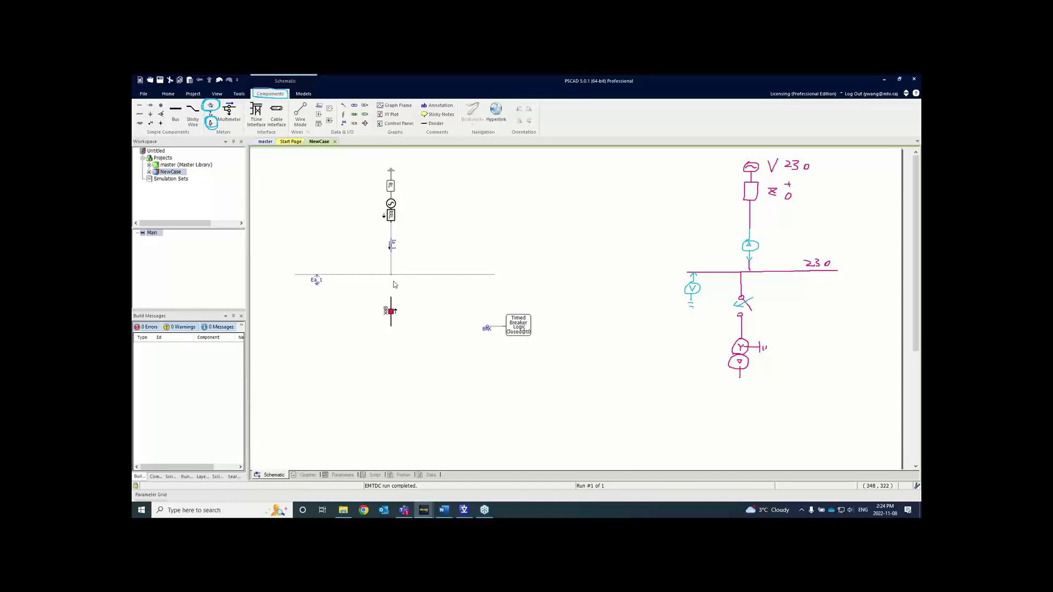
{"action": "key", "text": "ctrl+w"}
{"action": "left_click", "coordinate": [391, 276]}
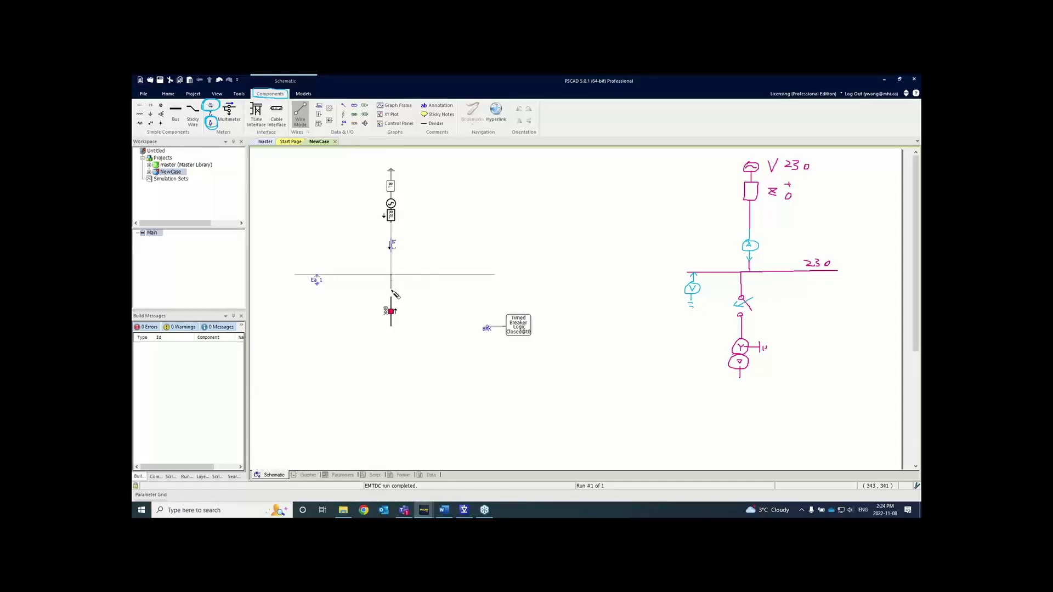
{"action": "right_click", "coordinate": [392, 297]}
{"action": "key", "text": "Escape"}
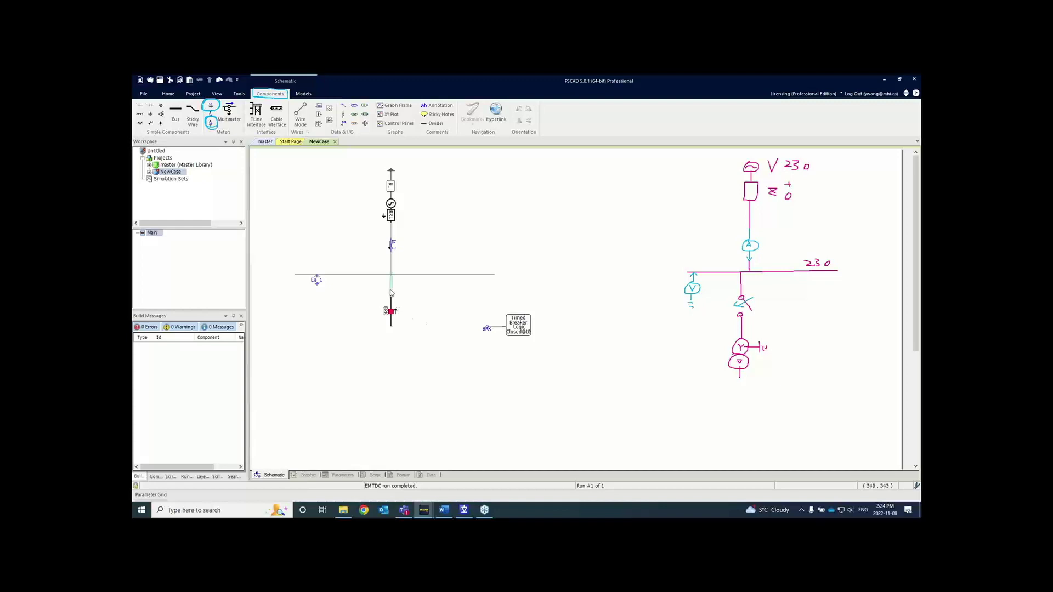
{"action": "left_click_drag", "start_coordinate": [392, 282], "coordinate": [392, 299]}
Look through the three-phase source models in the Sources section of the Master Library and return to NewCase.
{"action": "double_click", "coordinate": [179, 165]}
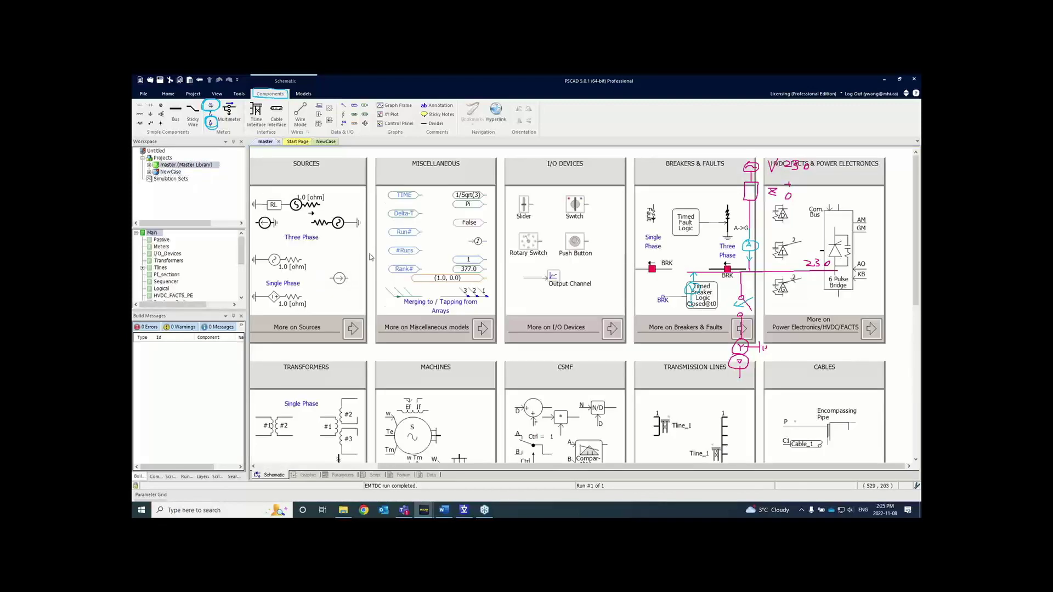
{"action": "scroll", "coordinate": [360, 244], "scroll_direction": "down", "scroll_amount": 3}
{"action": "scroll", "coordinate": [403, 263], "scroll_direction": "up", "scroll_amount": 1}
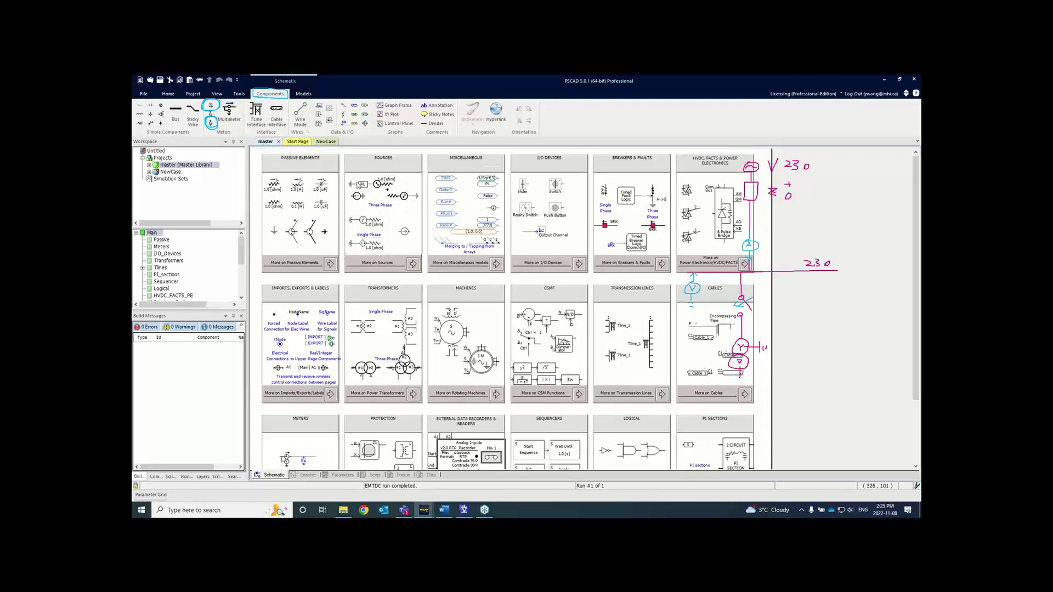
{"action": "left_click", "coordinate": [406, 263]}
{"action": "left_click_drag", "start_coordinate": [436, 315], "coordinate": [400, 236]}
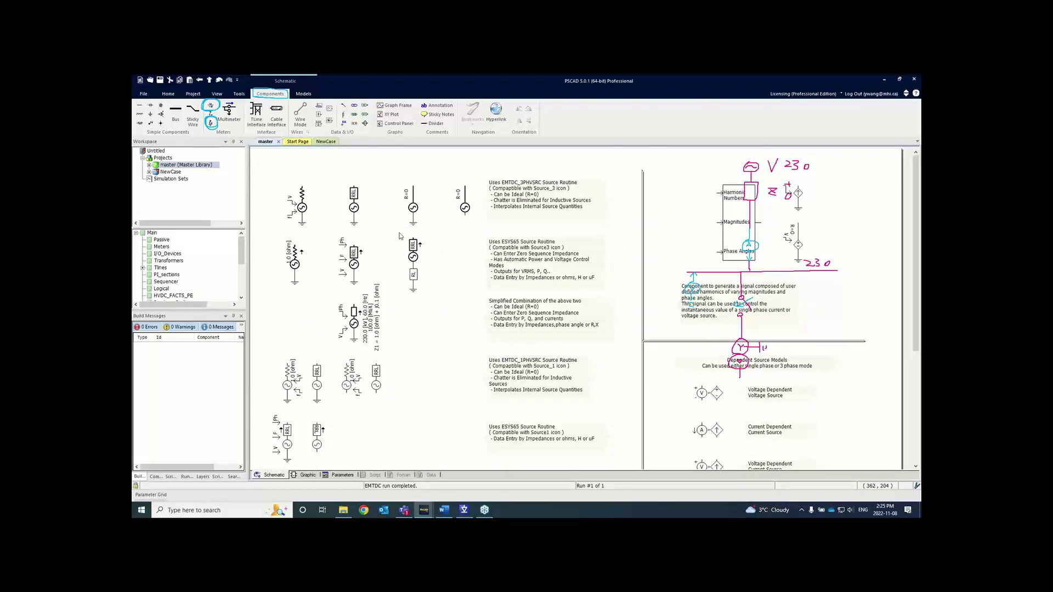
{"action": "double_click", "coordinate": [169, 173]}
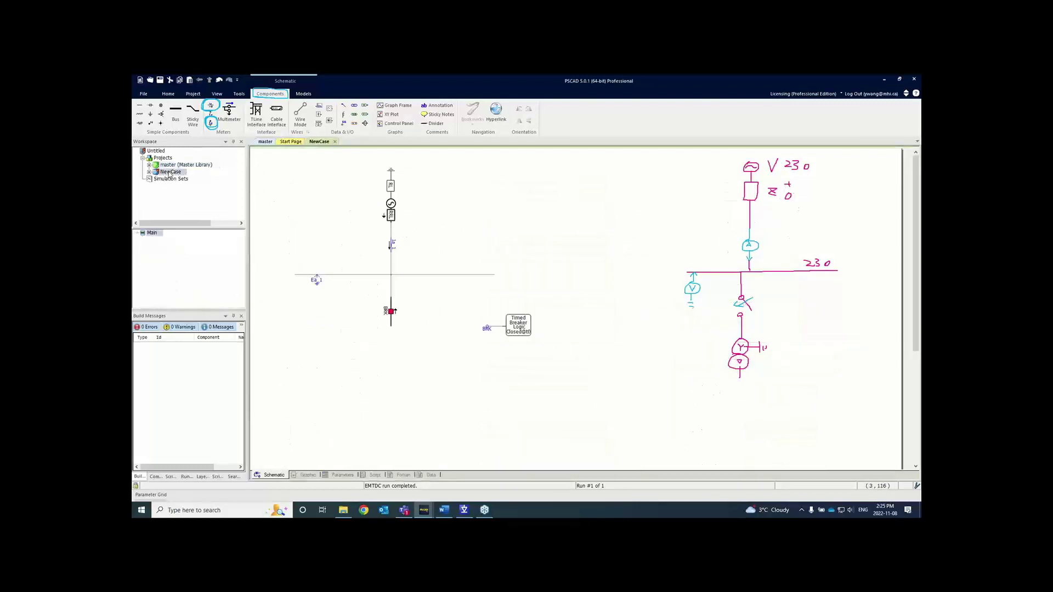
Examine the meters and breaker in NewCase, and the three-phase breaker with its Timed Breaker Logic in the Master Library.
{"action": "left_click", "coordinate": [392, 244]}
{"action": "left_click", "coordinate": [317, 284]}
{"action": "left_click", "coordinate": [357, 258]}
{"action": "left_click", "coordinate": [391, 311]}
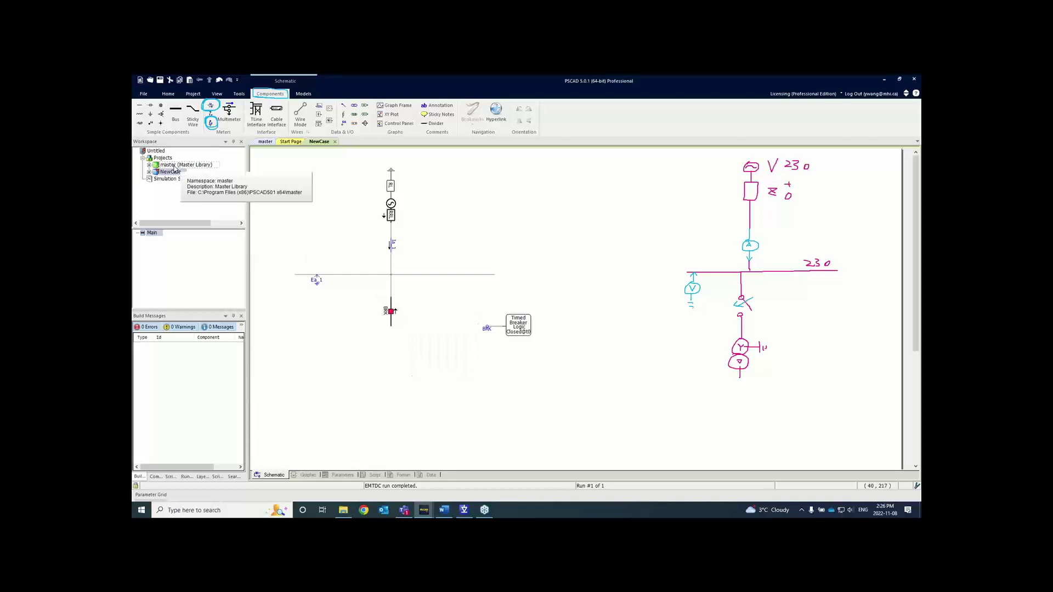
{"action": "left_click", "coordinate": [174, 165]}
{"action": "double_click", "coordinate": [175, 165]}
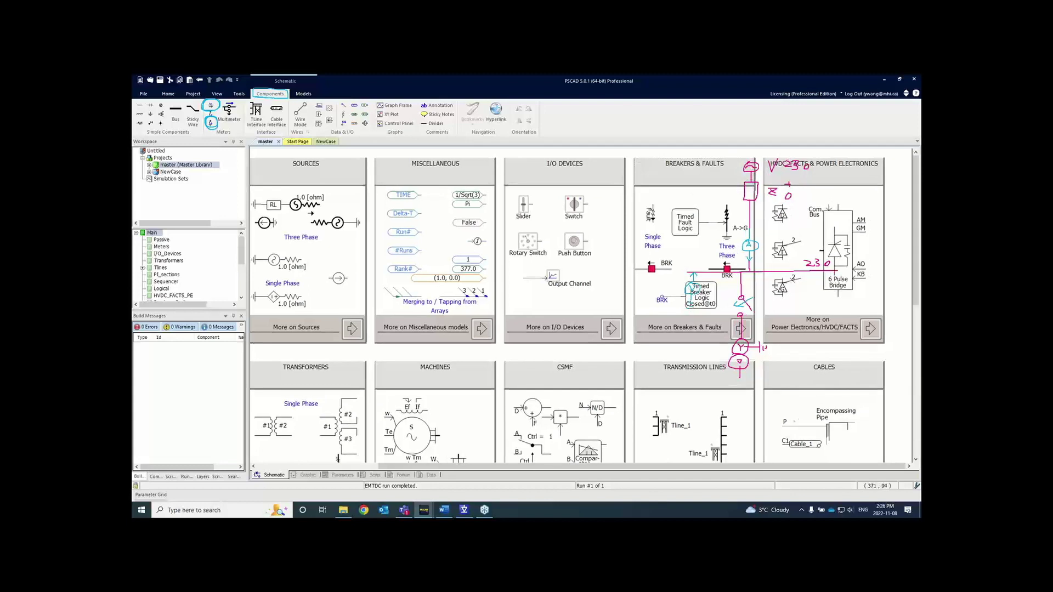
{"action": "key", "text": "Escape"}
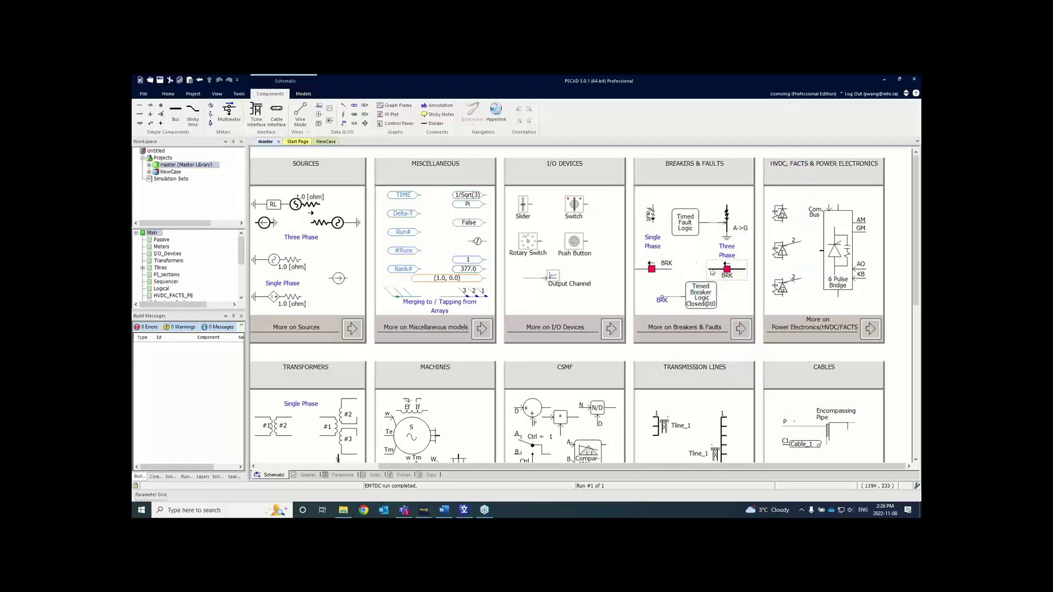
{"action": "left_click_drag", "start_coordinate": [695, 257], "coordinate": [753, 290]}
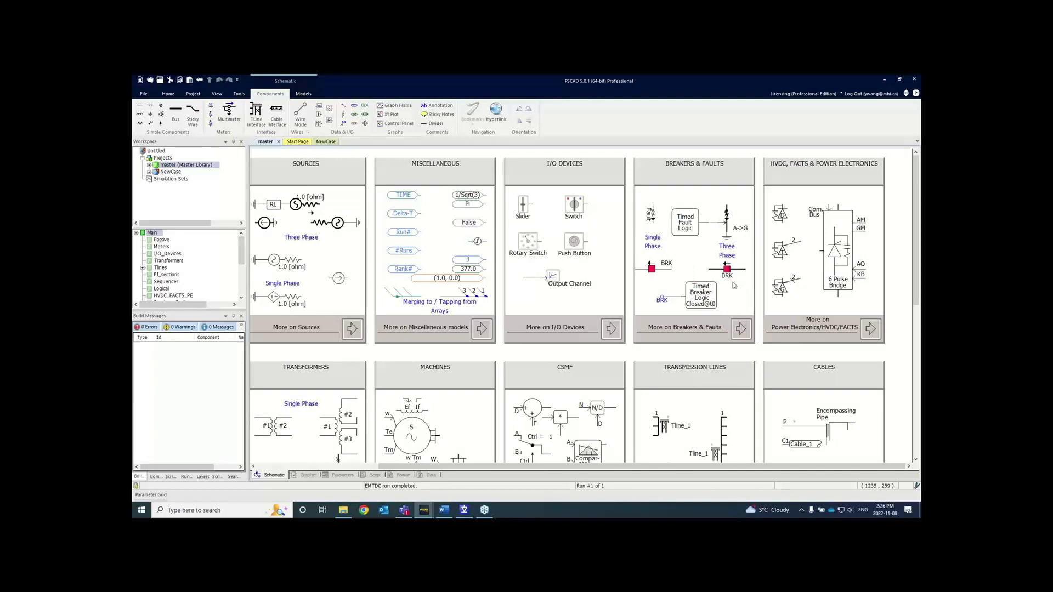
{"action": "left_click_drag", "start_coordinate": [646, 313], "coordinate": [728, 281]}
Return to NewCase and move the Timed Breaker Logic block with its BRK label slightly closer to the breaker.
{"action": "double_click", "coordinate": [171, 171]}
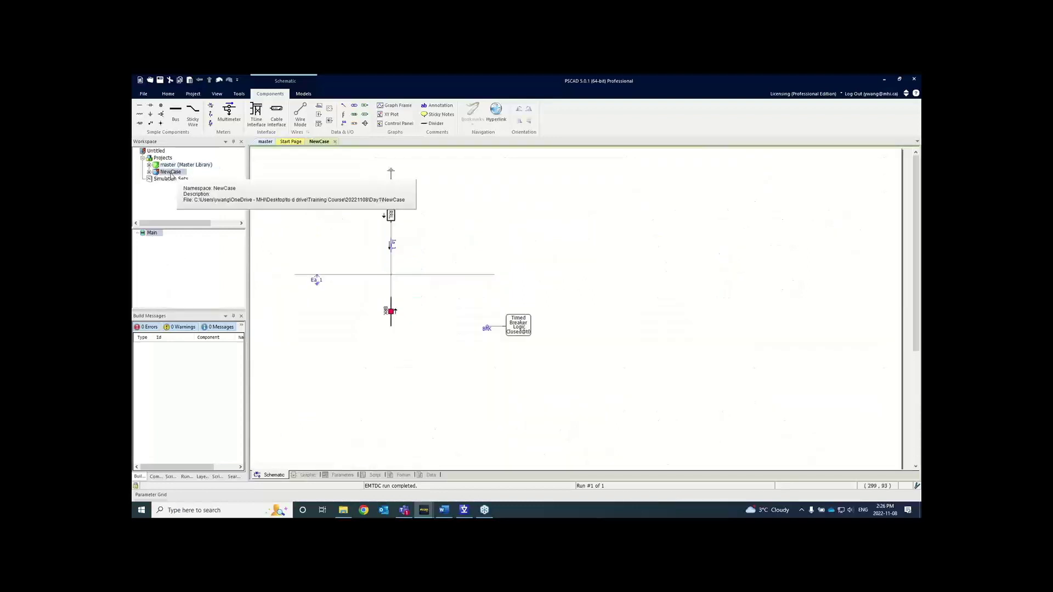
{"action": "left_click_drag", "start_coordinate": [467, 306], "coordinate": [557, 339]}
{"action": "left_click", "coordinate": [557, 339]}
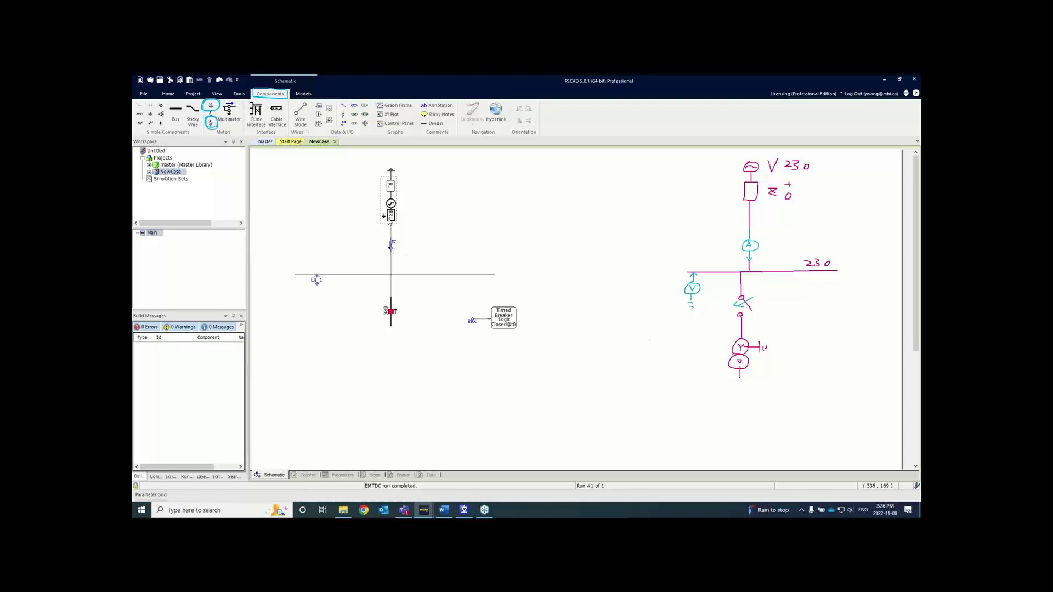
Copy the 3 Phase 2 Winding Transformer from the Transformers section of the Master Library.
{"action": "mouse_move", "coordinate": [388, 220]}
{"action": "double_click", "coordinate": [168, 165]}
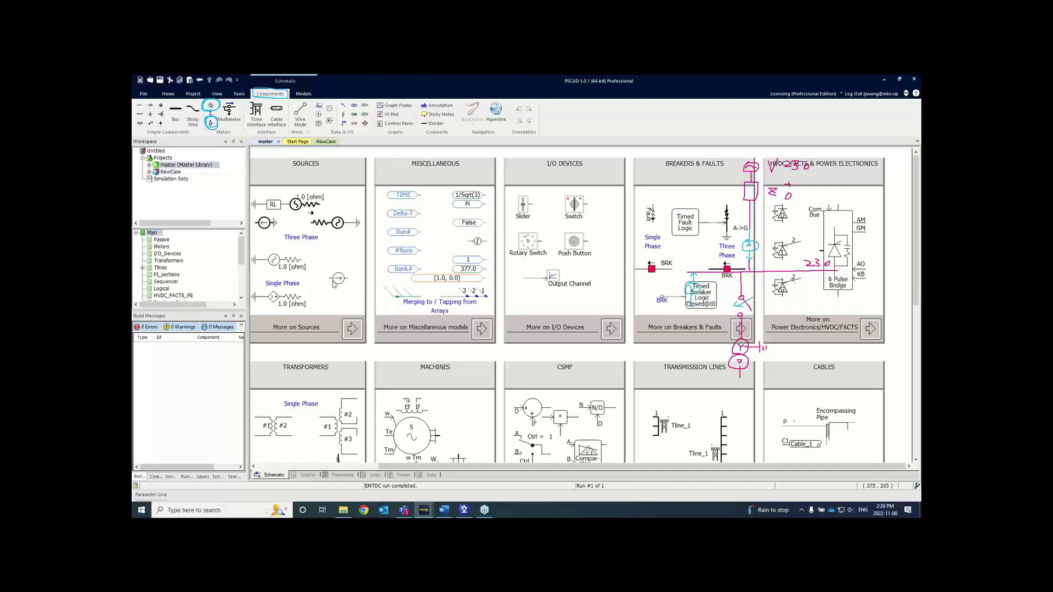
{"action": "scroll", "coordinate": [334, 284], "scroll_direction": "down", "scroll_amount": 3}
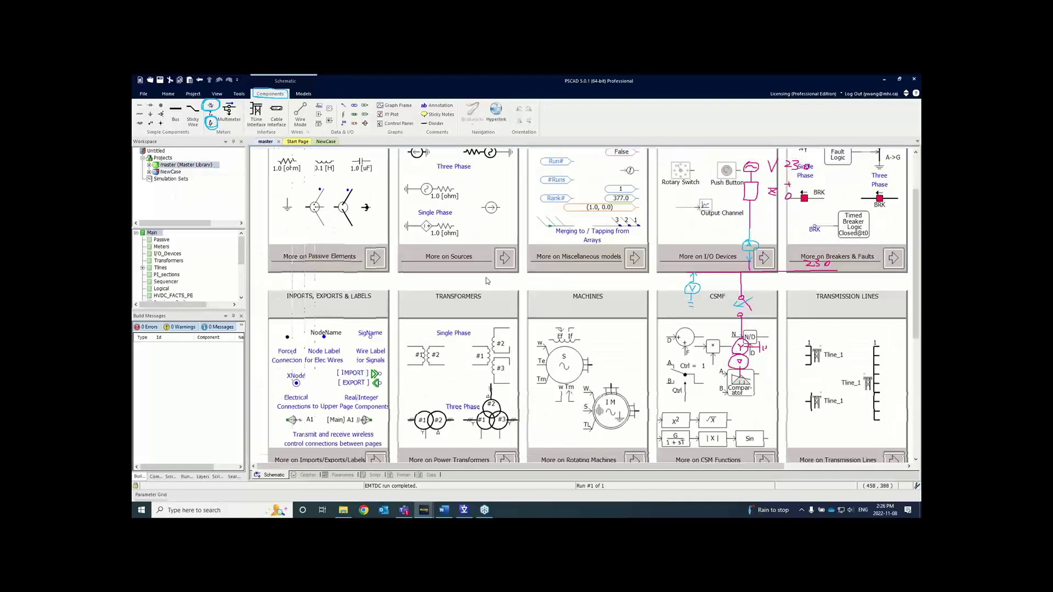
{"action": "scroll", "coordinate": [485, 281], "scroll_direction": "down", "scroll_amount": 1}
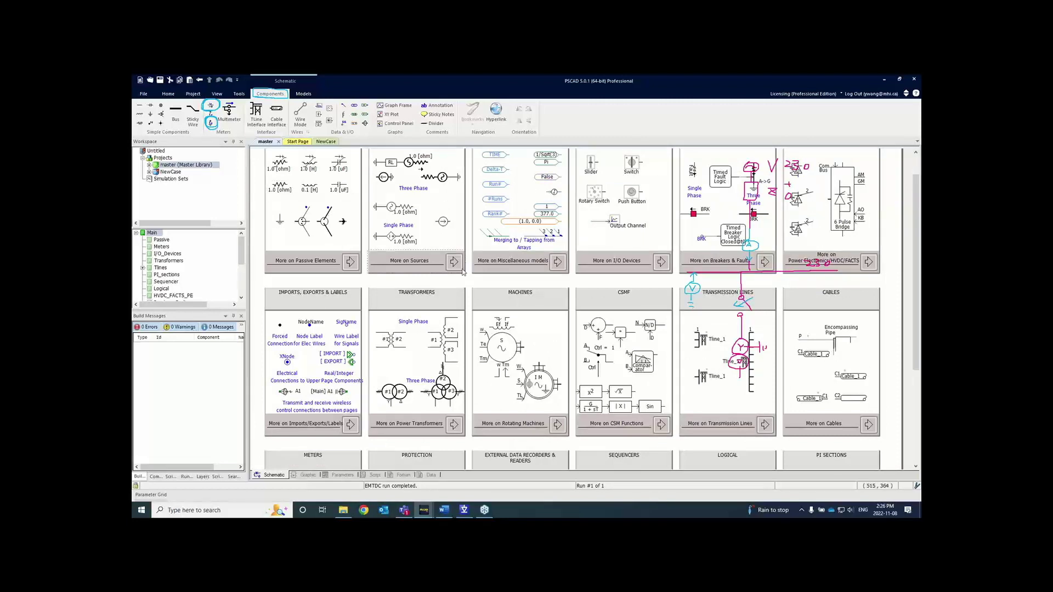
{"action": "scroll", "coordinate": [466, 283], "scroll_direction": "down", "scroll_amount": 2}
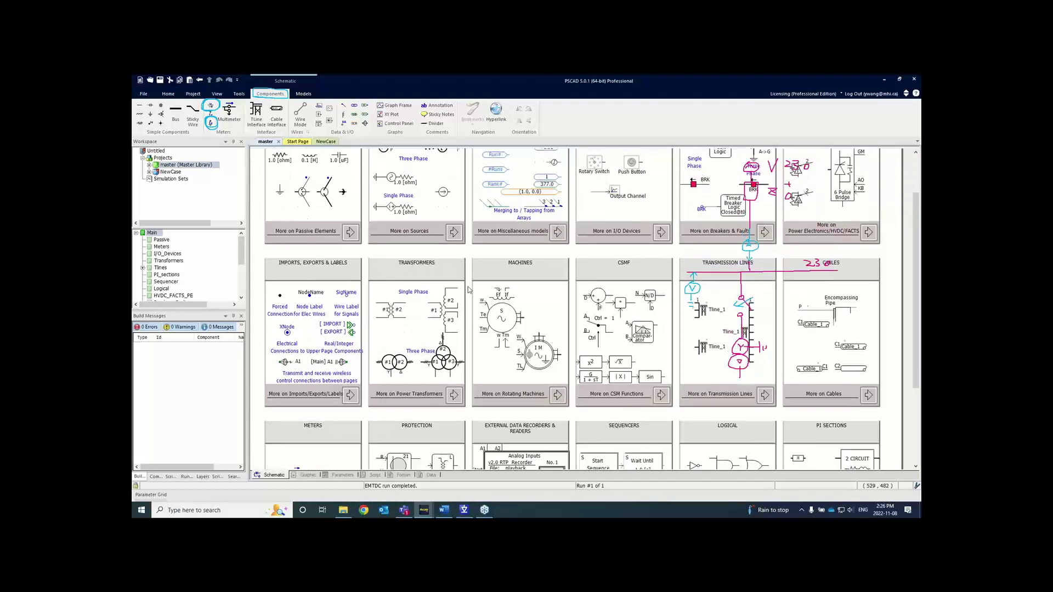
{"action": "scroll", "coordinate": [467, 290], "scroll_direction": "up", "scroll_amount": 1}
{"action": "scroll", "coordinate": [466, 291], "scroll_direction": "down", "scroll_amount": 1}
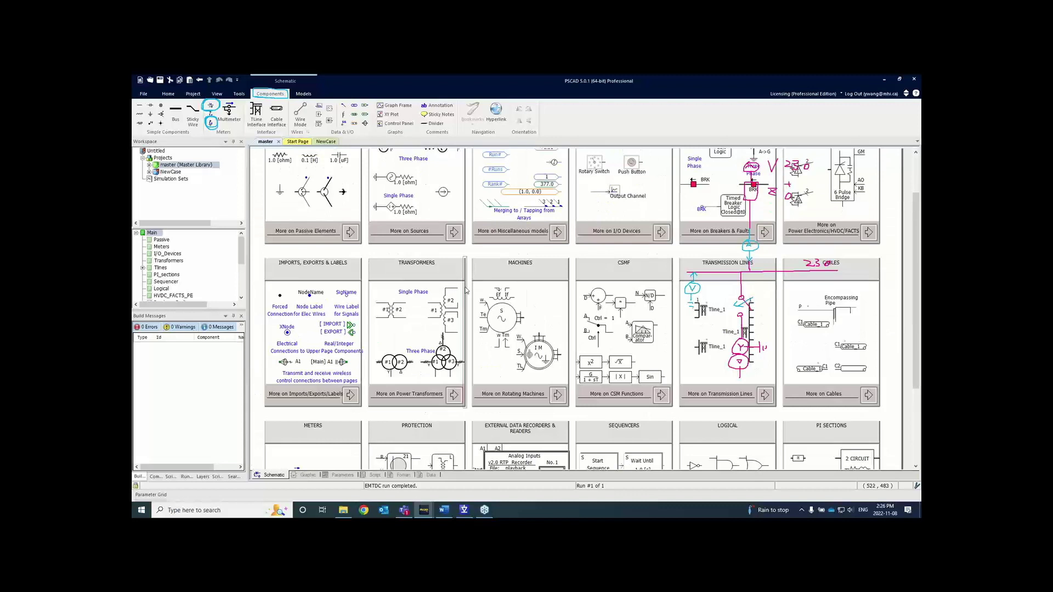
{"action": "scroll", "coordinate": [467, 289], "scroll_direction": "down", "scroll_amount": 1}
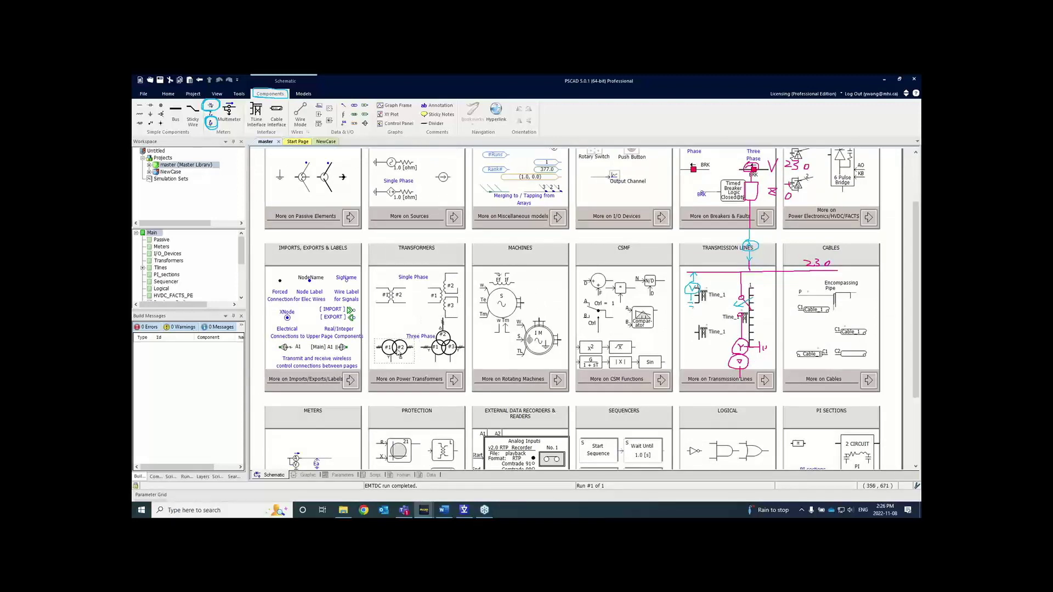
{"action": "mouse_move", "coordinate": [400, 355]}
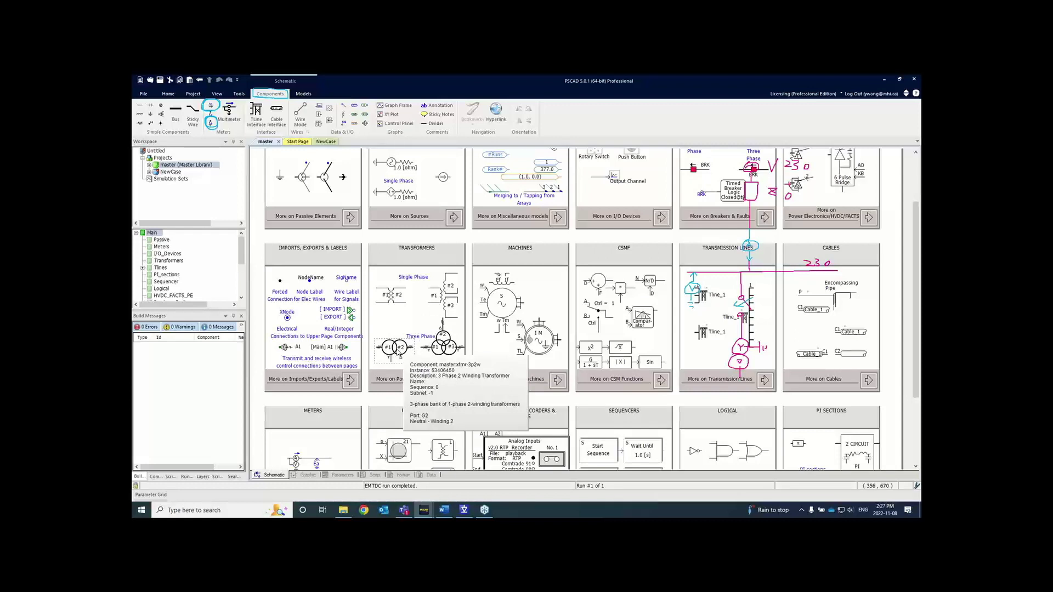
{"action": "scroll", "coordinate": [400, 355], "scroll_direction": "up", "scroll_amount": 2}
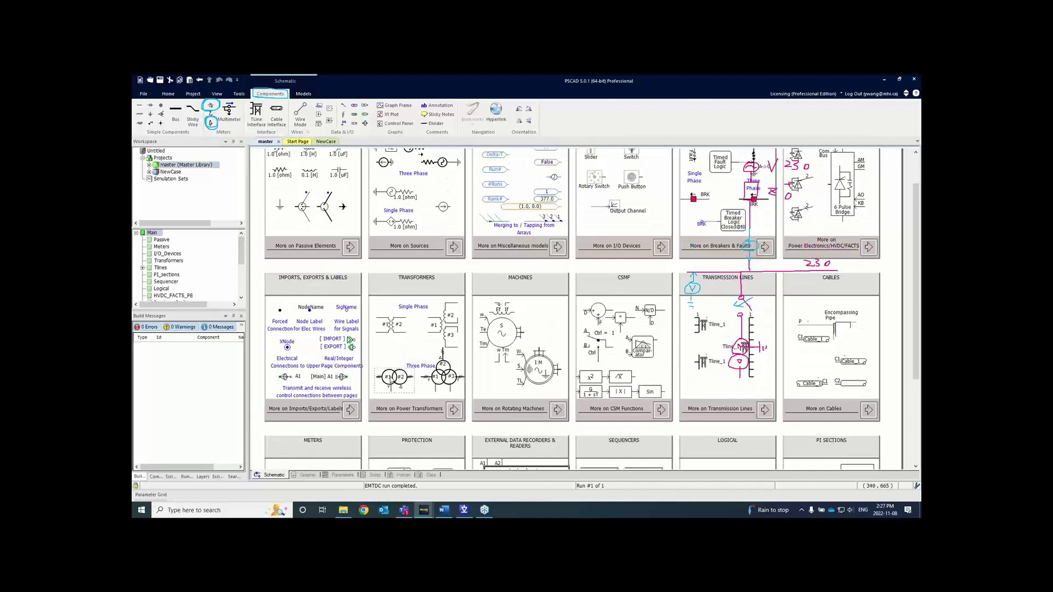
{"action": "double_click", "coordinate": [168, 172]}
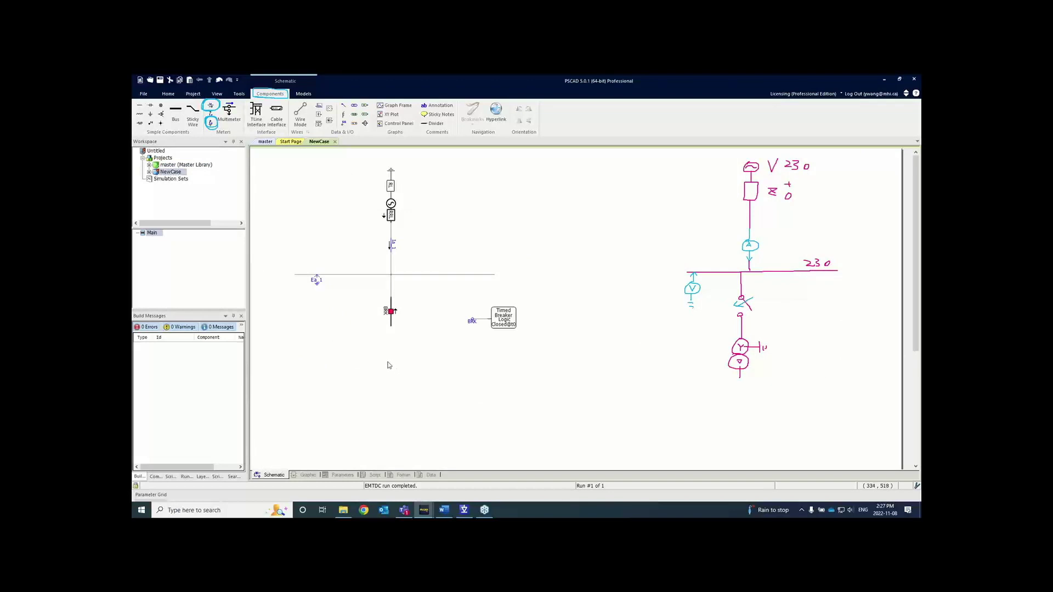
{"action": "double_click", "coordinate": [185, 164]}
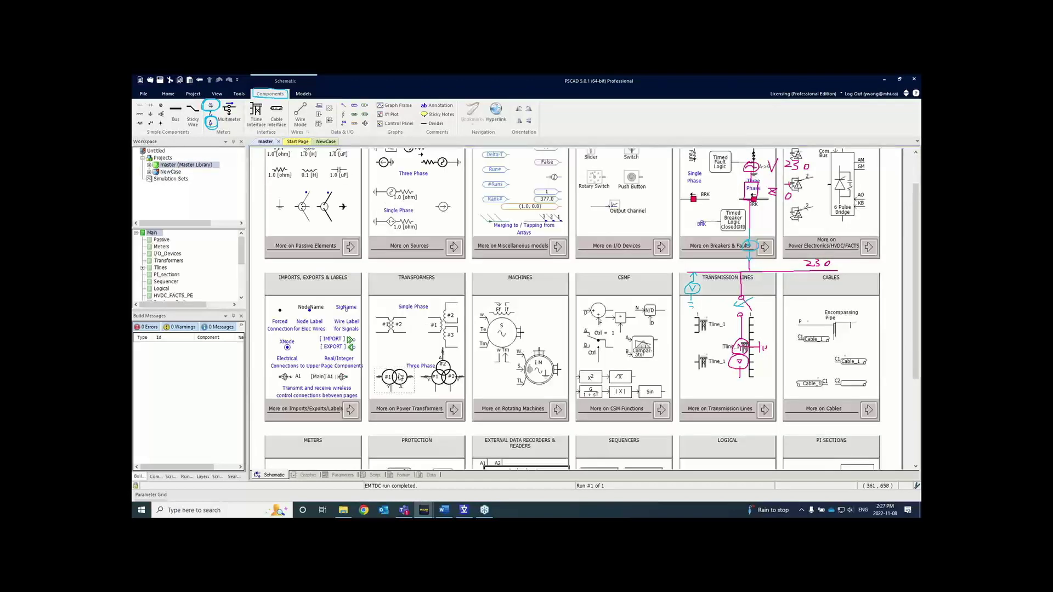
Paste the two-winding transformer into NewCase, rotate it to vertical and align it below the breaker with a gap for a wire.
{"action": "double_click", "coordinate": [169, 171]}
{"action": "key", "text": "ctrl+v"}
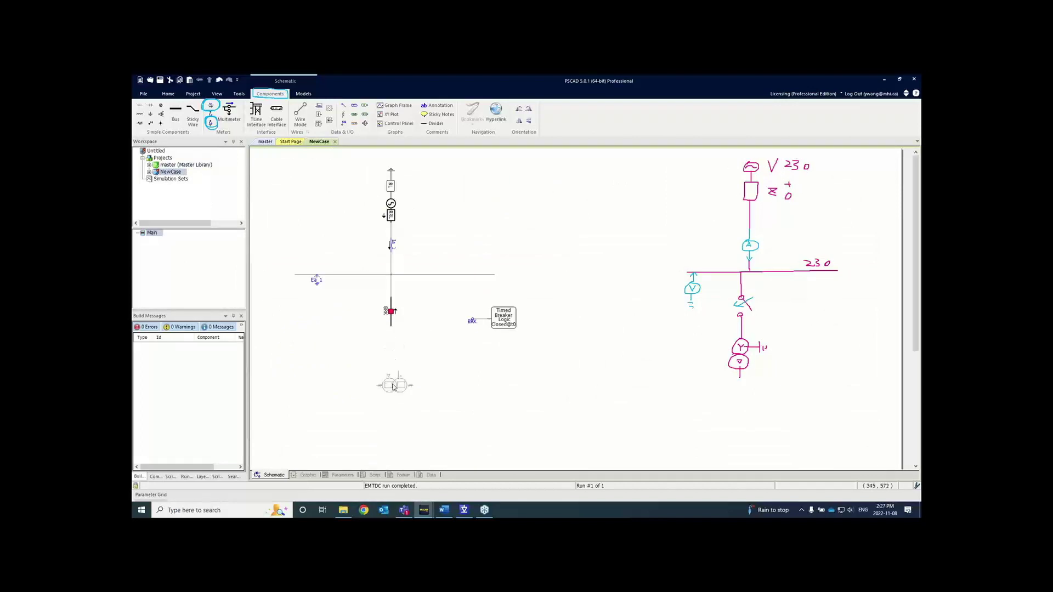
{"action": "key", "text": "ctrl+r"}
{"action": "left_click", "coordinate": [389, 364]}
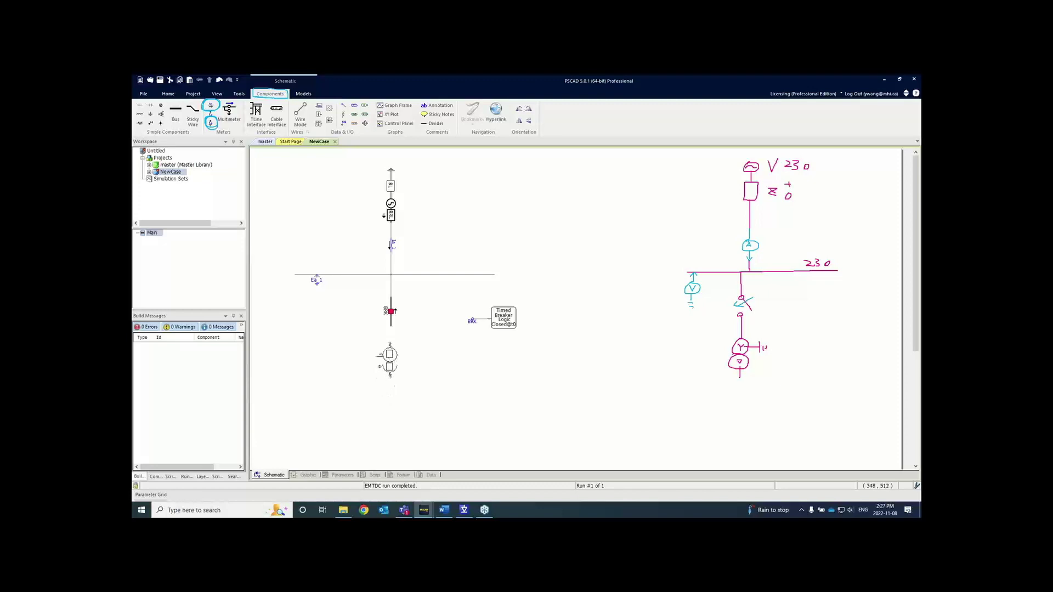
{"action": "left_click", "coordinate": [412, 358]}
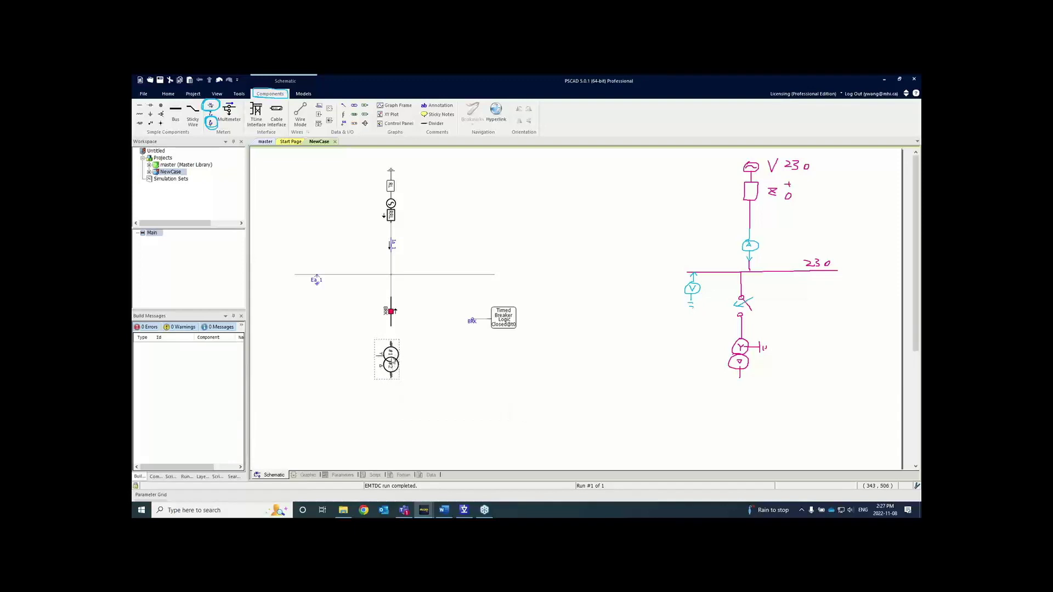
{"action": "mouse_move", "coordinate": [392, 343]}
{"action": "left_mouse_down"}
{"action": "mouse_move", "coordinate": [390, 304]}
{"action": "mouse_move", "coordinate": [397, 351]}
{"action": "left_mouse_up"}
{"action": "left_click", "coordinate": [401, 350]}
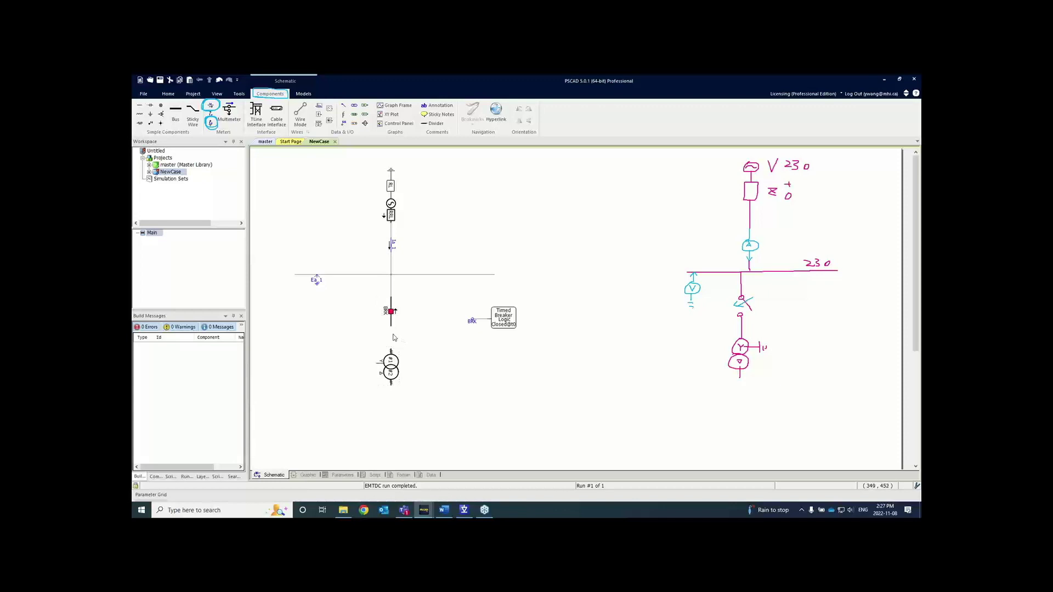
Wire the breaker's lower terminal to the winding #1 terminal of the transformer.
{"action": "left_click", "coordinate": [382, 377]}
{"action": "key", "text": "ctrl+w"}
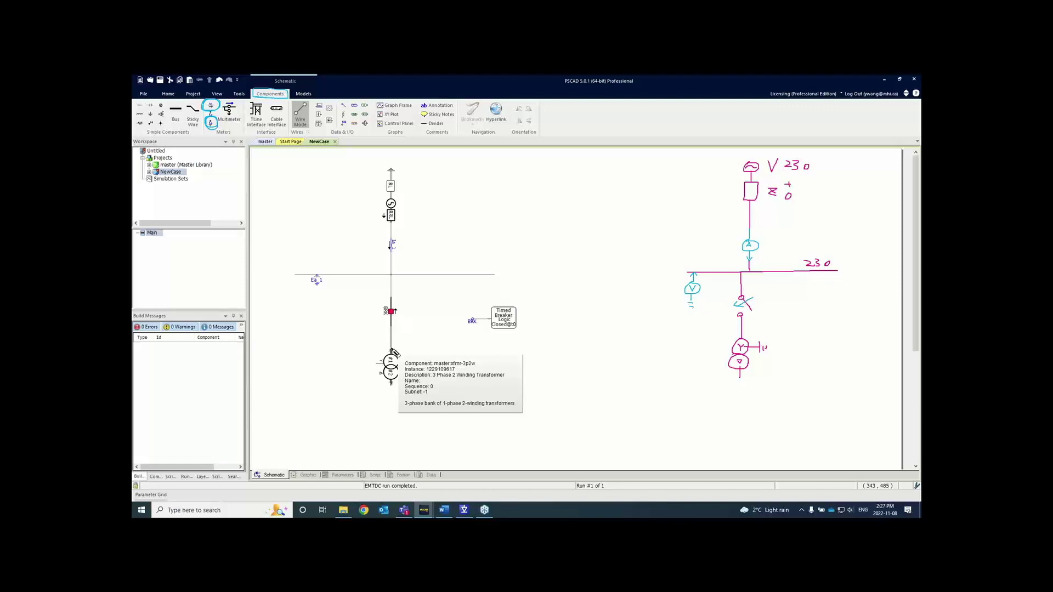
{"action": "left_click", "coordinate": [393, 352]}
{"action": "key", "text": "Escape"}
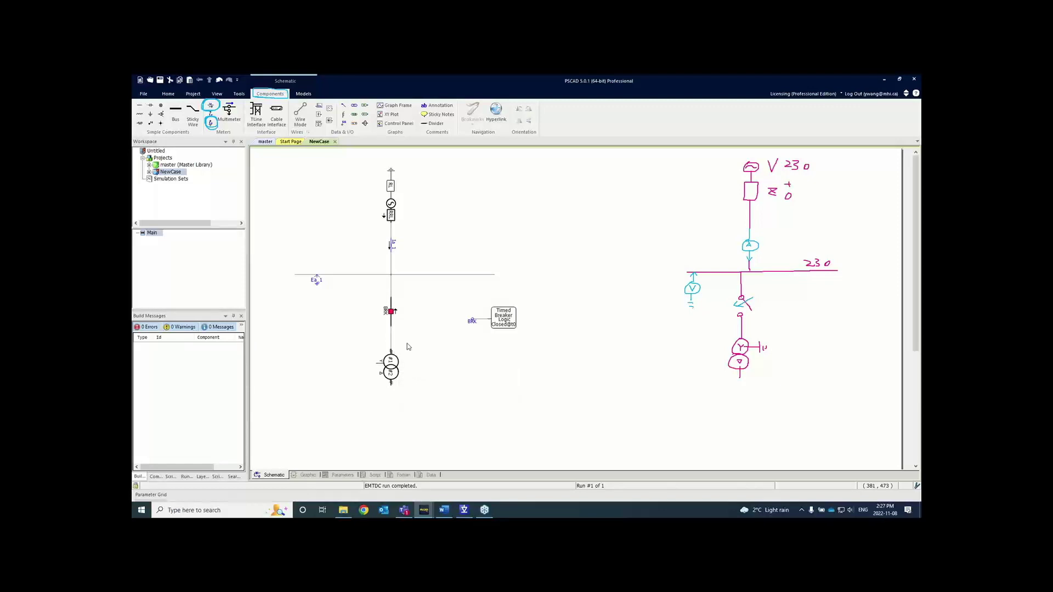
Add a ground component and attach it to the neutral of the transformer's wye winding #1.
{"action": "scroll", "coordinate": [407, 346], "scroll_direction": "down", "scroll_amount": 1}
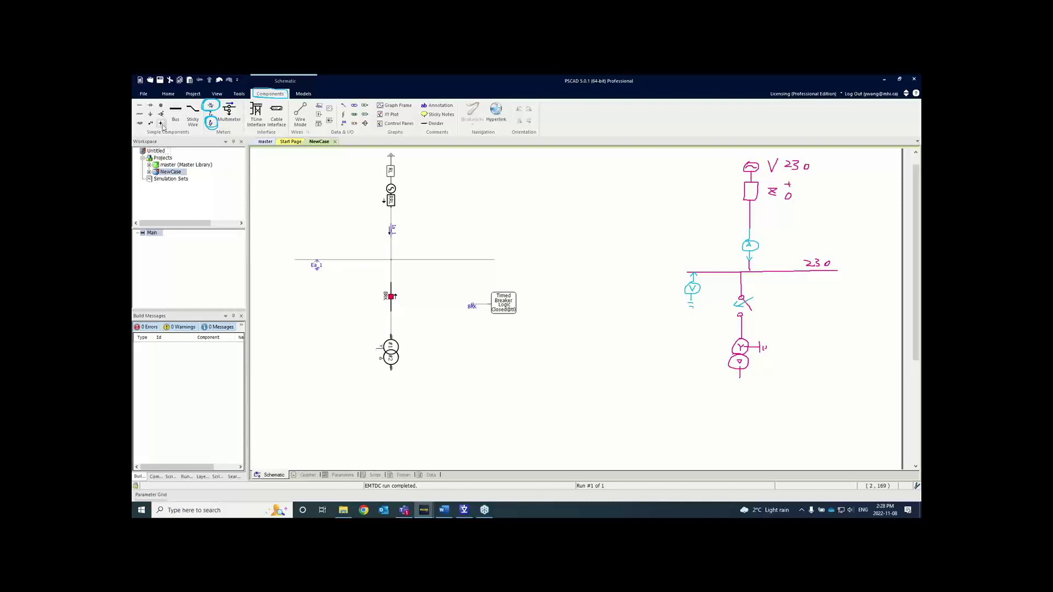
{"action": "left_click", "coordinate": [385, 348]}
{"action": "mouse_move", "coordinate": [146, 116]}
{"action": "left_mouse_down"}
{"action": "mouse_move", "coordinate": [158, 115]}
{"action": "mouse_move", "coordinate": [153, 108]}
{"action": "mouse_move", "coordinate": [151, 126]}
{"action": "mouse_move", "coordinate": [164, 123]}
{"action": "mouse_move", "coordinate": [165, 112]}
{"action": "mouse_move", "coordinate": [153, 112]}
{"action": "left_mouse_up"}
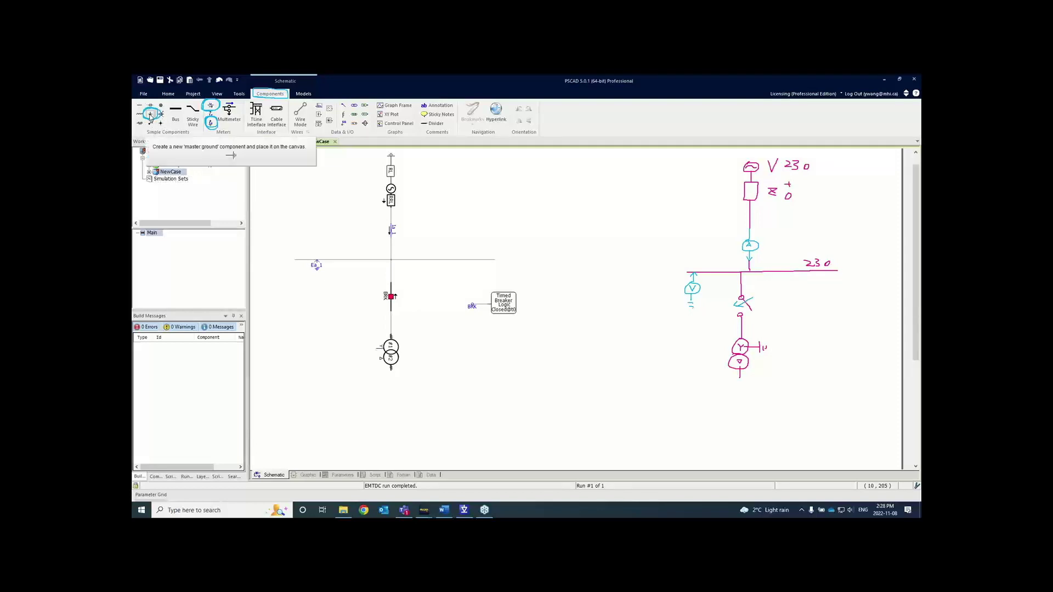
{"action": "left_click", "coordinate": [150, 116]}
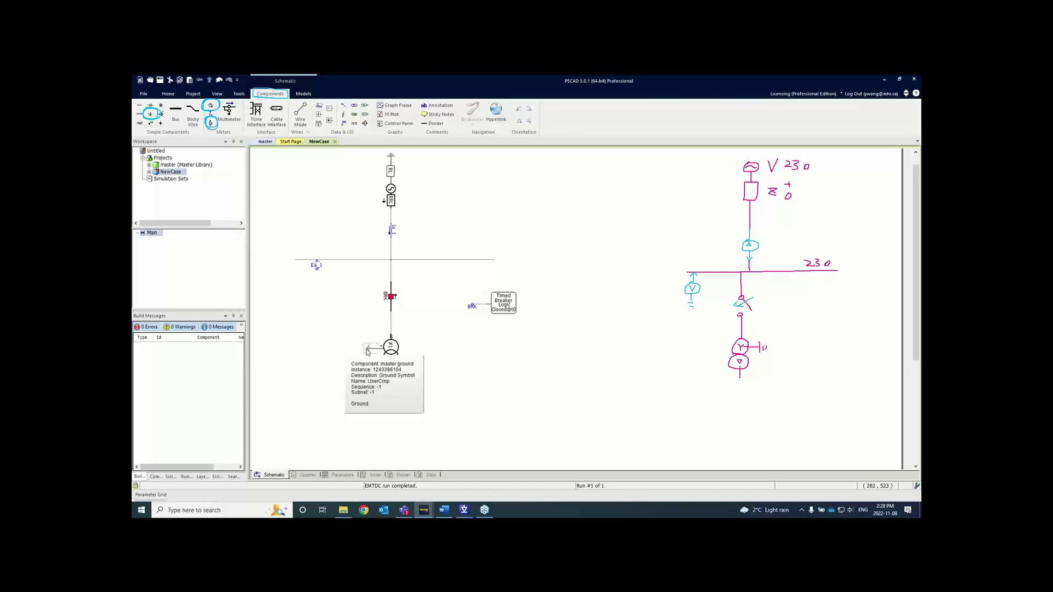
{"action": "left_click", "coordinate": [366, 349]}
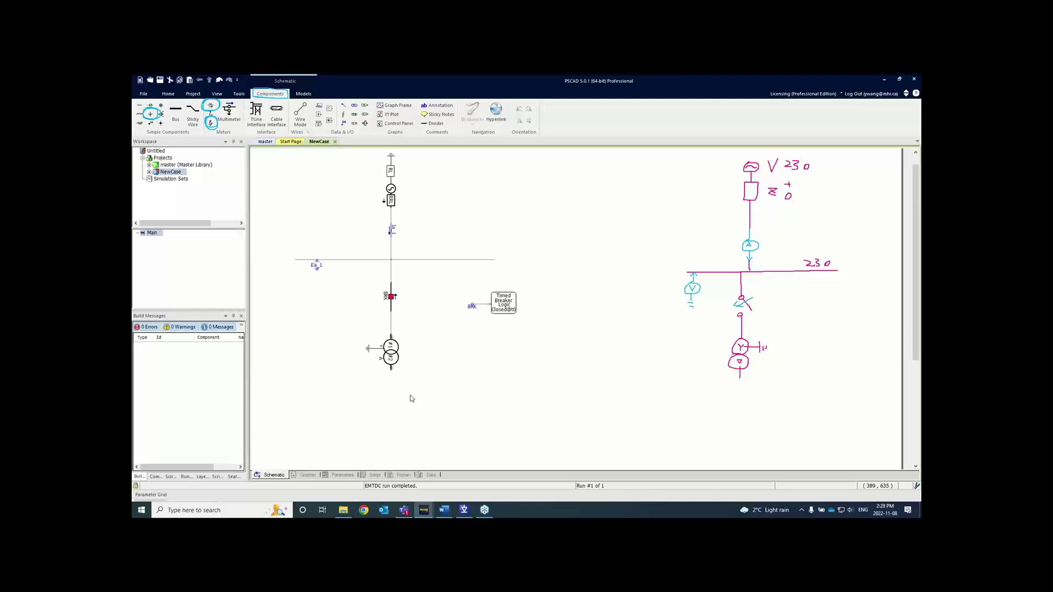
Add a resistor below the transformer's winding #2 terminal and rotate it to vertical.
{"action": "left_click", "coordinate": [385, 367]}
{"action": "mouse_move", "coordinate": [382, 365]}
{"action": "left_click", "coordinate": [139, 125]}
{"action": "left_click", "coordinate": [392, 392]}
{"action": "left_click_drag", "start_coordinate": [139, 125], "coordinate": [141, 121]}
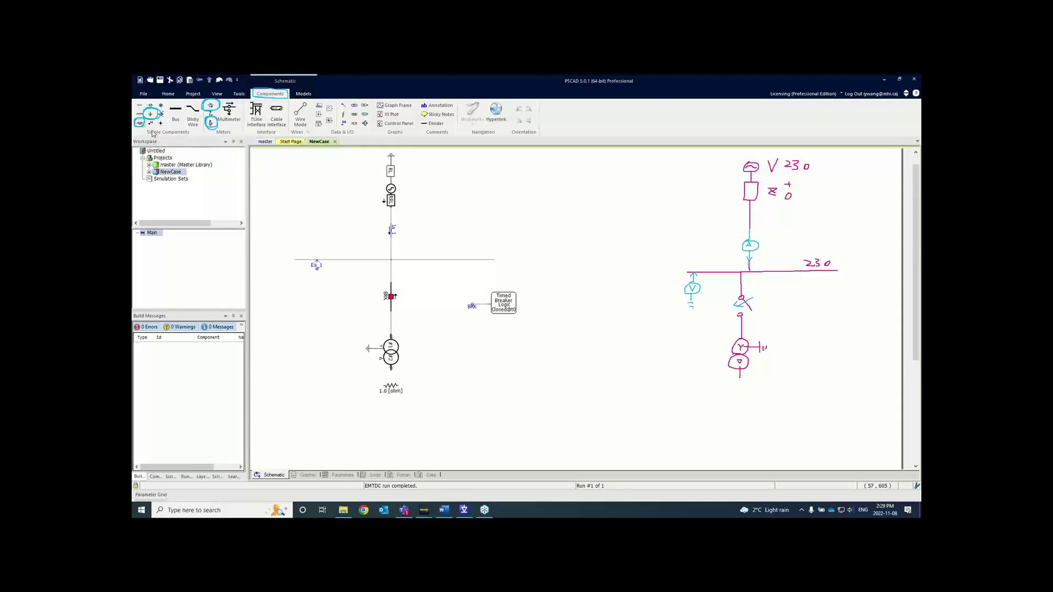
{"action": "left_click", "coordinate": [392, 392]}
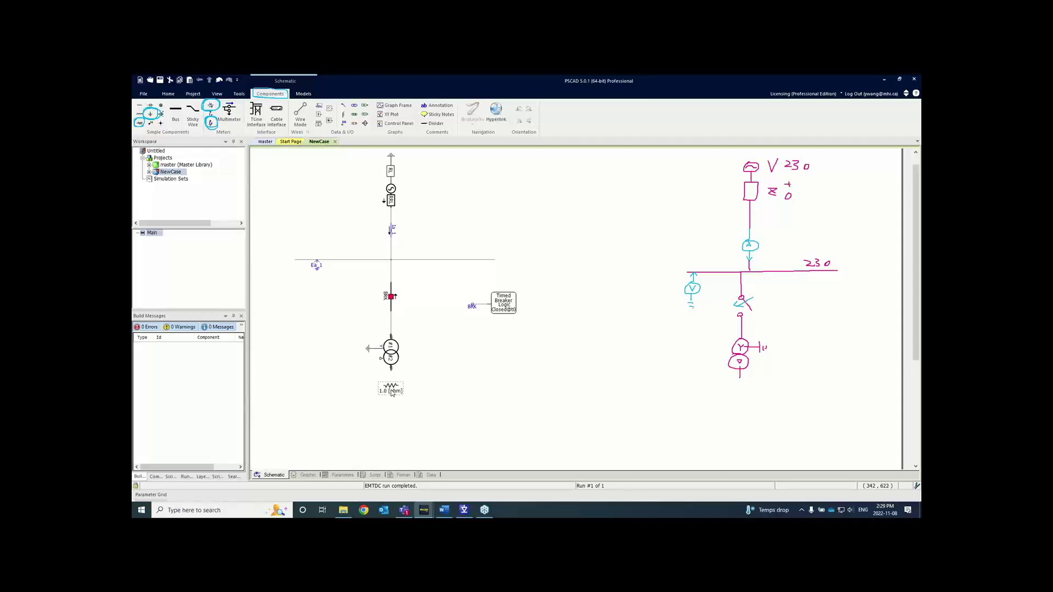
{"action": "key", "text": "ctrl+r"}
{"action": "key", "text": "ctrl+r"}
{"action": "key", "text": "ctrl+r"}
{"action": "key", "text": "ctrl+r"}
{"action": "key", "text": "ctrl+r"}
{"action": "key", "text": "ctrl+r"}
{"action": "key", "text": "ctrl+r"}
{"action": "scroll", "coordinate": [407, 393], "scroll_direction": "up", "scroll_amount": 1}
{"action": "scroll", "coordinate": [406, 393], "scroll_direction": "down", "scroll_amount": 1}
Set the resistance of the resistor below the transformer to 1e6.
{"action": "double_click", "coordinate": [388, 393]}
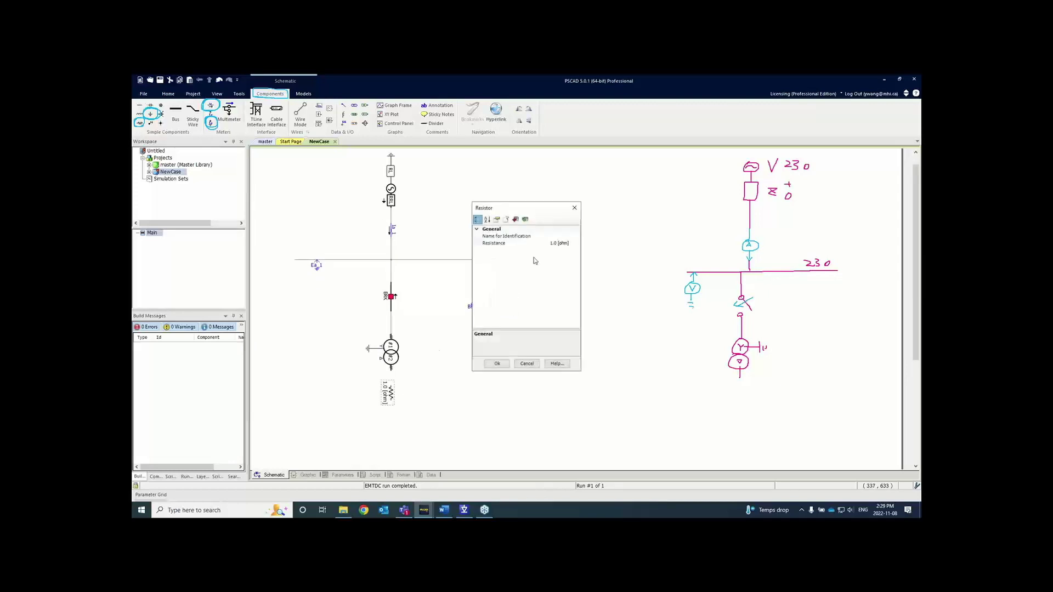
{"action": "left_click", "coordinate": [561, 243]}
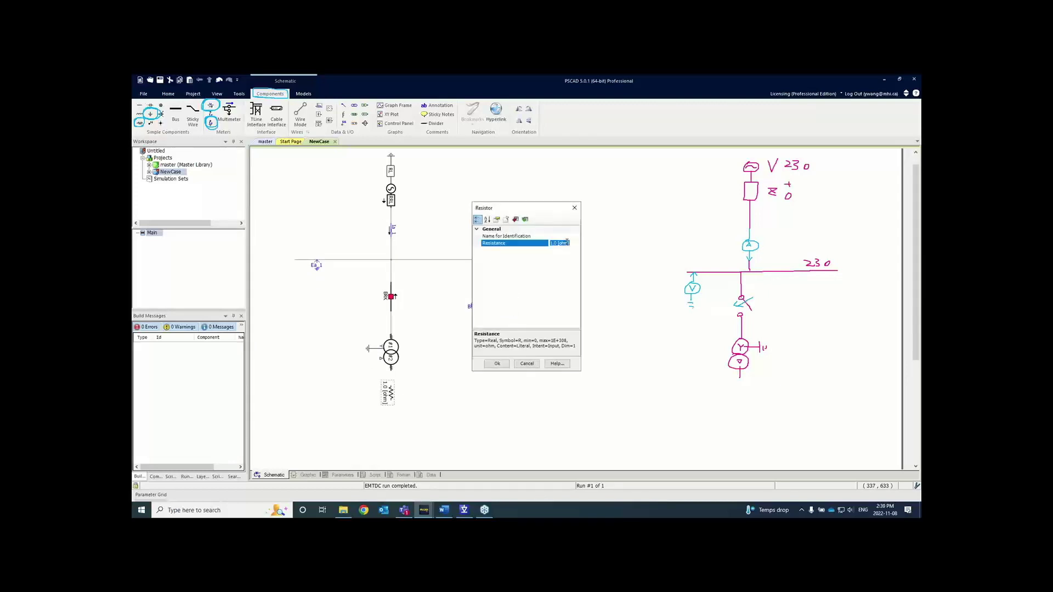
{"action": "type", "text": "1e6"}
{"action": "left_click", "coordinate": [490, 363]}
Reopen the resistor's parameters to check the resistance entry, widening the dialog before closing it.
{"action": "double_click", "coordinate": [391, 401]}
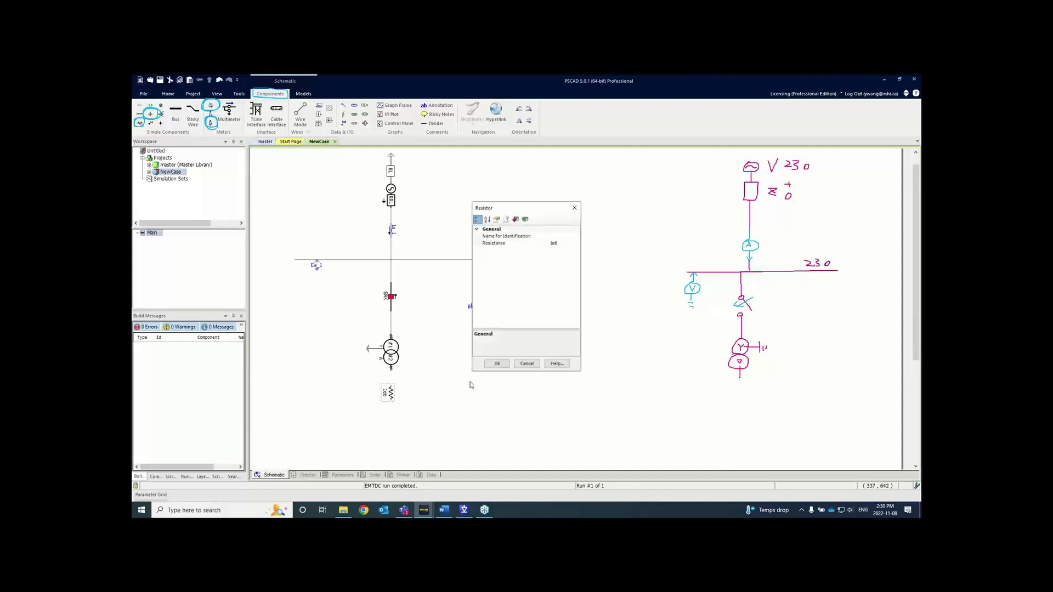
{"action": "left_click", "coordinate": [562, 245]}
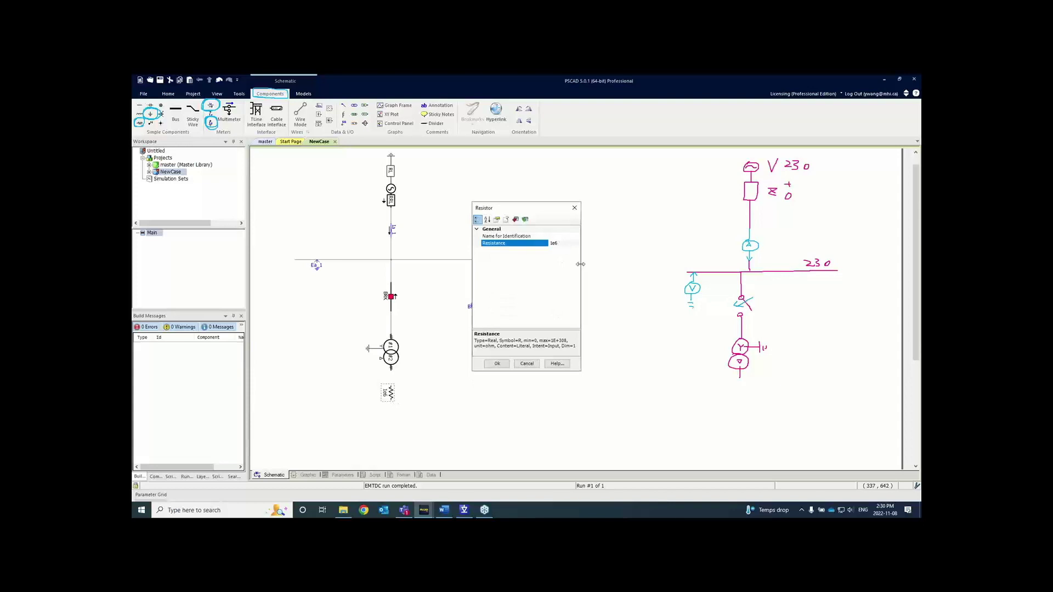
{"action": "left_click_drag", "start_coordinate": [580, 265], "coordinate": [609, 266]}
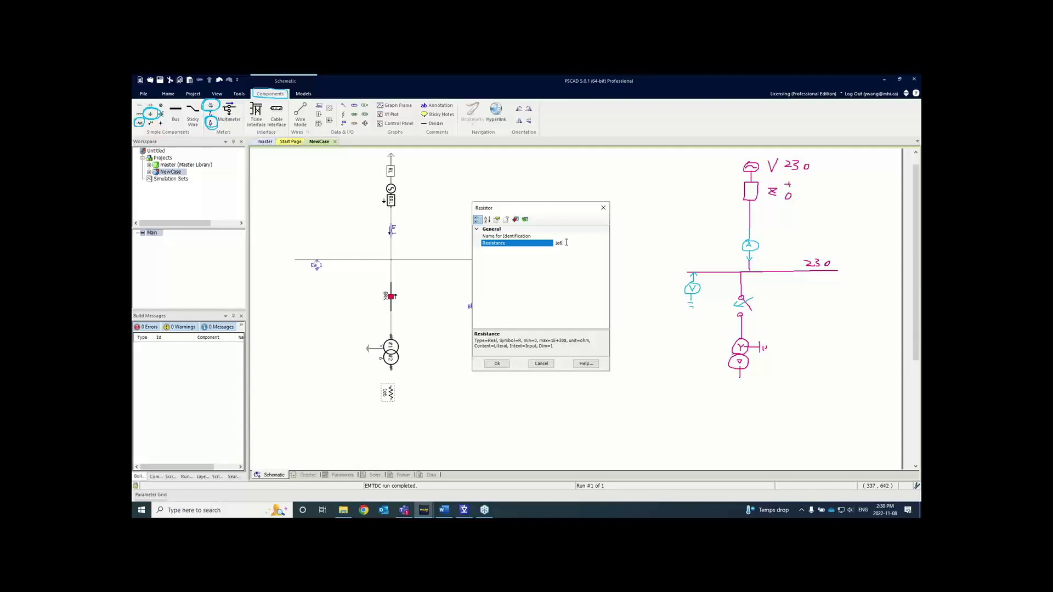
{"action": "left_click", "coordinate": [496, 365]}
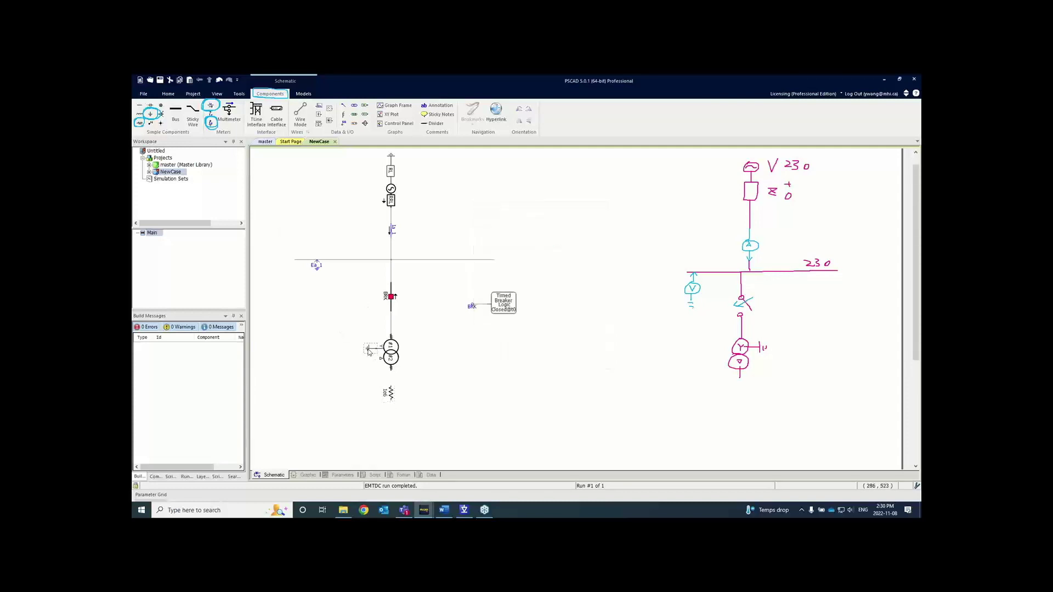
Copy the transformer's neutral ground to the resistor's lower end and wire the resistor's upper end to the winding #2 terminal.
{"action": "mouse_move", "coordinate": [369, 352]}
{"action": "left_mouse_down"}
{"action": "mouse_move", "coordinate": [376, 432]}
{"action": "mouse_move", "coordinate": [392, 409]}
{"action": "left_mouse_up"}
{"action": "key", "text": "ctrl+w"}
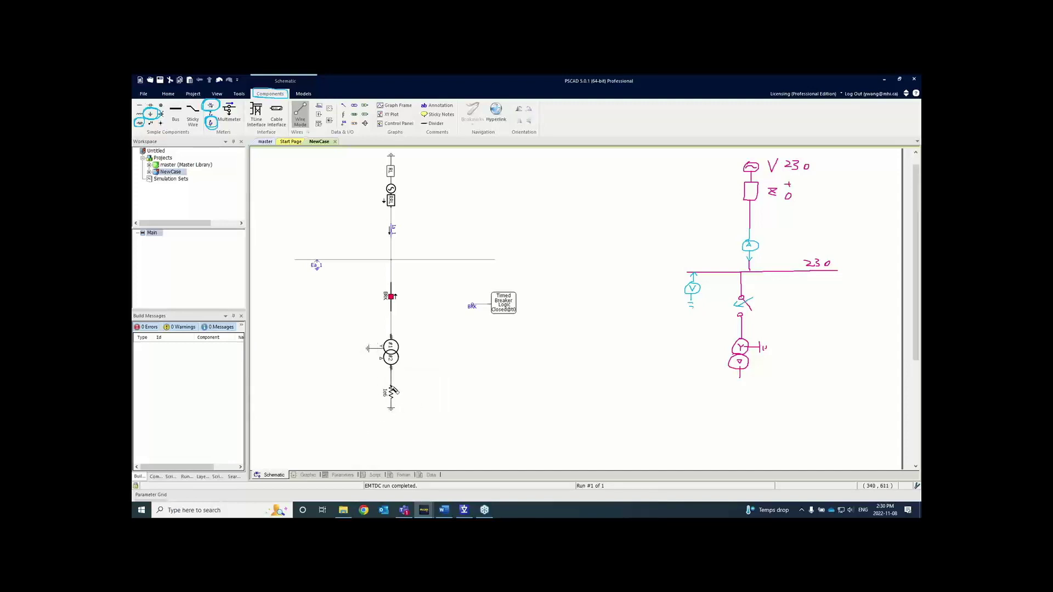
{"action": "key", "text": "Escape"}
{"action": "mouse_move", "coordinate": [391, 410]}
{"action": "left_mouse_down"}
{"action": "mouse_move", "coordinate": [392, 422]}
{"action": "mouse_move", "coordinate": [391, 408]}
{"action": "left_mouse_up"}
{"action": "key", "text": "ctrl+w"}
{"action": "key", "text": "Escape"}
{"action": "left_click", "coordinate": [392, 392]}
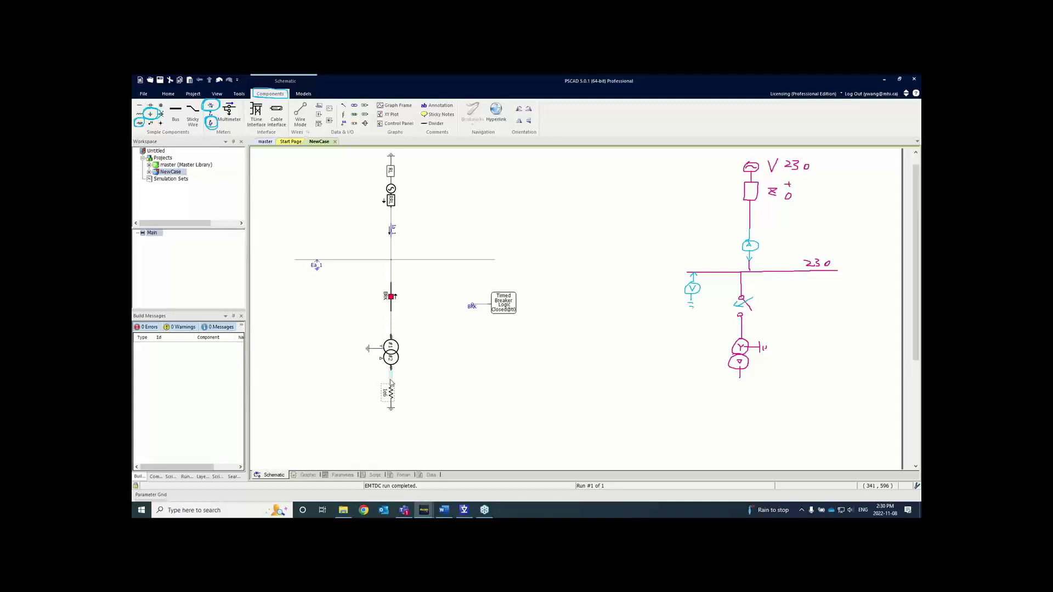
{"action": "left_click", "coordinate": [362, 379]}
{"action": "left_click_drag", "start_coordinate": [337, 320], "coordinate": [343, 333]}
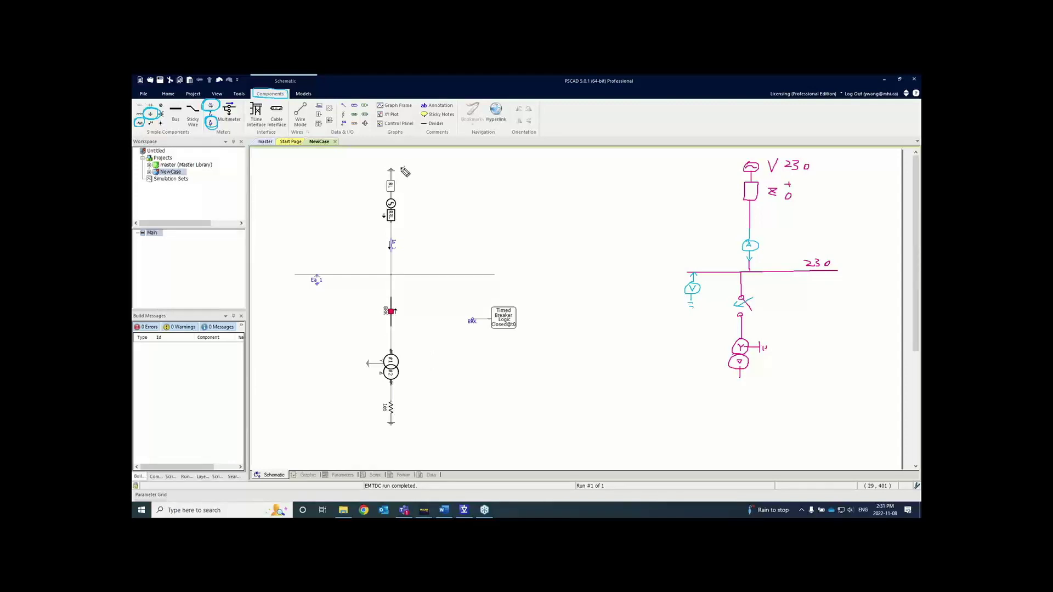
{"action": "left_click_drag", "start_coordinate": [405, 197], "coordinate": [414, 200]}
{"action": "left_click_drag", "start_coordinate": [527, 317], "coordinate": [527, 321]}
{"action": "left_click_drag", "start_coordinate": [406, 369], "coordinate": [410, 373]}
{"action": "key", "text": "Escape"}
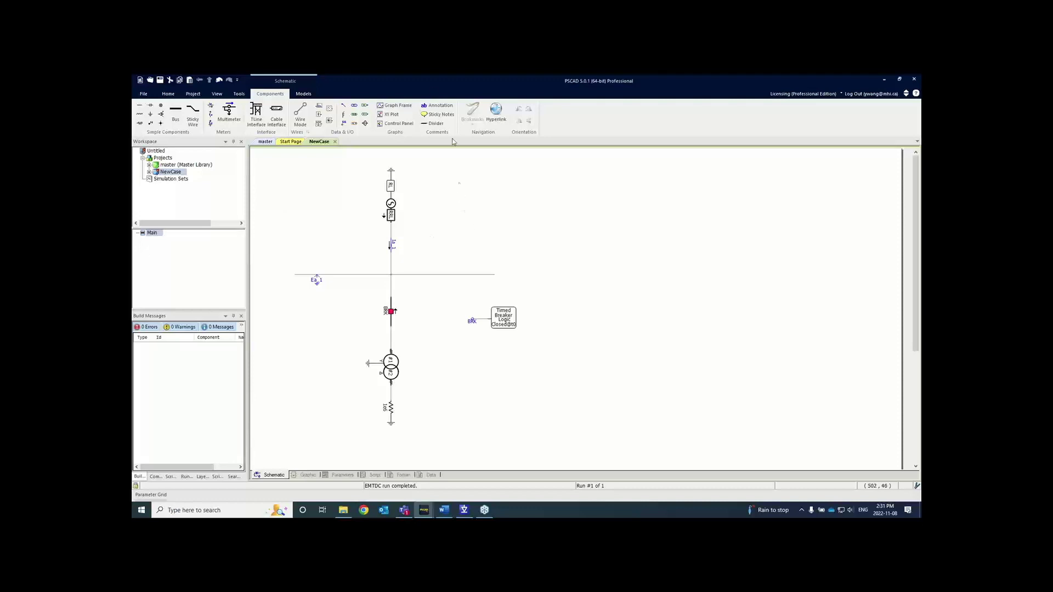
{"action": "left_click", "coordinate": [434, 115]}
{"action": "left_click", "coordinate": [442, 196]}
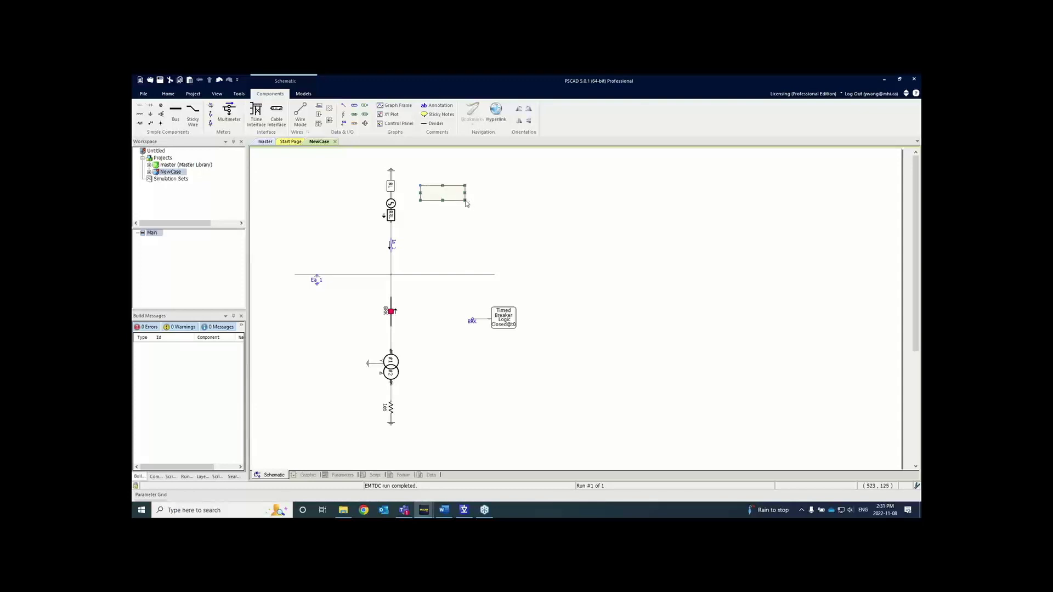
{"action": "key", "text": "Delete"}
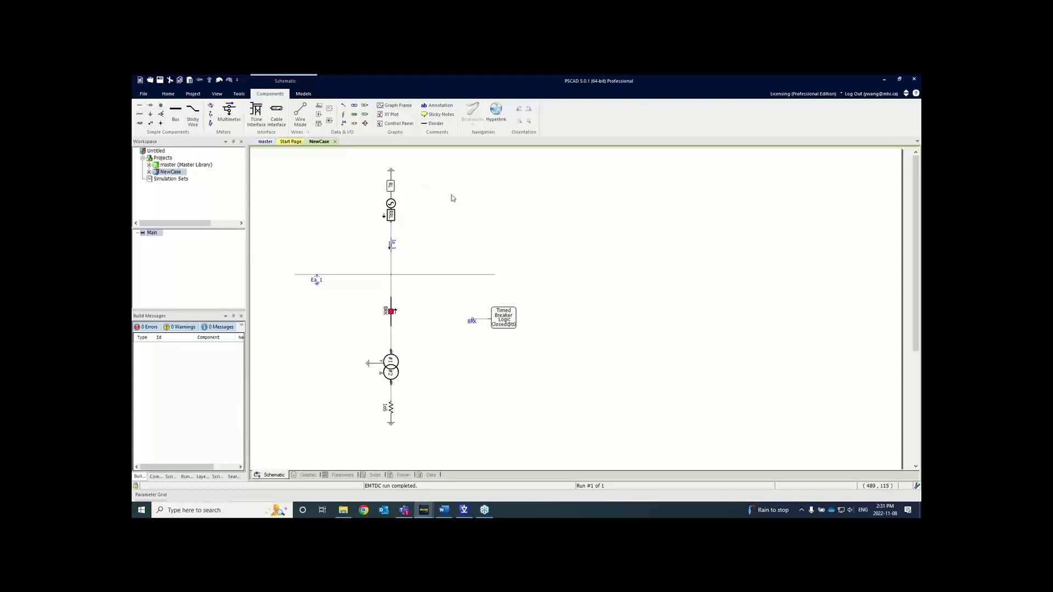
Add a sticky note beside the voltage source and enlarge it.
{"action": "left_click", "coordinate": [430, 118]}
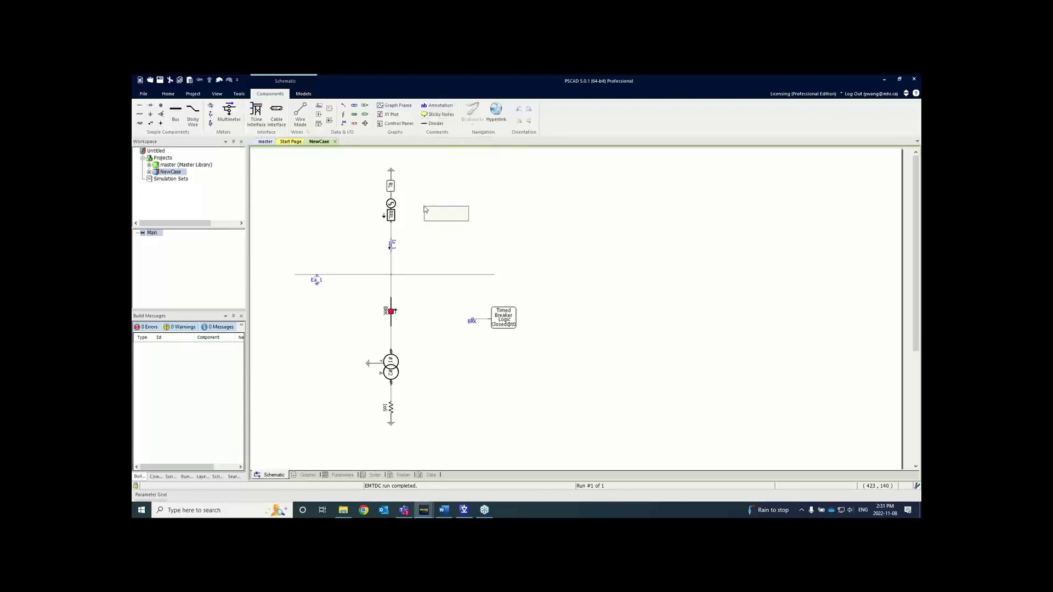
{"action": "left_click", "coordinate": [465, 222]}
{"action": "left_click_drag", "start_coordinate": [465, 222], "coordinate": [495, 219]}
{"action": "left_click", "coordinate": [430, 181]}
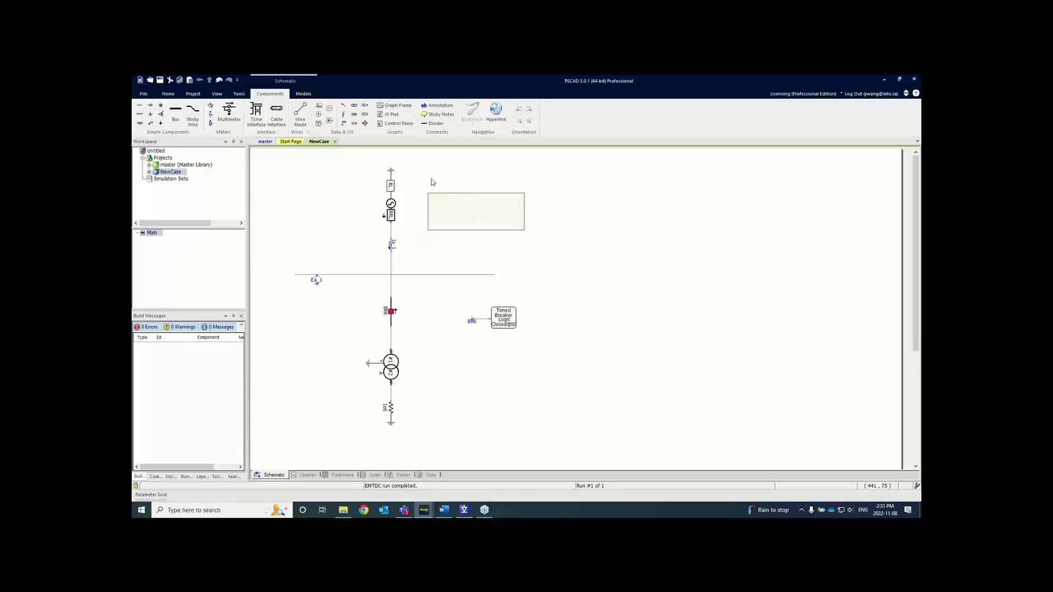
Set the sticky note's font to Tahoma 15.75pt and its text colour to red.
{"action": "double_click", "coordinate": [446, 210]}
{"action": "right_click", "coordinate": [465, 201]}
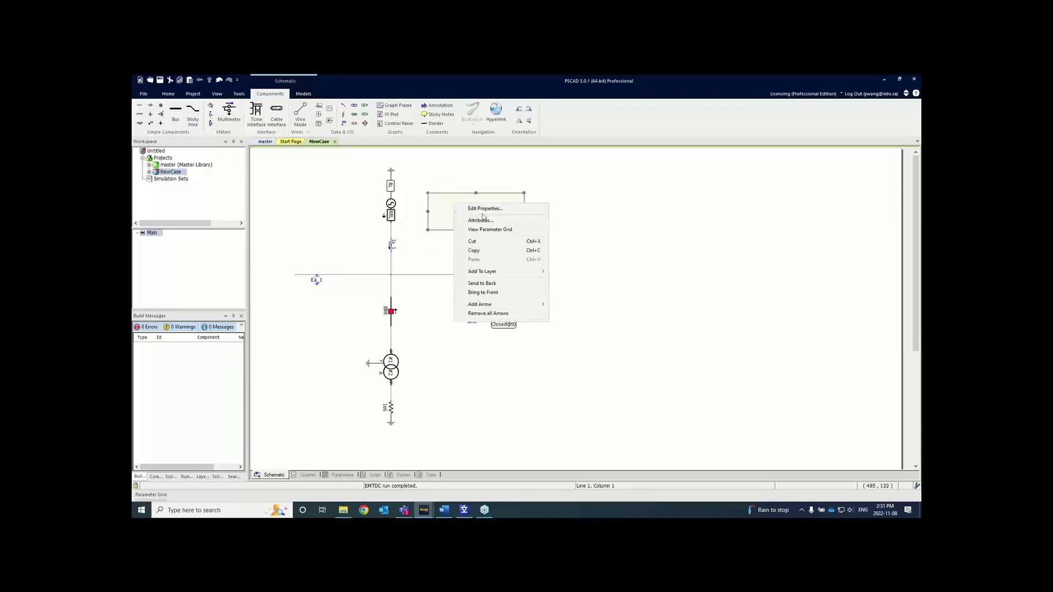
{"action": "left_click", "coordinate": [482, 207]}
{"action": "left_click", "coordinate": [567, 240]}
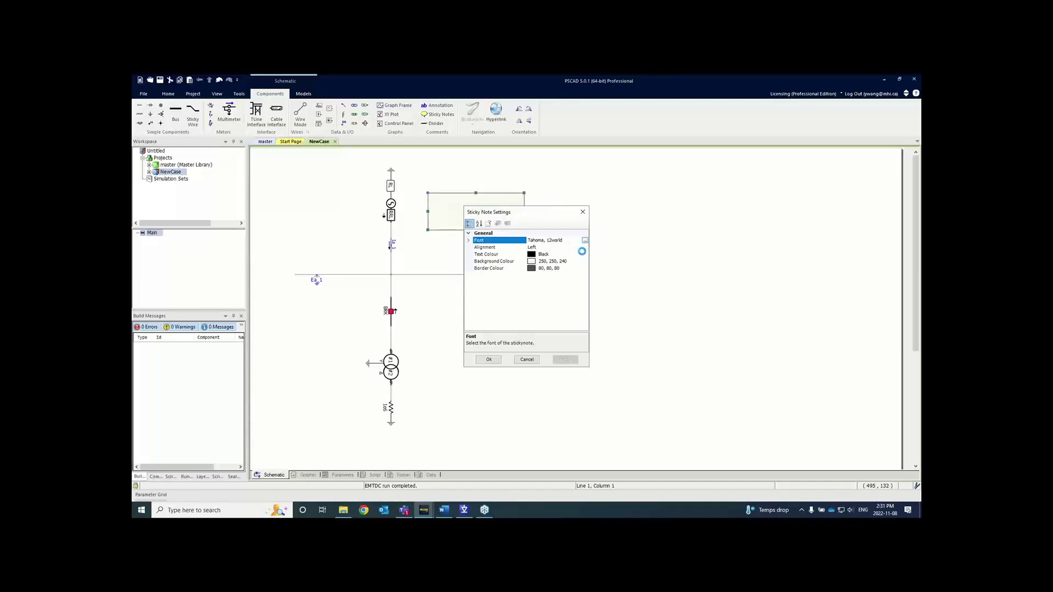
{"action": "left_click", "coordinate": [585, 240]}
{"action": "left_click", "coordinate": [562, 229]}
{"action": "left_click", "coordinate": [593, 195]}
{"action": "left_click", "coordinate": [570, 255]}
{"action": "left_click", "coordinate": [585, 255]}
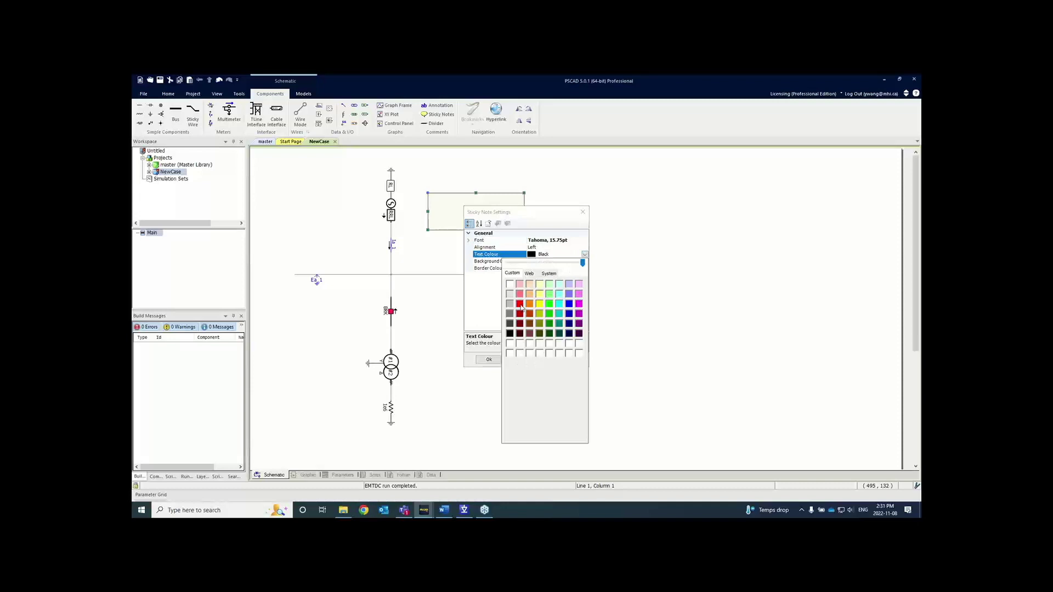
{"action": "left_click", "coordinate": [523, 310]}
{"action": "left_click", "coordinate": [489, 359]}
Place the sticky note close to the source with an arrow pointing at it, and enter "Voltage 230kV Angle 0°".
{"action": "double_click", "coordinate": [476, 212]}
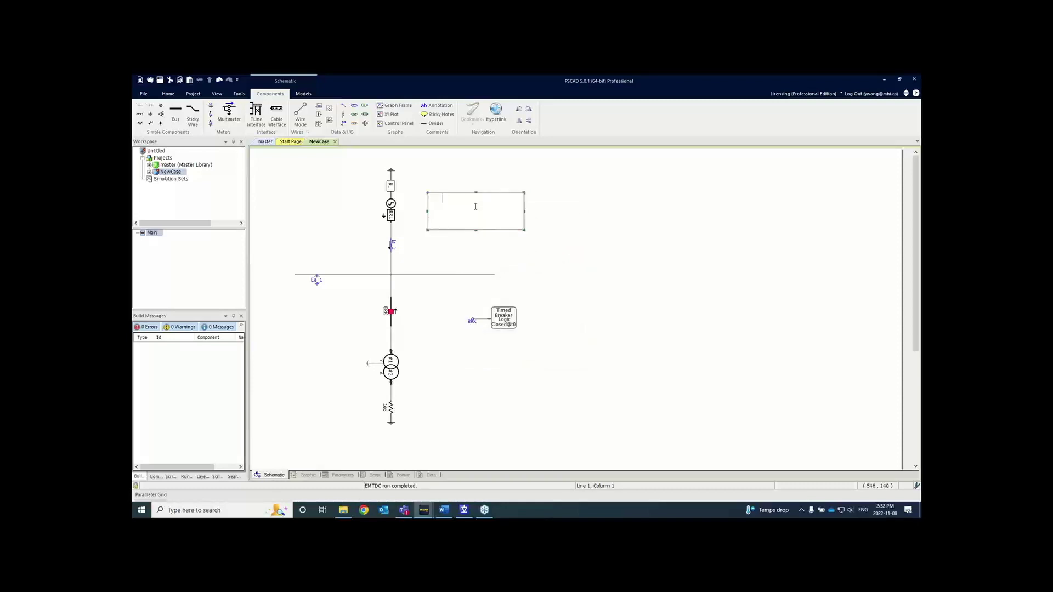
{"action": "left_click_drag", "start_coordinate": [453, 208], "coordinate": [444, 206]}
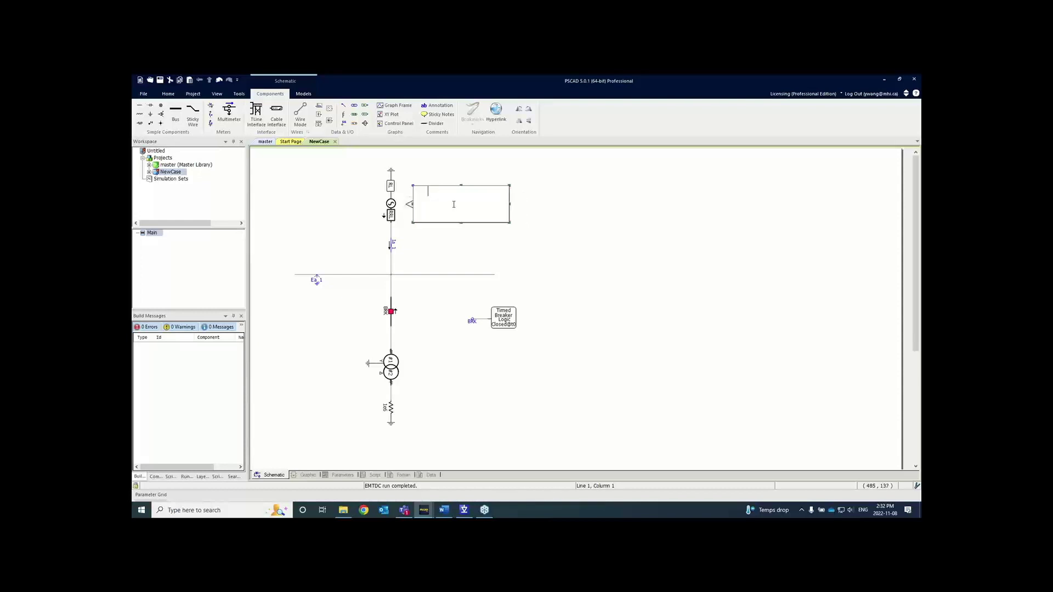
{"action": "type", "text": "Voltage 230kV"}
{"action": "key", "text": "Return"}
{"action": "type", "text": "Angle 0"}
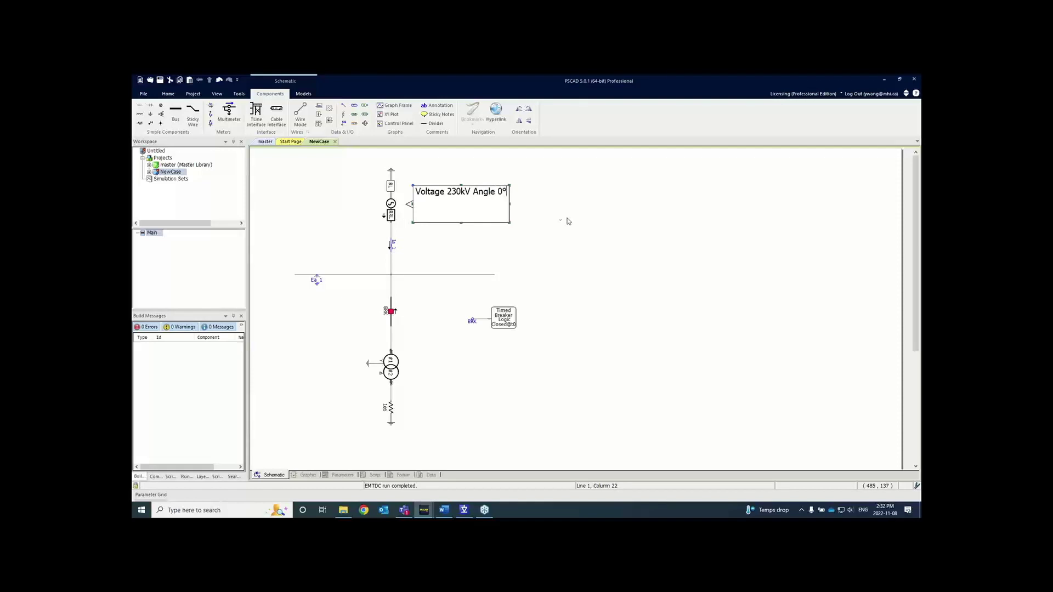
Make the source's sticky note wider and taller to leave room for more lines of text.
{"action": "left_click", "coordinate": [479, 203]}
{"action": "left_click_drag", "start_coordinate": [510, 204], "coordinate": [554, 204]}
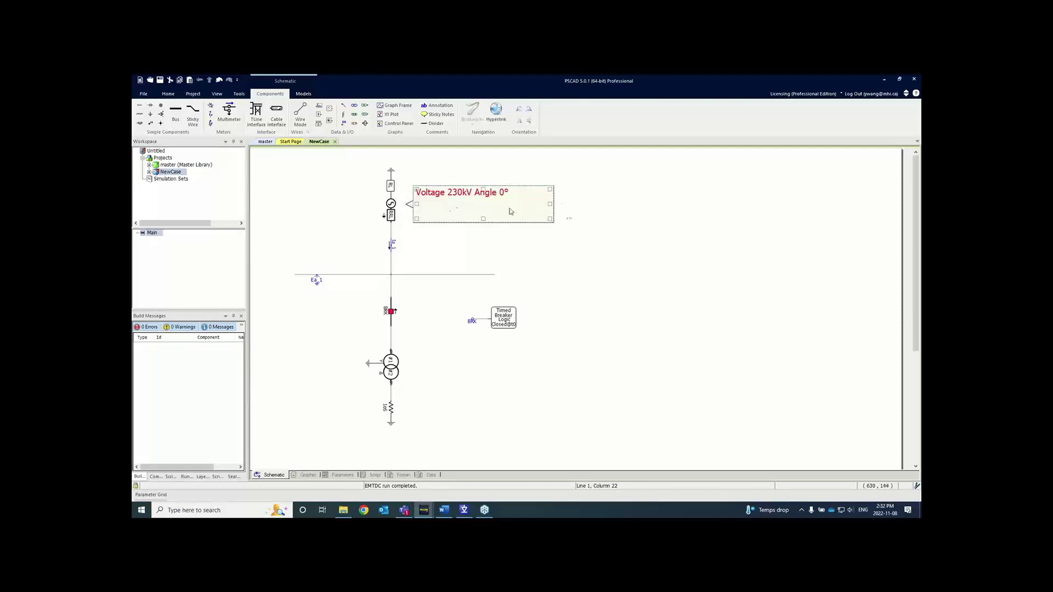
{"action": "left_click_drag", "start_coordinate": [483, 220], "coordinate": [482, 246]}
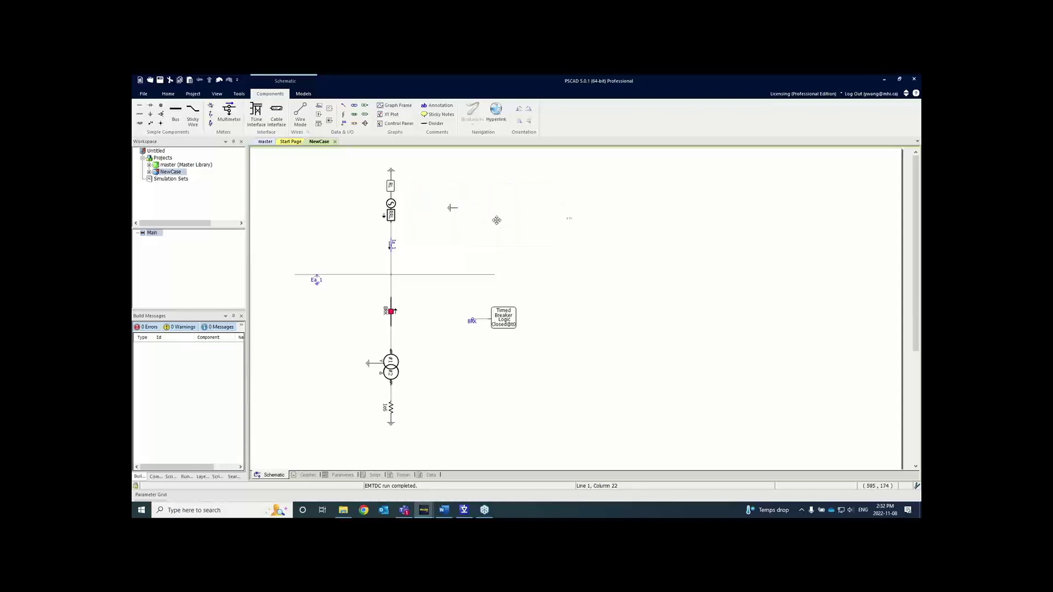
{"action": "left_click_drag", "start_coordinate": [545, 216], "coordinate": [477, 220]}
Add the lines "Z+ = 10 ohm @ 88°" and "Z0 = 7 ohms" below the voltage line in the sticky note.
{"action": "double_click", "coordinate": [515, 209]}
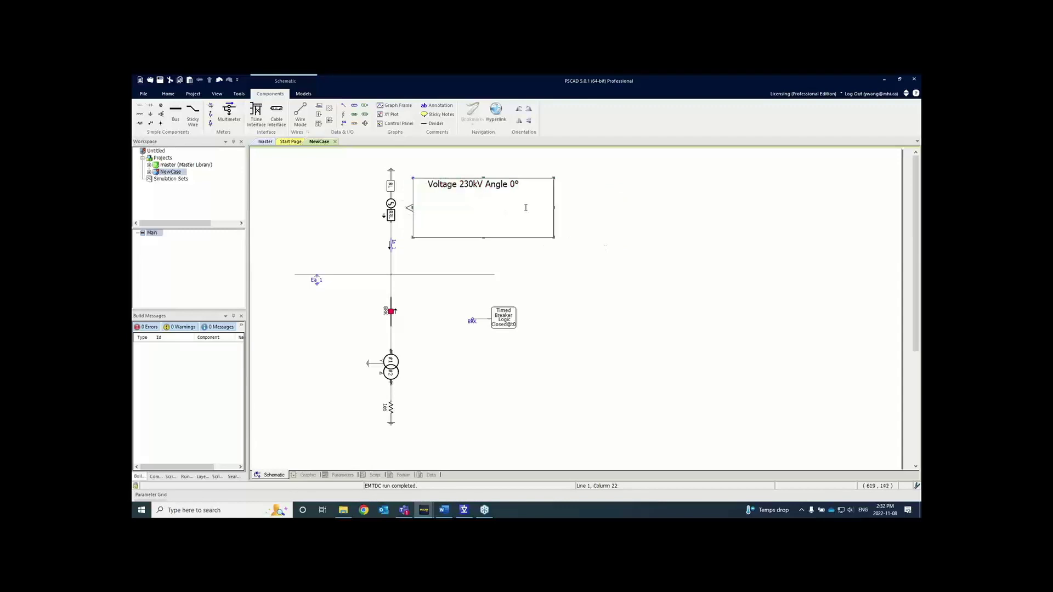
{"action": "key", "text": "Return"}
{"action": "type", "text": "Z"}
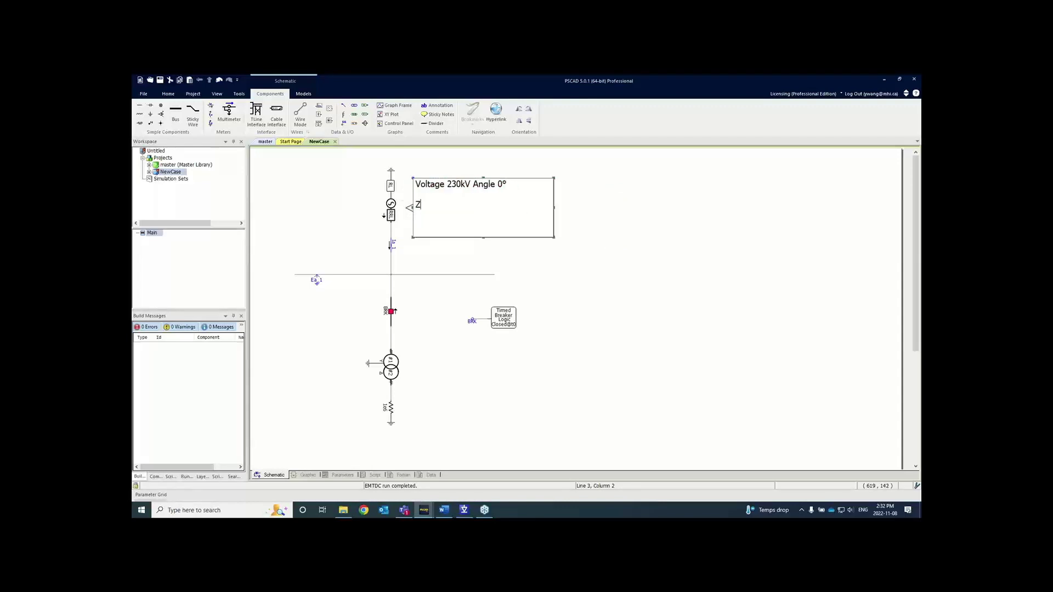
{"action": "type", "text": "+ ="}
{"action": "type", "text": " 10 ohm "}
{"action": "type", "text": "@"}
{"action": "type", "text": " 88° "}
{"action": "type", "text": "Z"}
{"action": "type", "text": "0 = "}
{"action": "type", "text": "7 Oh"}
{"action": "key", "text": "BackSpace"}
{"action": "key", "text": "BackSpace"}
{"action": "type", "text": "ohms"}
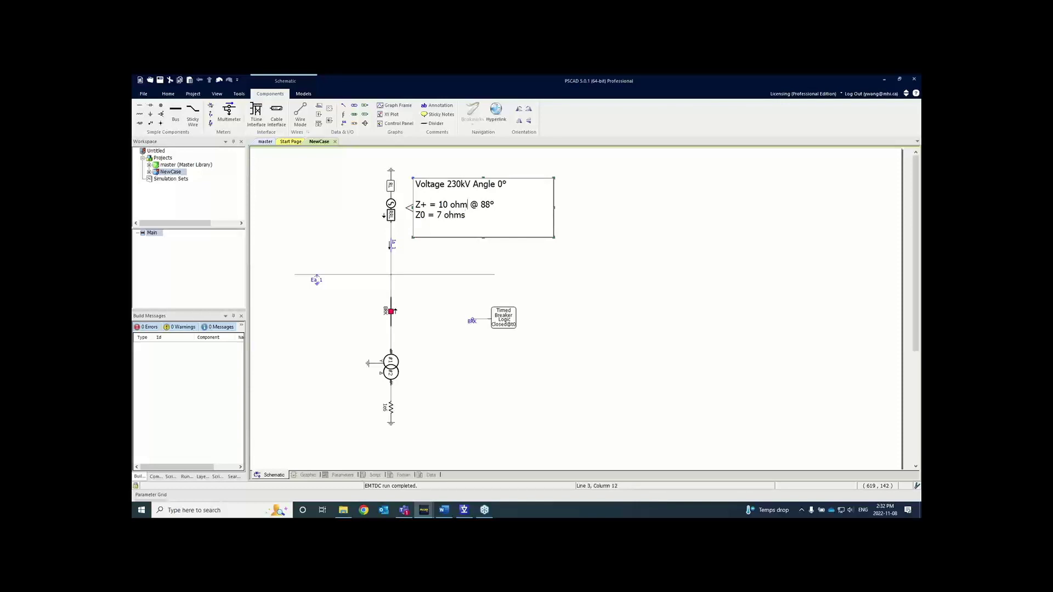
Change the Z+ unit to "ohms", append "@ 82°" to the Z0 line and finish editing the note.
{"action": "type", "text": "s"}
{"action": "left_click", "coordinate": [466, 215]}
{"action": "type", "text": "@ 82°"}
{"action": "left_click_drag", "start_coordinate": [507, 219], "coordinate": [410, 181]}
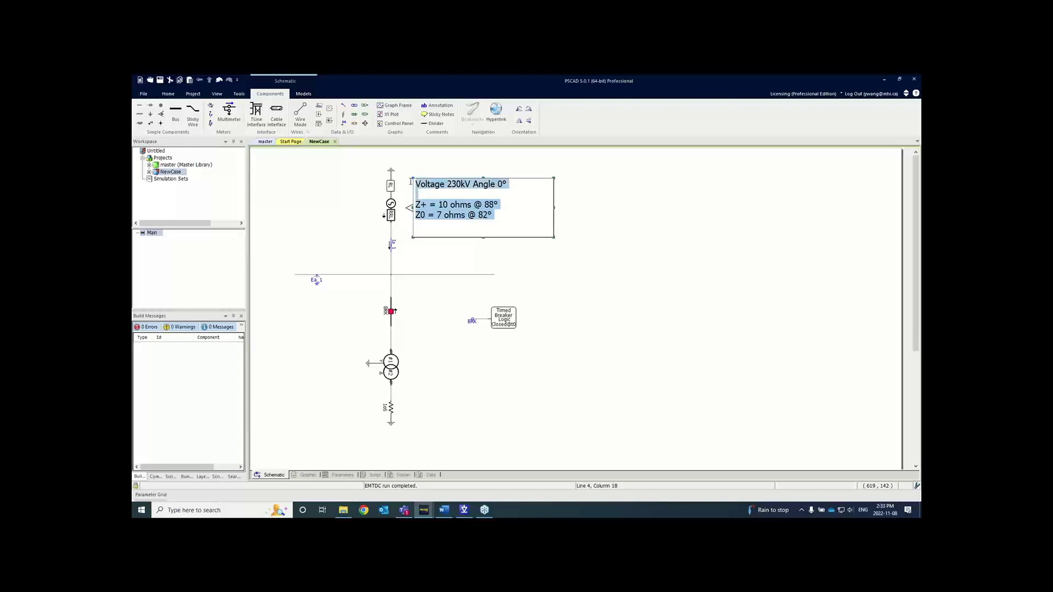
{"action": "left_click", "coordinate": [496, 218]}
{"action": "left_click_drag", "start_coordinate": [508, 218], "coordinate": [436, 200]}
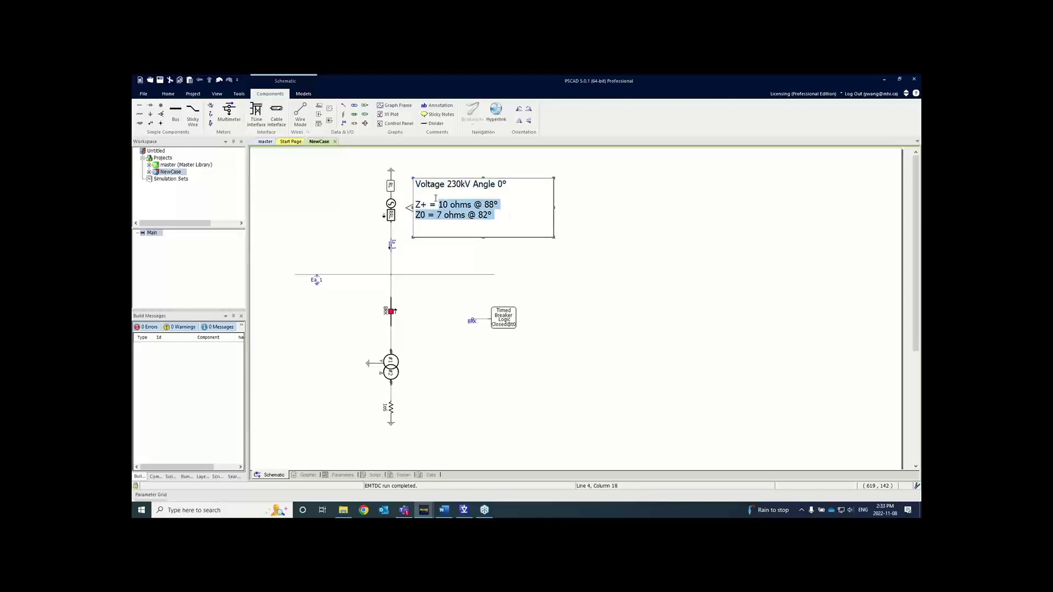
{"action": "left_click", "coordinate": [503, 251]}
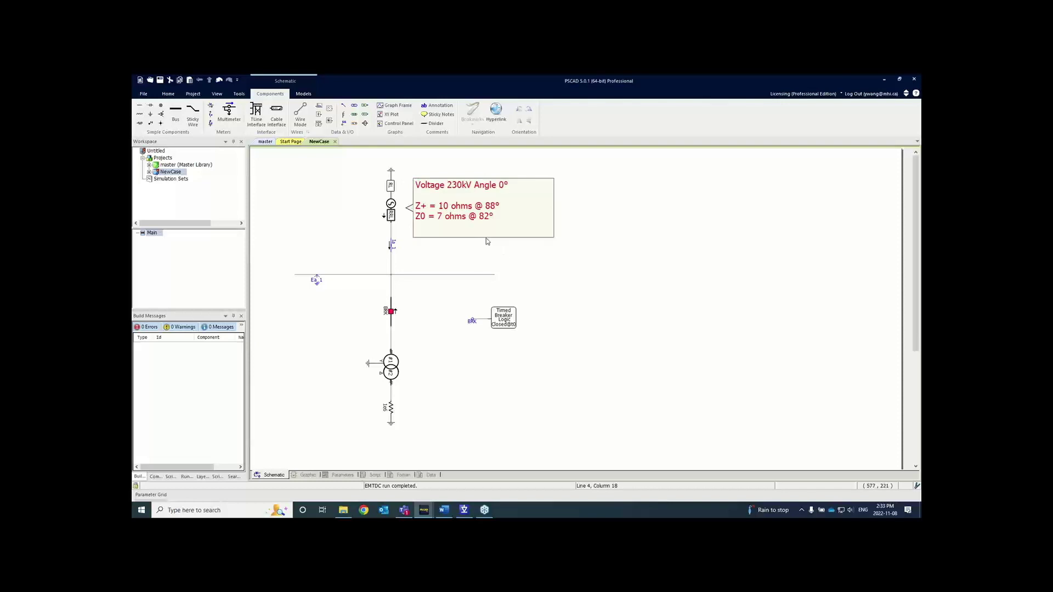
{"action": "left_click", "coordinate": [456, 235]}
{"action": "left_click", "coordinate": [434, 251]}
{"action": "left_click", "coordinate": [444, 233]}
Open the three-phase voltage source's parameters beside the note and set Impedance Data Format to Impedance.
{"action": "double_click", "coordinate": [390, 213]}
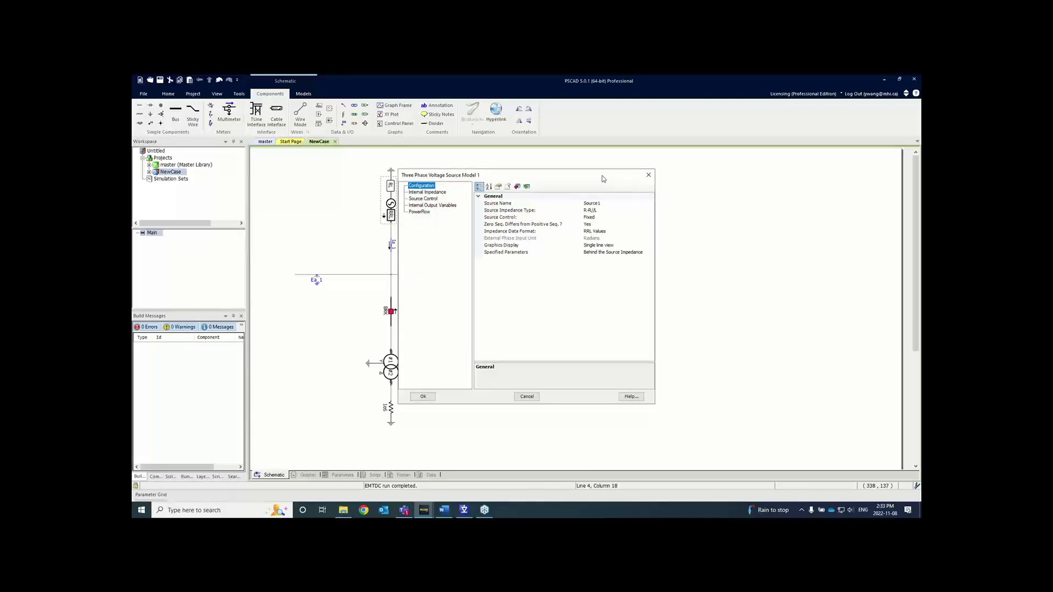
{"action": "left_click_drag", "start_coordinate": [603, 177], "coordinate": [737, 182]}
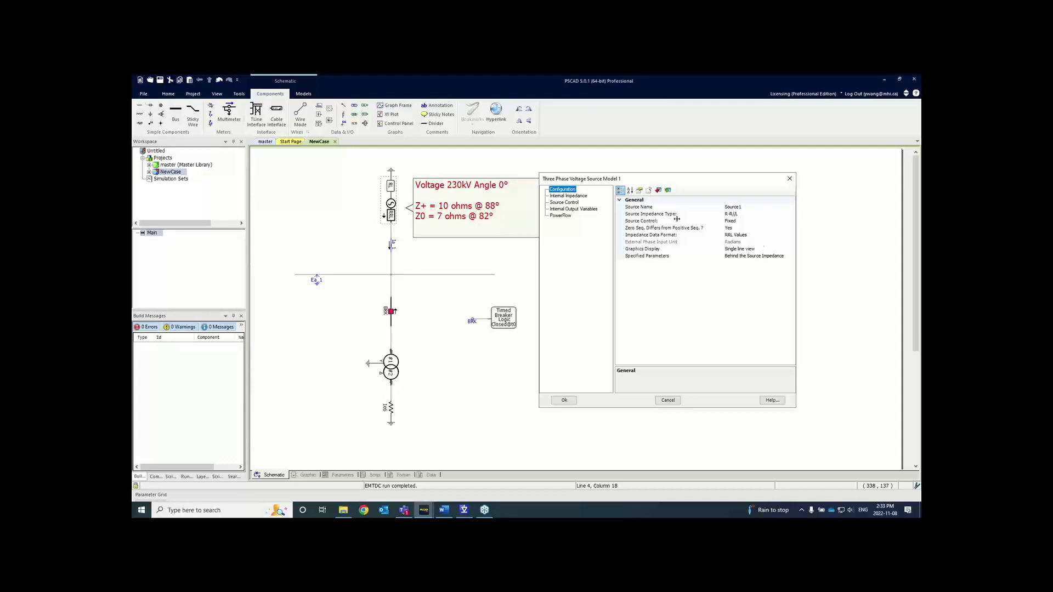
{"action": "left_click", "coordinate": [744, 235]}
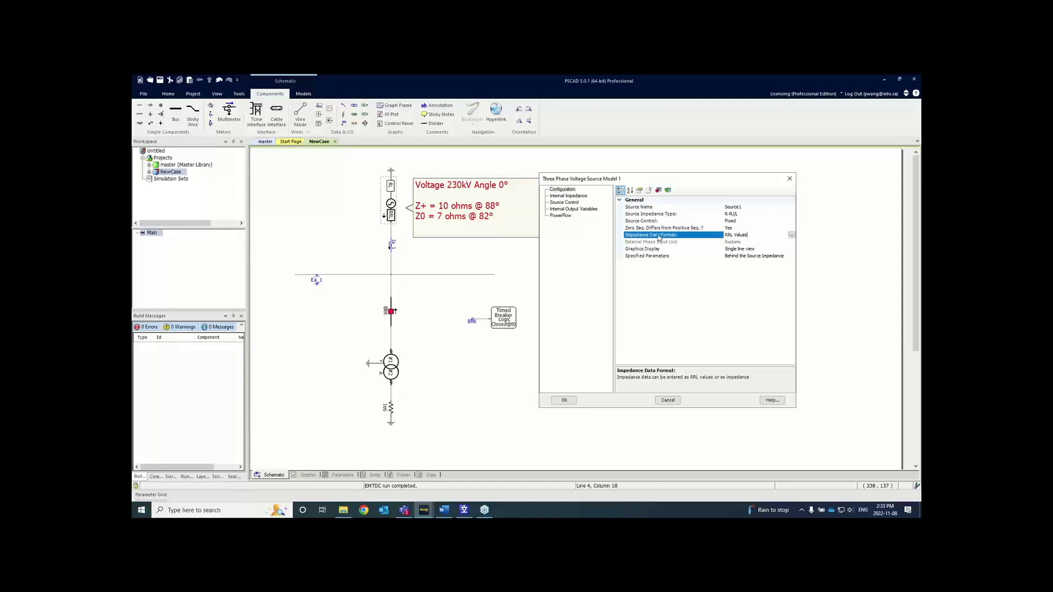
{"action": "left_click", "coordinate": [791, 234]}
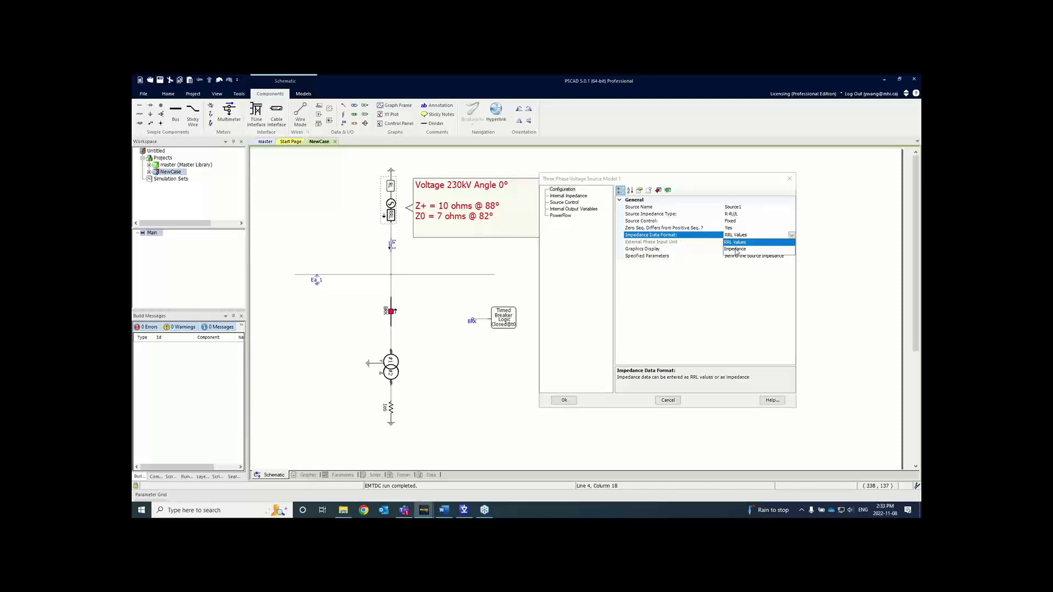
{"action": "left_click", "coordinate": [735, 250]}
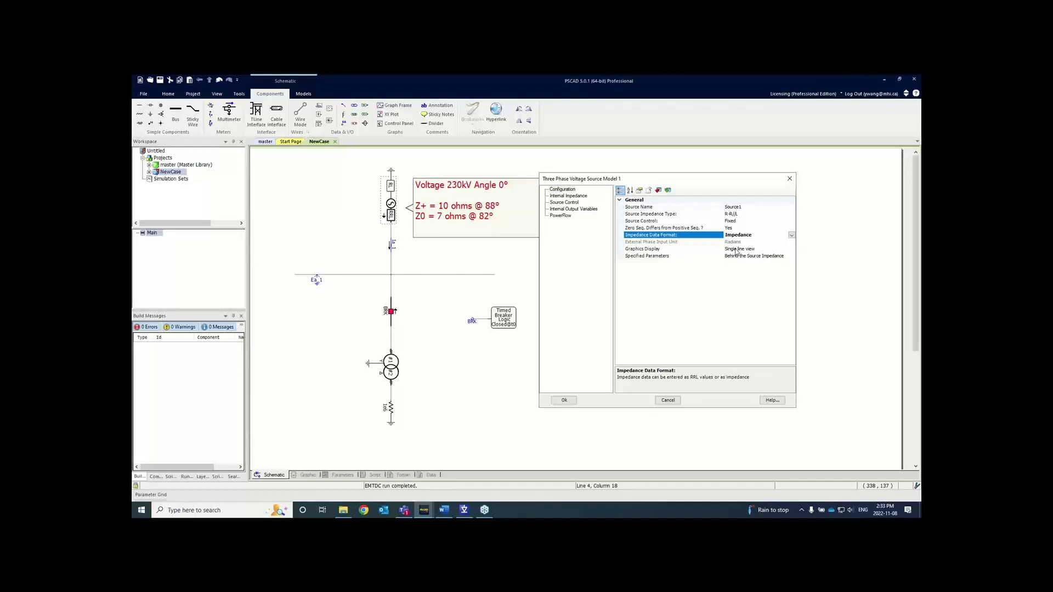
Select Impedance again as the source's Impedance Data Format and apply the parameters.
{"action": "left_click", "coordinate": [792, 235]}
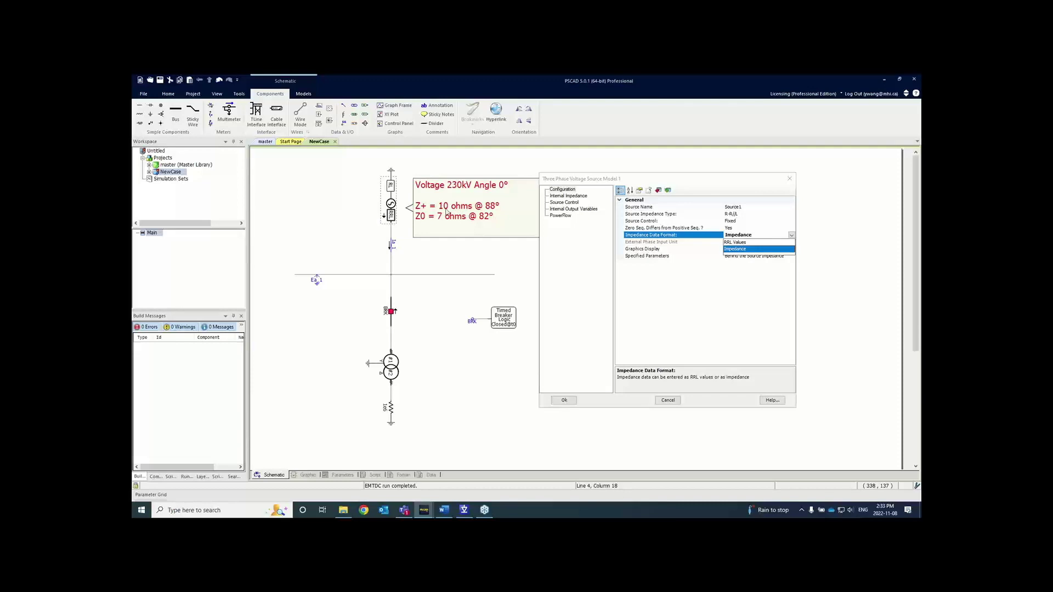
{"action": "left_click", "coordinate": [744, 252]}
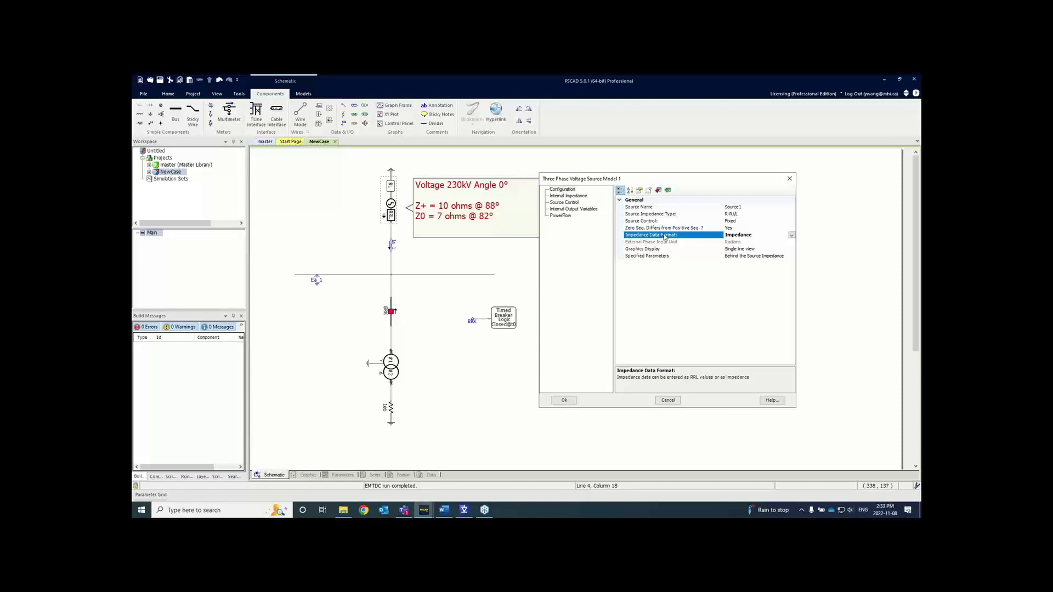
{"action": "left_click", "coordinate": [565, 399]}
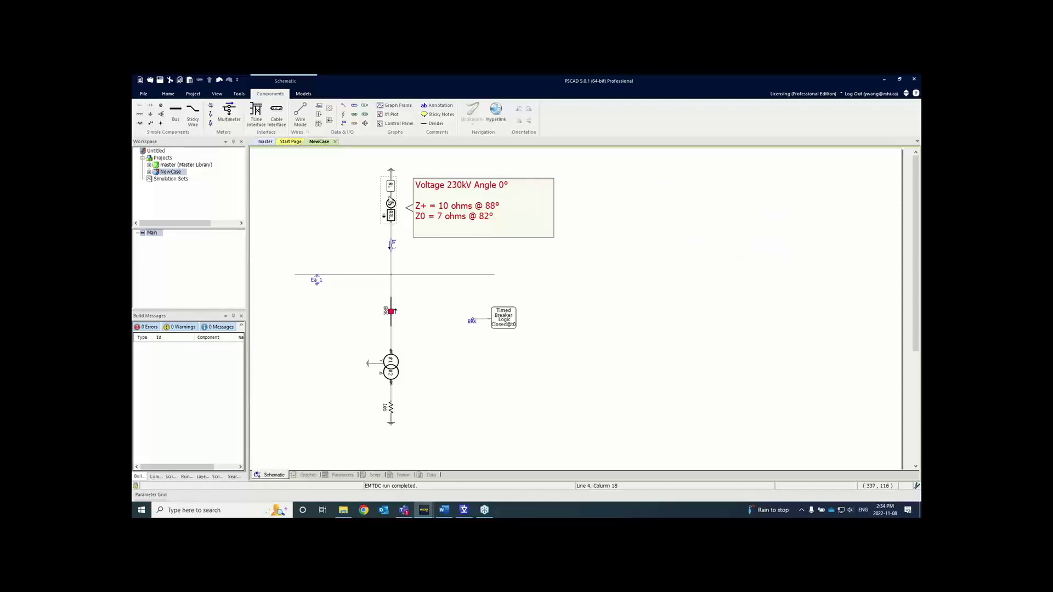
Reopen the voltage source's parameters beside the note and set the positive-sequence internal impedance to 10 ohm with a phase angle of 88 degrees.
{"action": "double_click", "coordinate": [390, 204]}
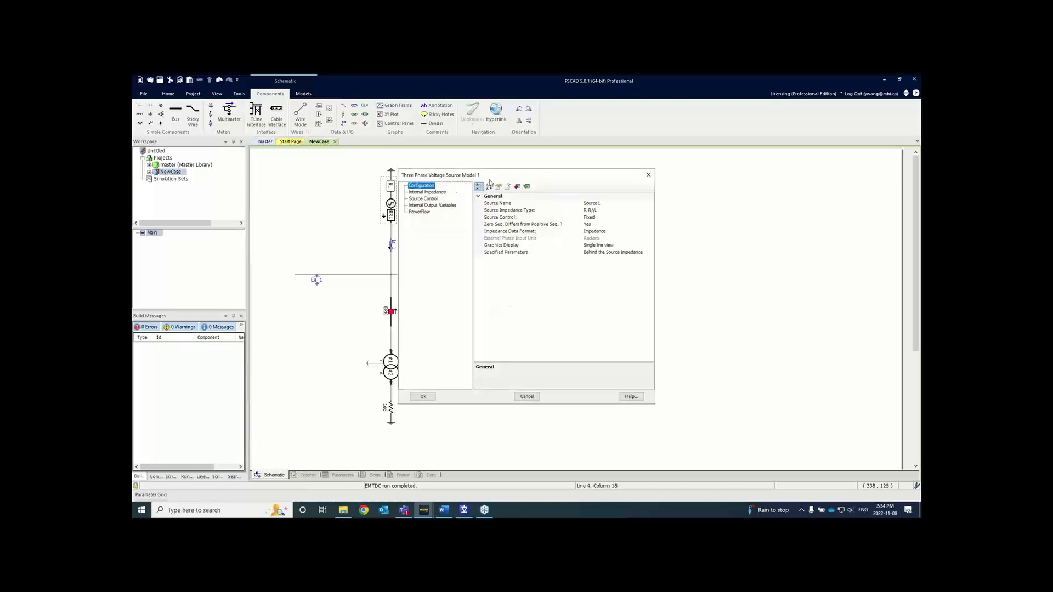
{"action": "left_click_drag", "start_coordinate": [474, 179], "coordinate": [631, 179]}
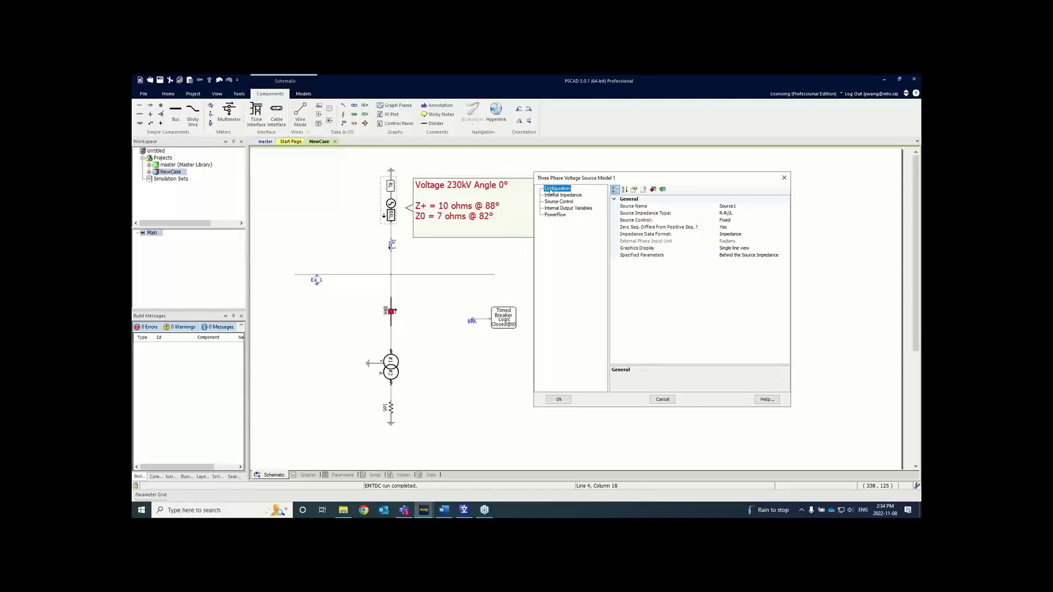
{"action": "left_click", "coordinate": [648, 234]}
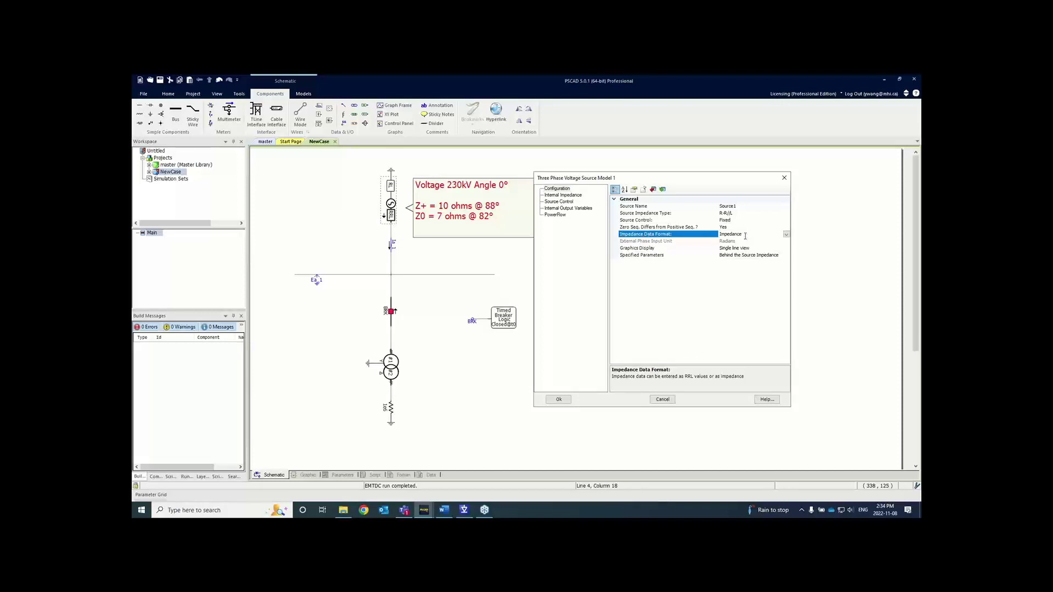
{"action": "left_click", "coordinate": [562, 195]}
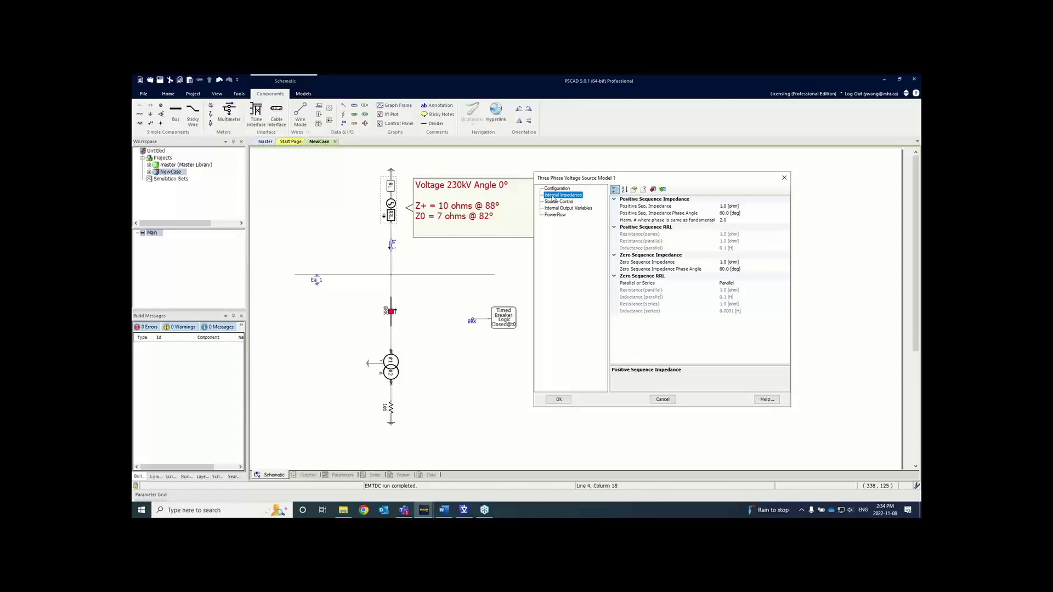
{"action": "left_click", "coordinate": [725, 206]}
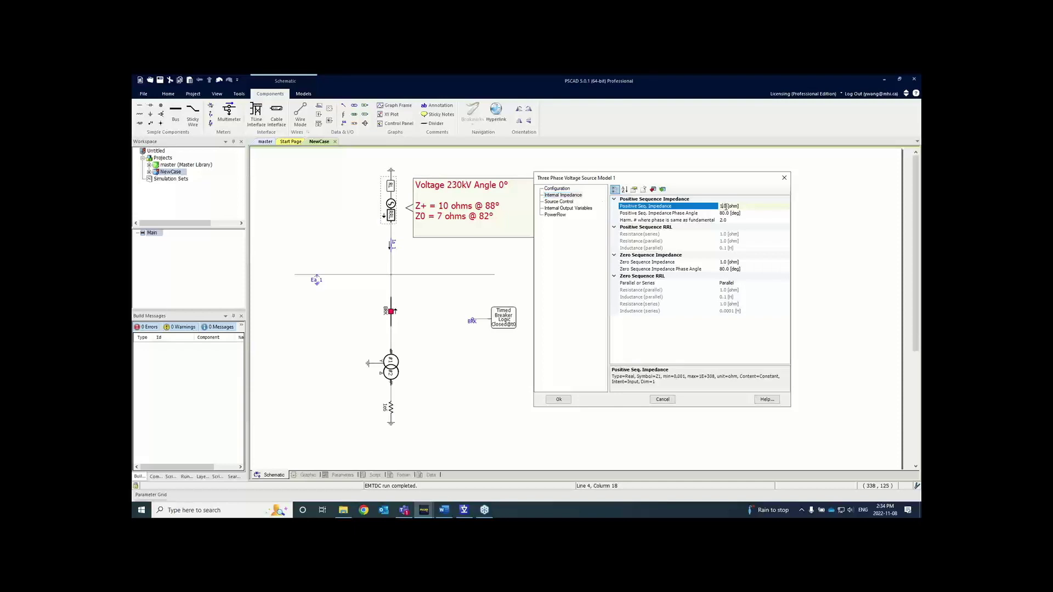
{"action": "double_click", "coordinate": [724, 207]}
{"action": "type", "text": "10"}
{"action": "left_click", "coordinate": [722, 213]}
{"action": "type", "text": "88"}
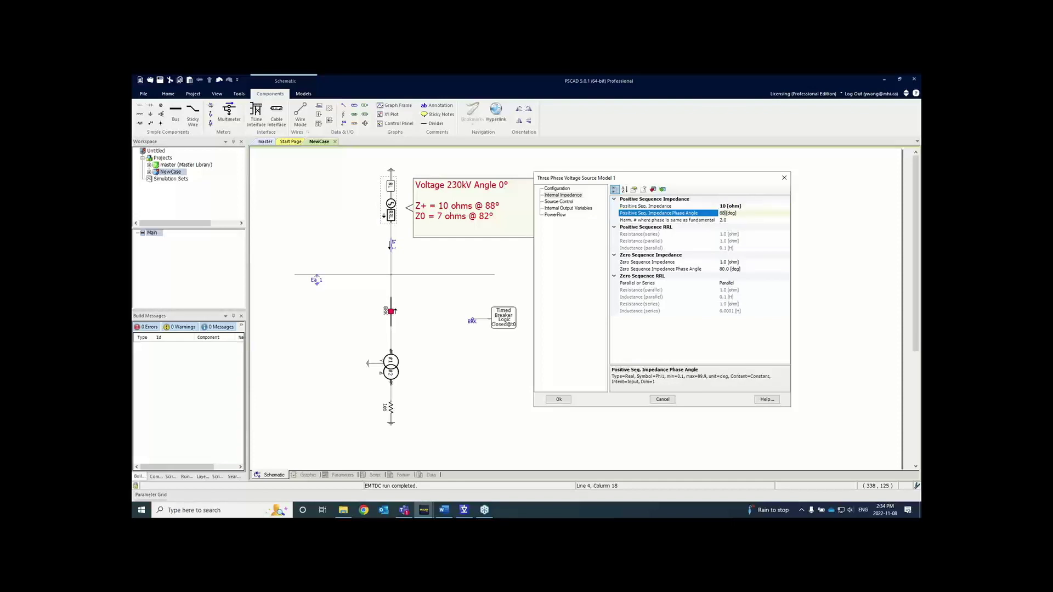
Set the source's zero-sequence impedance to 7 ohm and its phase angle to 82 degrees.
{"action": "left_click", "coordinate": [726, 262]}
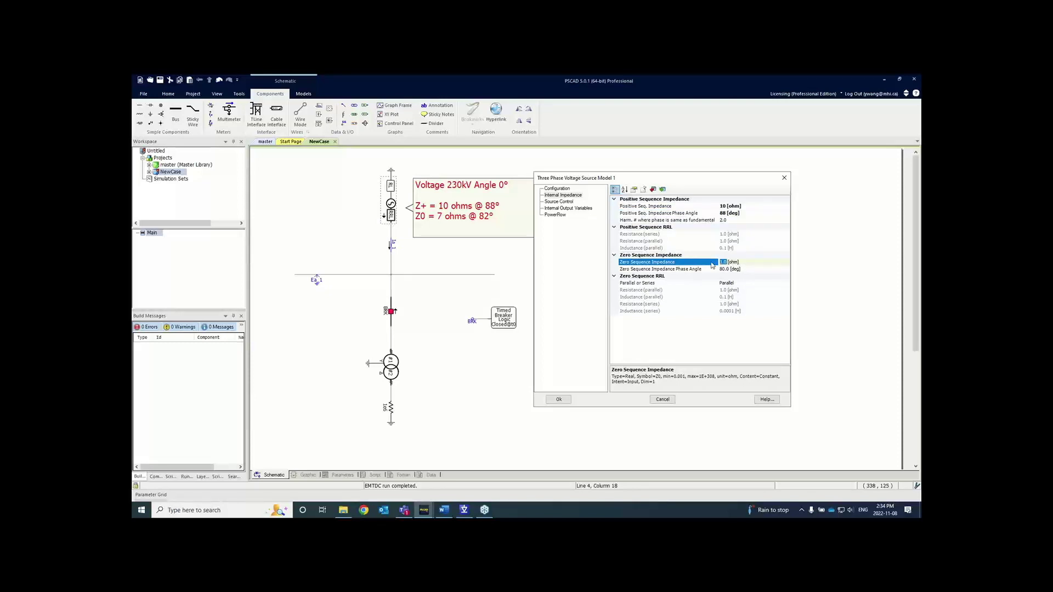
{"action": "type", "text": "7"}
{"action": "left_click", "coordinate": [728, 269]}
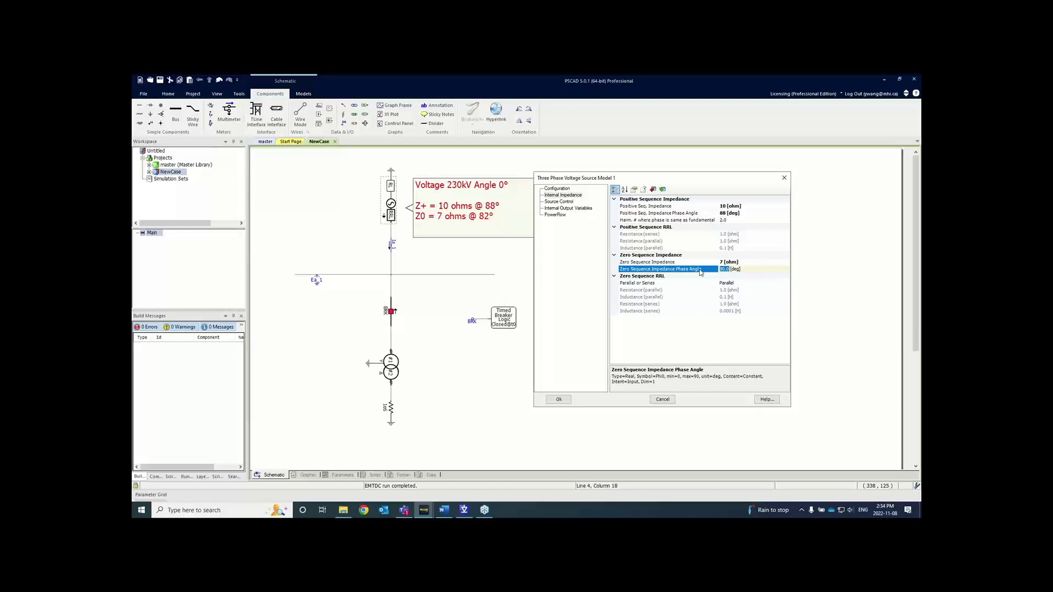
{"action": "type", "text": "82"}
{"action": "left_click", "coordinate": [756, 263]}
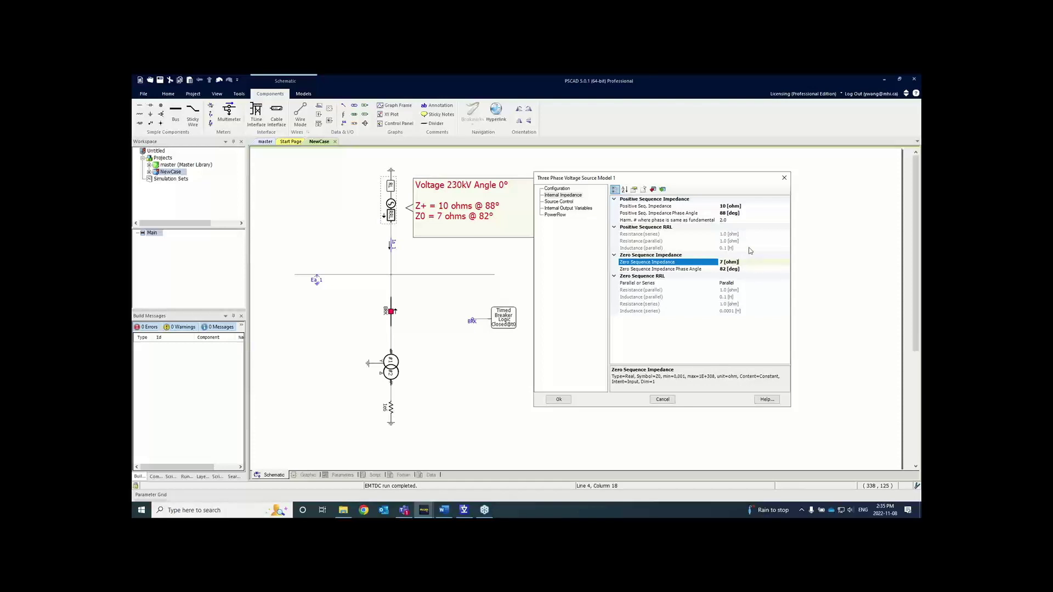
Check the source's entered sequence impedances and angles, and review its fixed-control voltage magnitude and phase against the note.
{"action": "left_click", "coordinate": [746, 207]}
{"action": "left_click", "coordinate": [746, 213]}
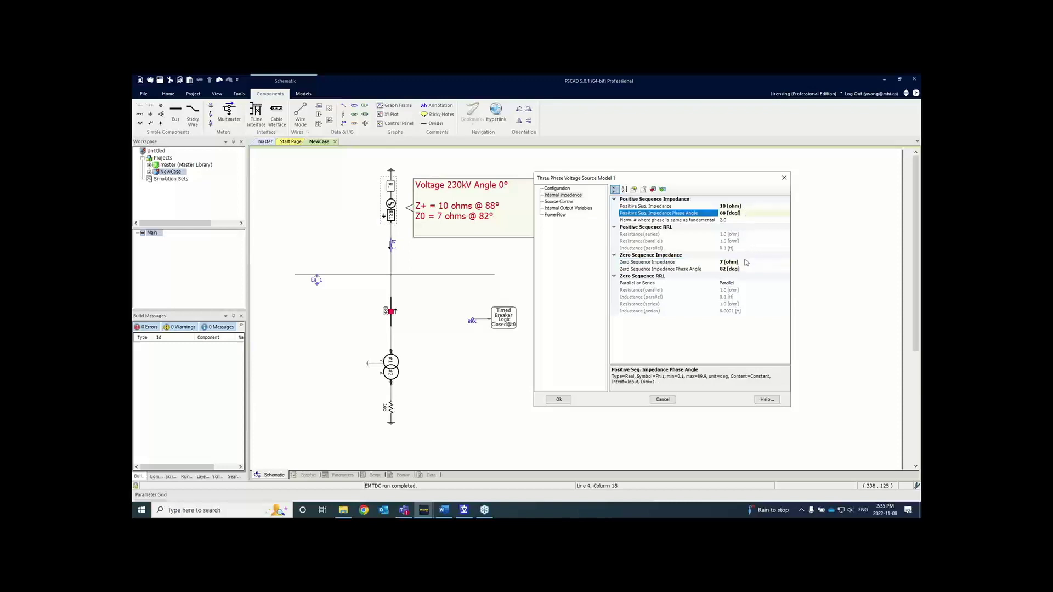
{"action": "left_click", "coordinate": [746, 268]}
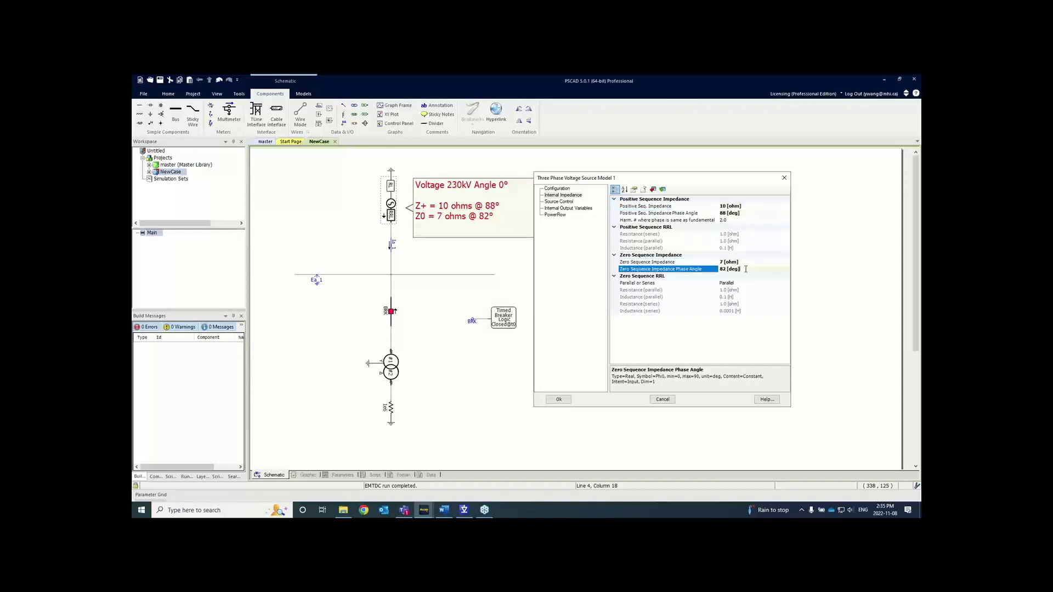
{"action": "left_click", "coordinate": [554, 202]}
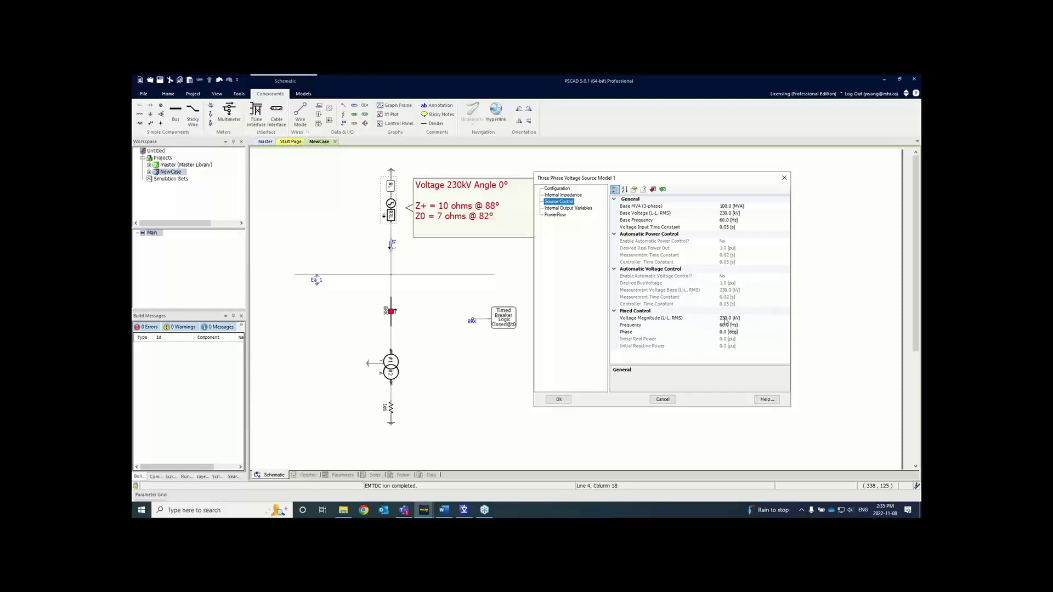
{"action": "left_click", "coordinate": [743, 331]}
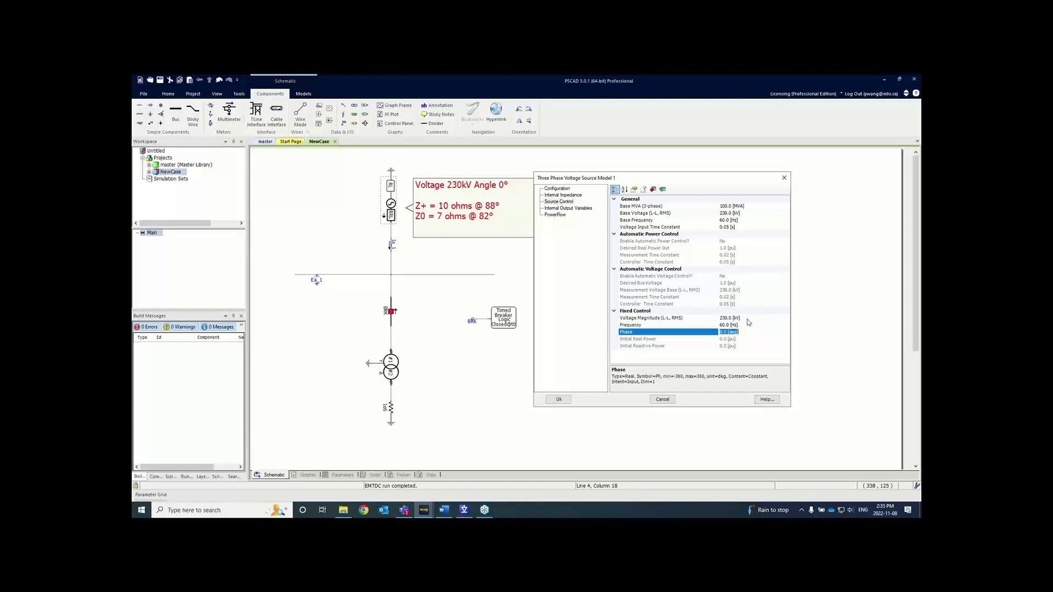
{"action": "left_click", "coordinate": [747, 318]}
{"action": "left_click", "coordinate": [747, 330]}
{"action": "left_click", "coordinate": [745, 318]}
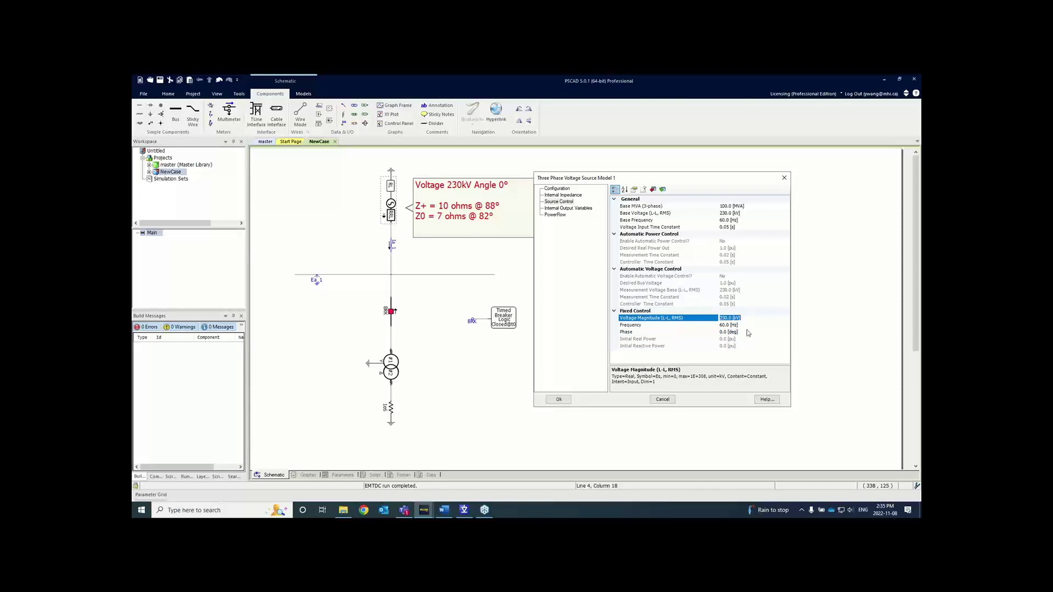
{"action": "left_click", "coordinate": [744, 332]}
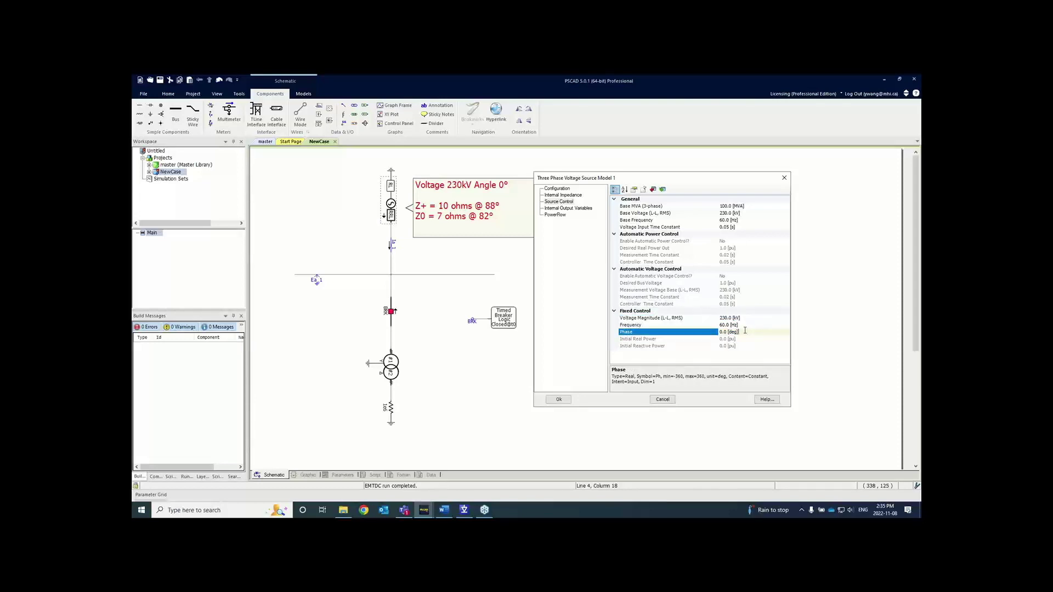
Review the Impedance Data Format choices in the source's configuration, keeping Impedance selected.
{"action": "left_click", "coordinate": [561, 190]}
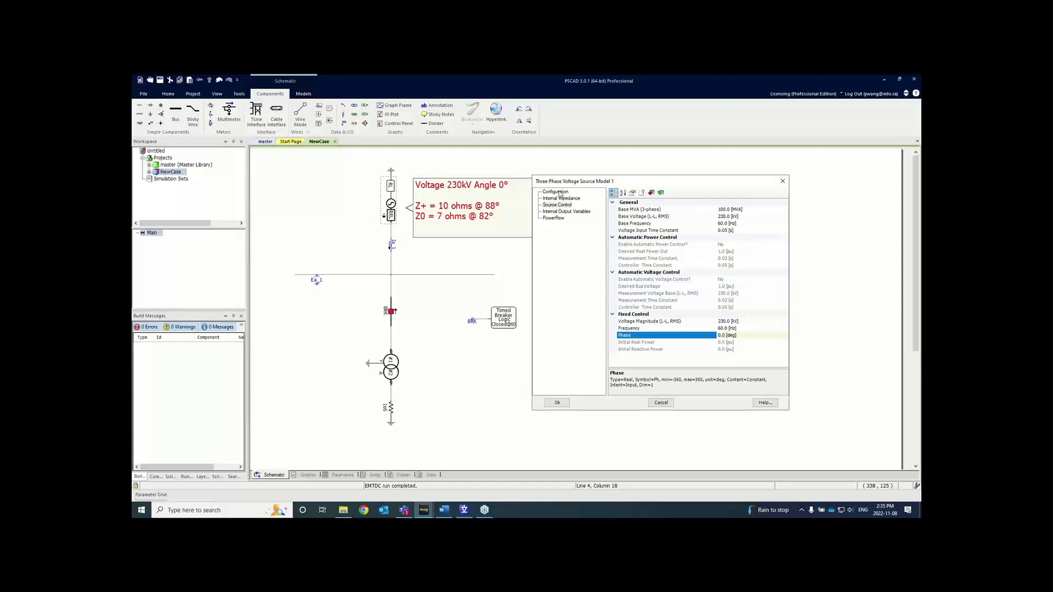
{"action": "left_click", "coordinate": [559, 193]}
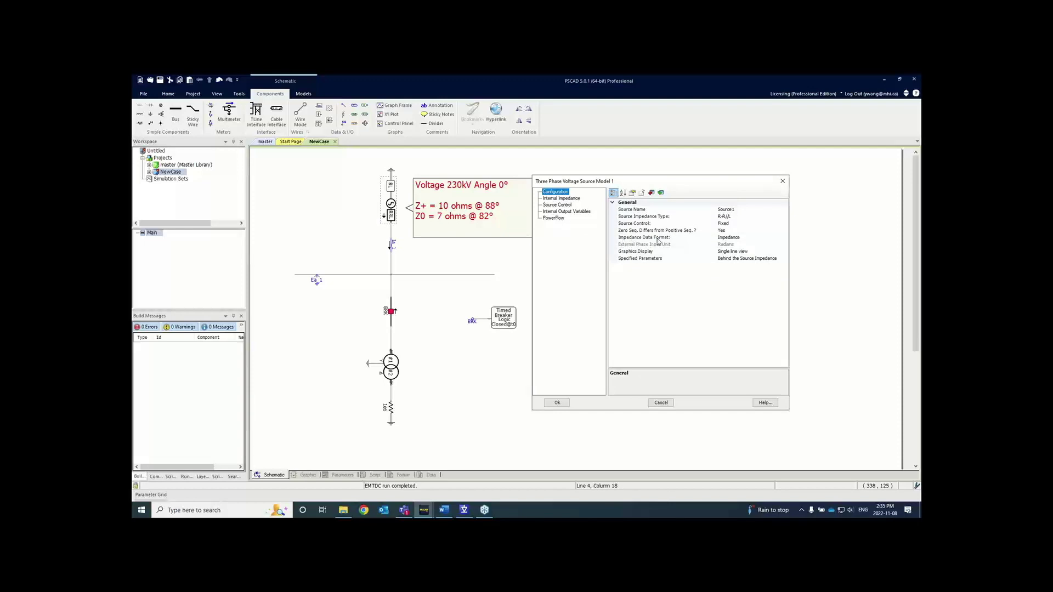
{"action": "left_click", "coordinate": [755, 238]}
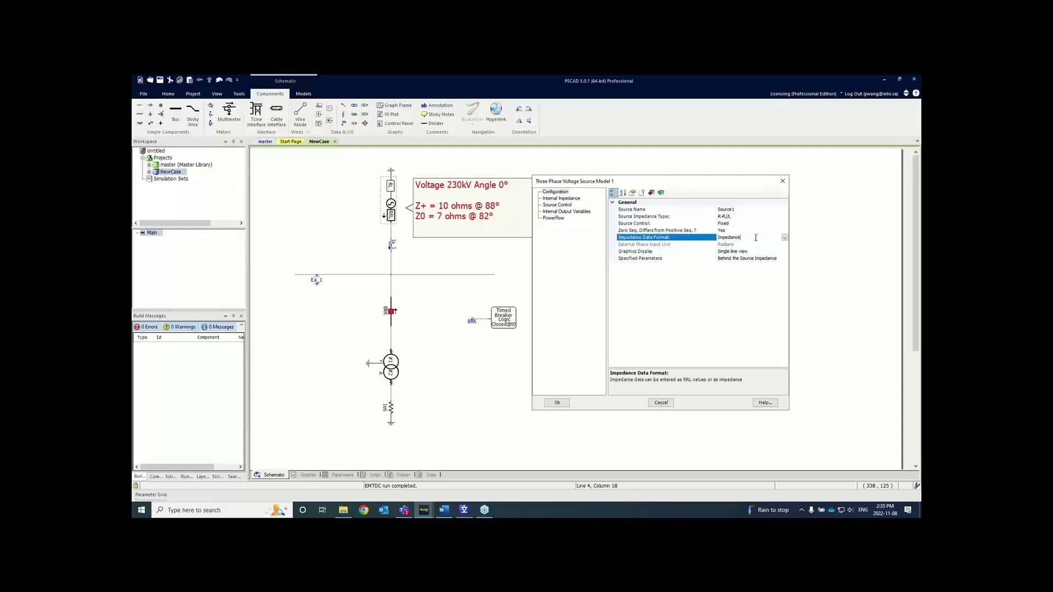
{"action": "left_click", "coordinate": [784, 238]}
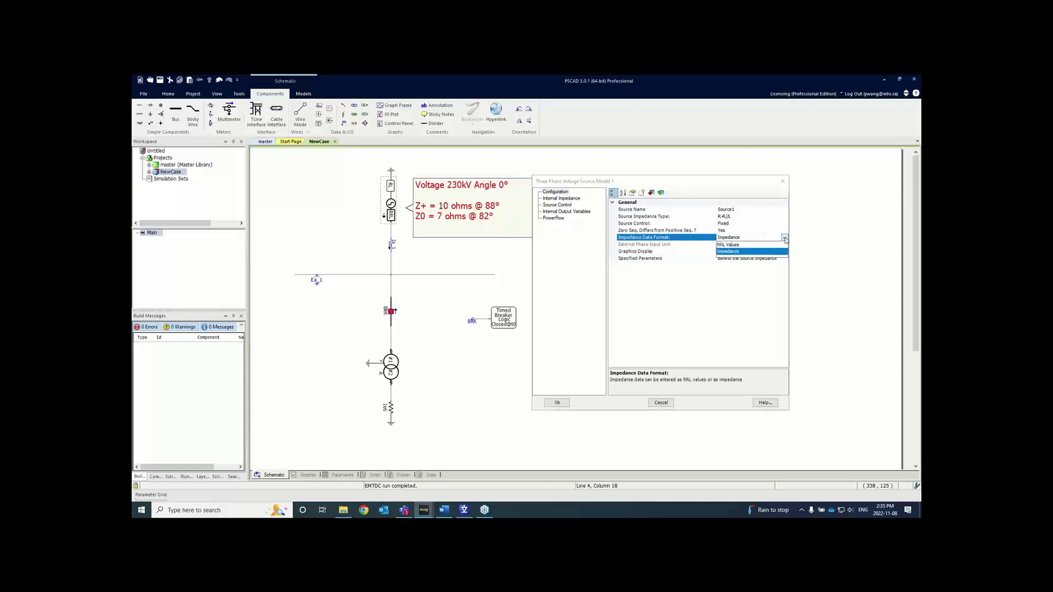
{"action": "left_click", "coordinate": [731, 250]}
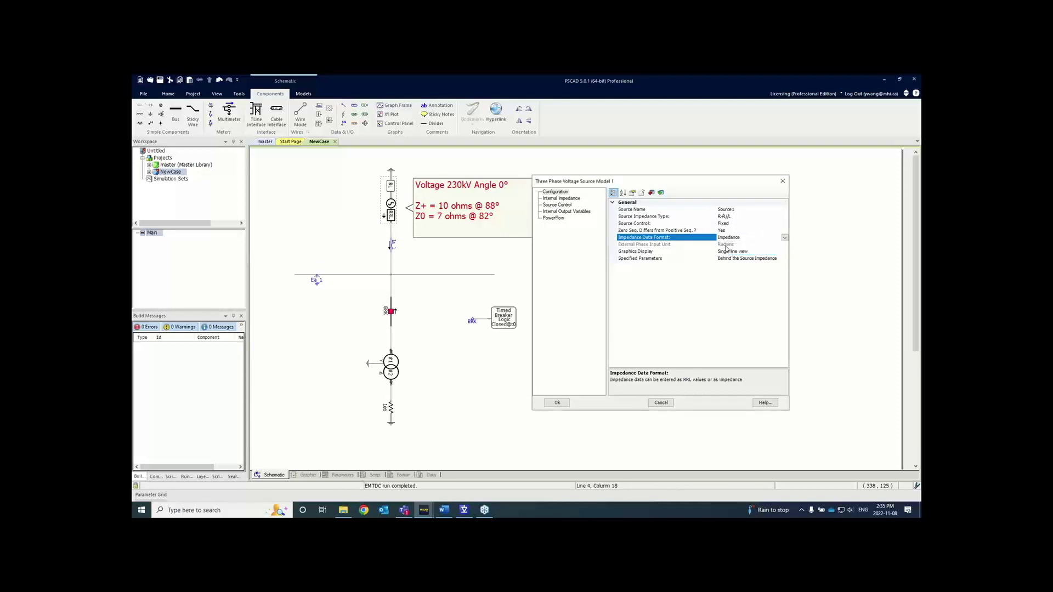
Go over the source's positive- and zero-sequence impedances and phase angles once more and apply the parameters.
{"action": "left_click", "coordinate": [565, 198]}
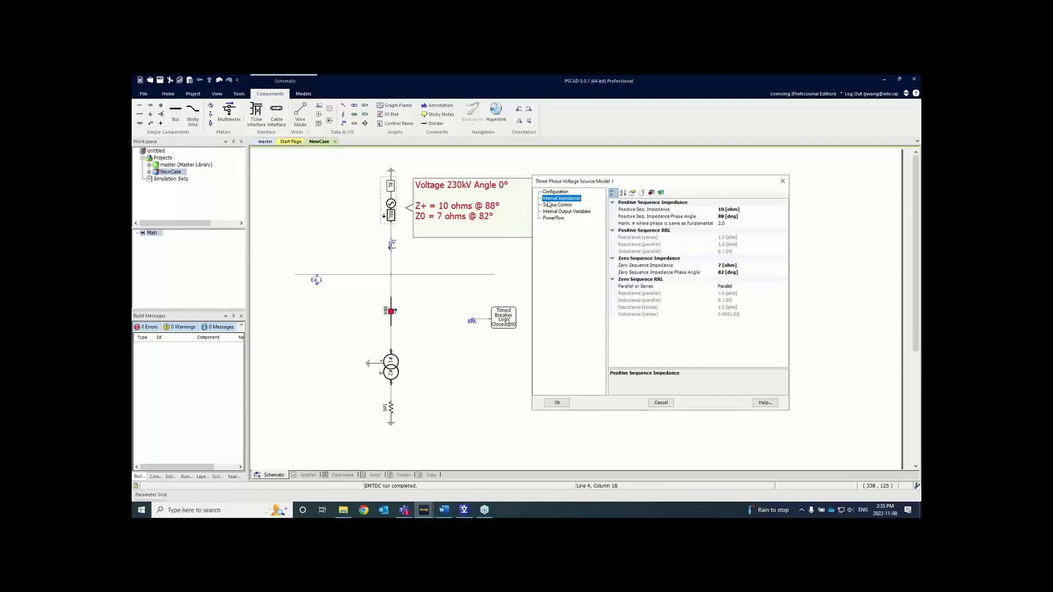
{"action": "left_click", "coordinate": [753, 211]}
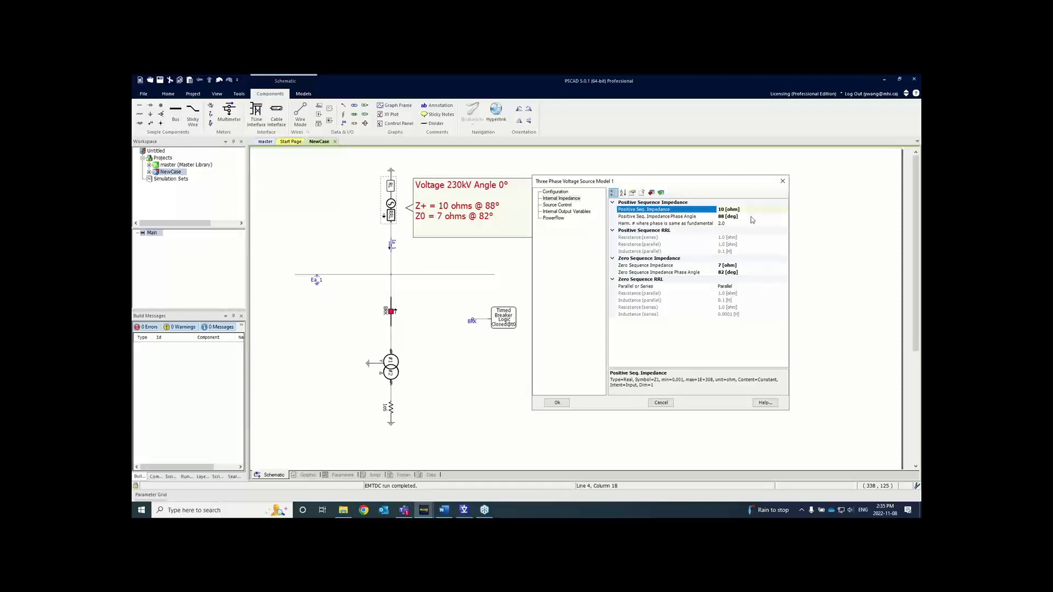
{"action": "left_click", "coordinate": [752, 217]}
{"action": "left_click", "coordinate": [749, 265]}
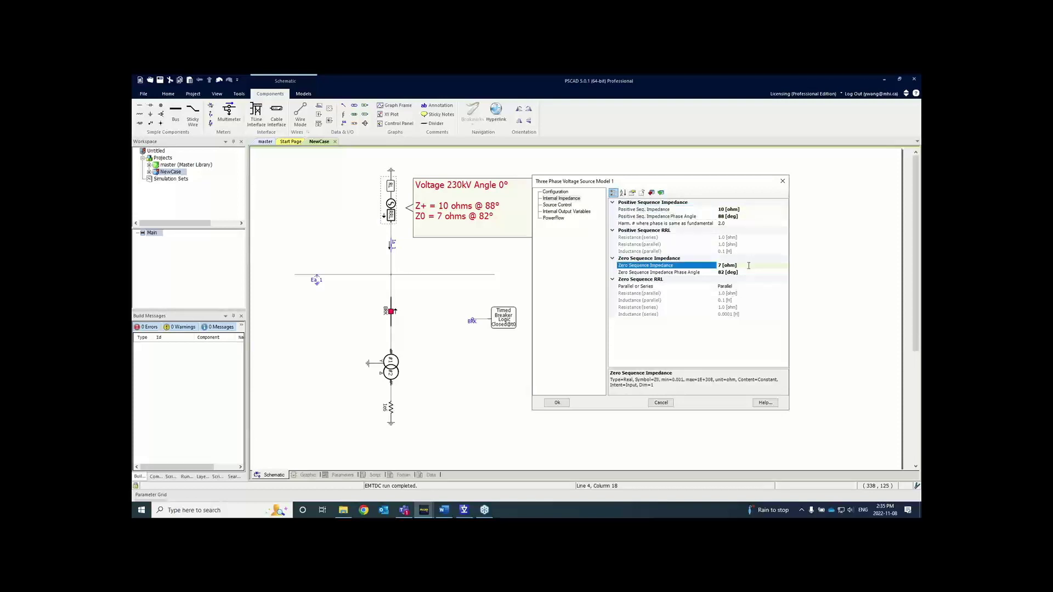
{"action": "left_click", "coordinate": [748, 272]}
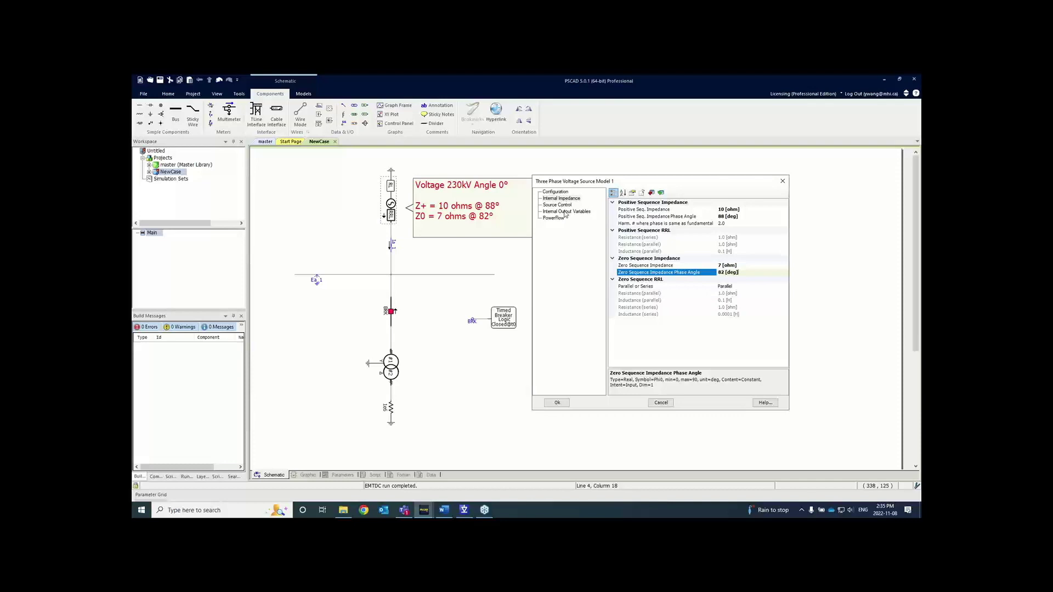
{"action": "left_click", "coordinate": [559, 403]}
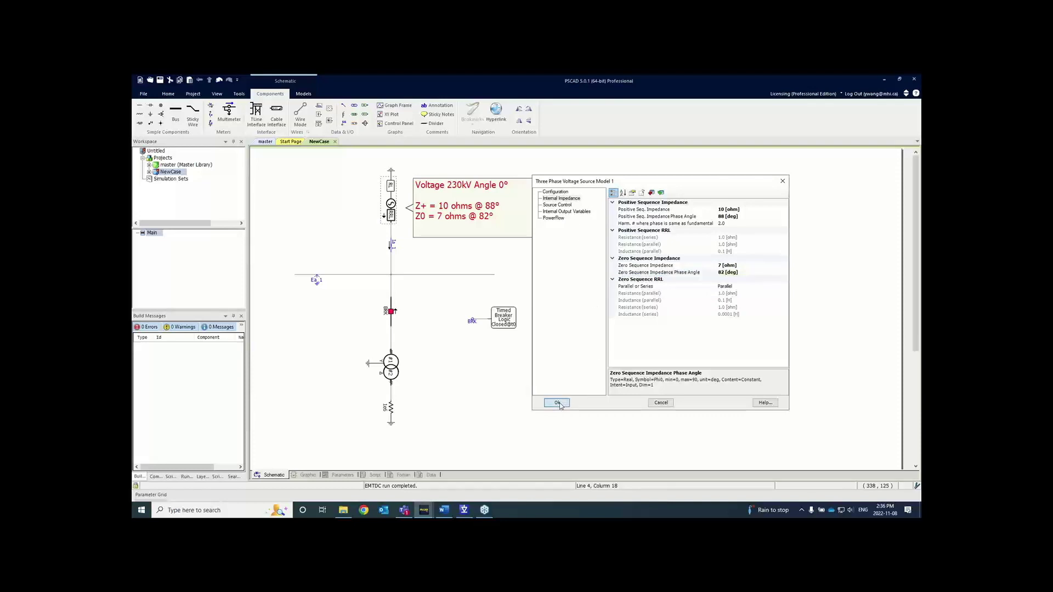
{"action": "left_click", "coordinate": [558, 404]}
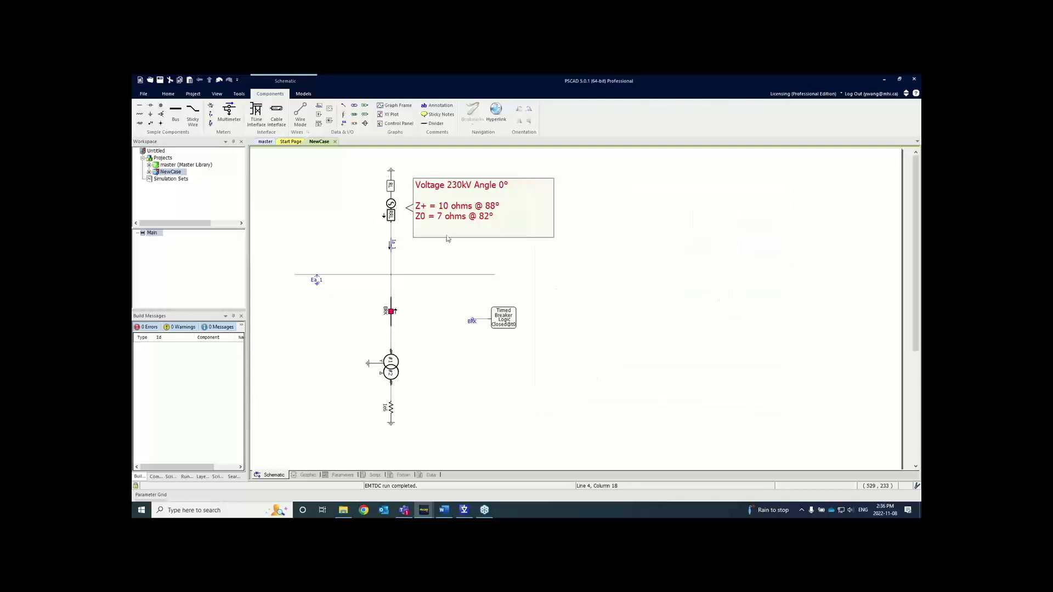
Reopen the voltage source's parameters and examine the saved internal impedance magnitudes and phase angles for both sequences.
{"action": "left_click", "coordinate": [391, 204]}
{"action": "double_click", "coordinate": [391, 204]}
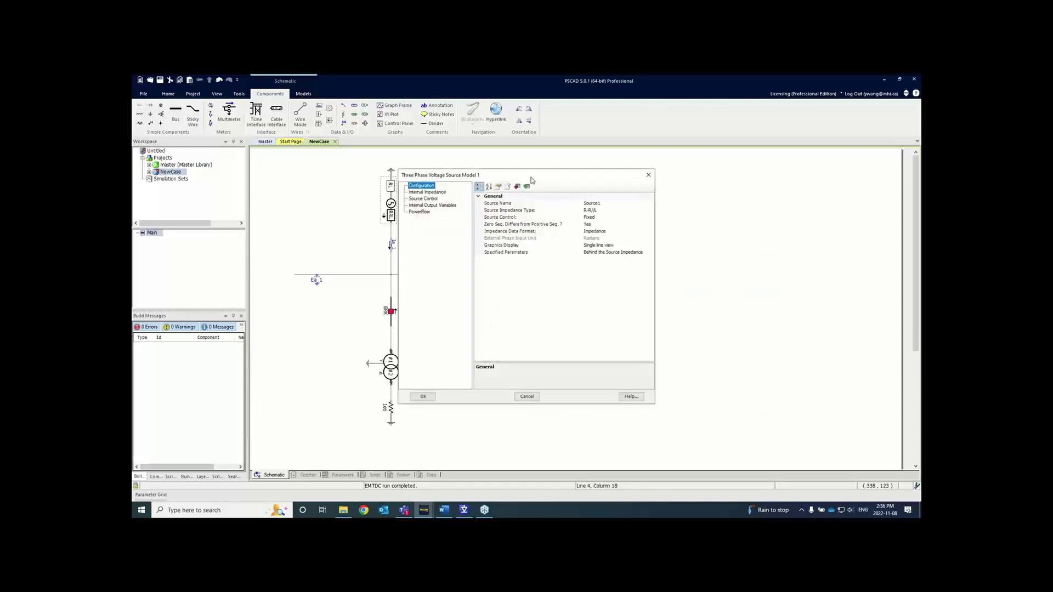
{"action": "left_click_drag", "start_coordinate": [512, 176], "coordinate": [631, 180]}
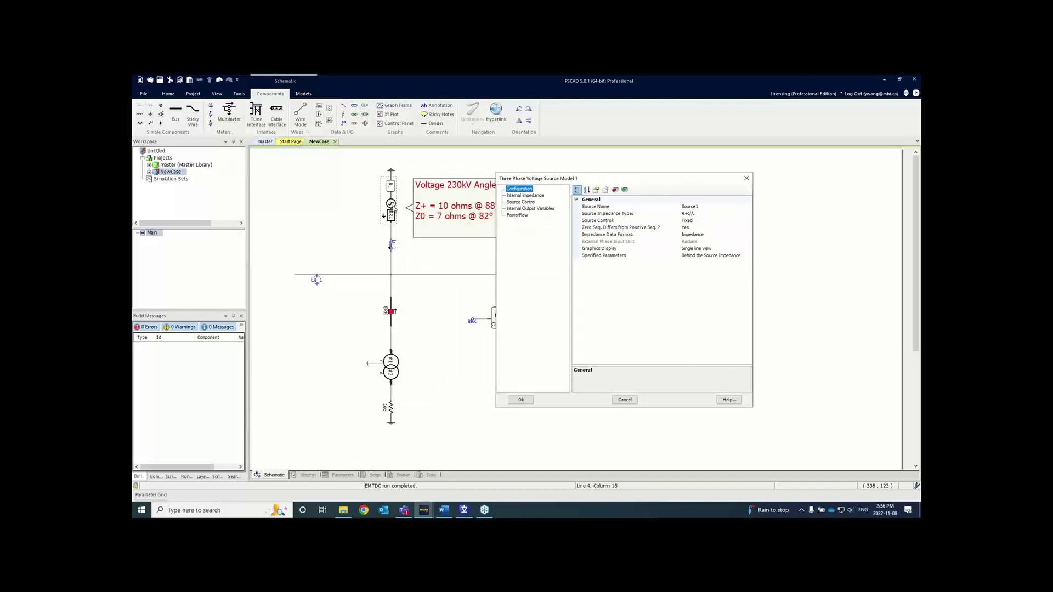
{"action": "left_click", "coordinate": [525, 196]}
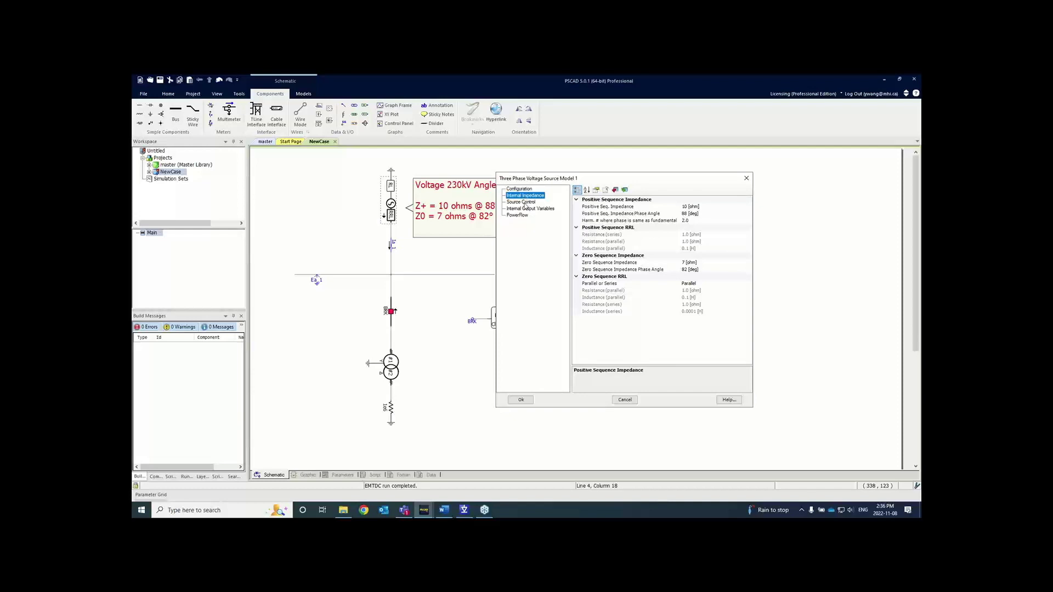
{"action": "left_click", "coordinate": [705, 264]}
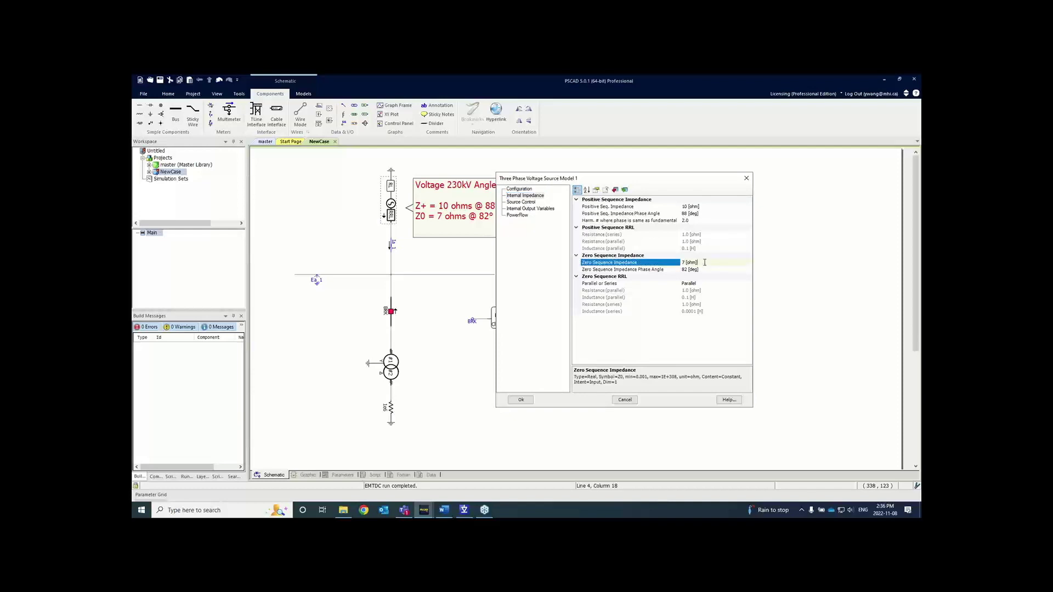
{"action": "left_click", "coordinate": [705, 269]}
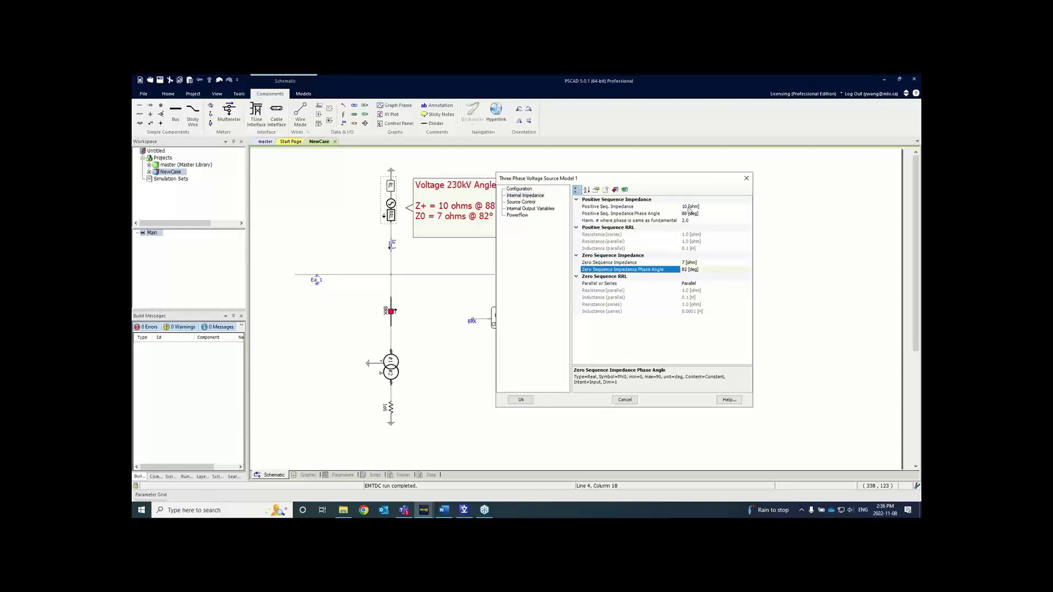
{"action": "left_click", "coordinate": [688, 207]}
{"action": "left_click", "coordinate": [690, 213]}
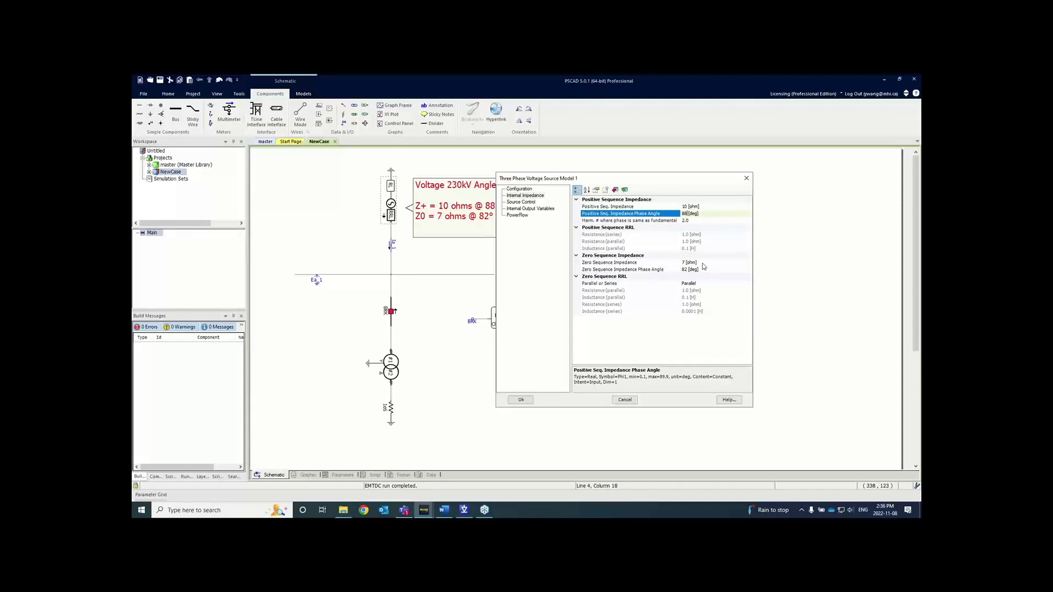
Check the source's zero-sequence impedance phase angle and accept the source parameters.
{"action": "left_click", "coordinate": [704, 269]}
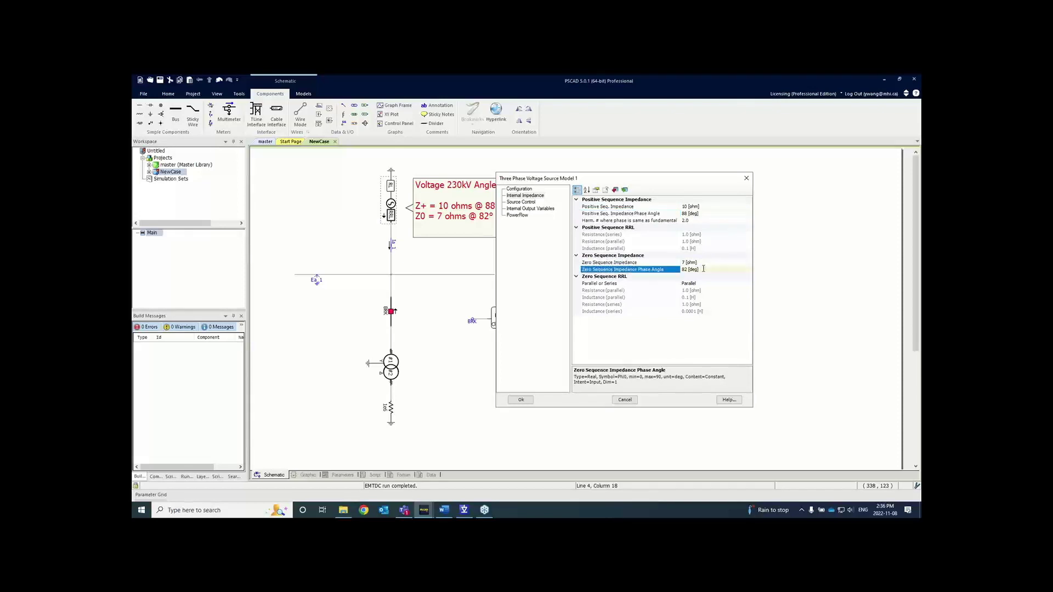
{"action": "left_click", "coordinate": [521, 400]}
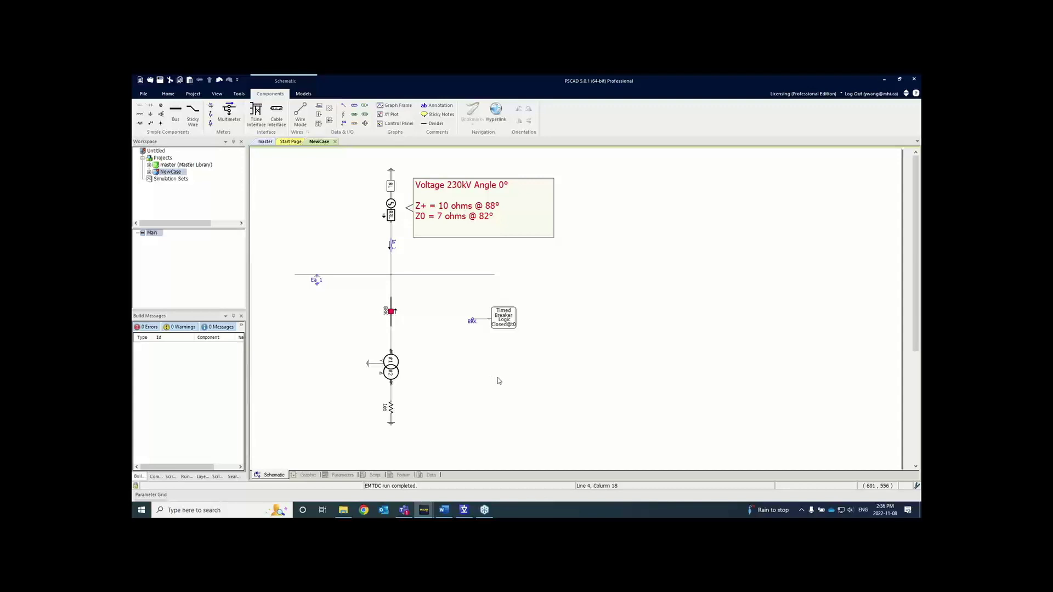
Duplicate the source's annotation note, place the copy beside the transformer and clear its text.
{"action": "scroll", "coordinate": [442, 364], "scroll_direction": "down", "scroll_amount": 1}
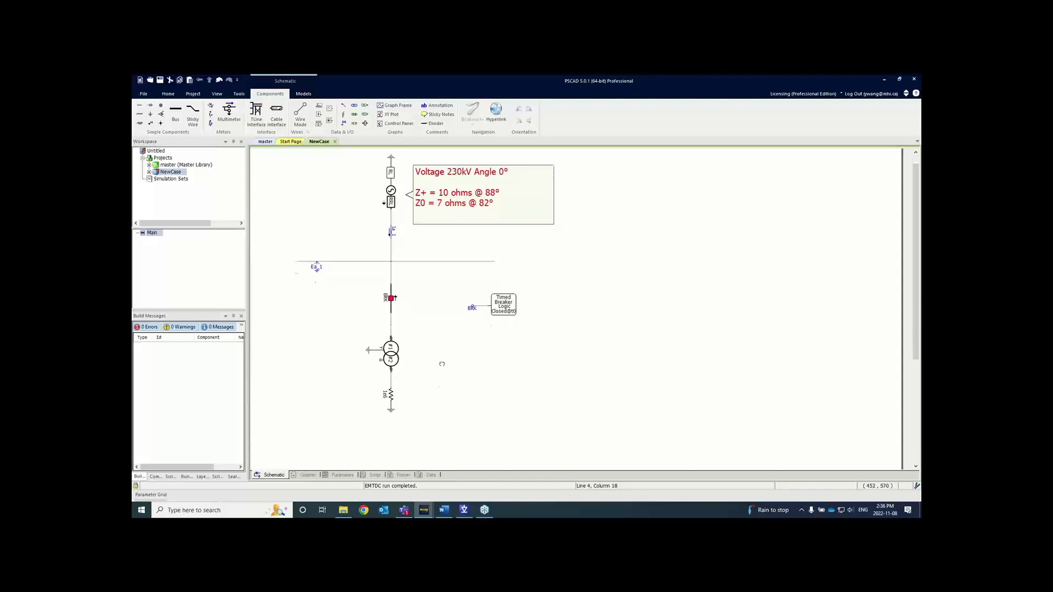
{"action": "scroll", "coordinate": [442, 365], "scroll_direction": "down", "scroll_amount": 1}
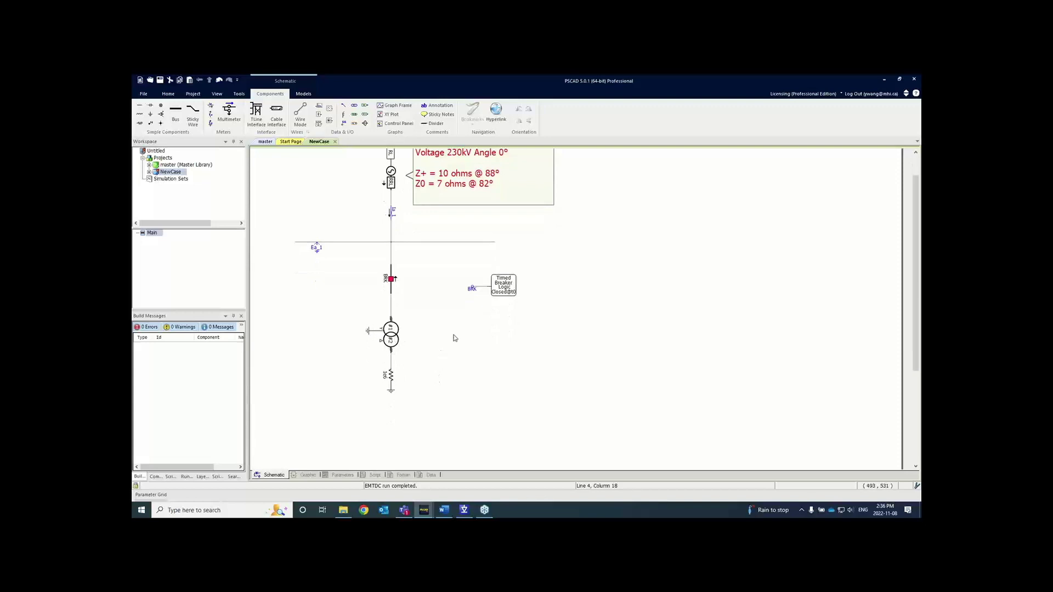
{"action": "left_click", "coordinate": [488, 186]}
{"action": "key", "text": "ctrl+c"}
{"action": "key", "text": "ctrl+v"}
{"action": "left_click", "coordinate": [520, 367]}
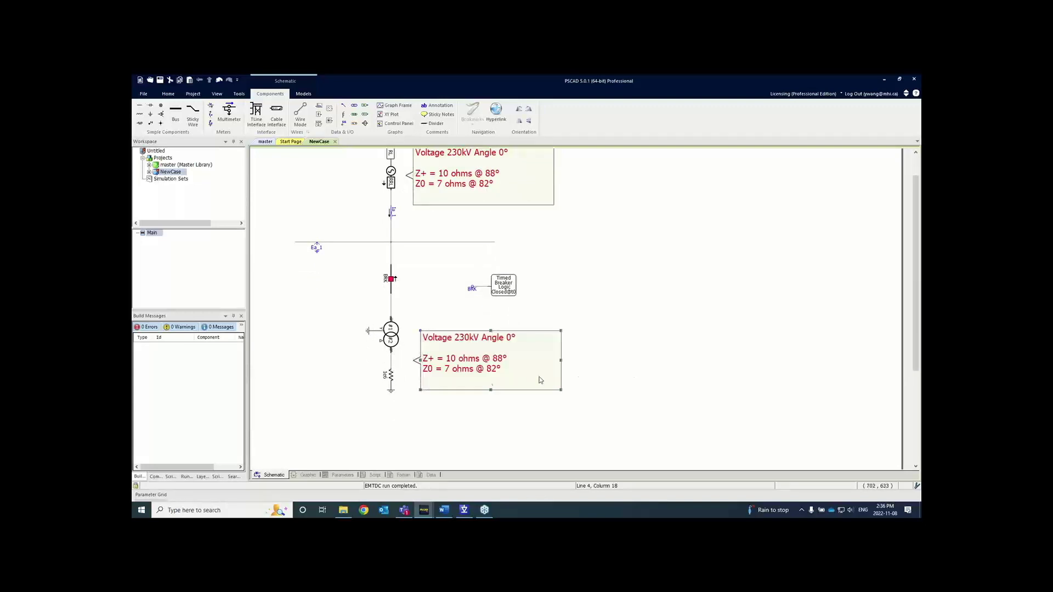
{"action": "key", "text": "Delete"}
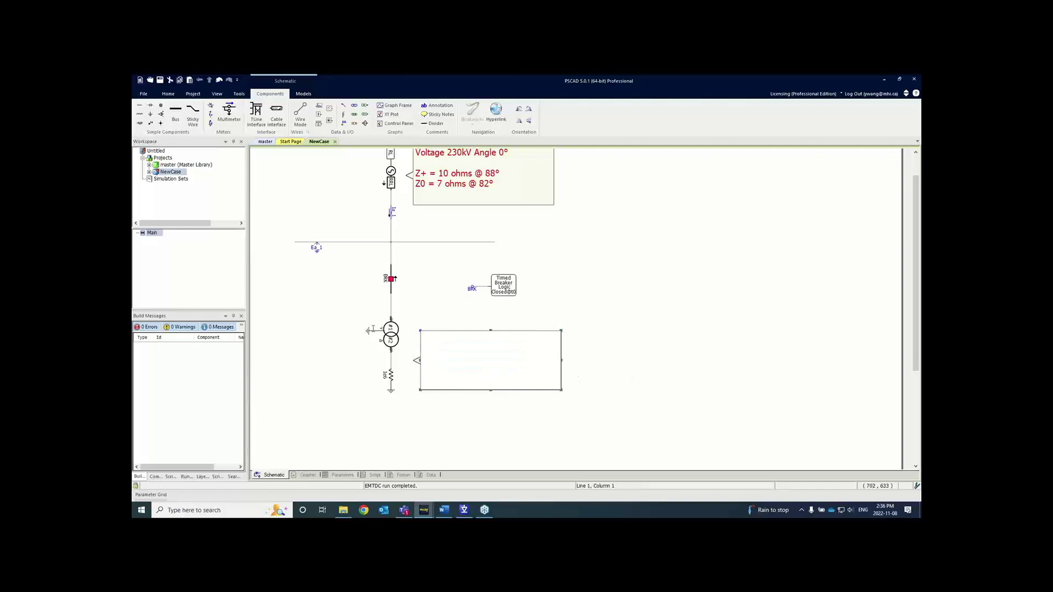
Position the empty note next to the transformer and enlarge it downward to fit more lines.
{"action": "left_click_drag", "start_coordinate": [485, 369], "coordinate": [478, 354]}
{"action": "double_click", "coordinate": [475, 342]}
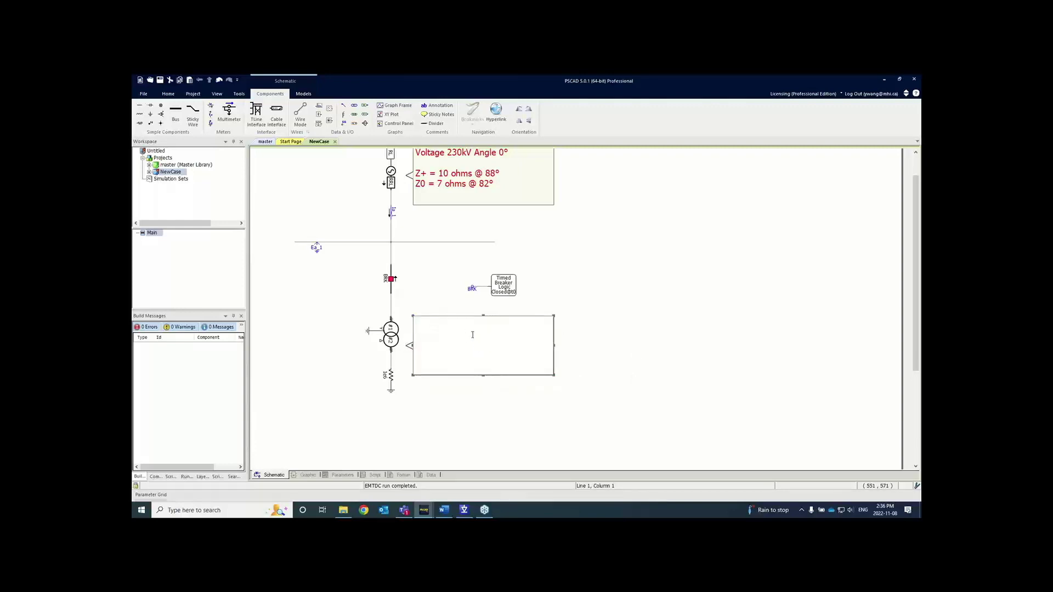
{"action": "key", "text": "Escape"}
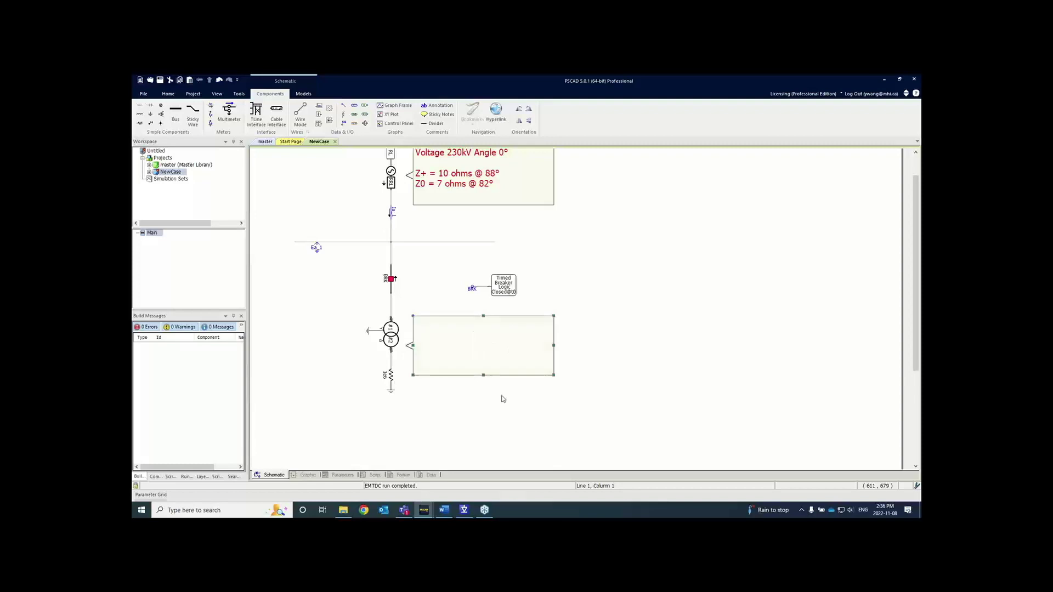
{"action": "left_click_drag", "start_coordinate": [483, 376], "coordinate": [485, 409]}
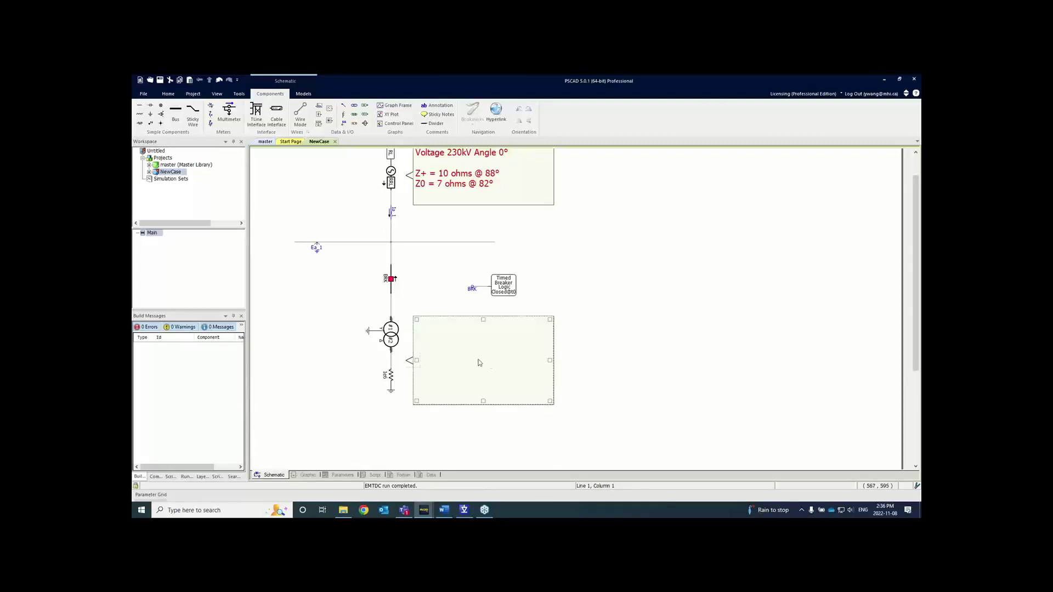
{"action": "left_click_drag", "start_coordinate": [458, 355], "coordinate": [465, 357]}
Write "X = 0.1 pu" and "R = 0.003 pu" on separate lines of the transformer note, leaving space above them.
{"action": "double_click", "coordinate": [460, 344]}
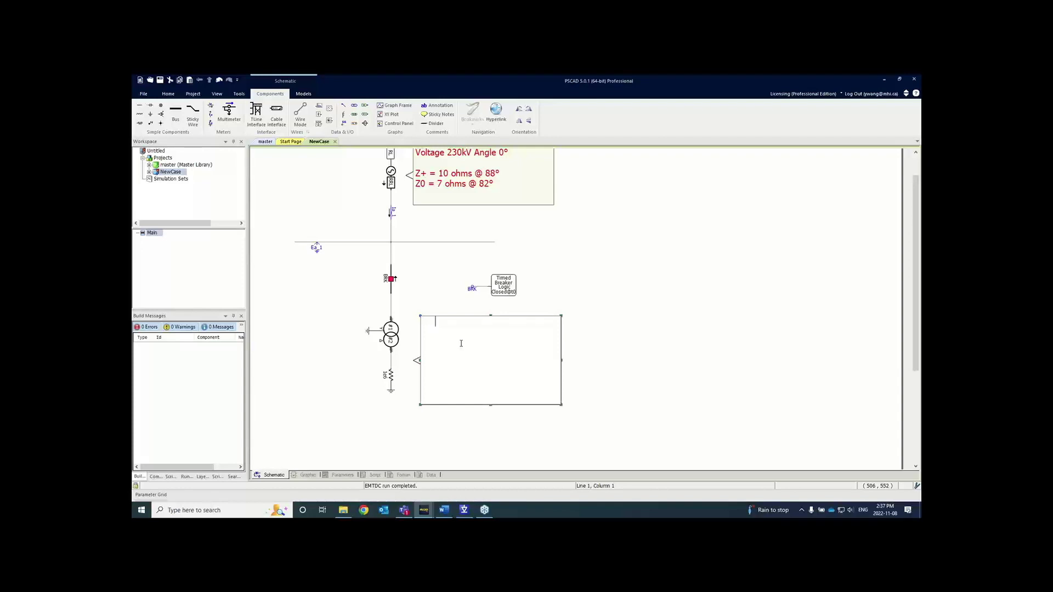
{"action": "key", "text": "BackSpace"}
{"action": "type", "text": "X"}
{"action": "key", "text": "Left"}
{"action": "key", "text": "Return"}
{"action": "key", "text": "Return"}
{"action": "type", "text": "0.1"}
{"action": "key", "text": "BackSpace"}
{"action": "key", "text": "BackSpace"}
{"action": "key", "text": "BackSpace"}
{"action": "type", "text": "= 0.1pu"}
{"action": "key", "text": "Return"}
{"action": "type", "text": "R = 0.003 pu"}
Add the rating line "100 MVA, 230kV/33kV" at the start of the transformer note.
{"action": "left_click", "coordinate": [451, 343]}
{"action": "left_click", "coordinate": [460, 354]}
{"action": "left_click", "coordinate": [474, 353]}
{"action": "left_click", "coordinate": [437, 323]}
{"action": "type", "text": "100 MVA,"}
{"action": "key", "text": "BackSpace"}
{"action": "type", "text": ","}
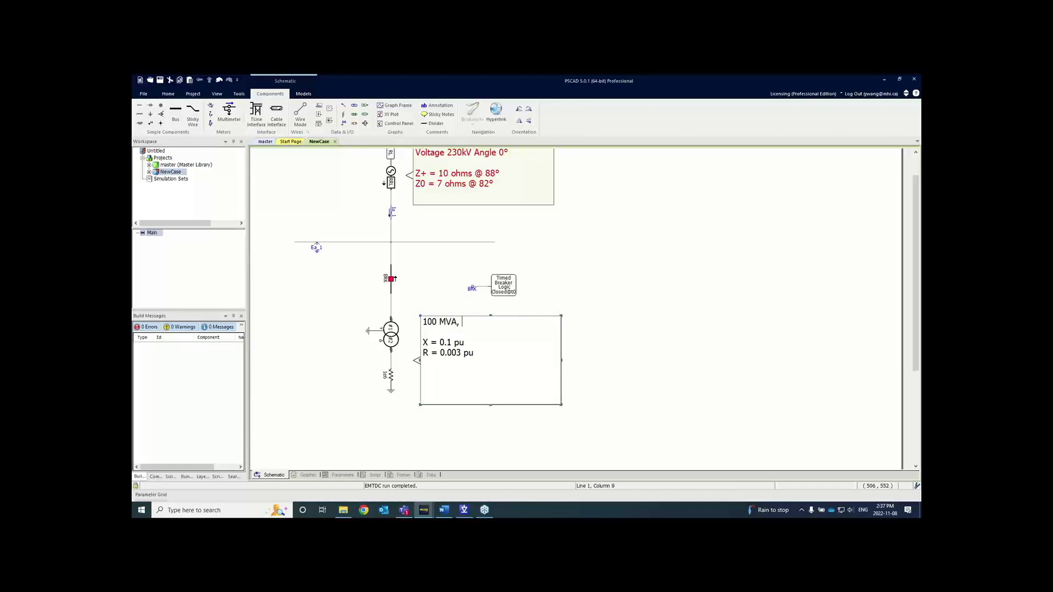
{"action": "type", "text": " 230kV/33kV"}
Append "G = 0.005 pu" and "MI = 1%" to the transformer note below a blank line.
{"action": "left_click", "coordinate": [482, 357]}
{"action": "key", "text": "Return"}
{"action": "key", "text": "Return"}
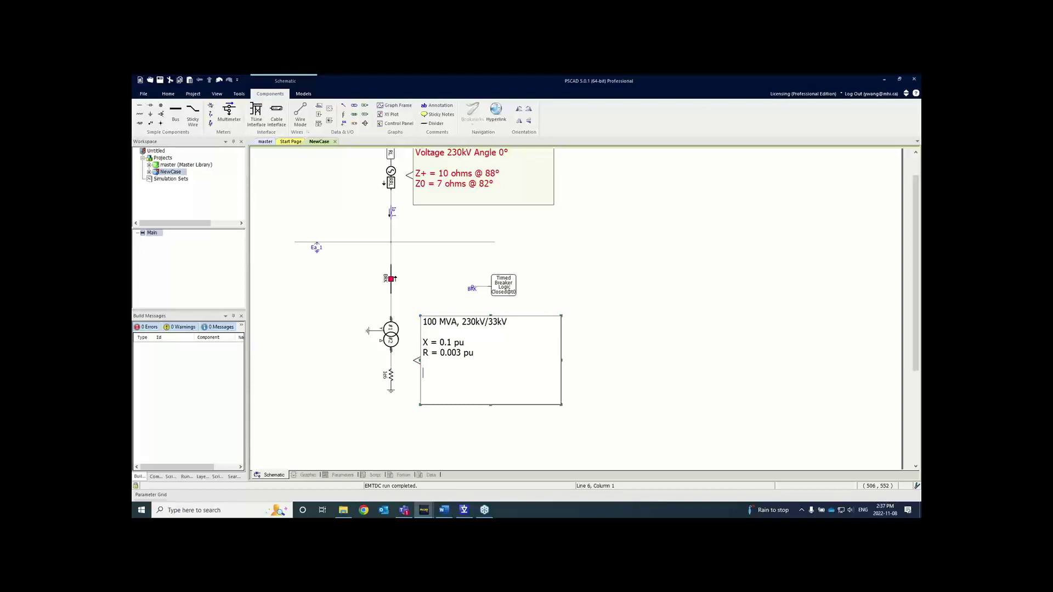
{"action": "type", "text": "G = 0.005 pu"}
{"action": "key", "text": "Return"}
{"action": "type", "text": "MI -"}
{"action": "key", "text": "BackSpace"}
{"action": "key", "text": "BackSpace"}
{"action": "type", "text": "="}
{"action": "type", "text": " 1%"}
Label the note's X, R and G values "(Leakage)", "(Copper Loss)" and "(Eddy current)", and finish editing the note.
{"action": "type", "text": "(Leakag"}
{"action": "type", "text": "e)"}
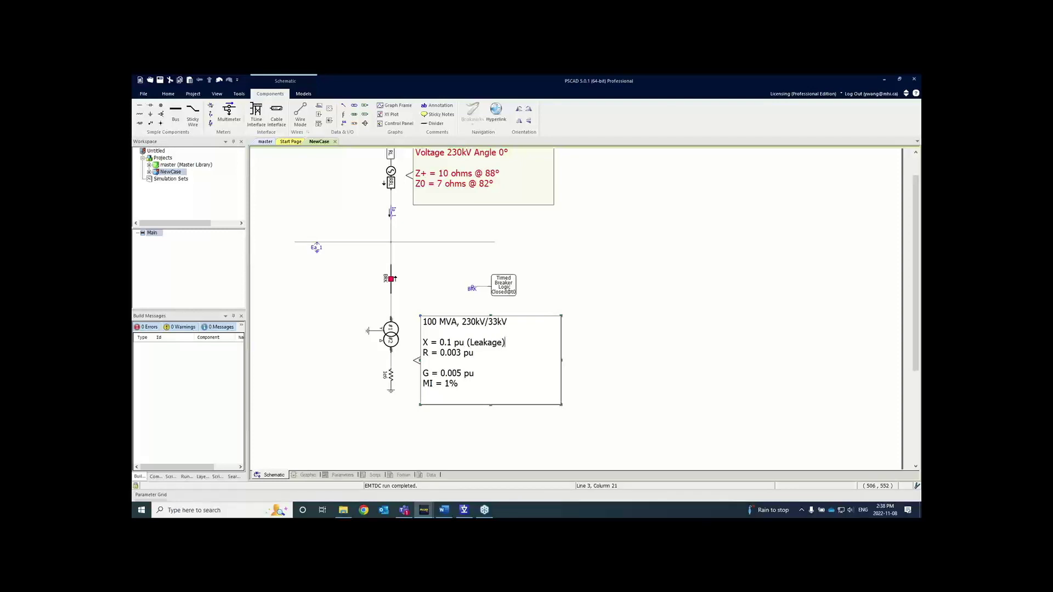
{"action": "type", "text": "(Copper Loss)"}
{"action": "left_click", "coordinate": [491, 374]}
{"action": "type", "text": "(Eddy current)"}
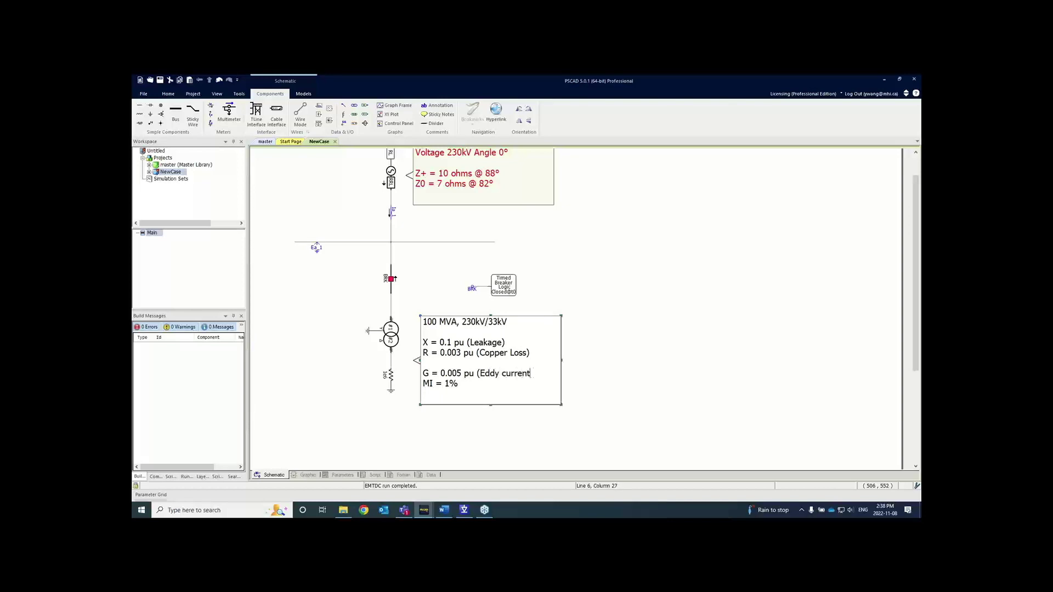
{"action": "left_click", "coordinate": [676, 373]}
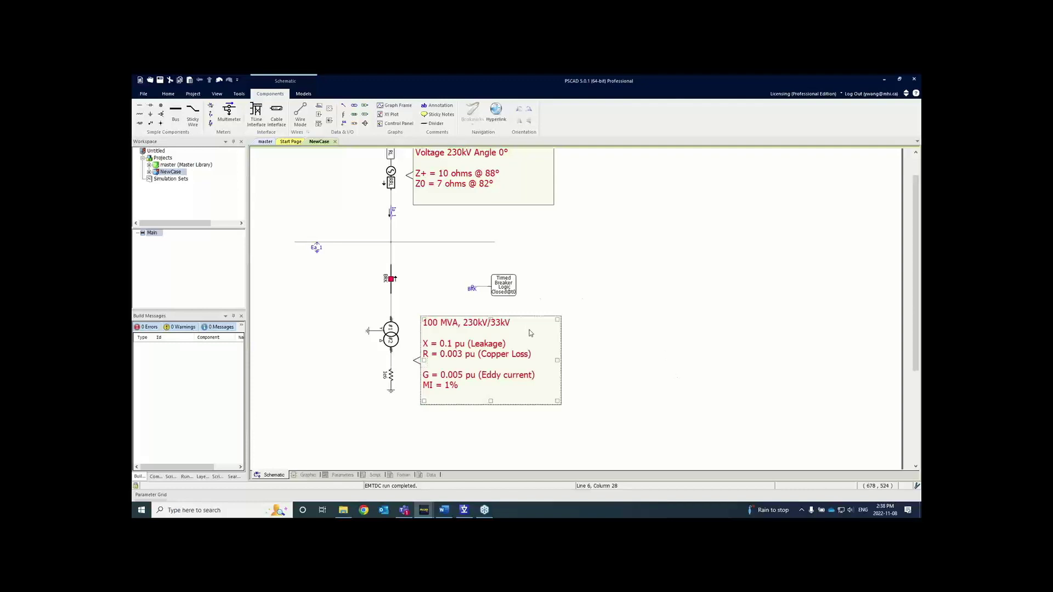
Open the transformer's parameters beside its note and check the MVA rating and positive-sequence leakage reactance.
{"action": "left_click", "coordinate": [396, 340]}
{"action": "double_click", "coordinate": [391, 339]}
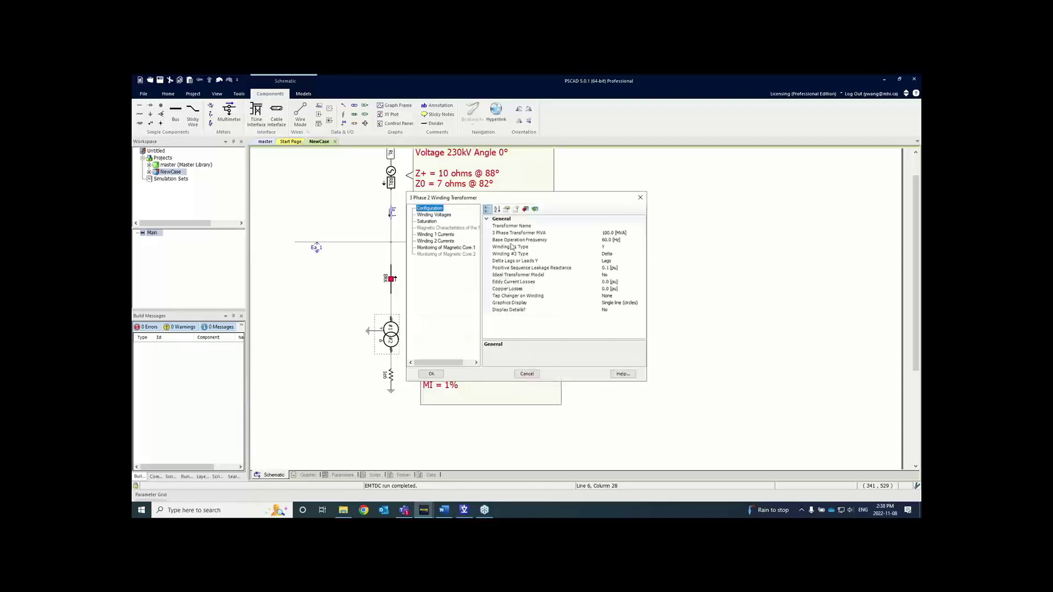
{"action": "left_click_drag", "start_coordinate": [513, 200], "coordinate": [682, 228]}
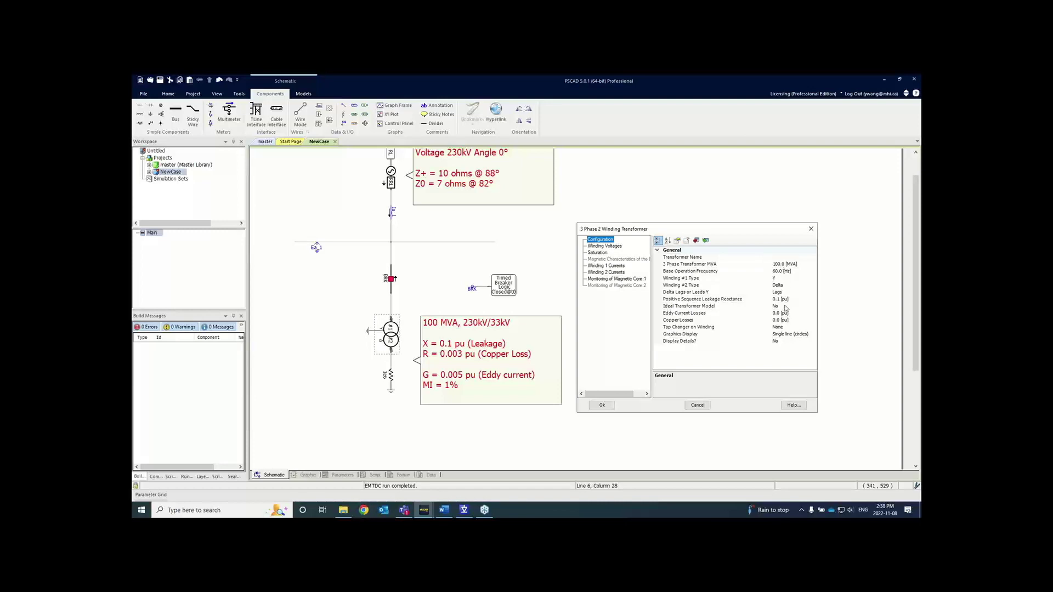
{"action": "left_click", "coordinate": [707, 266]}
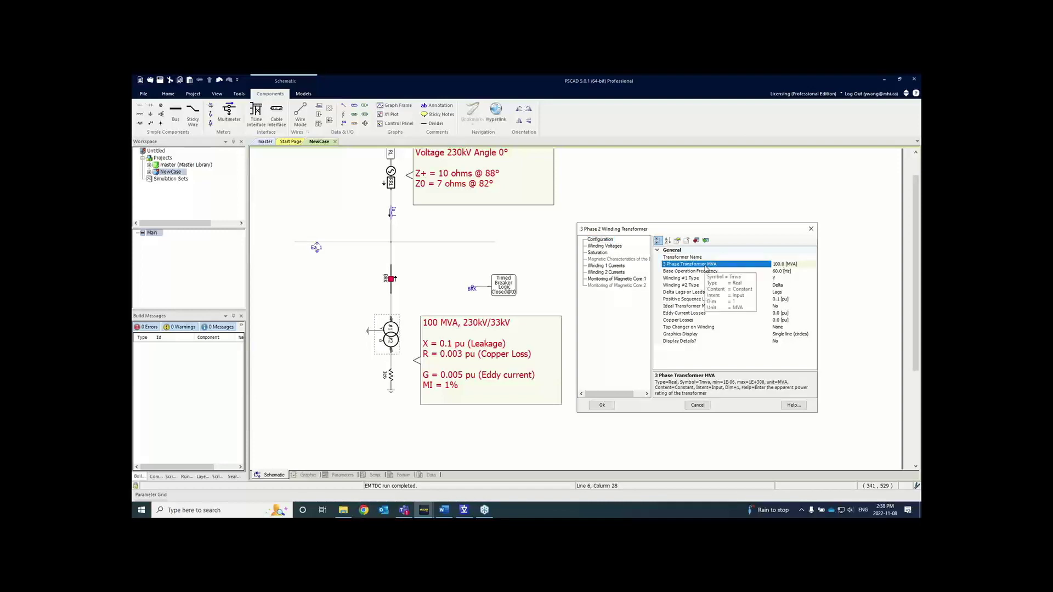
{"action": "left_click", "coordinate": [785, 264]}
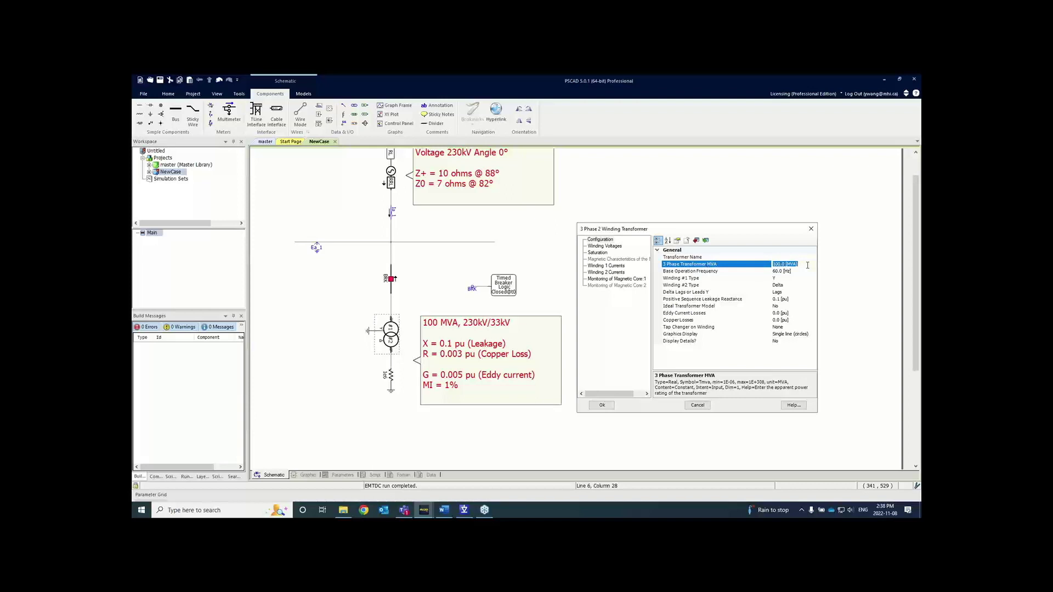
{"action": "left_click", "coordinate": [792, 300]}
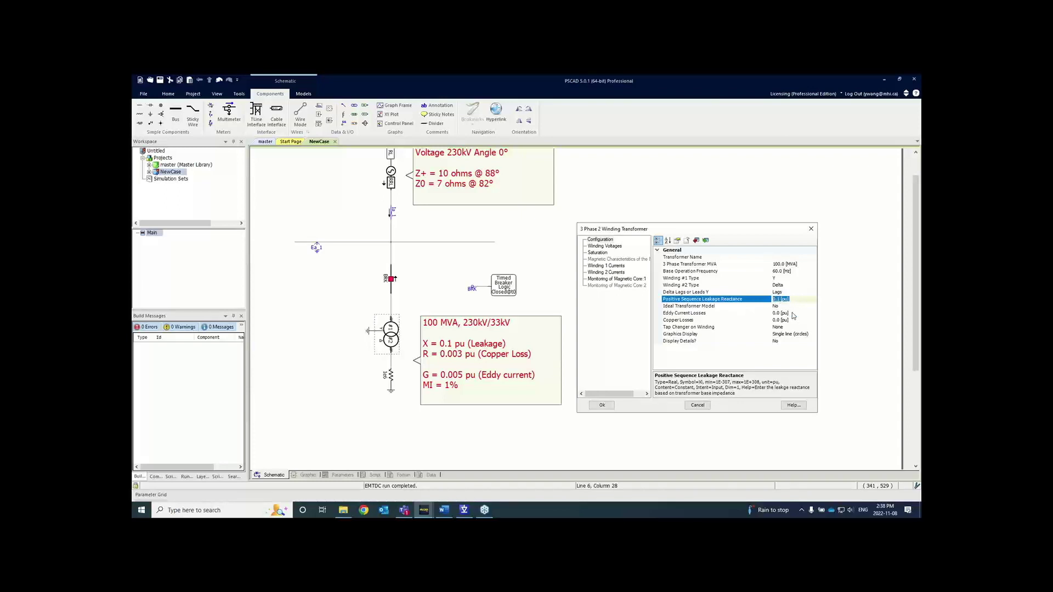
Set the transformer's eddy current losses to 0.005 pu and copper losses to 0.003 pu.
{"action": "left_click", "coordinate": [779, 313]}
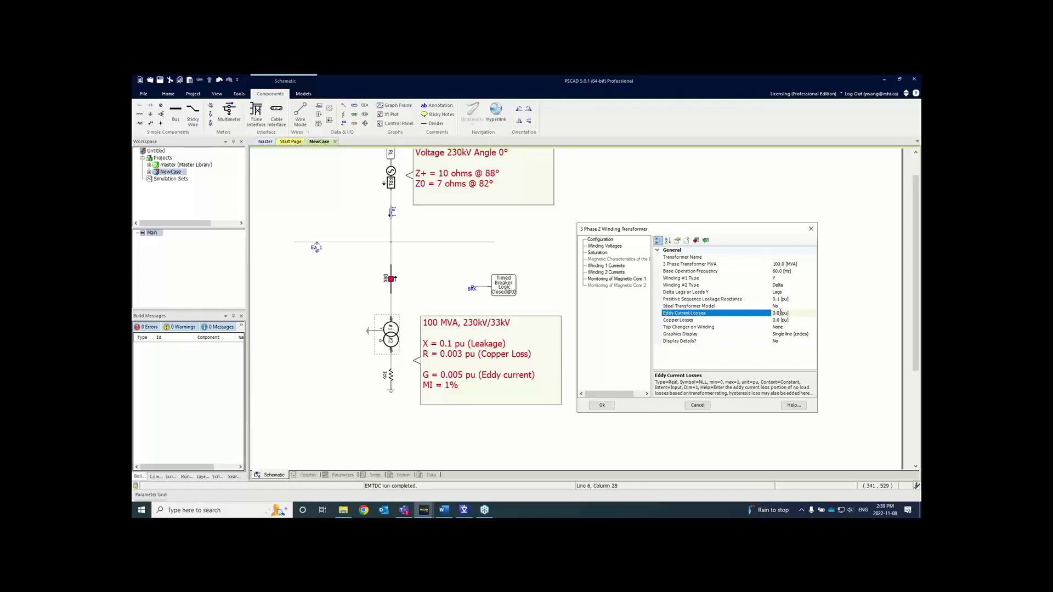
{"action": "double_click", "coordinate": [780, 312]}
{"action": "type", "text": "0.005"}
{"action": "double_click", "coordinate": [777, 320]}
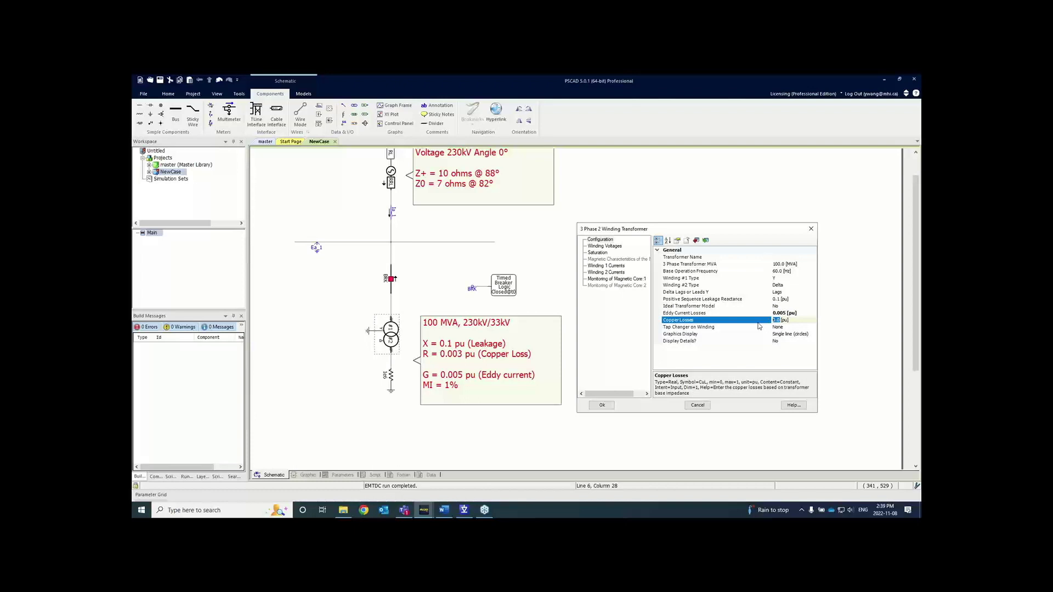
{"action": "type", "text": "0.003"}
{"action": "left_click", "coordinate": [799, 313]}
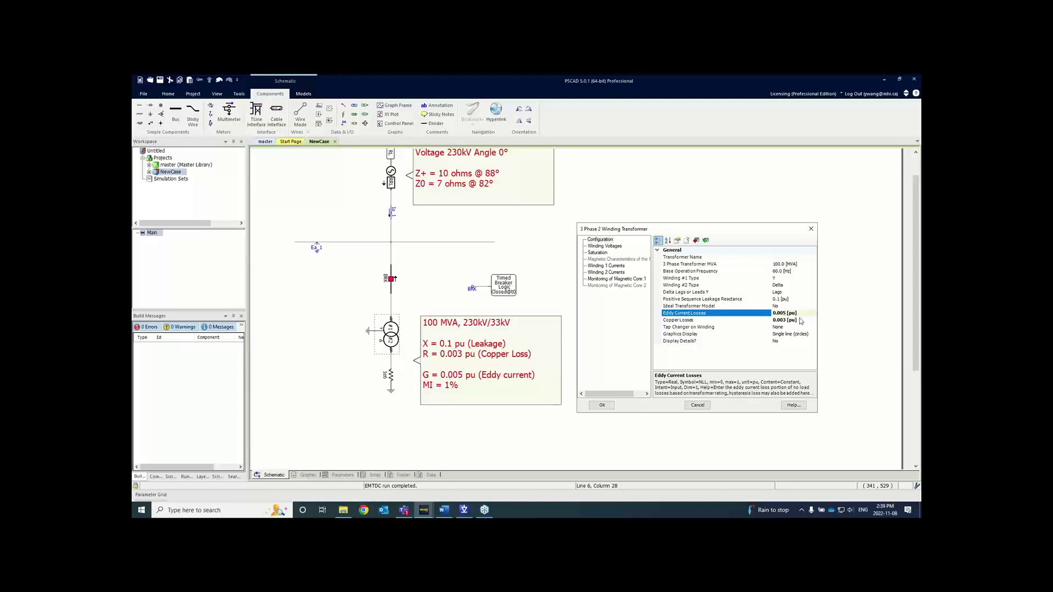
{"action": "left_click", "coordinate": [802, 320]}
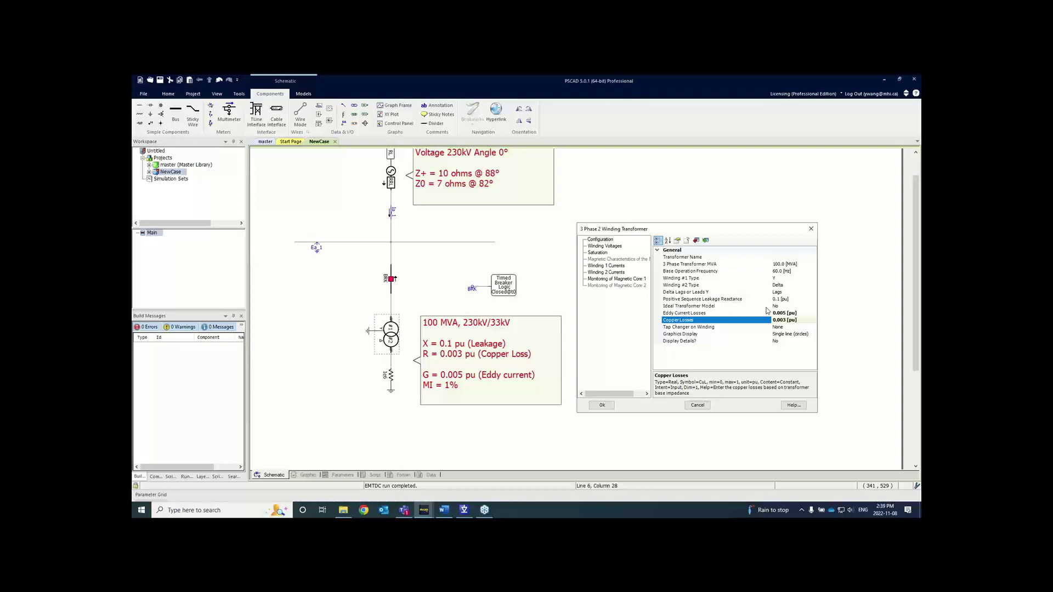
Set the transformer's Ideal Transformer Model option to Yes and recheck its eddy current and copper losses.
{"action": "left_click", "coordinate": [692, 307]}
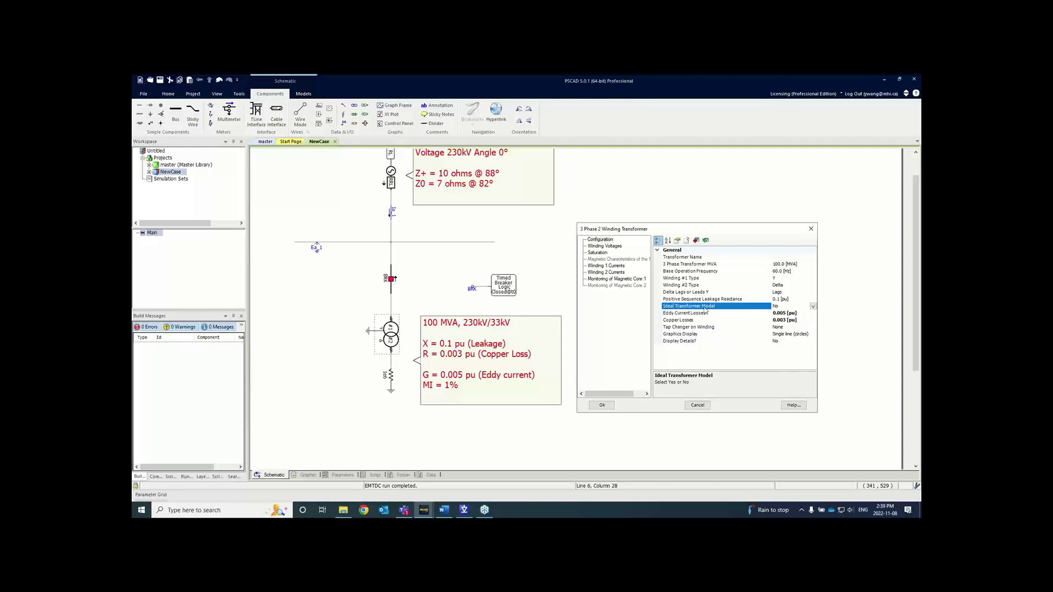
{"action": "left_click", "coordinate": [813, 306]}
{"action": "left_click", "coordinate": [783, 320]}
{"action": "key", "text": "Down"}
{"action": "key", "text": "Down"}
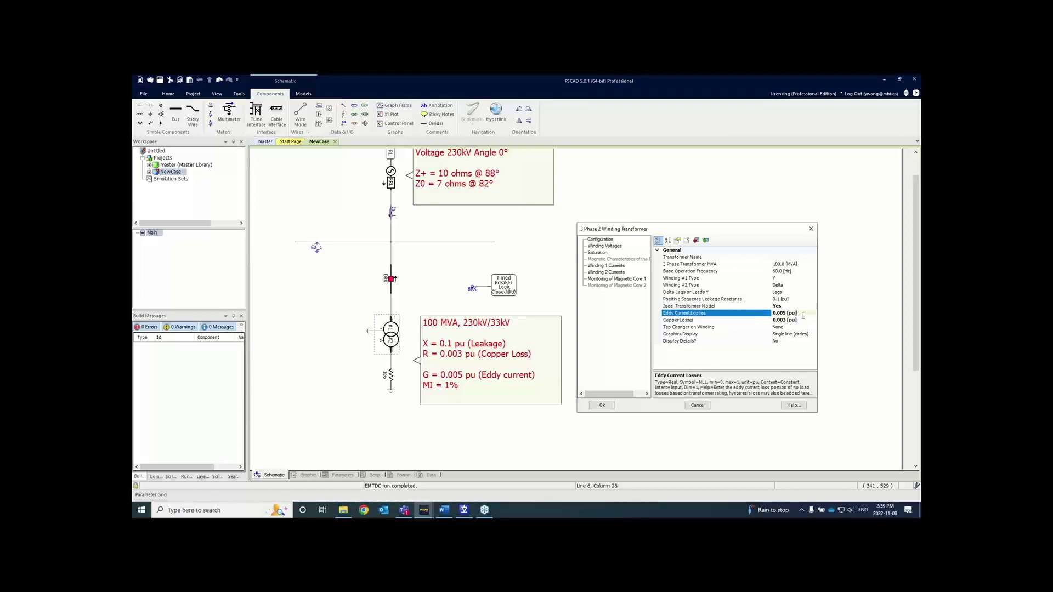
{"action": "left_click", "coordinate": [804, 319]}
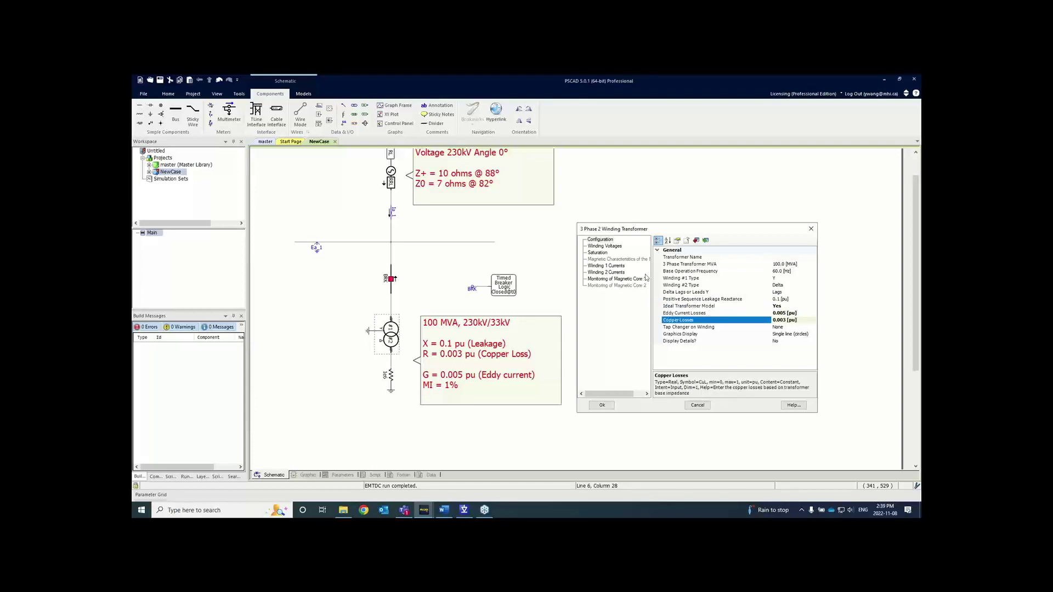
Set the transformer's winding 2 line-to-line voltage to 33 kV.
{"action": "left_click_drag", "start_coordinate": [610, 233], "coordinate": [603, 232]}
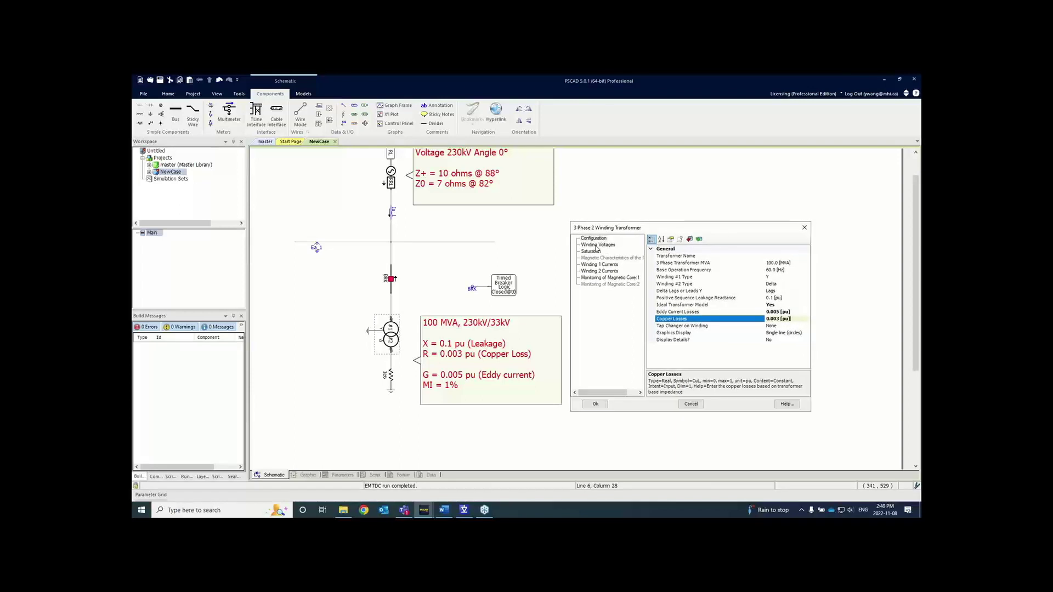
{"action": "left_click", "coordinate": [597, 245]}
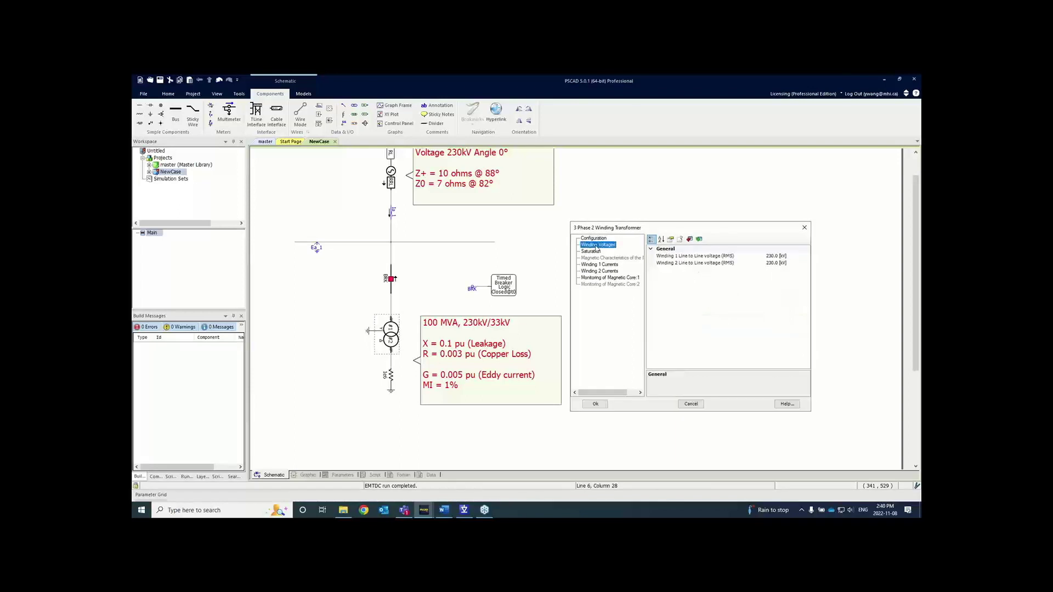
{"action": "left_click", "coordinate": [673, 256]}
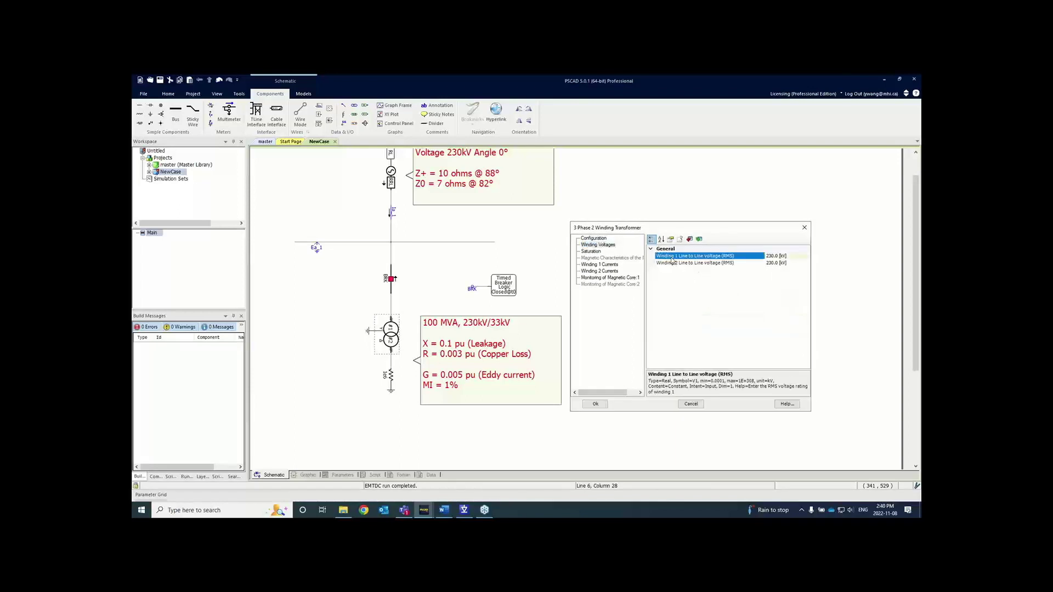
{"action": "left_click", "coordinate": [777, 264]}
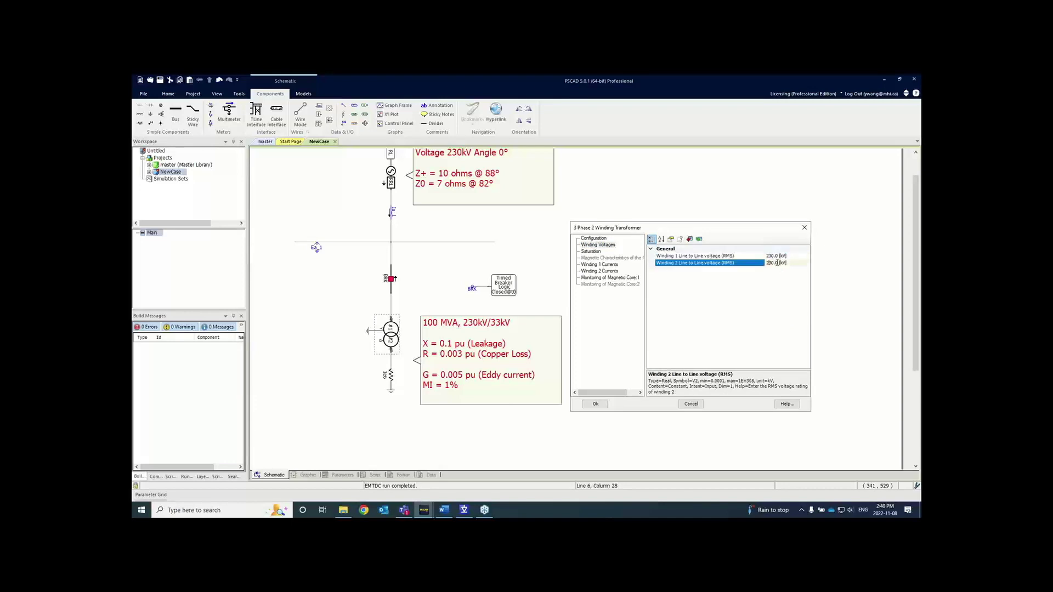
{"action": "double_click", "coordinate": [777, 263]}
{"action": "type", "text": "33"}
{"action": "key", "text": "Return"}
Enable saturation for the transformer.
{"action": "left_click", "coordinate": [591, 251]}
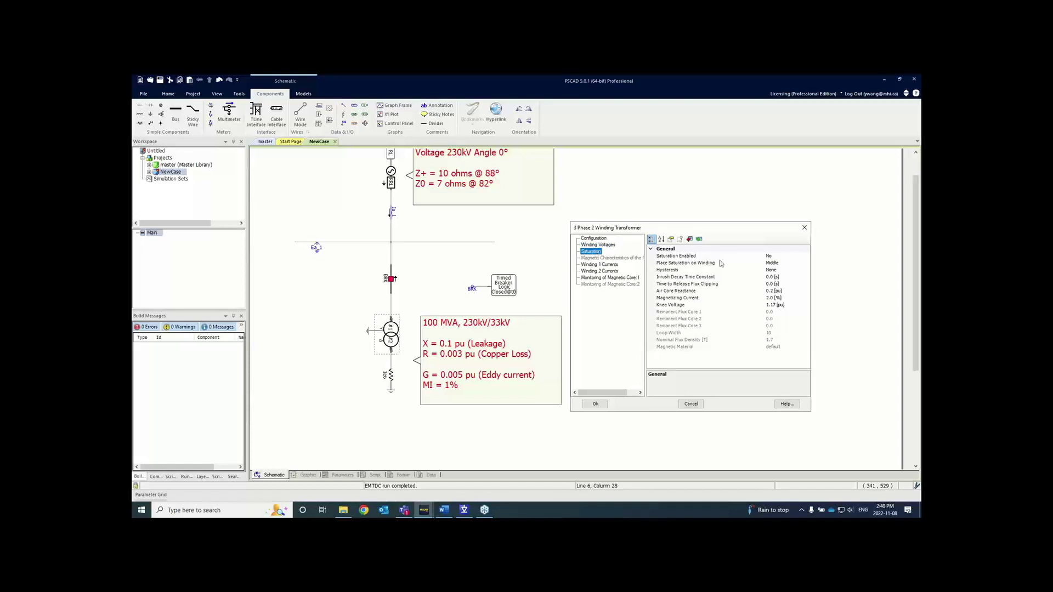
{"action": "left_click", "coordinate": [777, 256]}
{"action": "left_click", "coordinate": [806, 256]}
{"action": "left_click", "coordinate": [769, 271]}
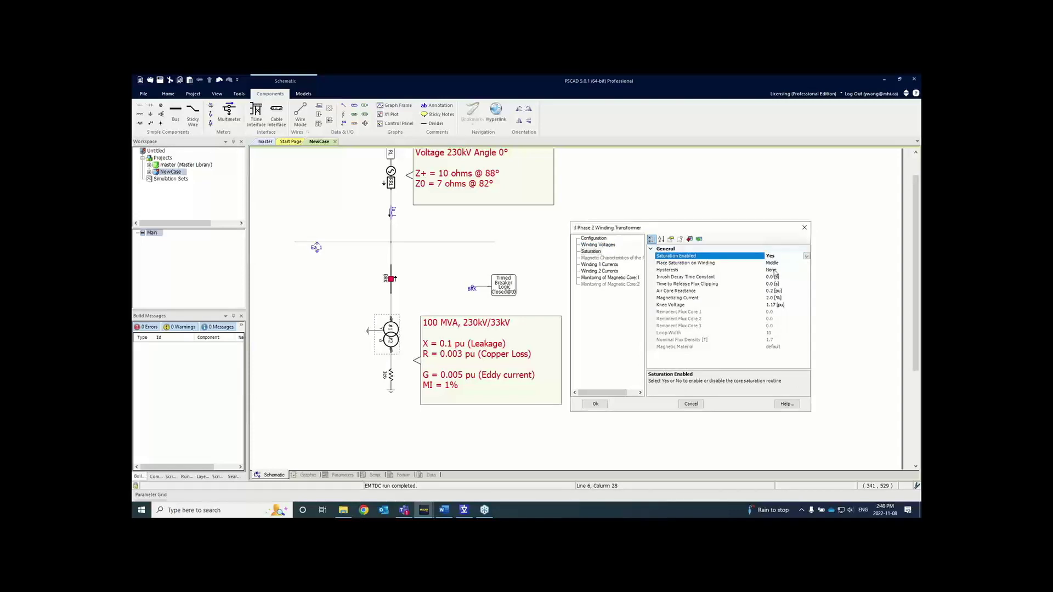
Set the transformer's magnetizing current to 1.0 % in the saturation settings.
{"action": "key", "text": "Down"}
{"action": "key", "text": "Down"}
{"action": "key", "text": "Down"}
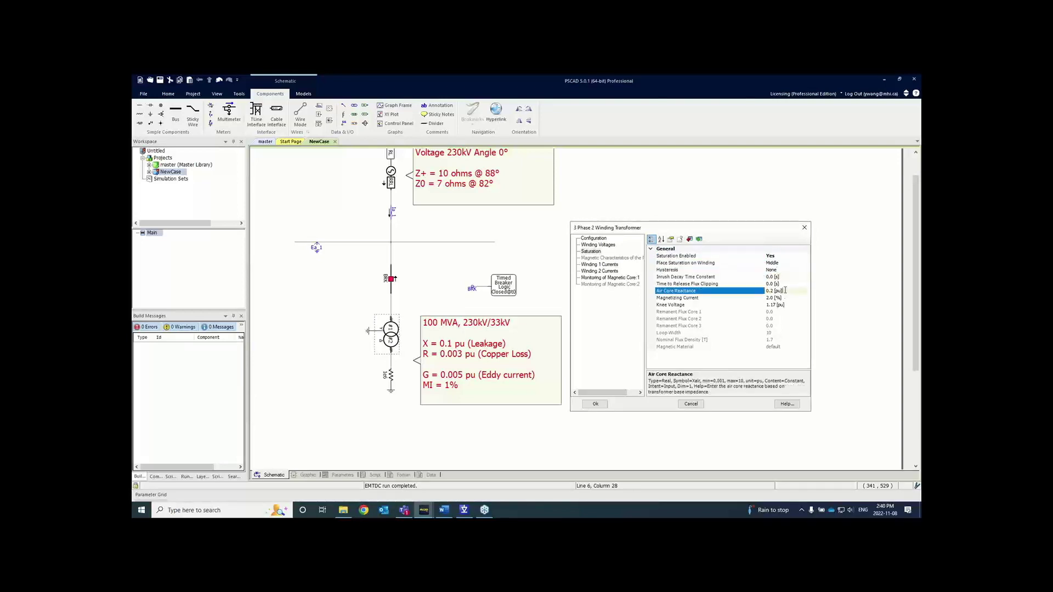
{"action": "key", "text": "Down"}
{"action": "key", "text": "Down"}
{"action": "key", "text": "Down"}
{"action": "left_click", "coordinate": [771, 298]}
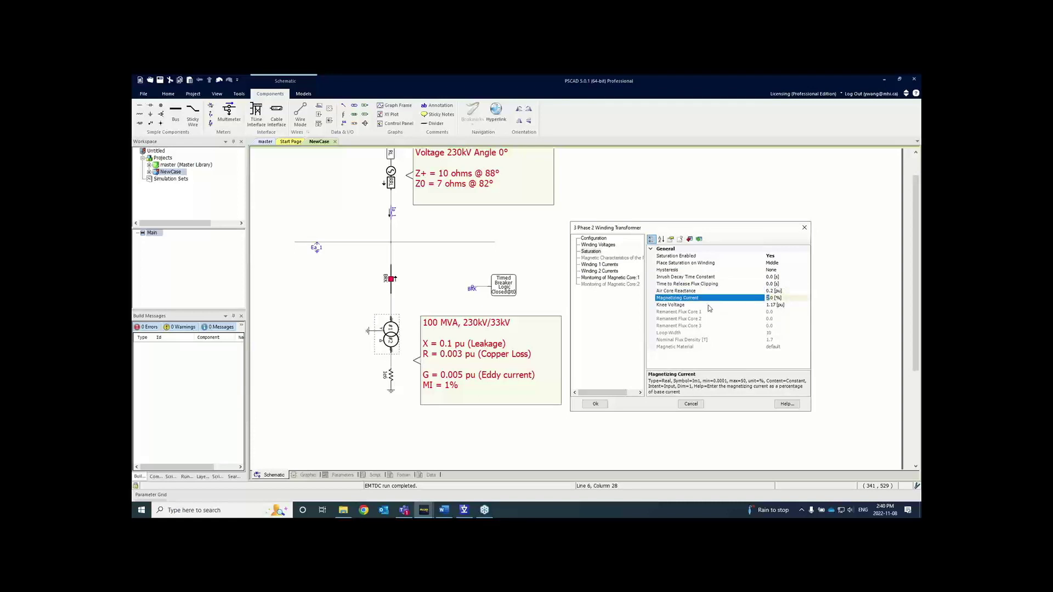
{"action": "left_click", "coordinate": [789, 297]}
{"action": "left_click", "coordinate": [792, 304]}
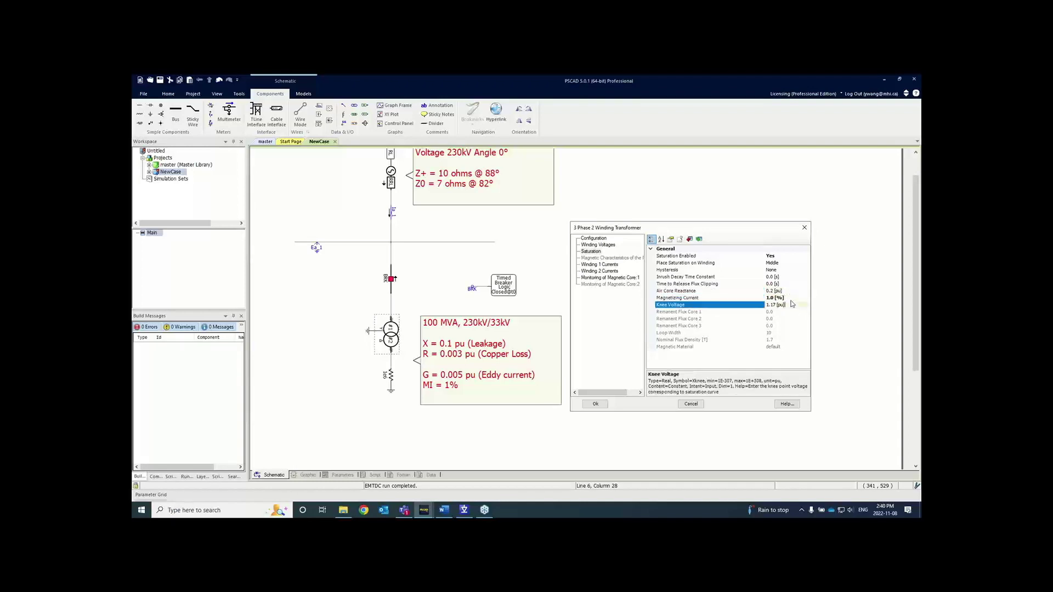
Review the transformer's eddy current and copper losses, winding voltages, saturation option and magnetizing current.
{"action": "left_click", "coordinate": [594, 240]}
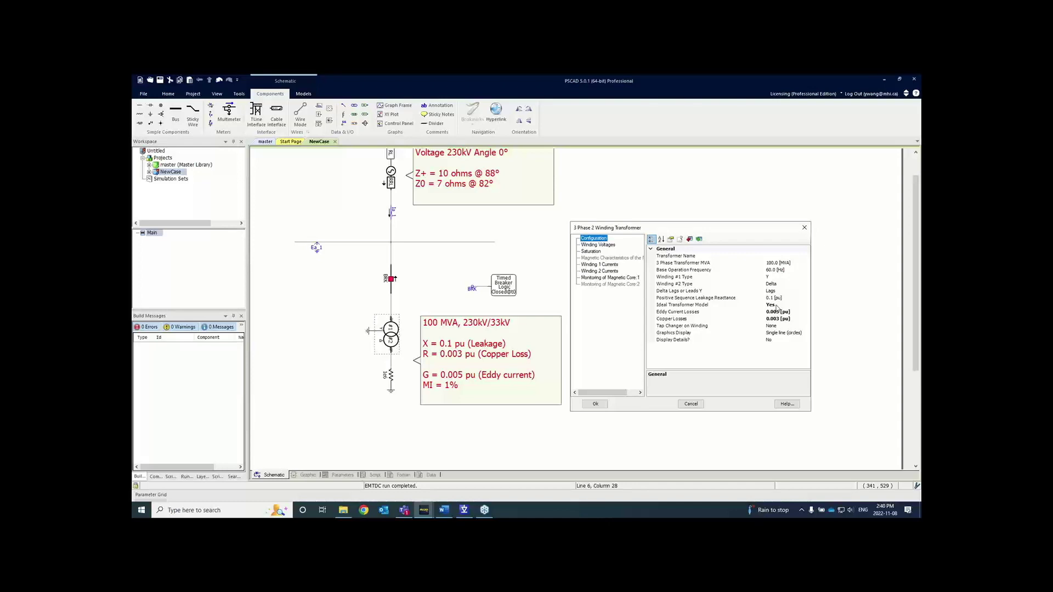
{"action": "left_click", "coordinate": [732, 311]}
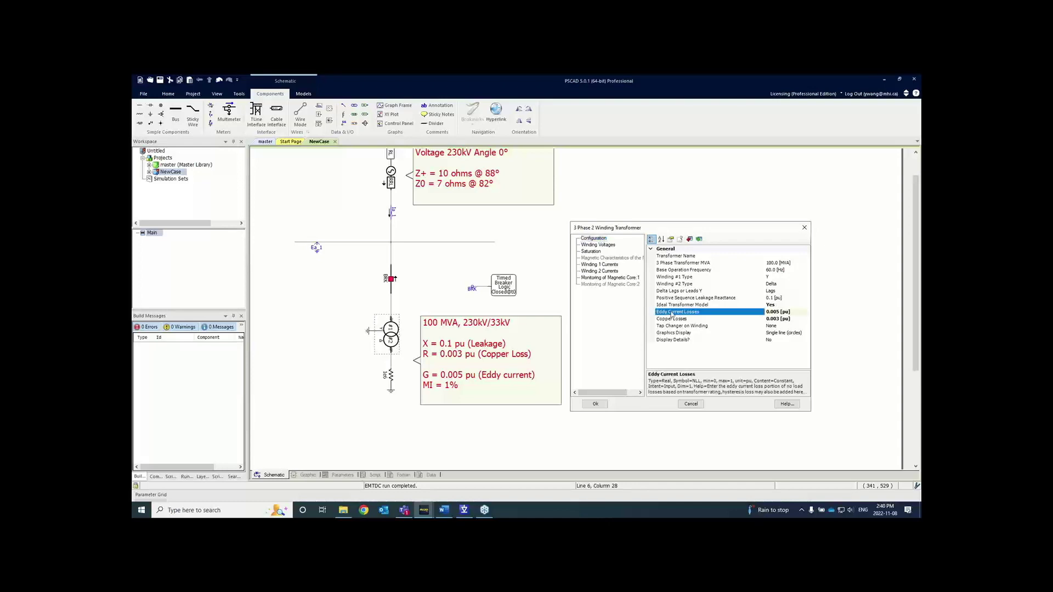
{"action": "left_click", "coordinate": [801, 312]}
{"action": "left_click", "coordinate": [798, 318]}
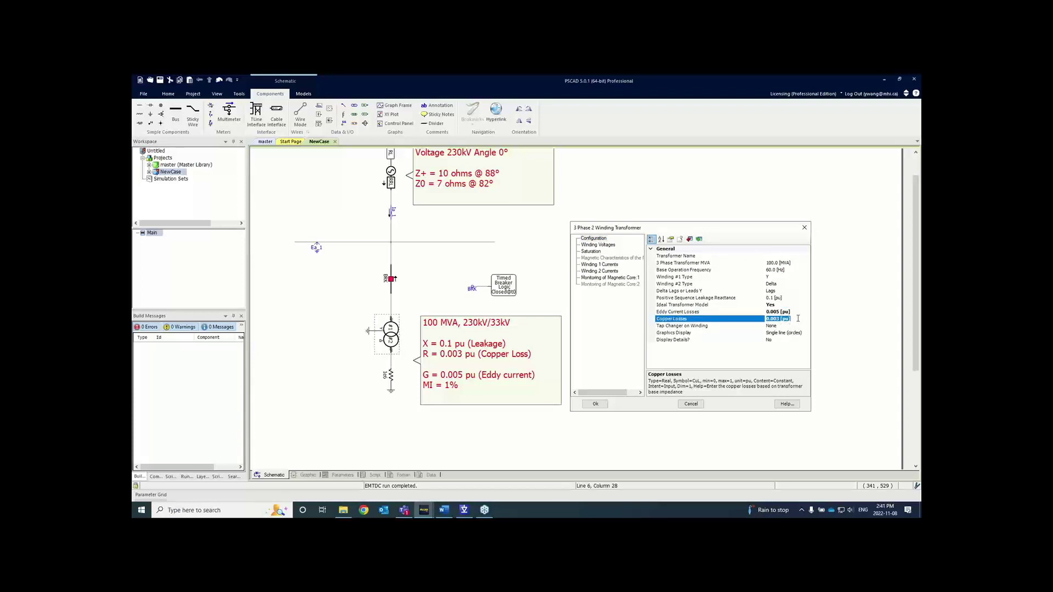
{"action": "left_click", "coordinate": [599, 245]}
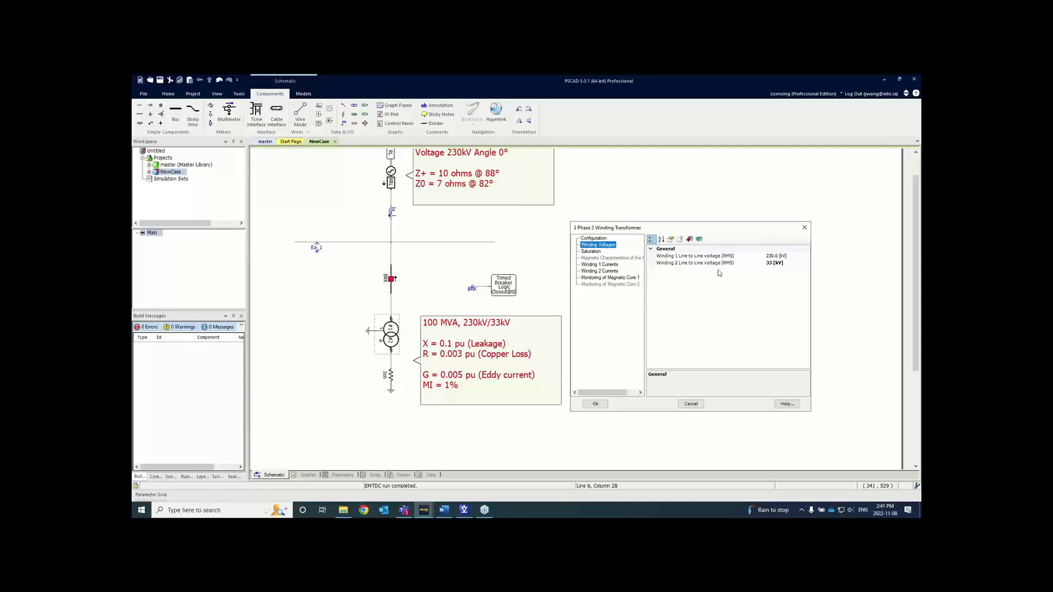
{"action": "left_click", "coordinate": [592, 252]}
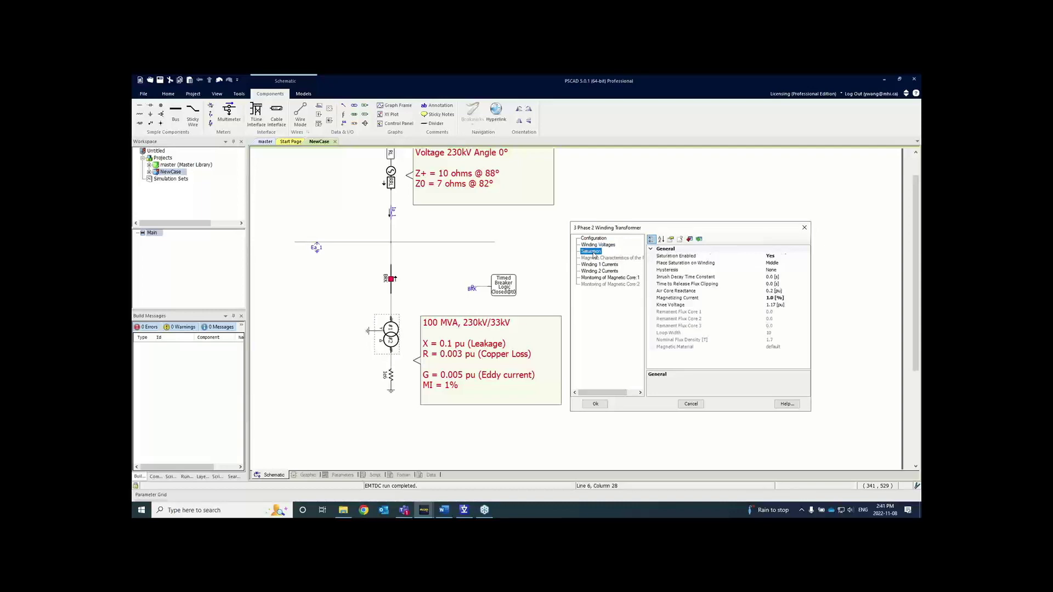
{"action": "left_click", "coordinate": [680, 256]}
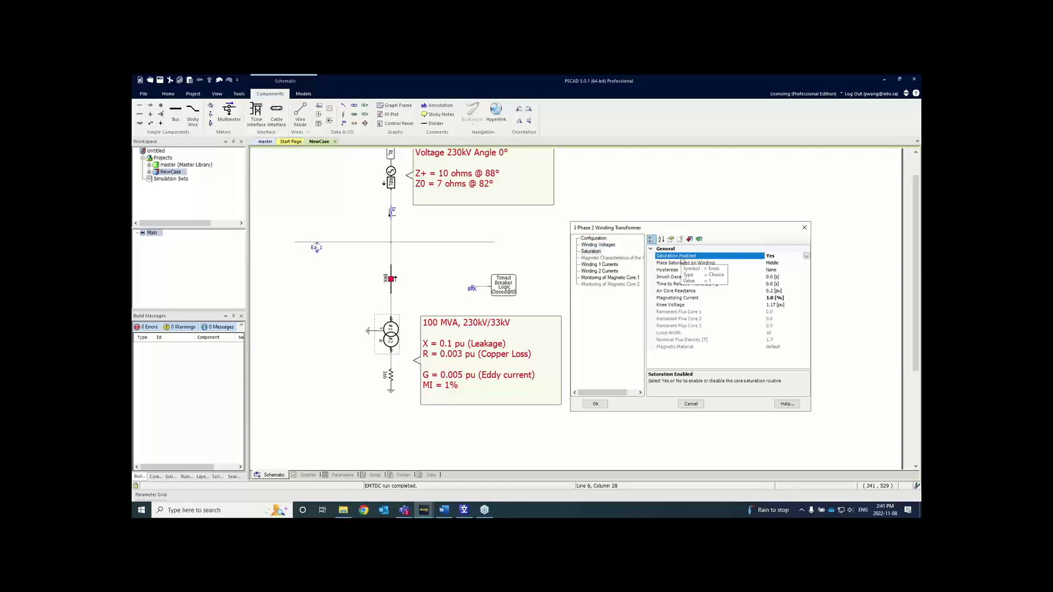
{"action": "left_click", "coordinate": [785, 257]}
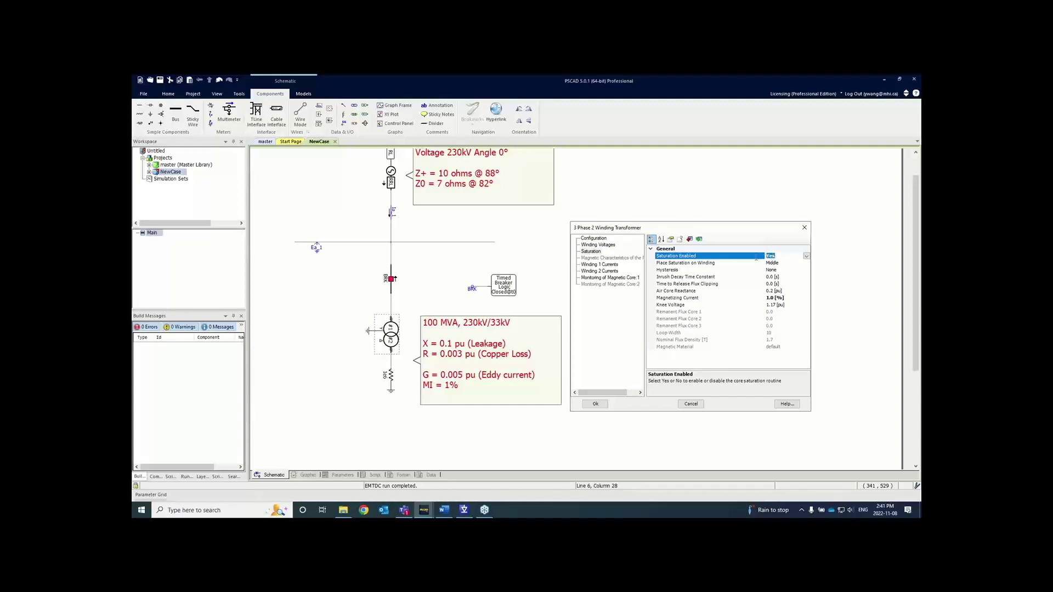
{"action": "left_click", "coordinate": [678, 298]}
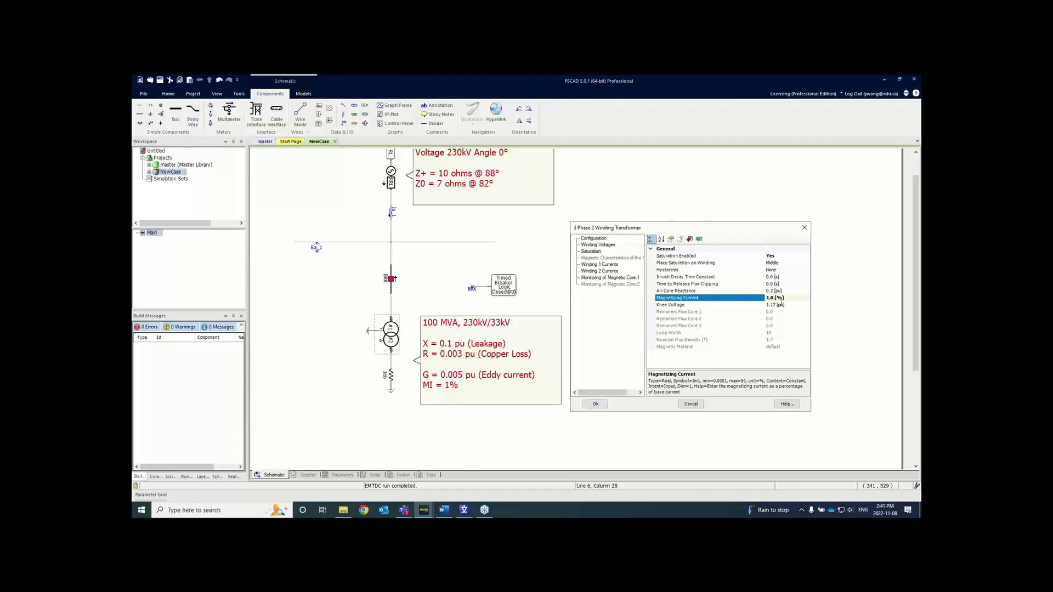
Recheck the transformer's configuration, winding voltage and saturation parameters and accept them.
{"action": "left_click", "coordinate": [597, 245]}
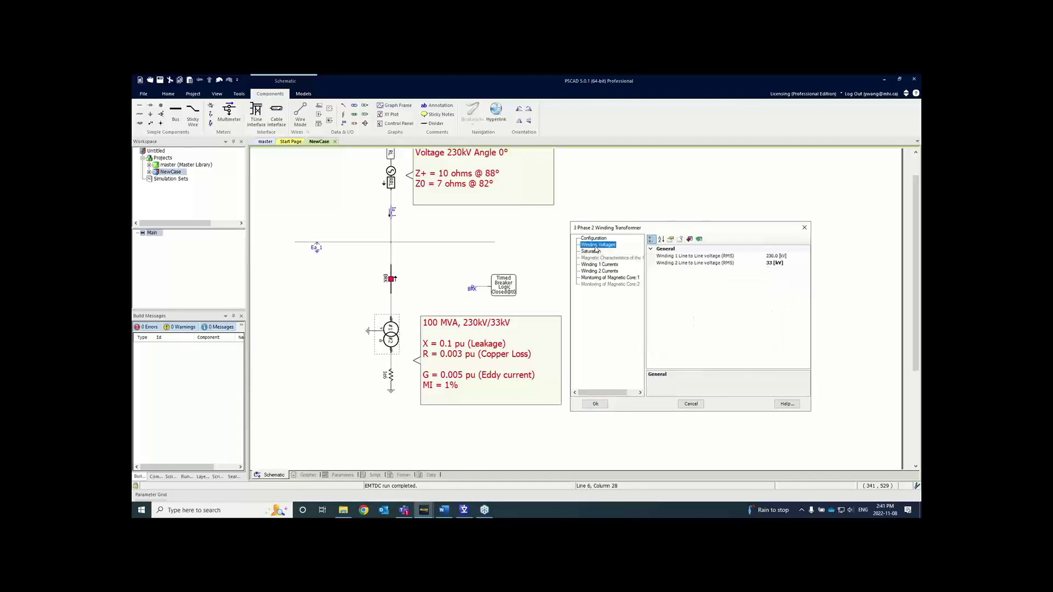
{"action": "left_click", "coordinate": [594, 238]}
{"action": "left_click", "coordinate": [597, 245]}
{"action": "left_click", "coordinate": [590, 251]}
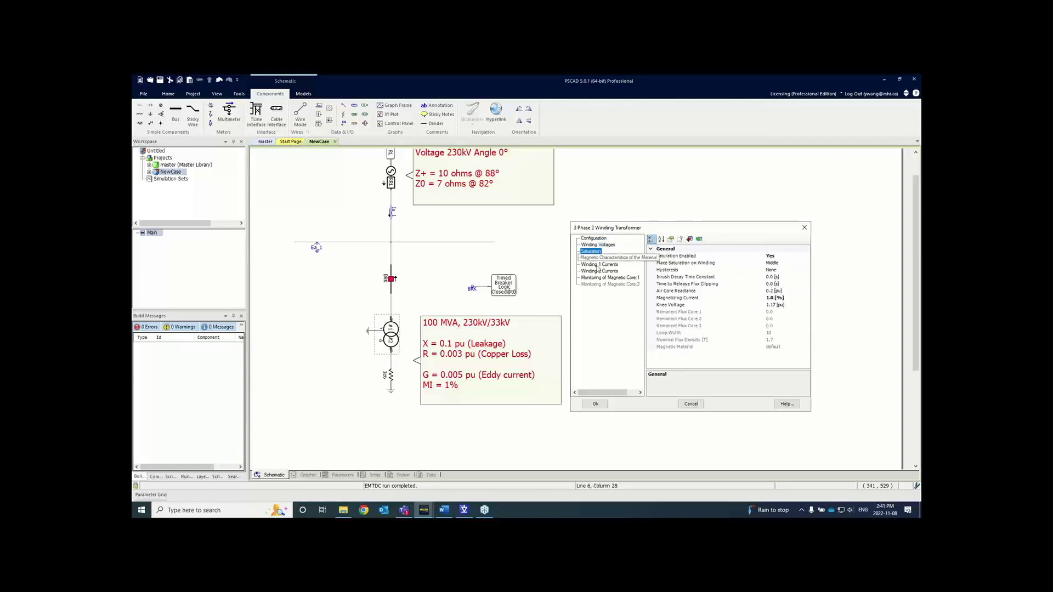
{"action": "left_click", "coordinate": [595, 405]}
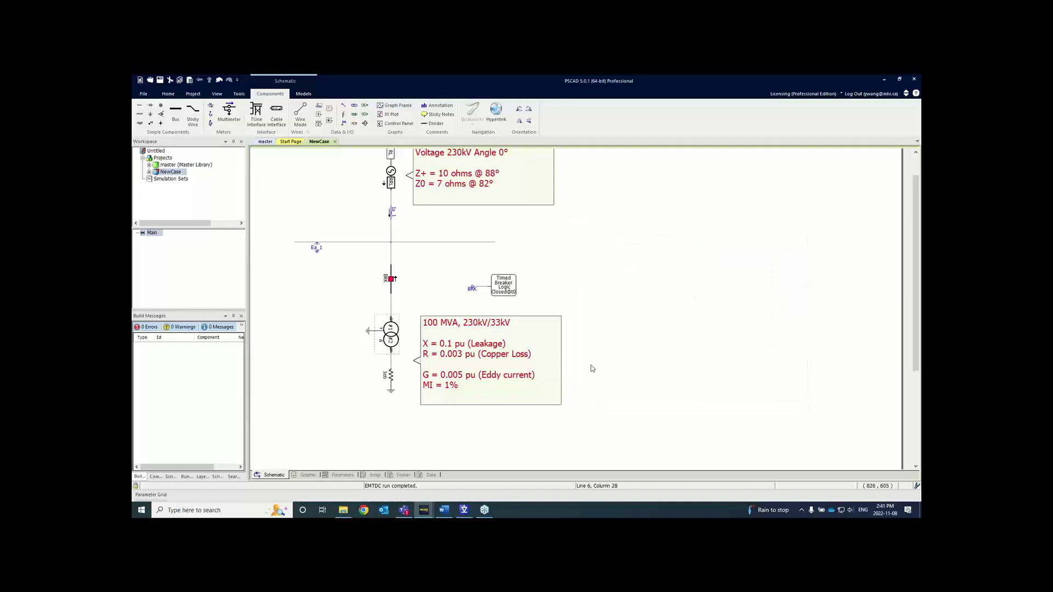
Reopen the transformer's parameters to verify the configuration, winding voltages and saturation settings.
{"action": "double_click", "coordinate": [390, 334]}
{"action": "left_click_drag", "start_coordinate": [466, 201], "coordinate": [638, 197]}
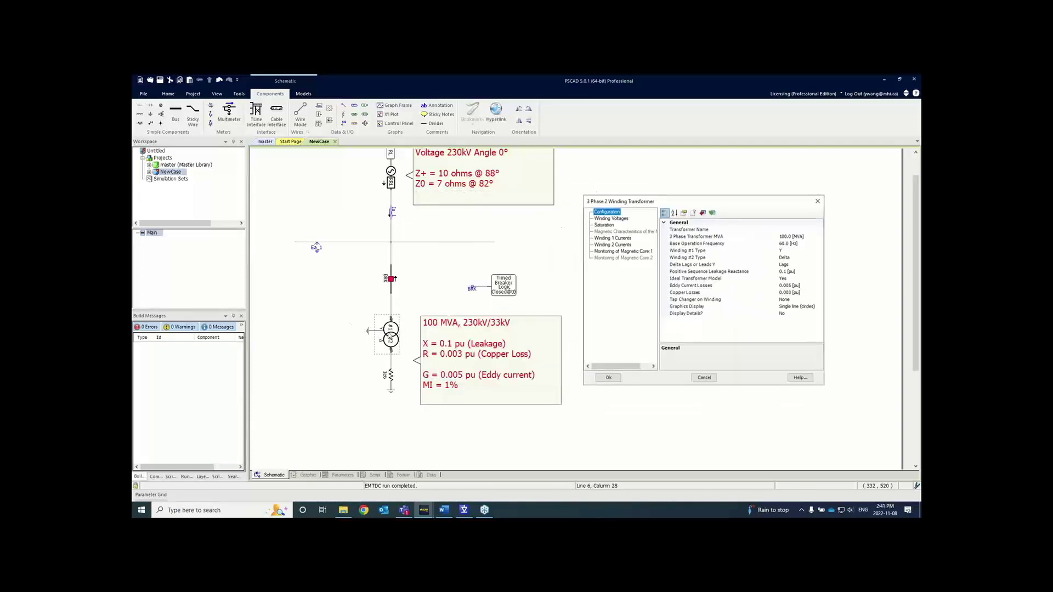
{"action": "left_click", "coordinate": [623, 219]}
{"action": "left_click", "coordinate": [608, 226]}
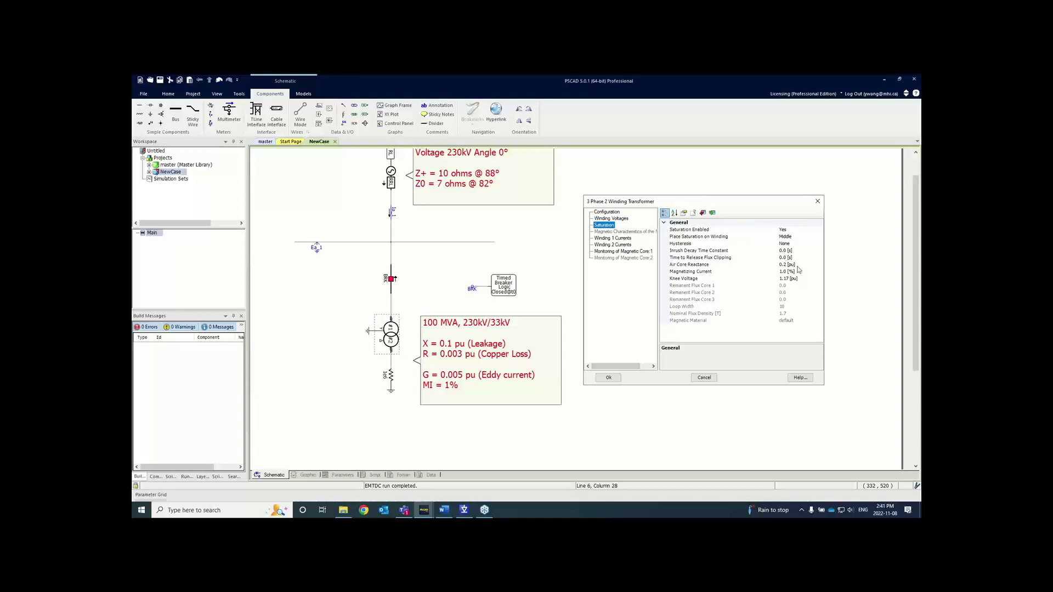
{"action": "left_click", "coordinate": [608, 379]}
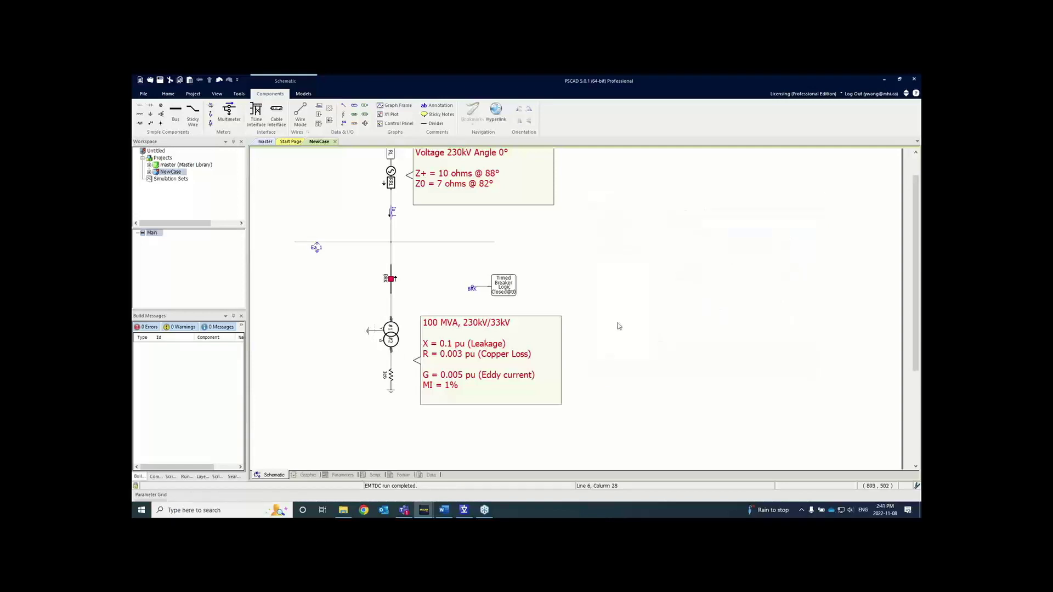
{"action": "left_click", "coordinate": [518, 368]}
{"action": "scroll", "coordinate": [560, 293], "scroll_direction": "up", "scroll_amount": 1}
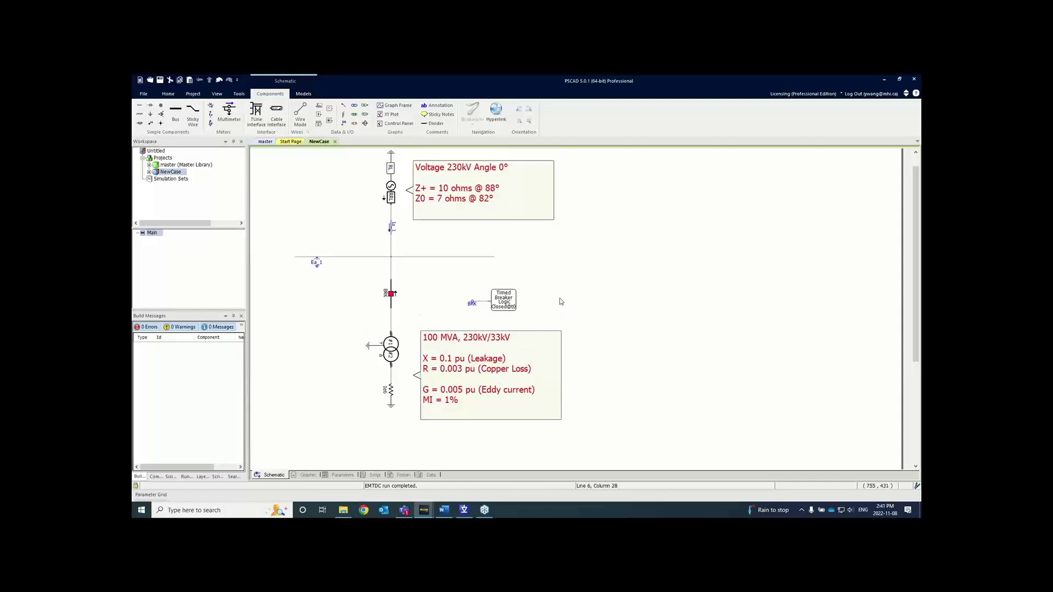
{"action": "left_click", "coordinate": [520, 368]}
{"action": "key", "text": "ctrl+v"}
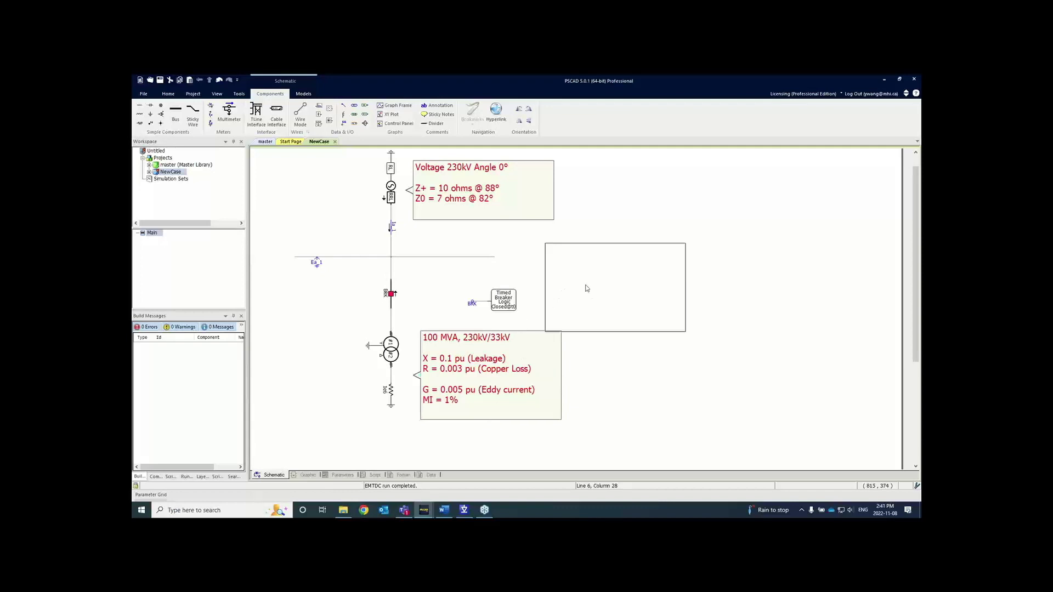
{"action": "left_click", "coordinate": [643, 327]}
{"action": "key", "text": "ctrl+z"}
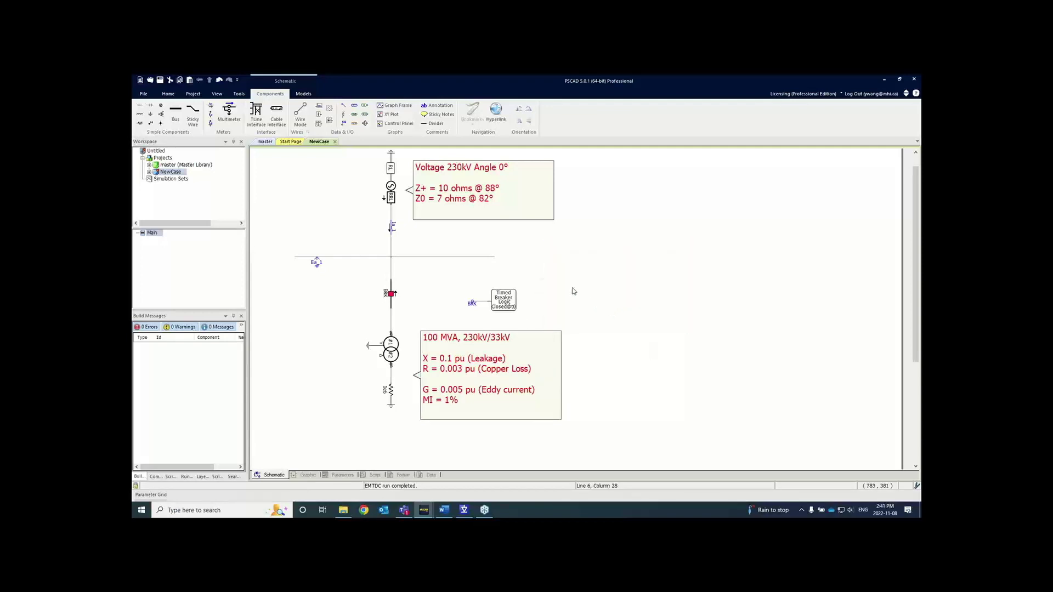
Paste a copy of the transformer's sticky note, clear its text, shorten it and place it beside the Timed Breaker Logic block.
{"action": "key", "text": "ctrl+v"}
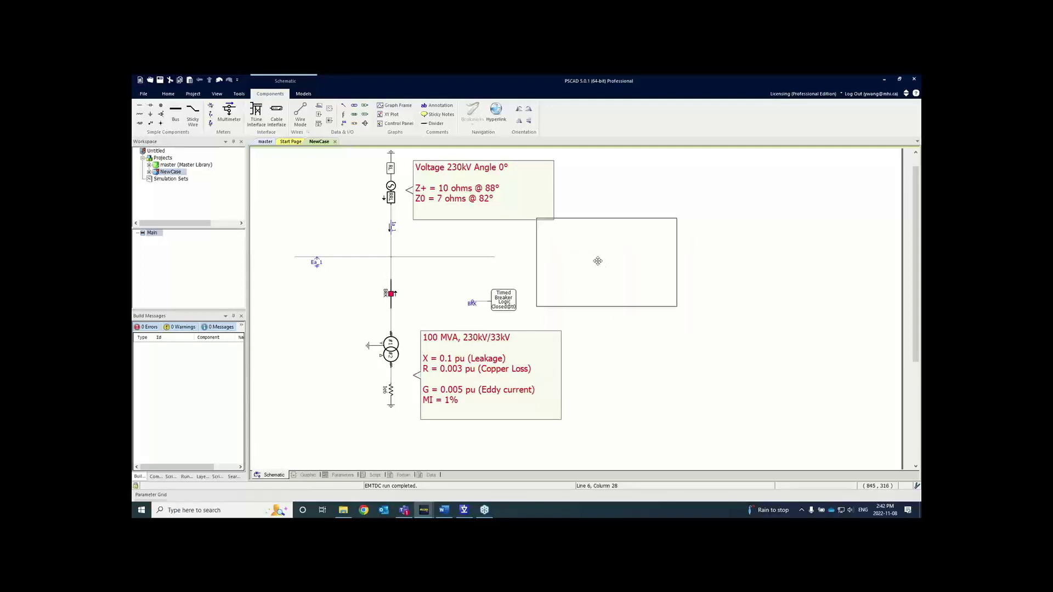
{"action": "left_click", "coordinate": [578, 253]}
{"action": "double_click", "coordinate": [622, 289]}
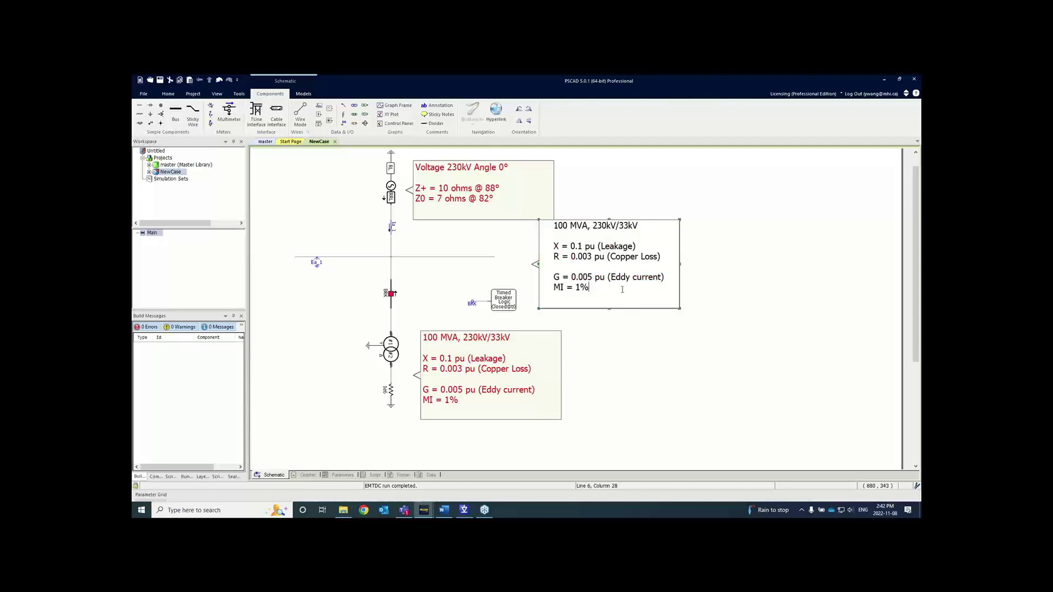
{"action": "left_click_drag", "start_coordinate": [623, 289], "coordinate": [608, 242]}
{"action": "key", "text": "Delete"}
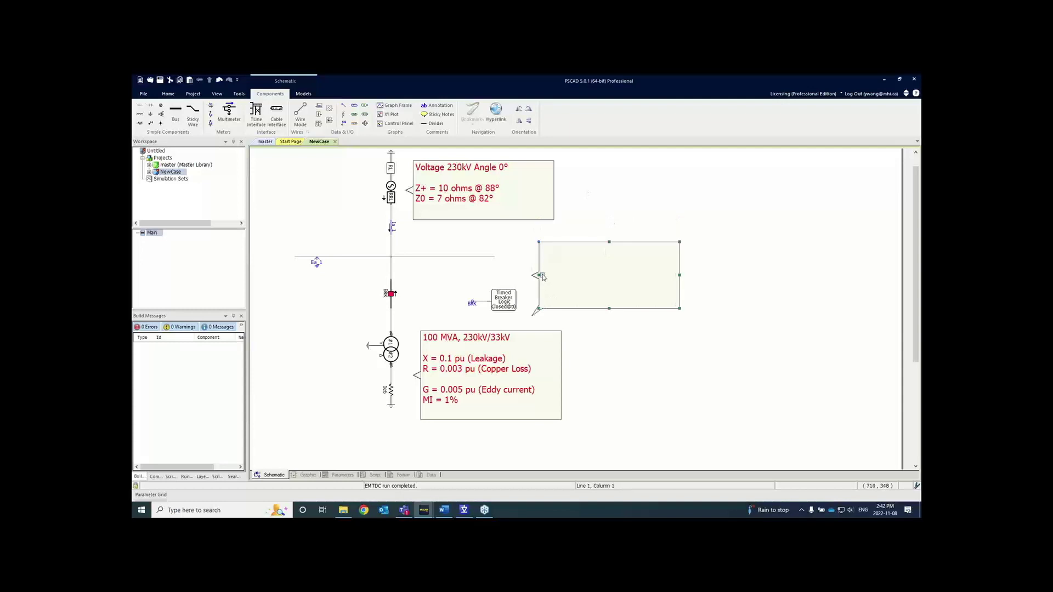
{"action": "left_click_drag", "start_coordinate": [565, 285], "coordinate": [557, 270]}
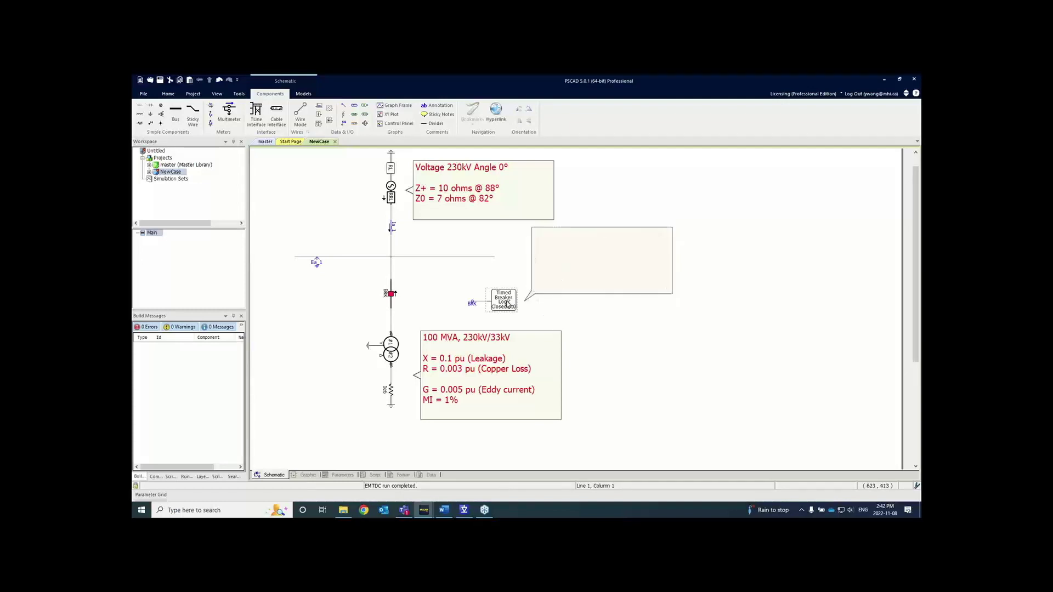
Write "Open", "0.5s" and "Close" on three lines in the blank sticky note by the breaker logic.
{"action": "left_click", "coordinate": [580, 277]}
{"action": "left_click", "coordinate": [568, 267]}
{"action": "type", "text": "Open "}
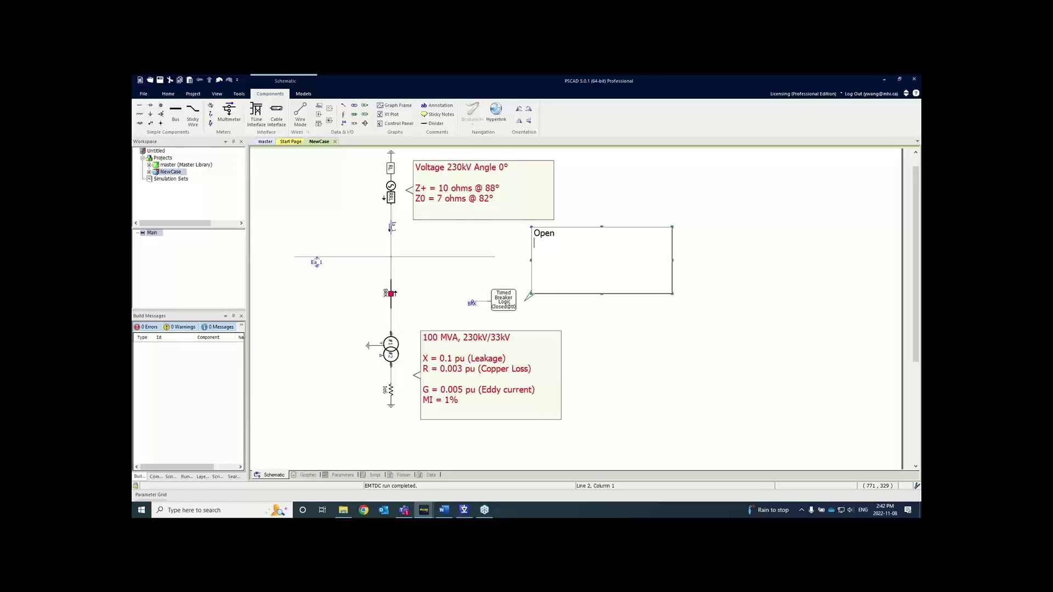
{"action": "type", "text": "0.5s "}
{"action": "type", "text": "Close"}
{"action": "left_click", "coordinate": [647, 320]}
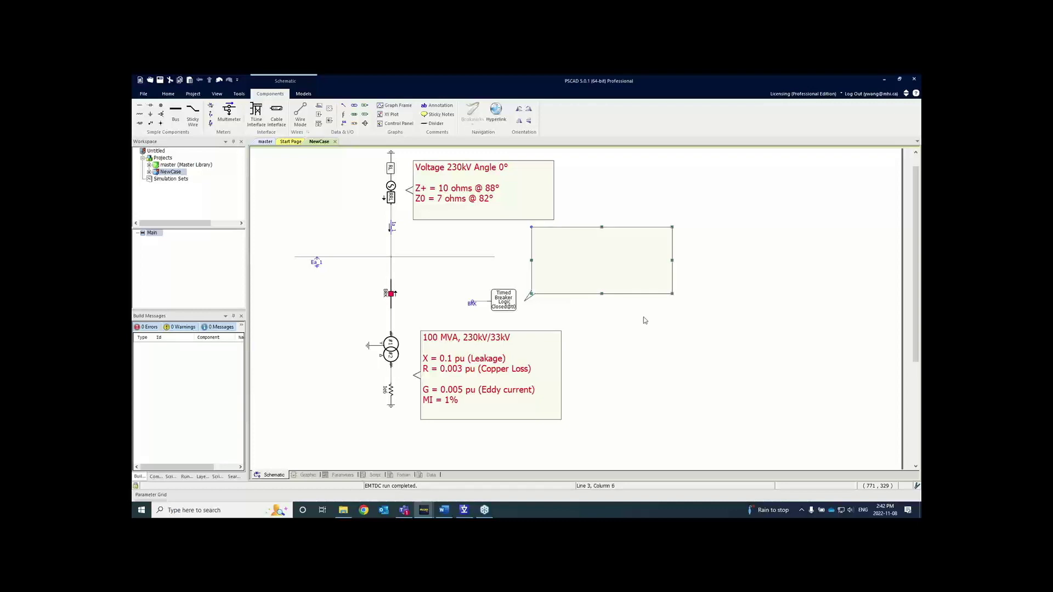
Set the Timed Breaker Logic to 1 breaker operation with an initial state of Open.
{"action": "double_click", "coordinate": [510, 306]}
{"action": "left_click_drag", "start_coordinate": [532, 214], "coordinate": [625, 294]}
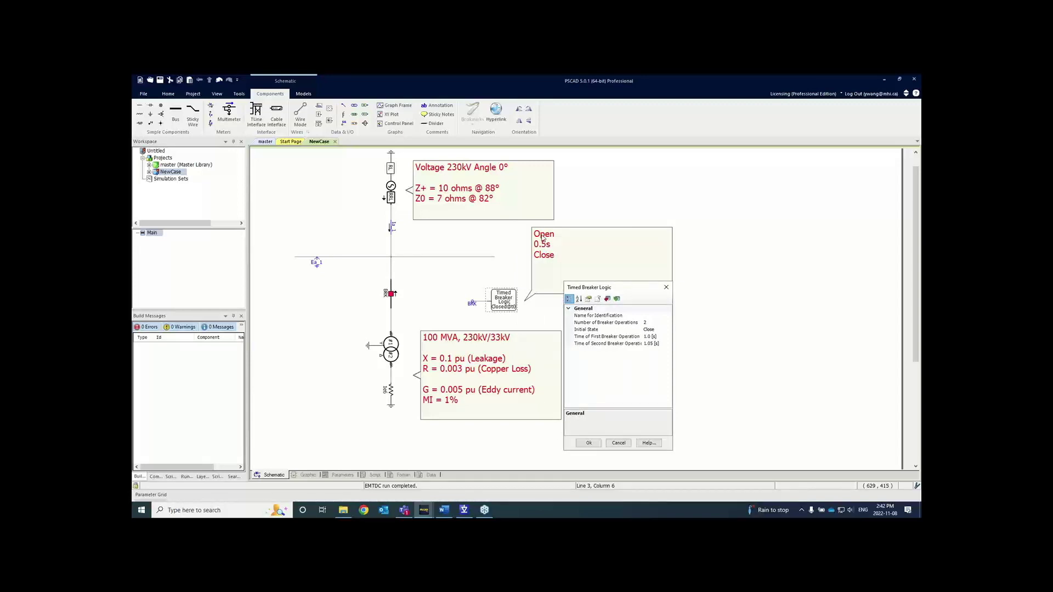
{"action": "left_click", "coordinate": [586, 323]}
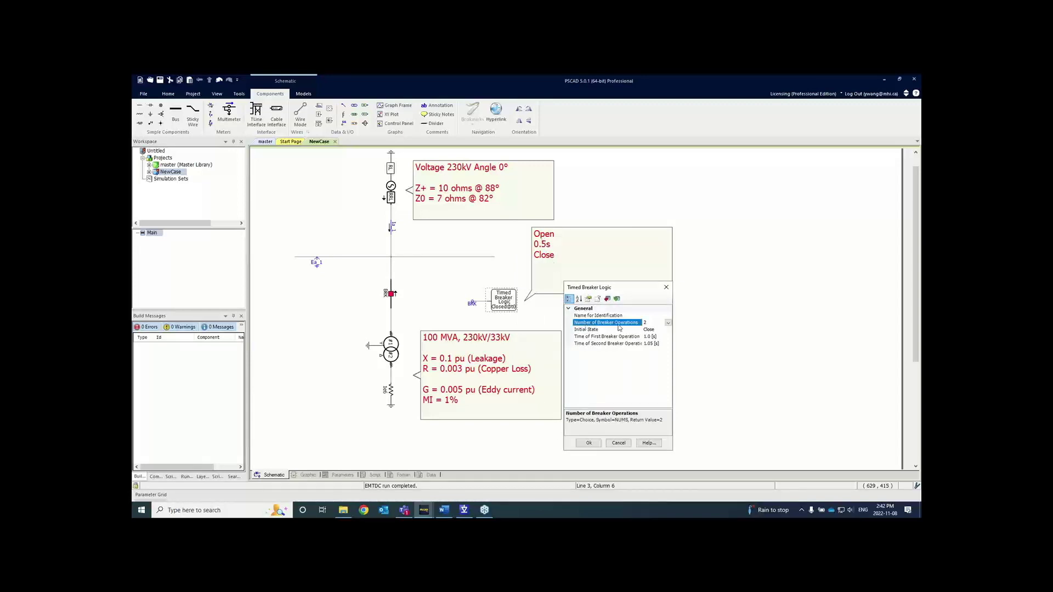
{"action": "left_click", "coordinate": [668, 323]}
{"action": "left_click", "coordinate": [652, 331]}
{"action": "left_click", "coordinate": [639, 330]}
{"action": "left_click", "coordinate": [668, 330]}
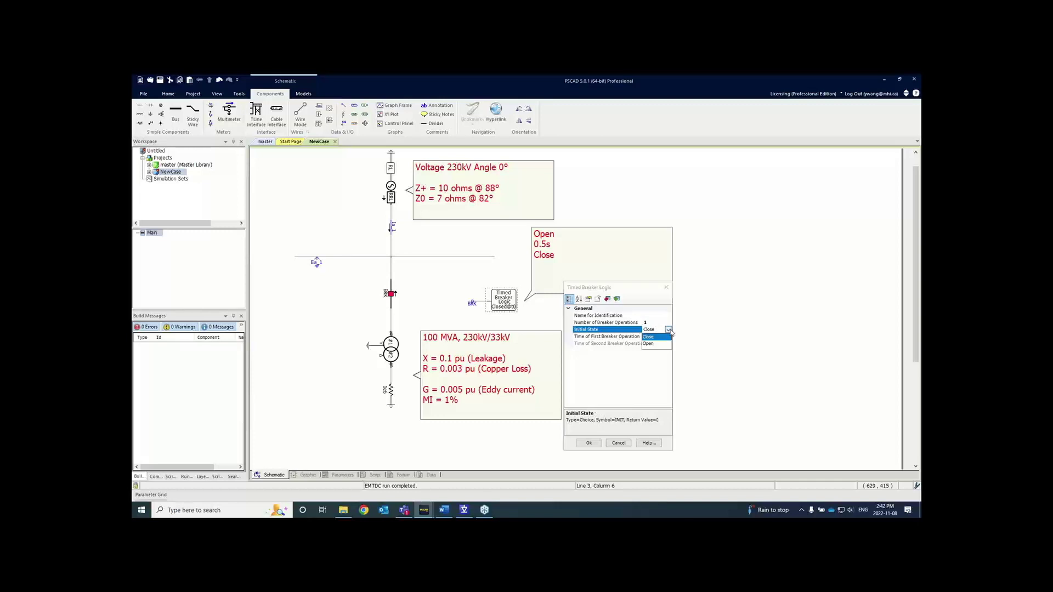
{"action": "left_click", "coordinate": [660, 345]}
Set the time of first breaker operation to 0.5 s, recheck the breaker logic settings and accept them.
{"action": "left_click", "coordinate": [651, 336]}
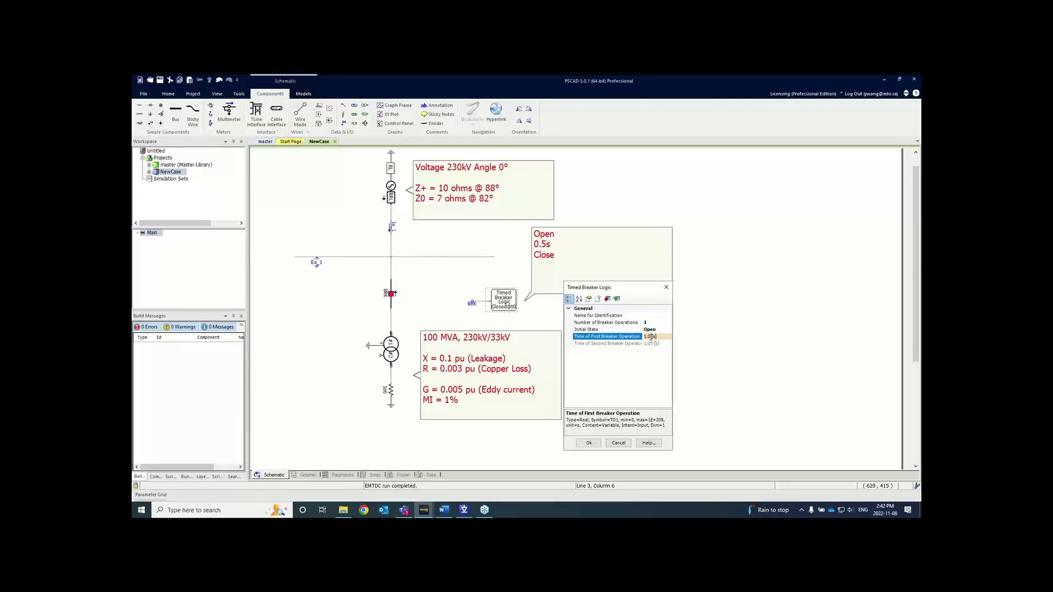
{"action": "type", "text": "0."}
{"action": "left_click", "coordinate": [662, 330]}
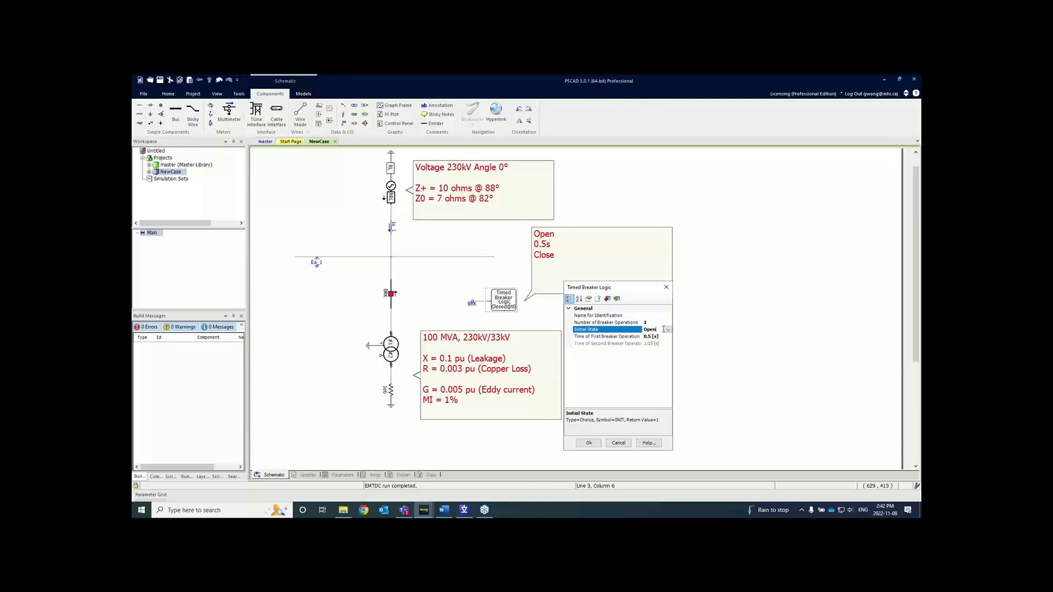
{"action": "left_click", "coordinate": [656, 323]}
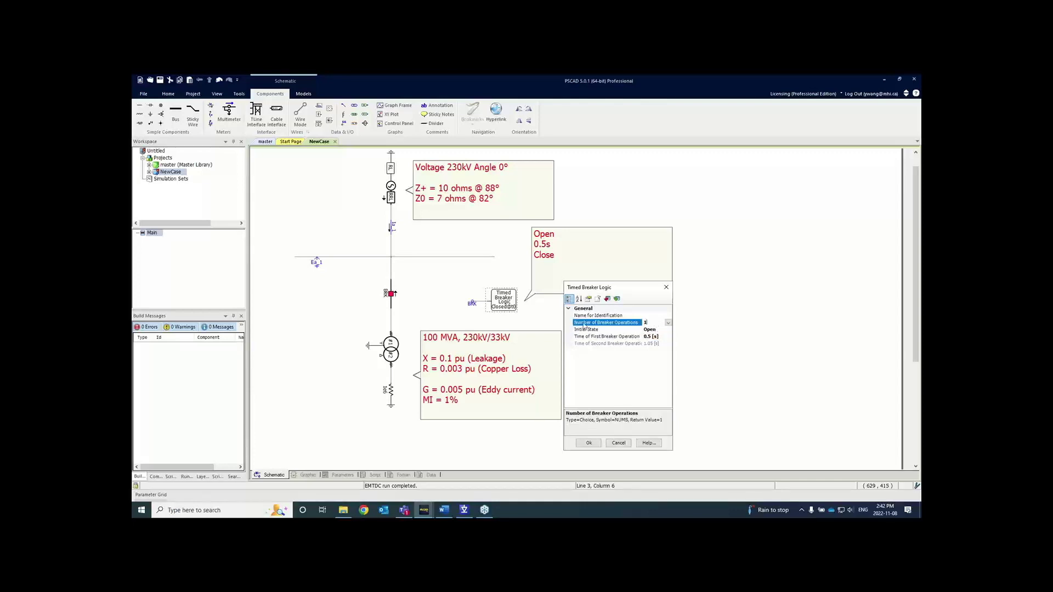
{"action": "left_click", "coordinate": [647, 330]}
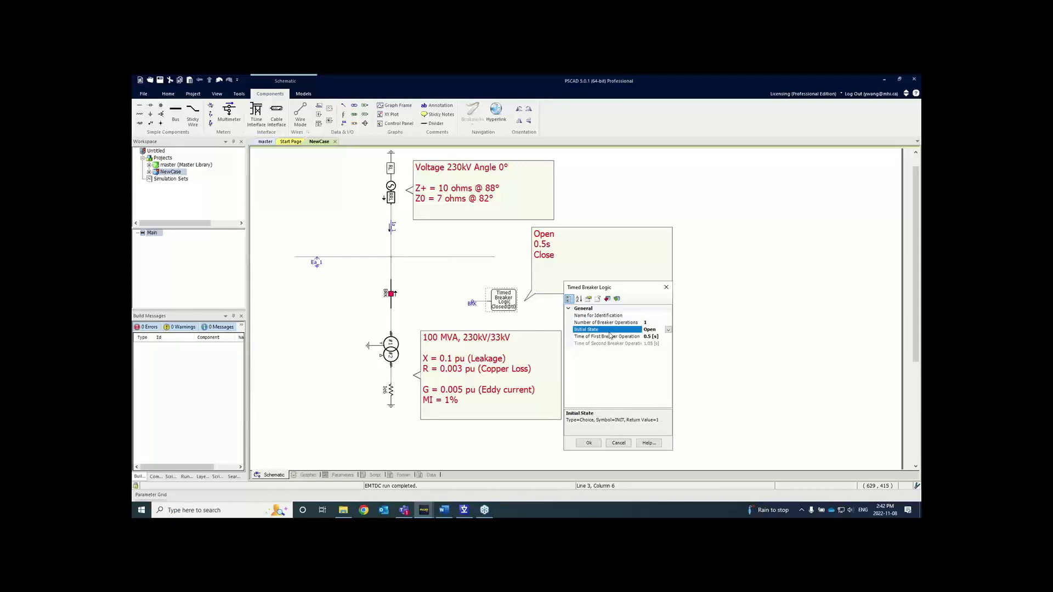
{"action": "left_click", "coordinate": [637, 337]}
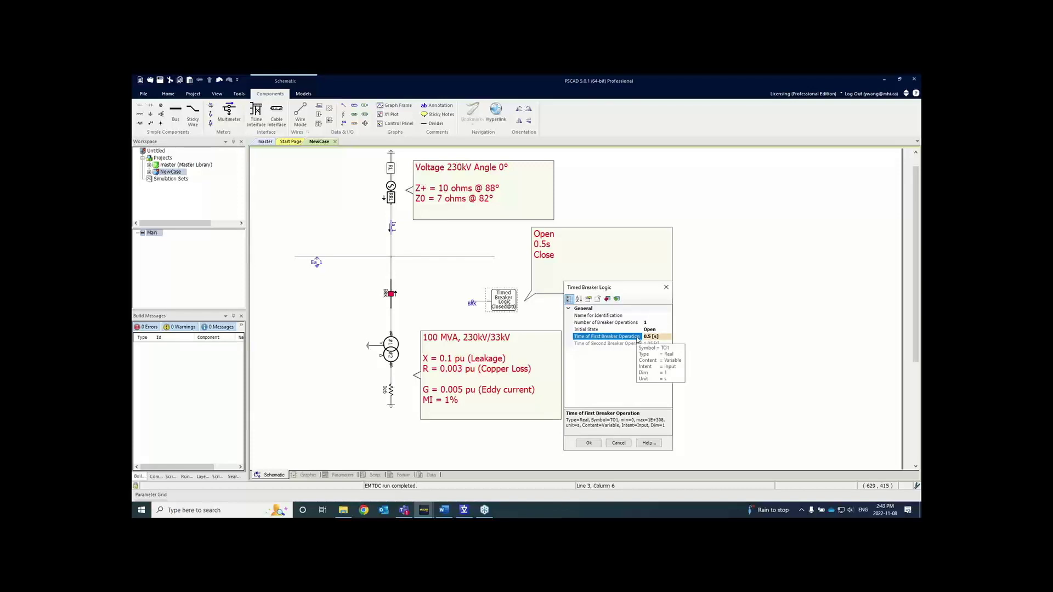
{"action": "left_click", "coordinate": [589, 444]}
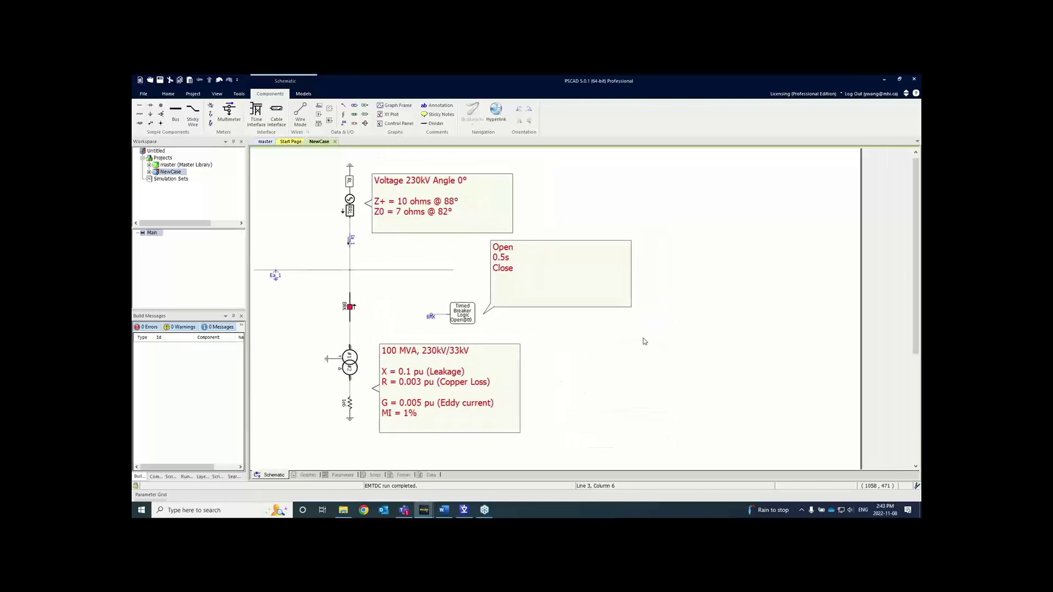
Narrow the sticky note beside the Timed Breaker Logic block to fit its three lines of text and save the project.
{"action": "left_click", "coordinate": [608, 302]}
{"action": "left_click_drag", "start_coordinate": [628, 276], "coordinate": [541, 275]}
{"action": "key", "text": "ctrl+s"}
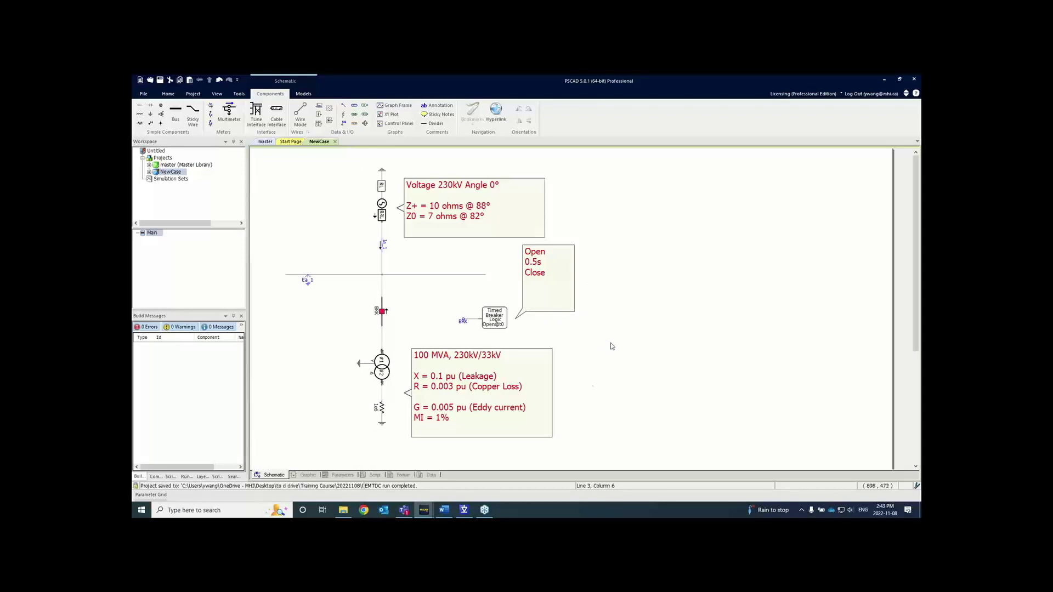
Run the simulation of the case and slightly widen the build messages area.
{"action": "left_click", "coordinate": [169, 94]}
{"action": "left_click", "coordinate": [247, 110]}
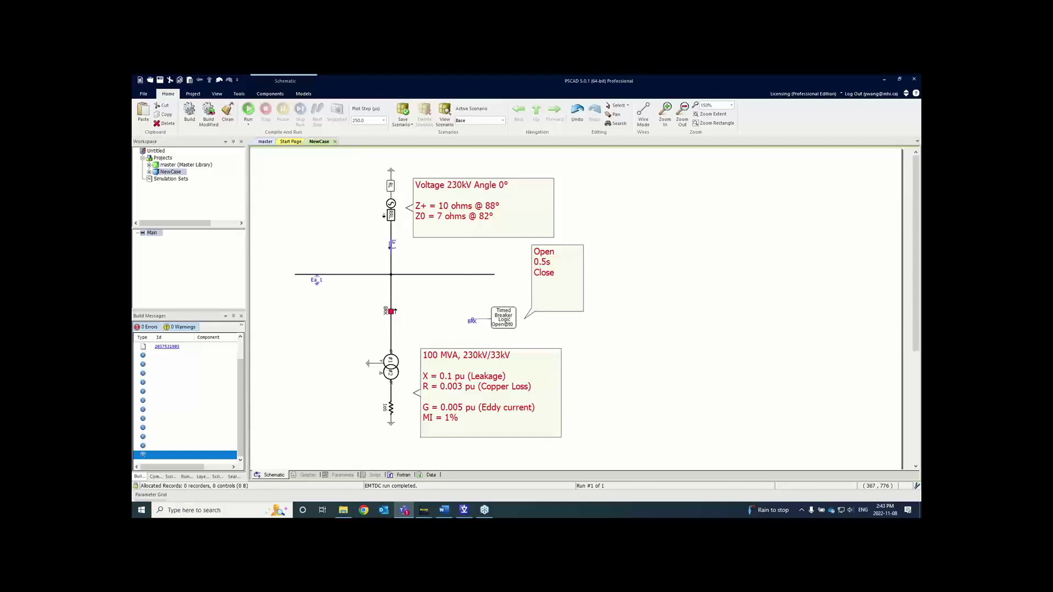
{"action": "left_click", "coordinate": [340, 303]}
{"action": "scroll", "coordinate": [453, 327], "scroll_direction": "down", "scroll_amount": 1}
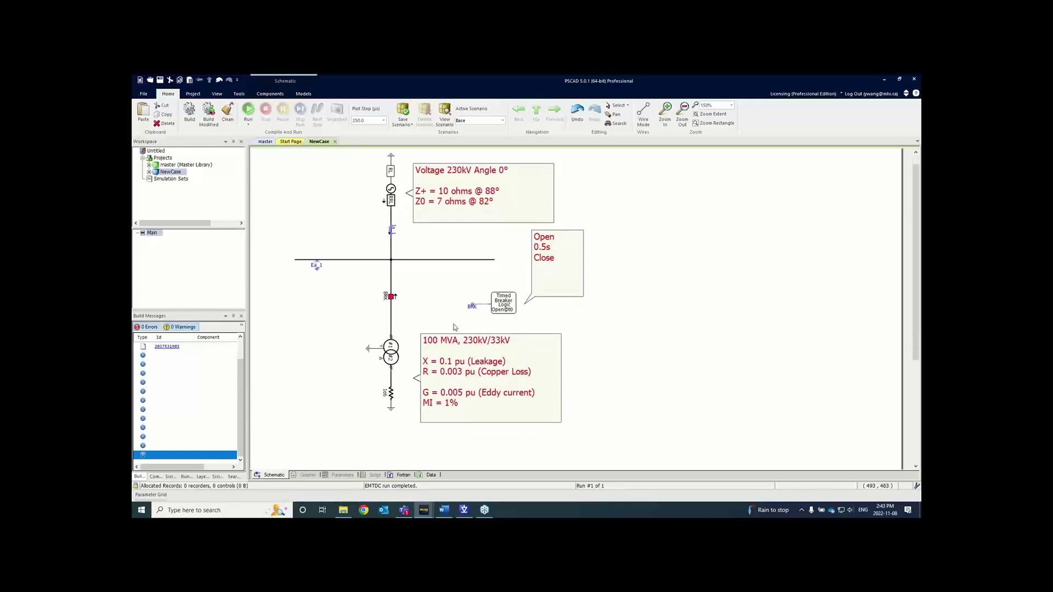
{"action": "left_click_drag", "start_coordinate": [246, 308], "coordinate": [277, 307]}
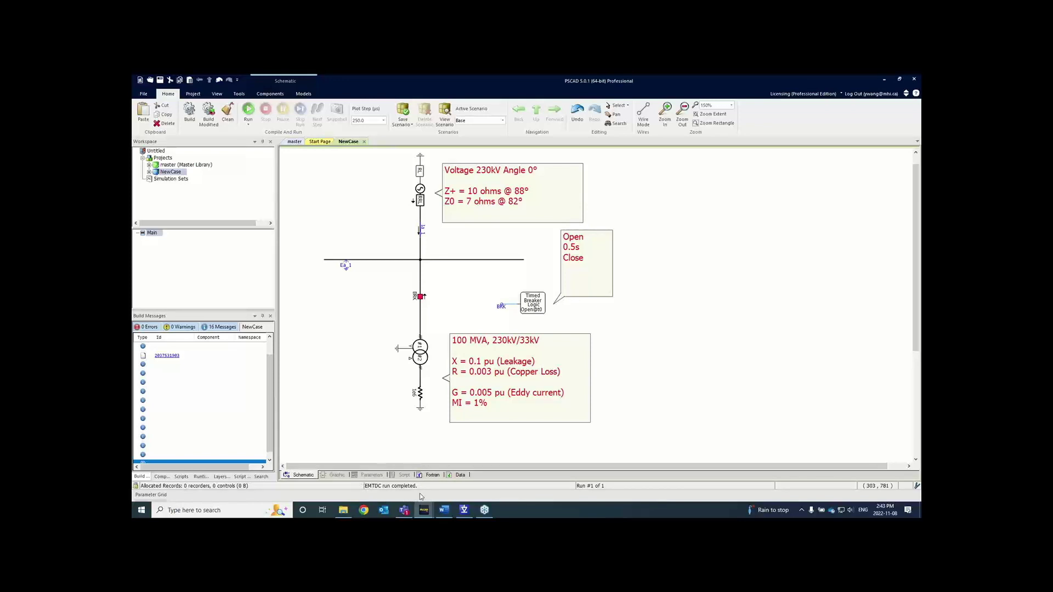
Rename the data signal label connected to the Timed Breaker Logic block as BRK1.
{"action": "double_click", "coordinate": [500, 306]}
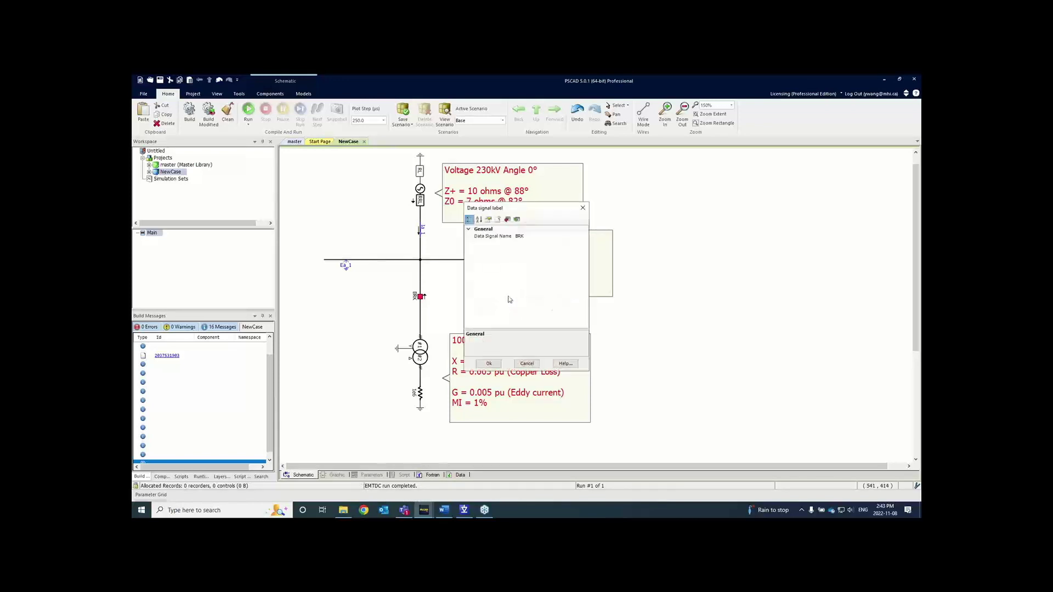
{"action": "left_click", "coordinate": [535, 237]}
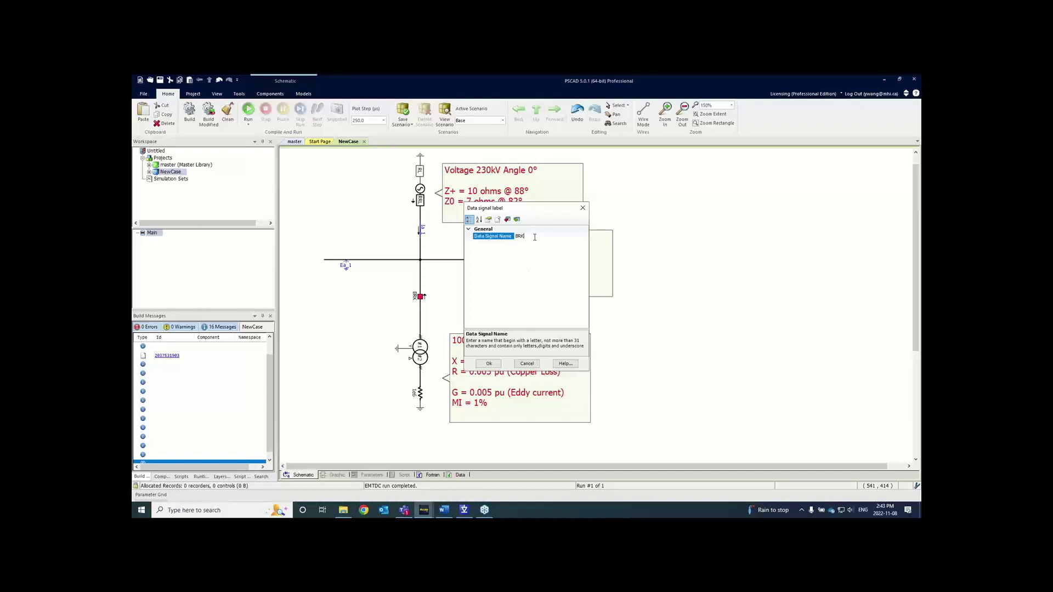
{"action": "type", "text": "1"}
{"action": "left_click", "coordinate": [489, 363]}
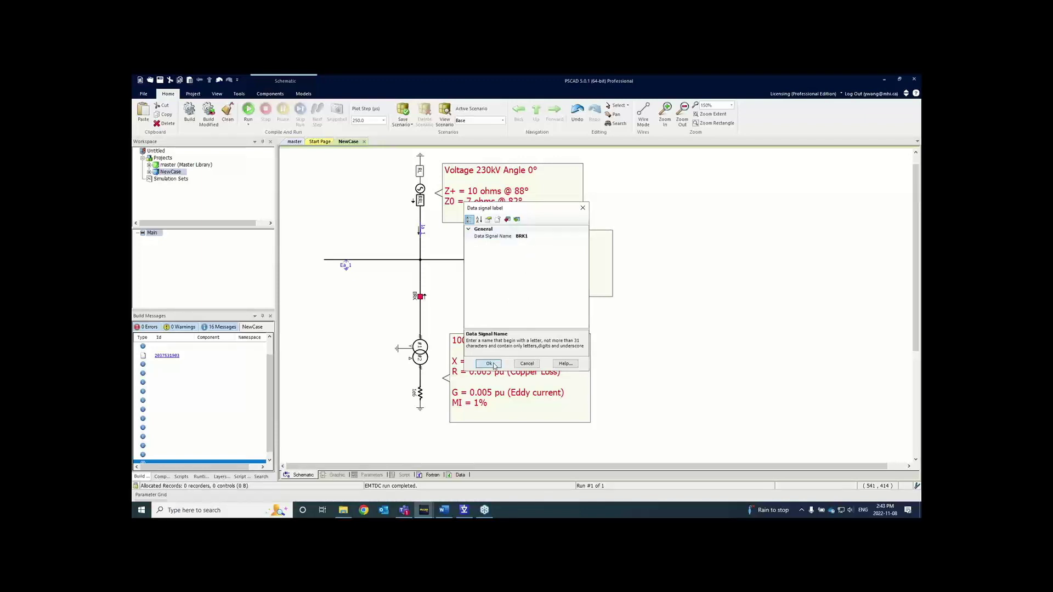
{"action": "left_click", "coordinate": [475, 308]}
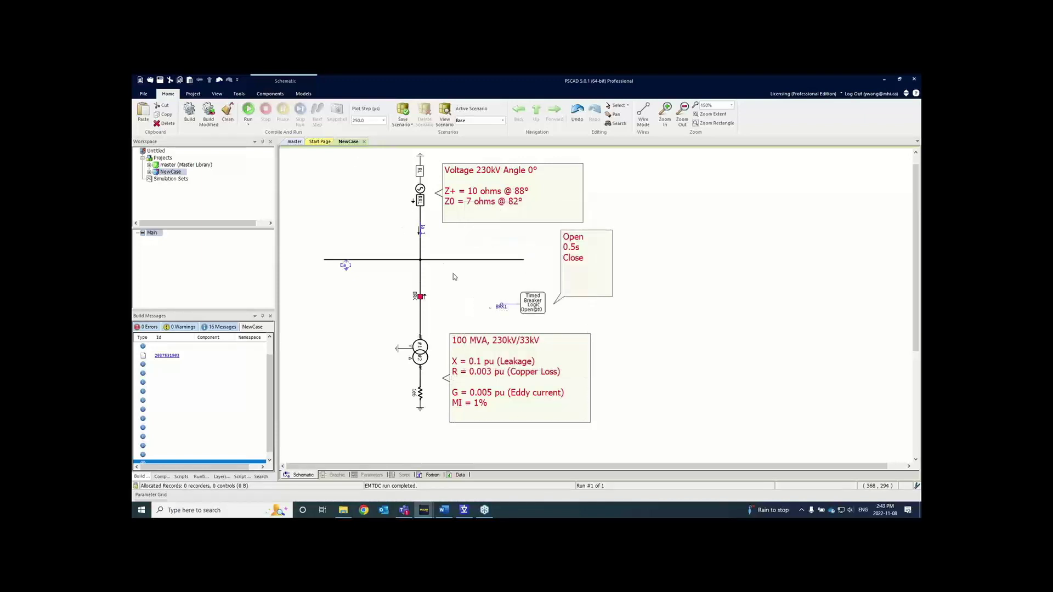
Try to run the case with the BRK1 label on the breaker logic, and dismiss the resulting dialog.
{"action": "left_click", "coordinate": [248, 109]}
{"action": "left_click", "coordinate": [593, 323]}
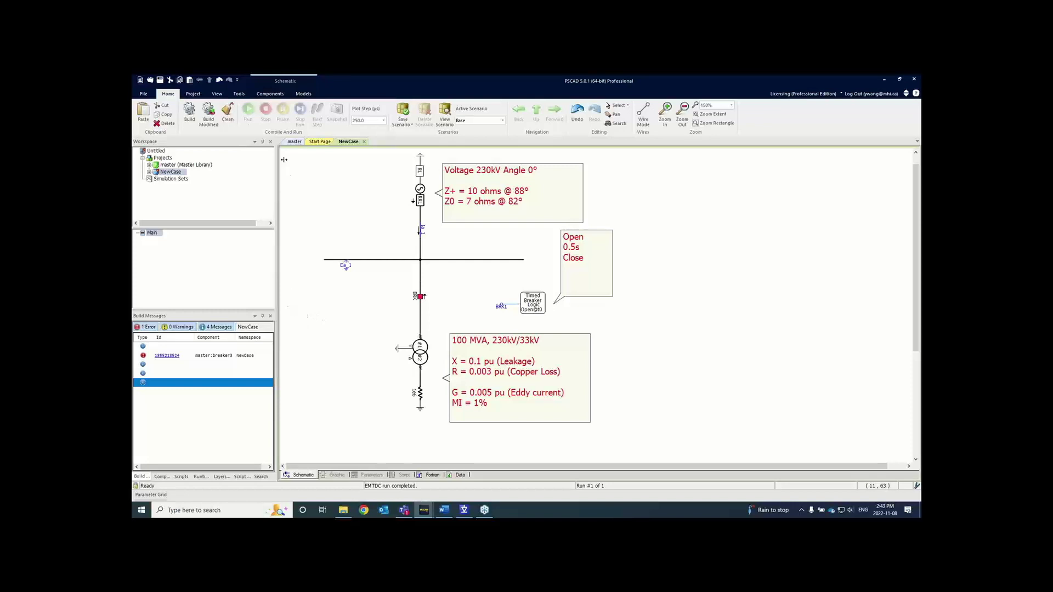
{"action": "left_click", "coordinate": [248, 112]}
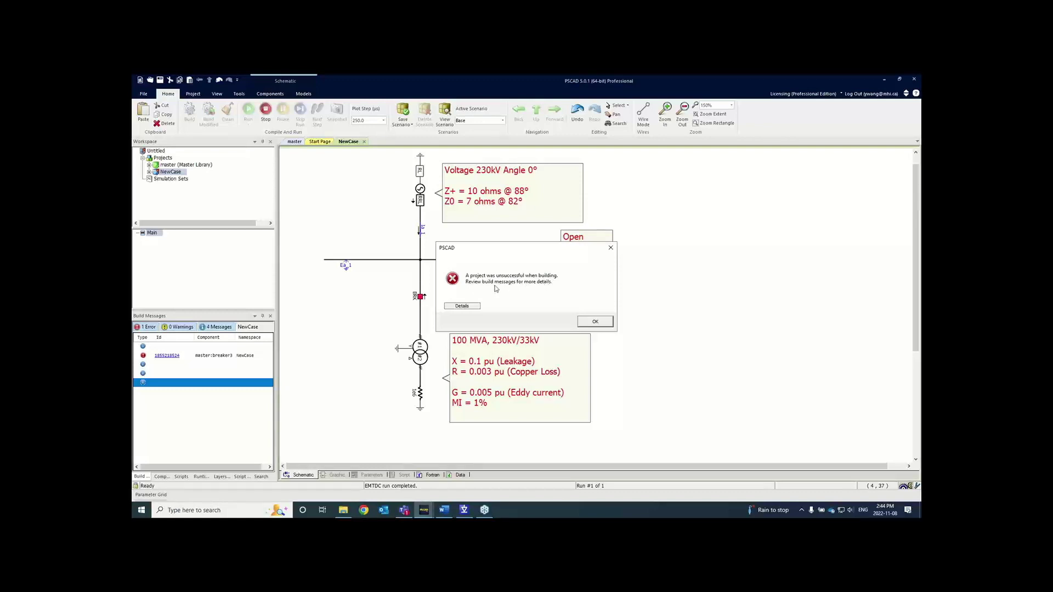
{"action": "left_click", "coordinate": [605, 325]}
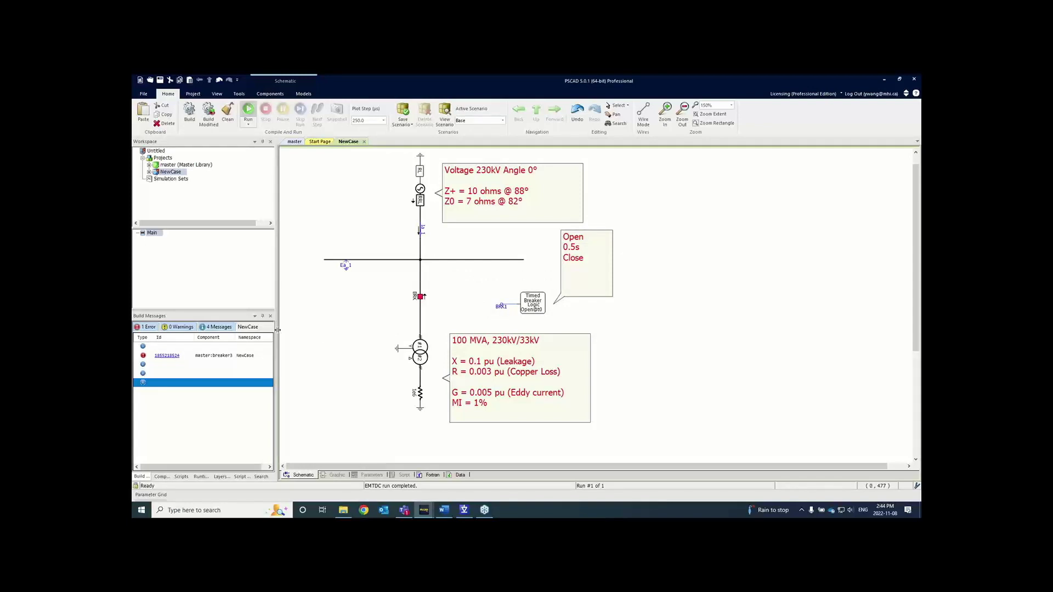
Widen the build messages area, examine the error's description and locate the component it refers to in the schematic.
{"action": "left_click_drag", "start_coordinate": [277, 329], "coordinate": [318, 330]}
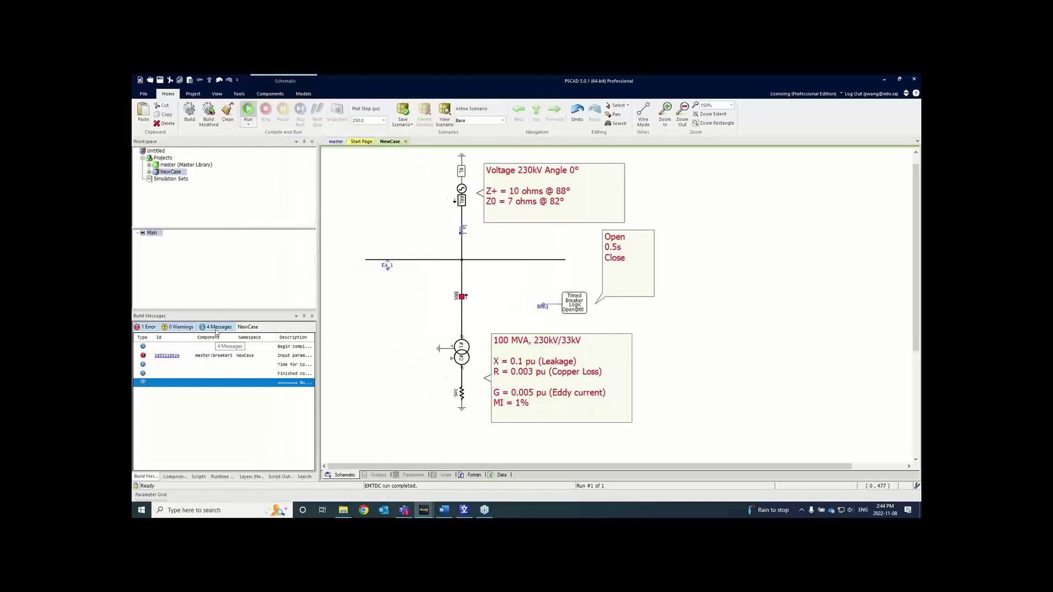
{"action": "left_click", "coordinate": [218, 357]}
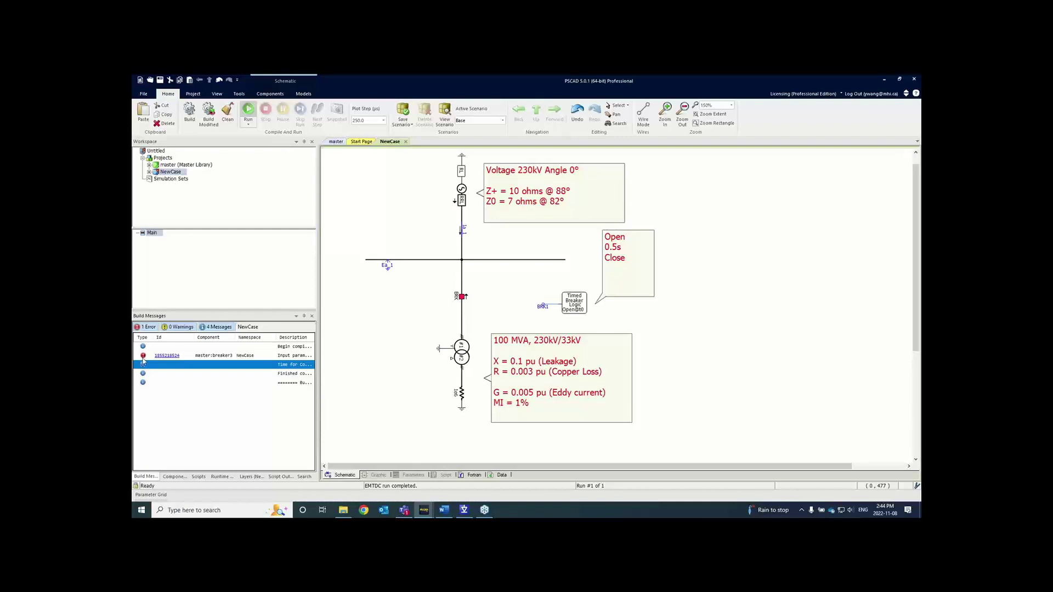
{"action": "left_click", "coordinate": [143, 358]}
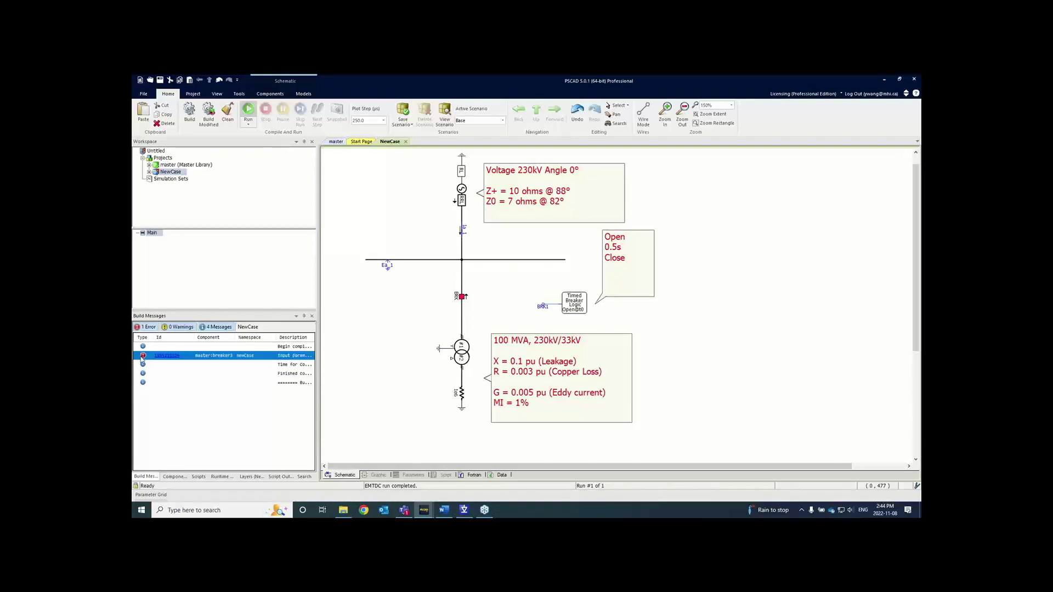
{"action": "left_click_drag", "start_coordinate": [318, 361], "coordinate": [428, 360]}
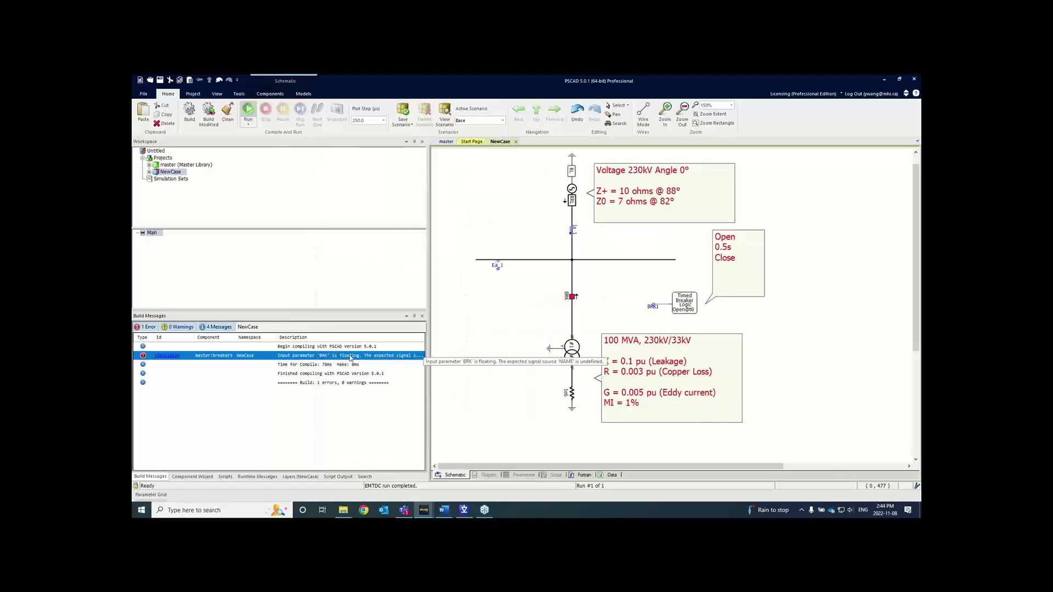
{"action": "left_click", "coordinate": [173, 365]}
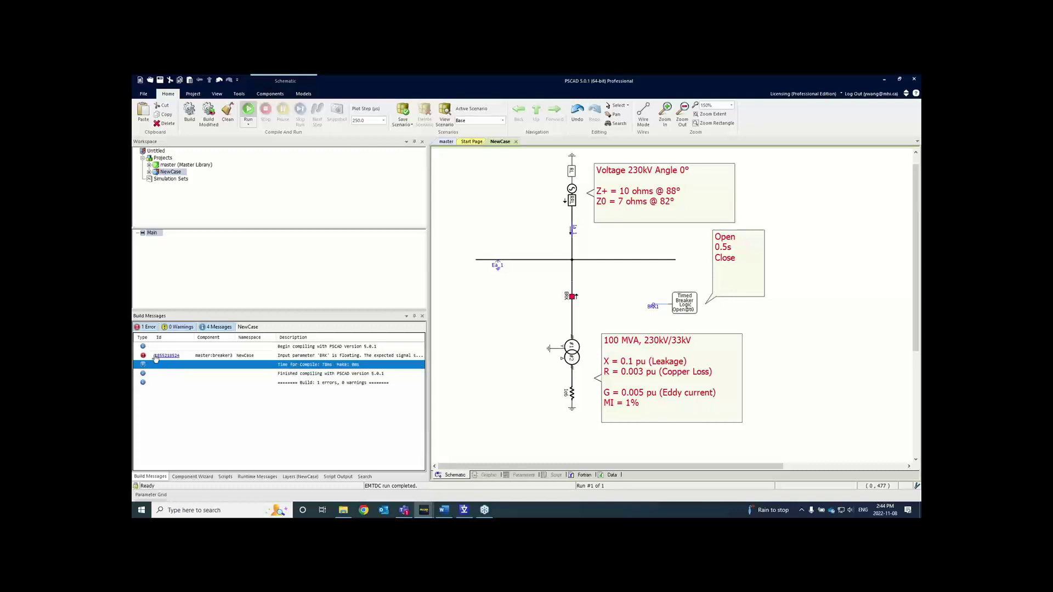
{"action": "left_click", "coordinate": [166, 356]}
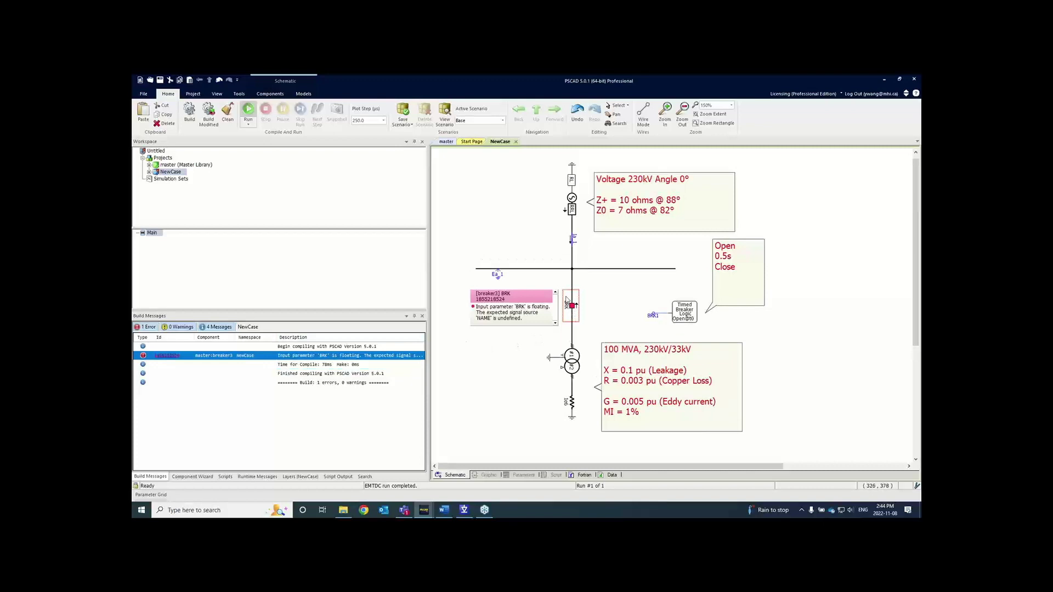
{"action": "mouse_move", "coordinate": [577, 322]}
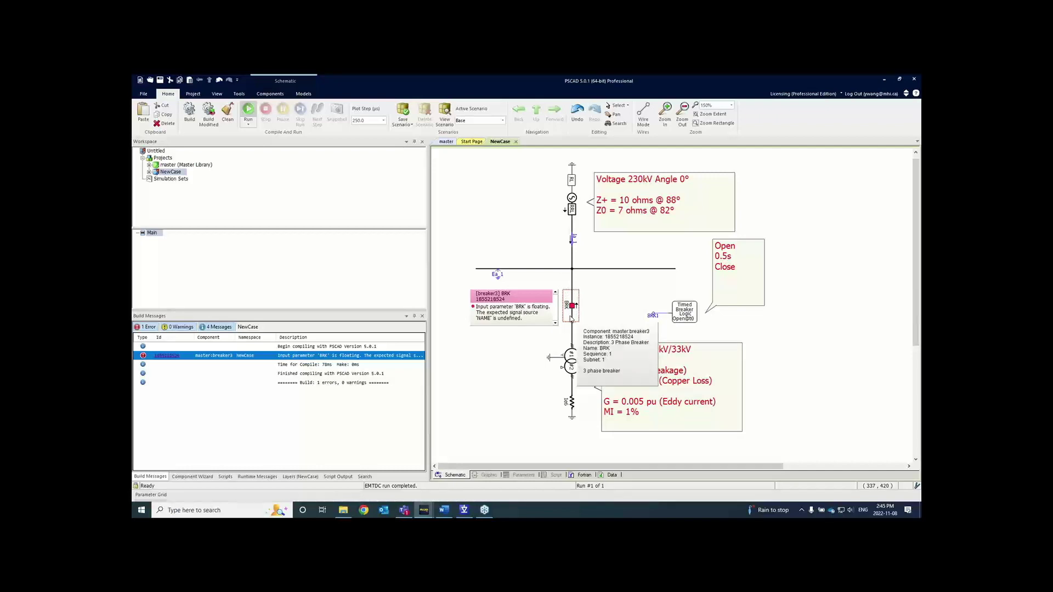
Set the name of the breaker logic's data signal label to BRK to match the three-phase breaker.
{"action": "double_click", "coordinate": [653, 317]}
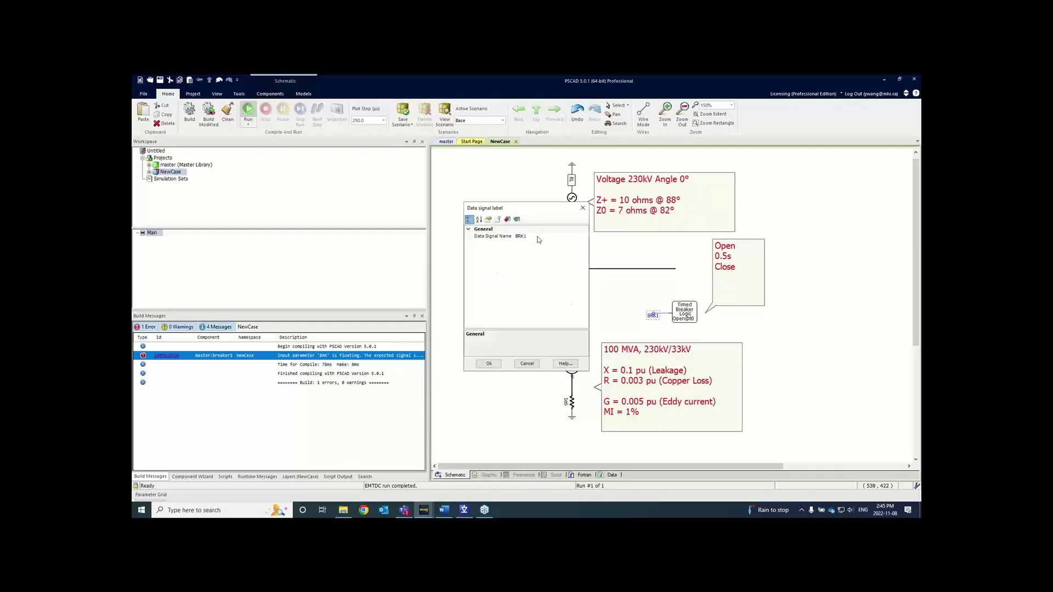
{"action": "left_click", "coordinate": [536, 236]}
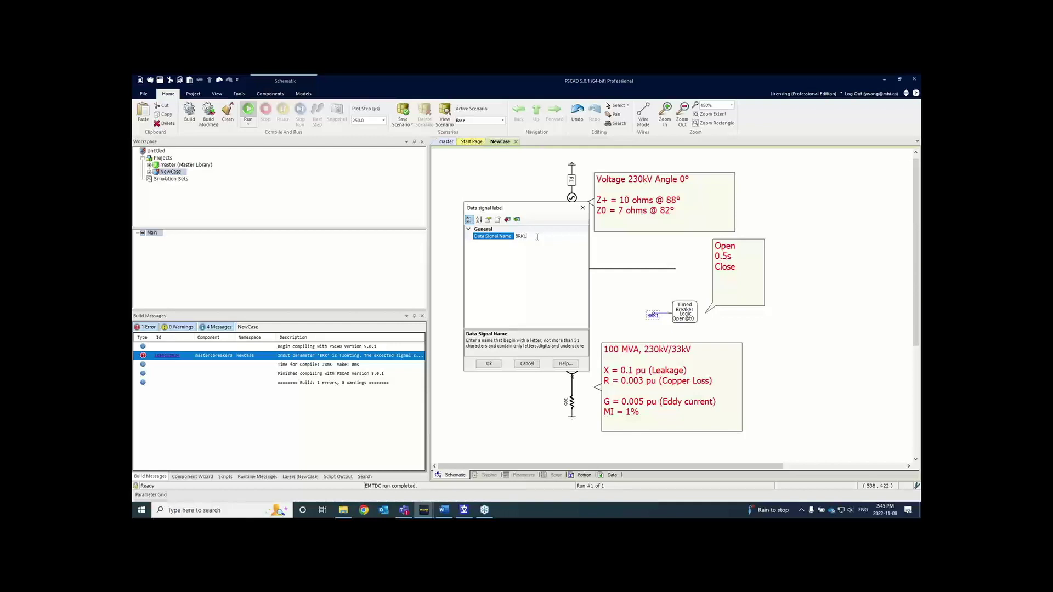
{"action": "left_click_drag", "start_coordinate": [524, 208], "coordinate": [472, 221]}
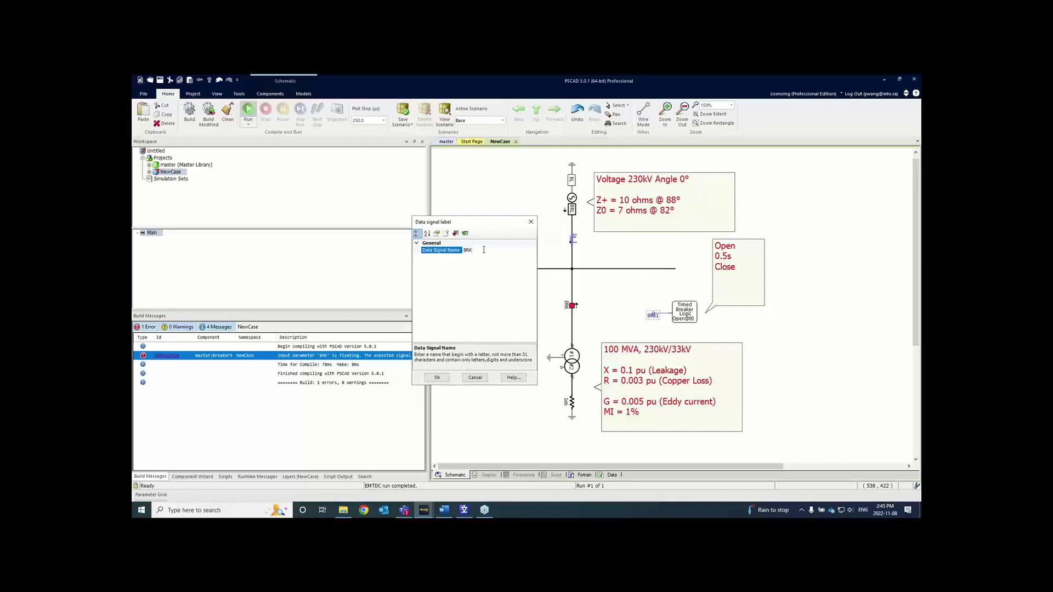
{"action": "key", "text": "Return"}
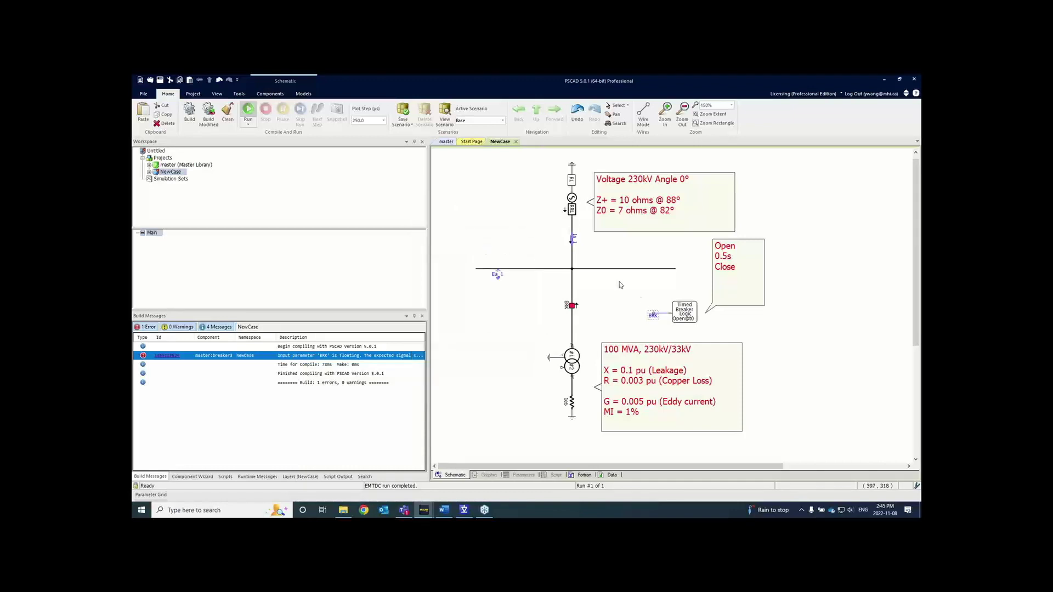
Run the case again and narrow the build messages area to give the schematic more room.
{"action": "scroll", "coordinate": [658, 318], "scroll_direction": "right", "scroll_amount": 2}
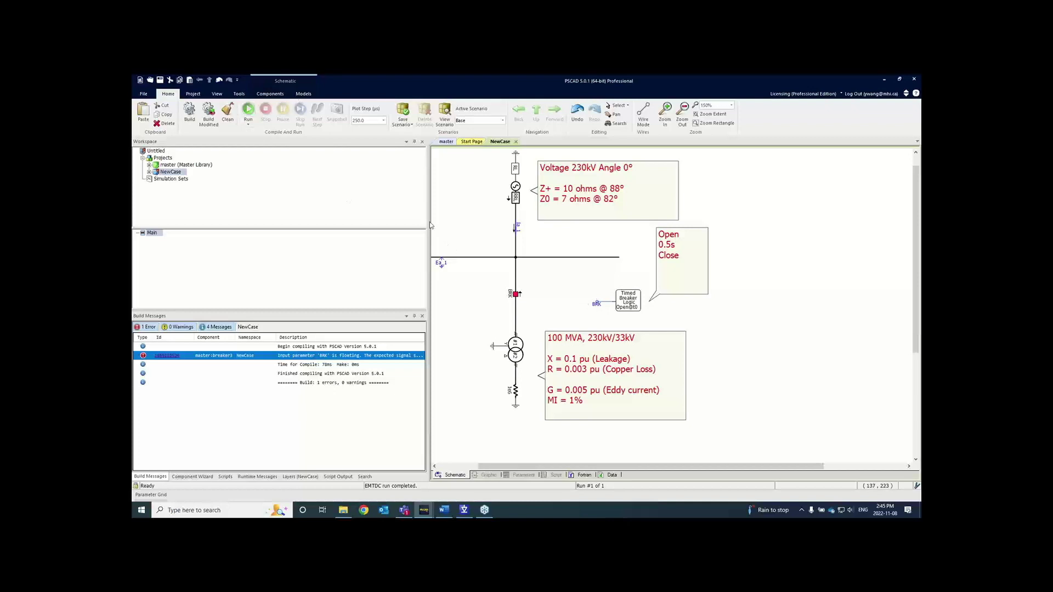
{"action": "left_click", "coordinate": [248, 110]}
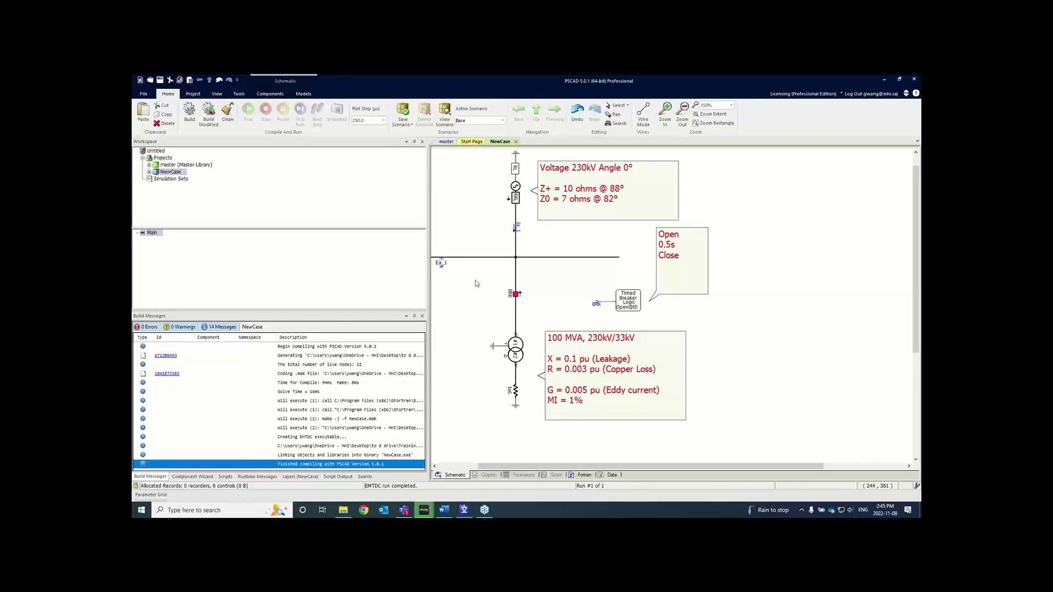
{"action": "left_click_drag", "start_coordinate": [476, 284], "coordinate": [494, 287]}
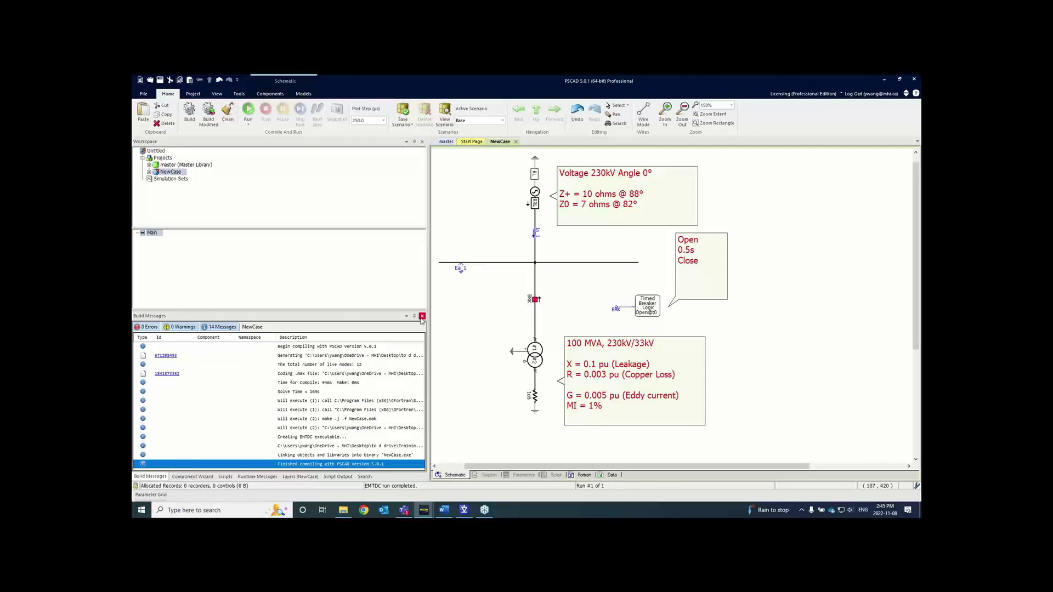
{"action": "left_click_drag", "start_coordinate": [428, 310], "coordinate": [234, 310]}
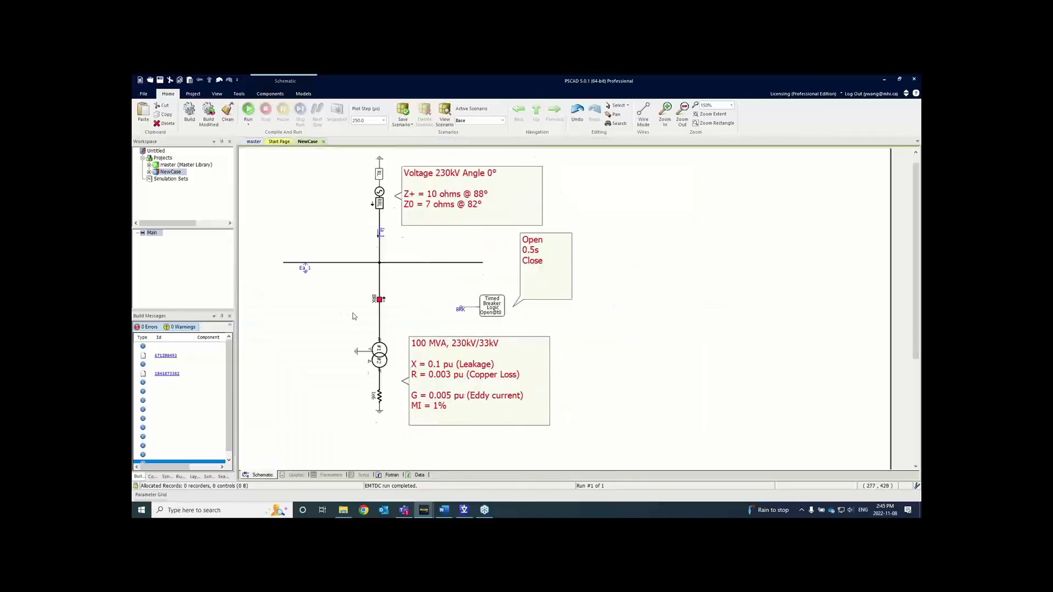
{"action": "scroll", "coordinate": [357, 317], "scroll_direction": "up", "scroll_amount": 1}
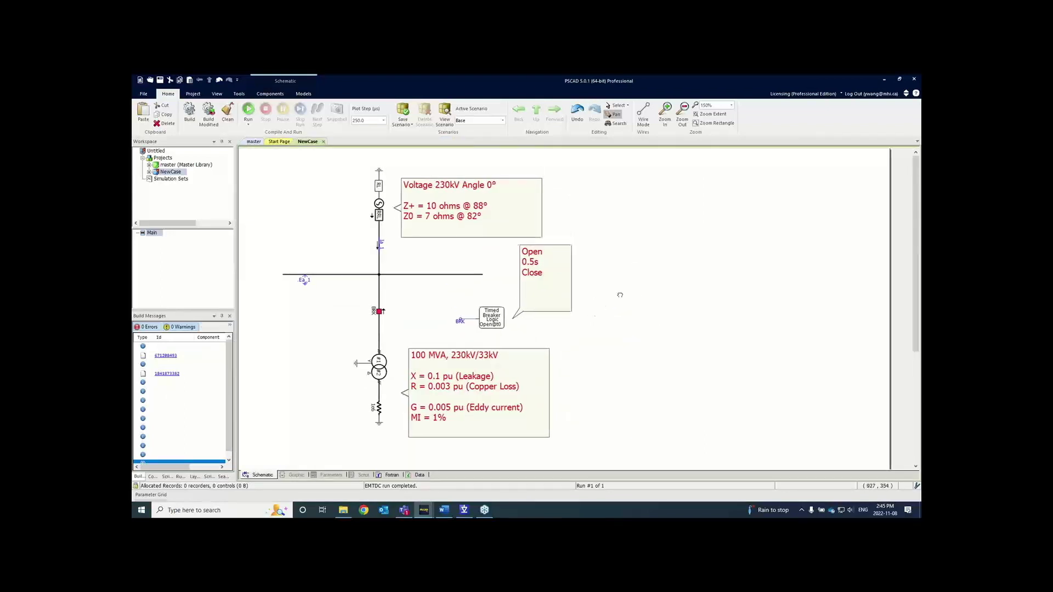
{"action": "left_click_drag", "start_coordinate": [618, 294], "coordinate": [581, 293]}
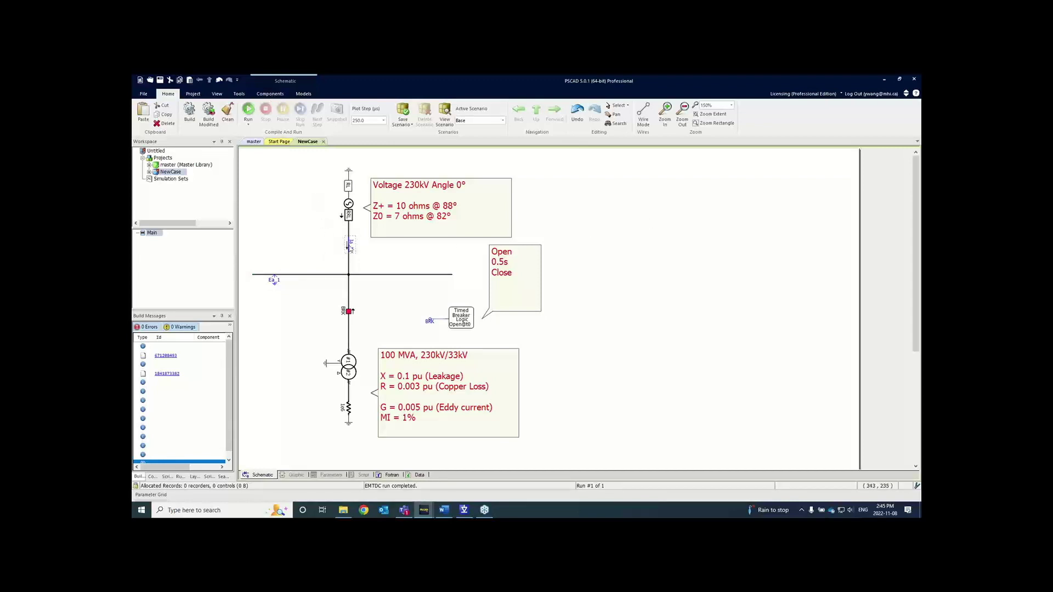
Place a data signal label in the empty area beside the breaker logic's sticky note and name it Ia_1.
{"action": "left_click", "coordinate": [267, 95]}
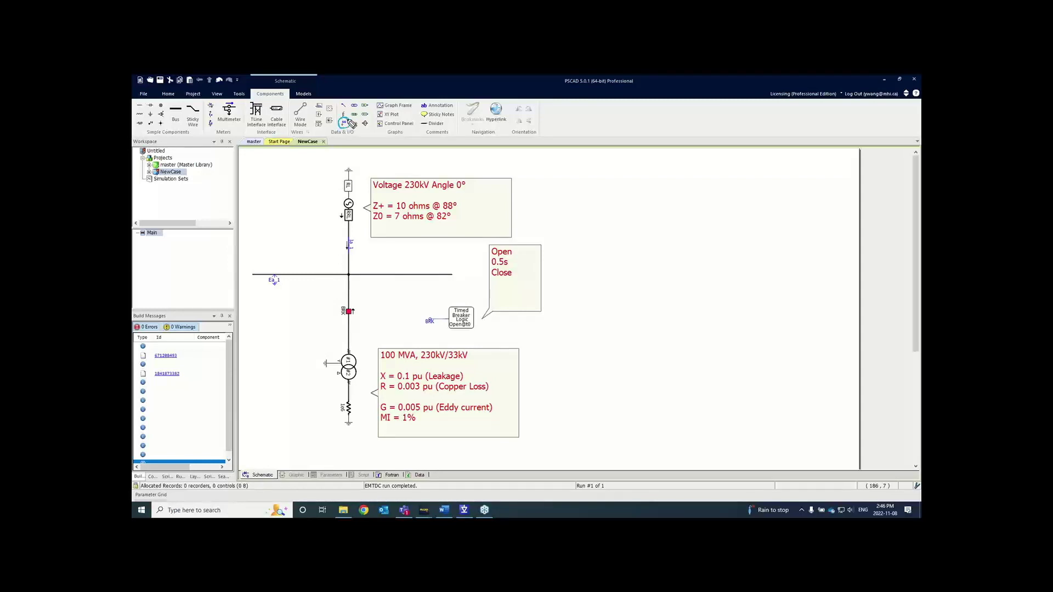
{"action": "mouse_move", "coordinate": [329, 115]}
{"action": "left_mouse_down"}
{"action": "mouse_move", "coordinate": [313, 104]}
{"action": "mouse_move", "coordinate": [329, 110]}
{"action": "left_mouse_up"}
{"action": "left_click", "coordinate": [344, 122]}
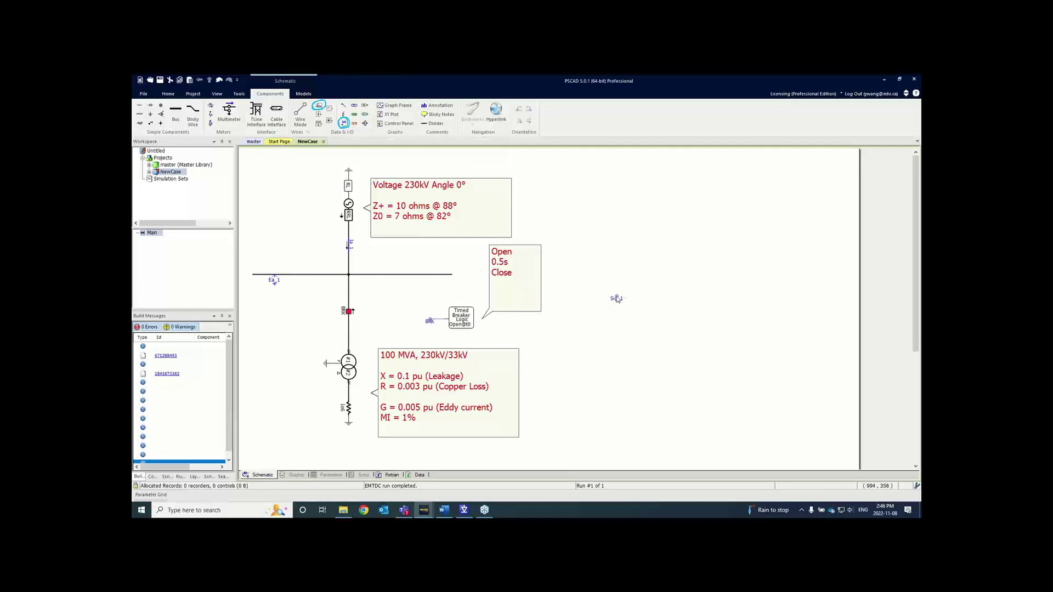
{"action": "left_click", "coordinate": [617, 303]}
{"action": "mouse_move", "coordinate": [352, 251]}
{"action": "double_click", "coordinate": [615, 299]}
{"action": "left_click", "coordinate": [537, 237]}
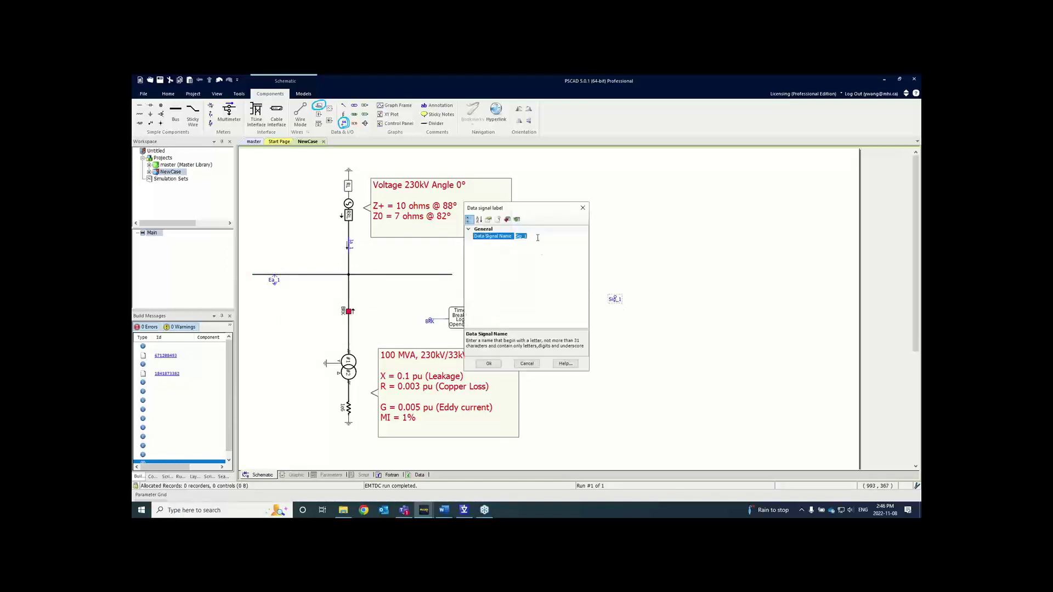
{"action": "type", "text": "Ia_1"}
{"action": "key", "text": "Return"}
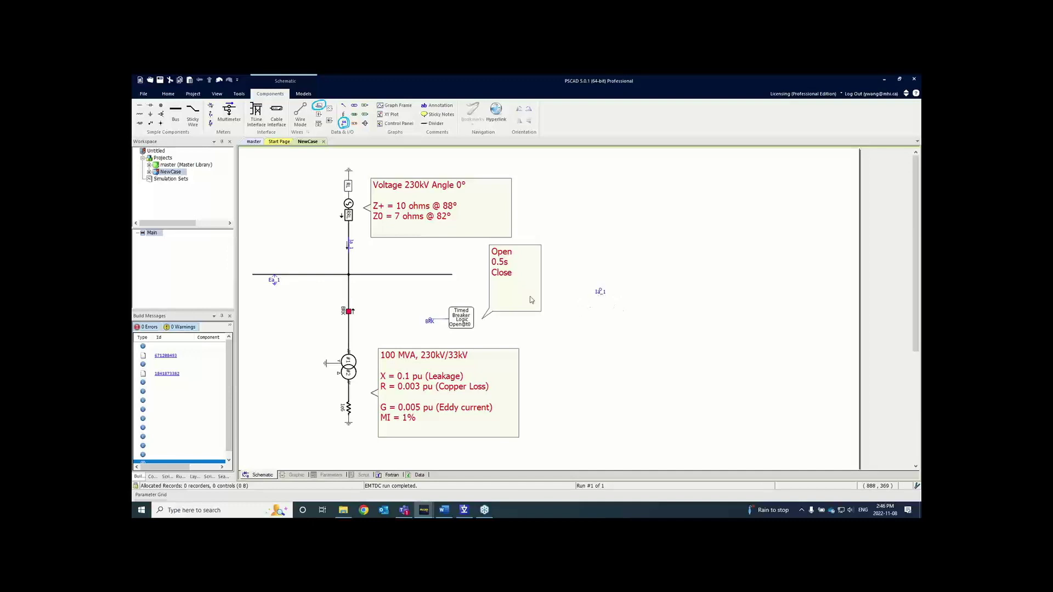
Copy the Ia_1 data label directly below itself and set the copy's signal name to Ea_1.
{"action": "double_click", "coordinate": [601, 291]}
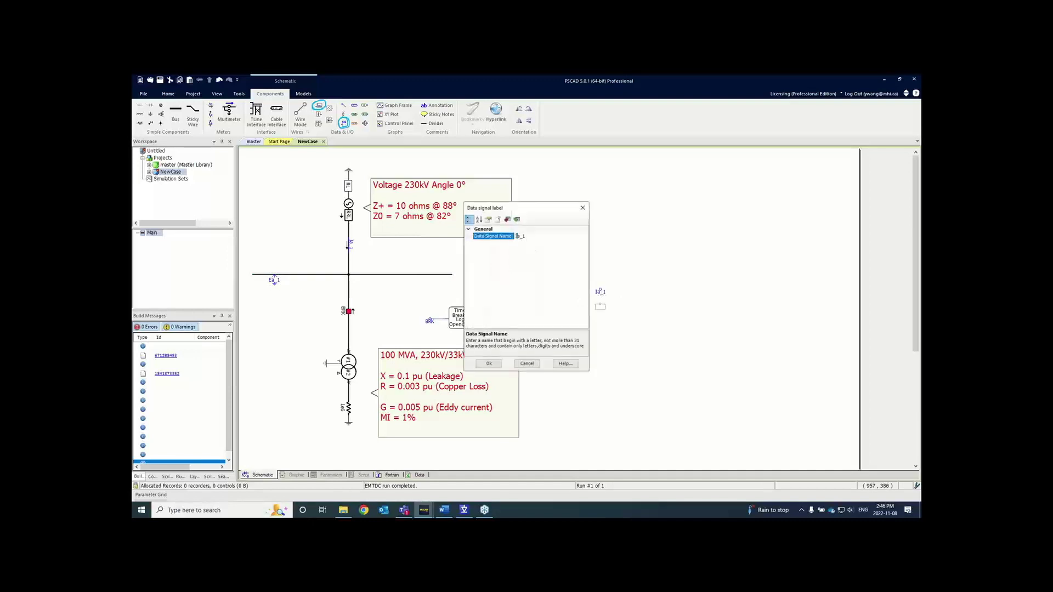
{"action": "left_click", "coordinate": [513, 241]}
{"action": "type", "text": "Eab_1"}
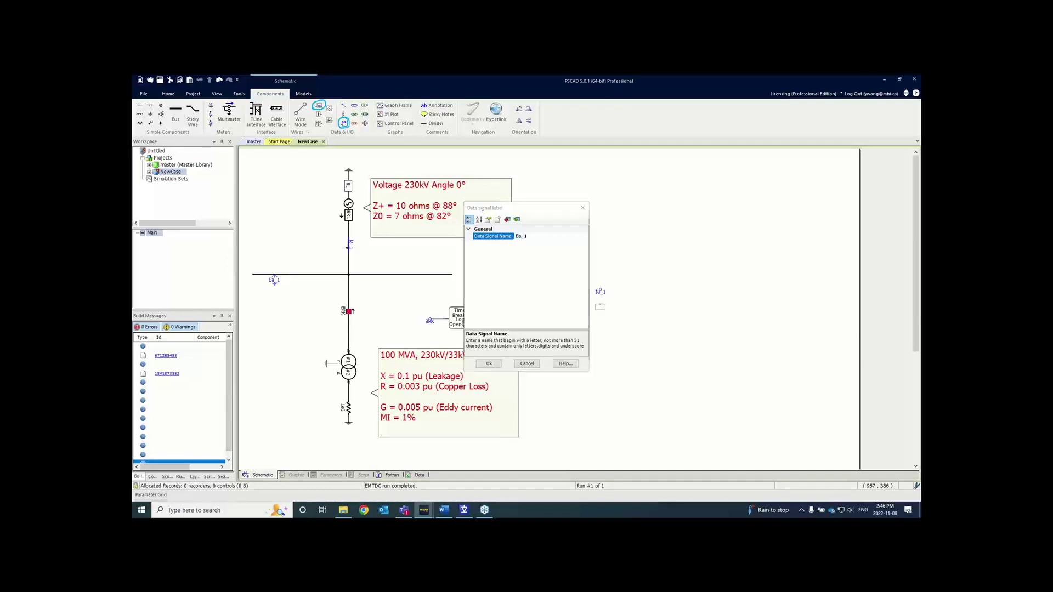
{"action": "key", "text": "Return"}
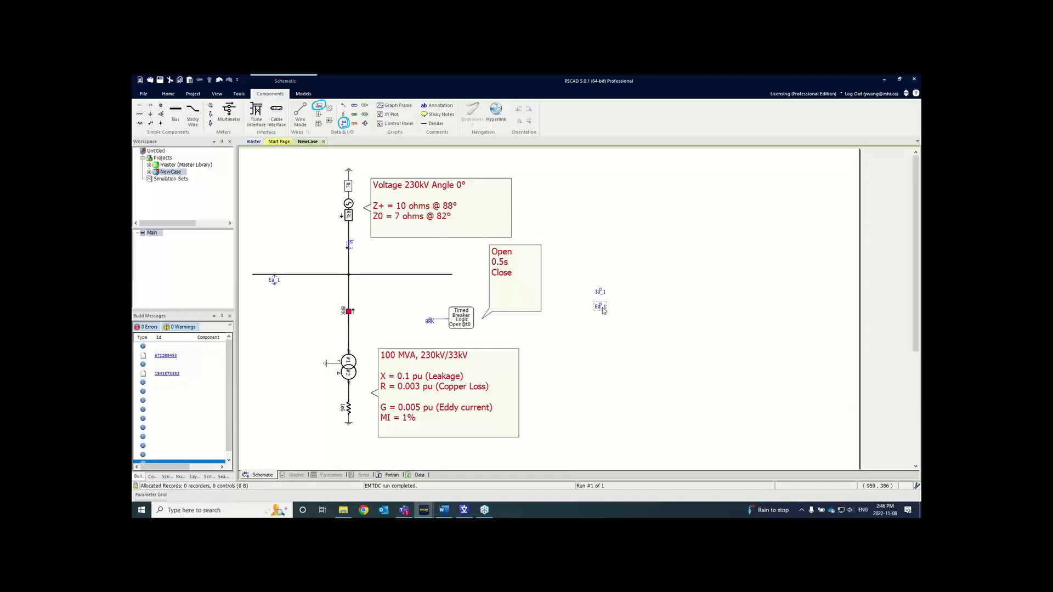
Shift the Ia_1 and Ea_1 labels slightly and place an output channel beside each, copying the first for the second.
{"action": "mouse_move", "coordinate": [588, 321]}
{"action": "left_mouse_down"}
{"action": "mouse_move", "coordinate": [620, 278]}
{"action": "mouse_move", "coordinate": [600, 296]}
{"action": "mouse_move", "coordinate": [583, 288]}
{"action": "left_mouse_up"}
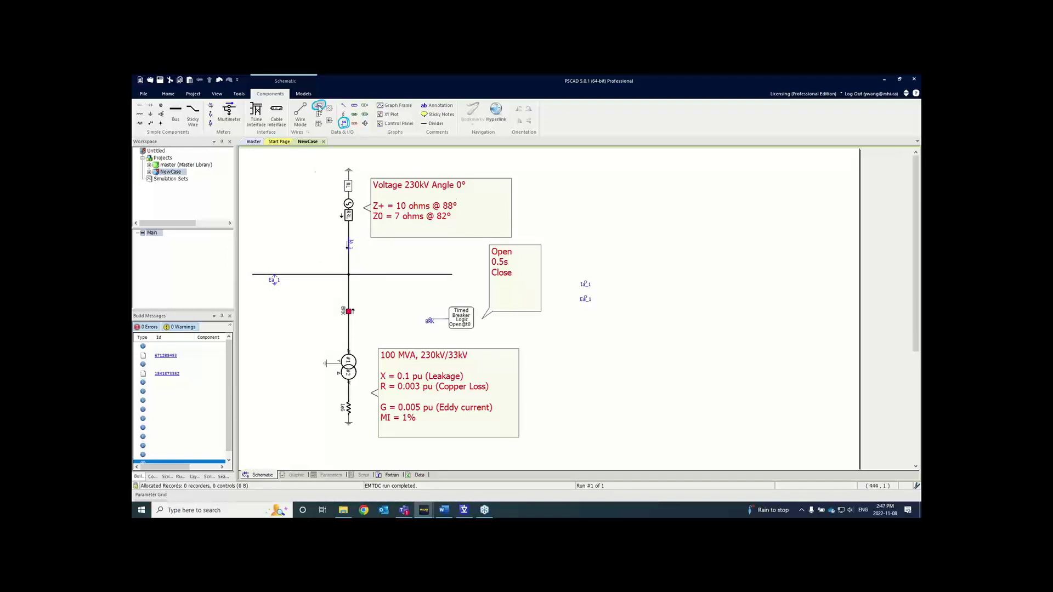
{"action": "left_click", "coordinate": [320, 108]}
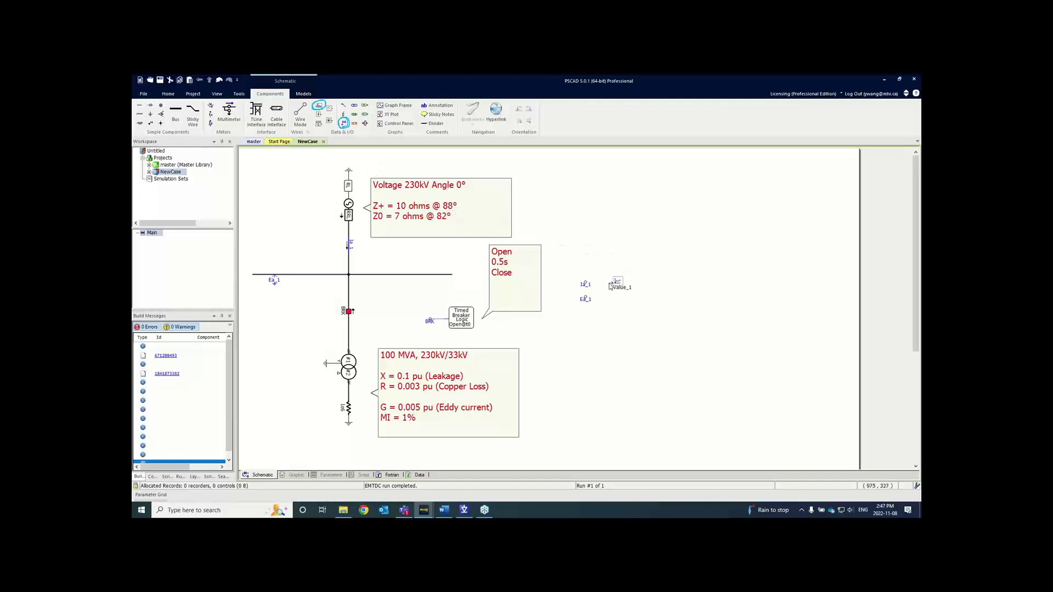
{"action": "left_click", "coordinate": [624, 285]}
{"action": "left_click_drag", "start_coordinate": [624, 284], "coordinate": [617, 284]}
{"action": "key", "text": "ctrl+v"}
{"action": "left_click", "coordinate": [618, 298]}
Wire the Ia_1 and Ea_1 data labels to the output channels beside them.
{"action": "key", "text": "ctrl+w"}
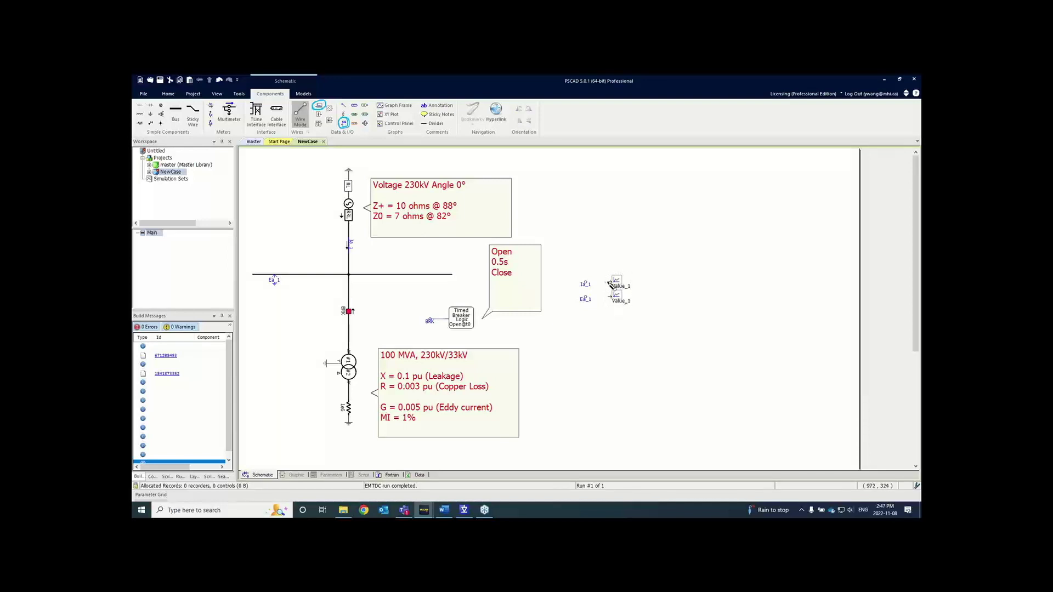
{"action": "left_click", "coordinate": [611, 281]}
{"action": "left_click", "coordinate": [571, 282]}
{"action": "key", "text": "Escape"}
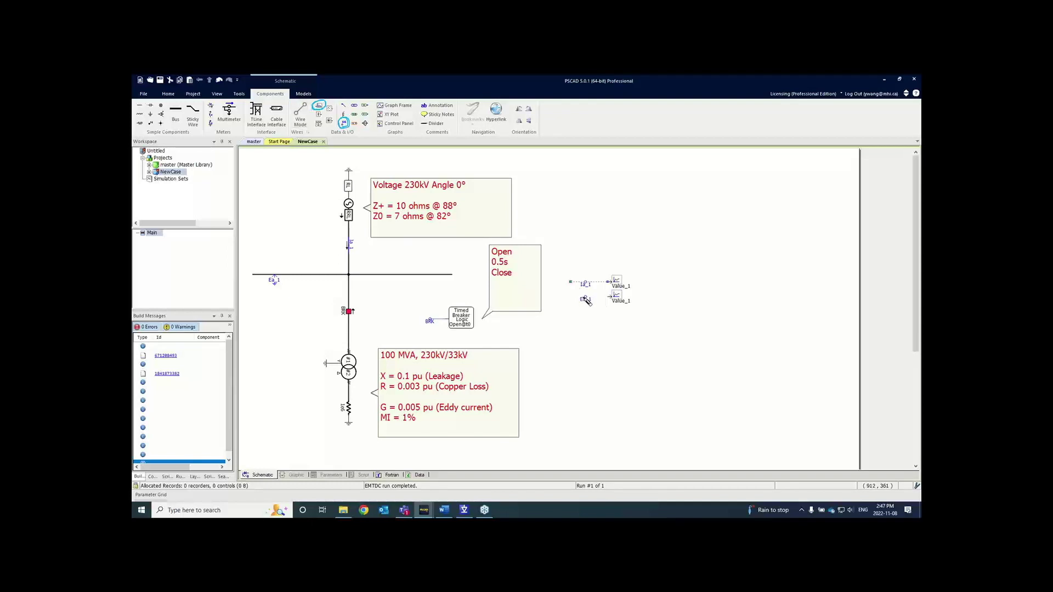
{"action": "left_click", "coordinate": [602, 299]}
{"action": "left_click", "coordinate": [350, 244]}
{"action": "left_click", "coordinate": [573, 298]}
{"action": "left_click", "coordinate": [595, 320]}
Add an overlay graph with signal for the output channel wired to Ia_1.
{"action": "left_click_drag", "start_coordinate": [679, 313], "coordinate": [649, 303]}
{"action": "left_click", "coordinate": [591, 279]}
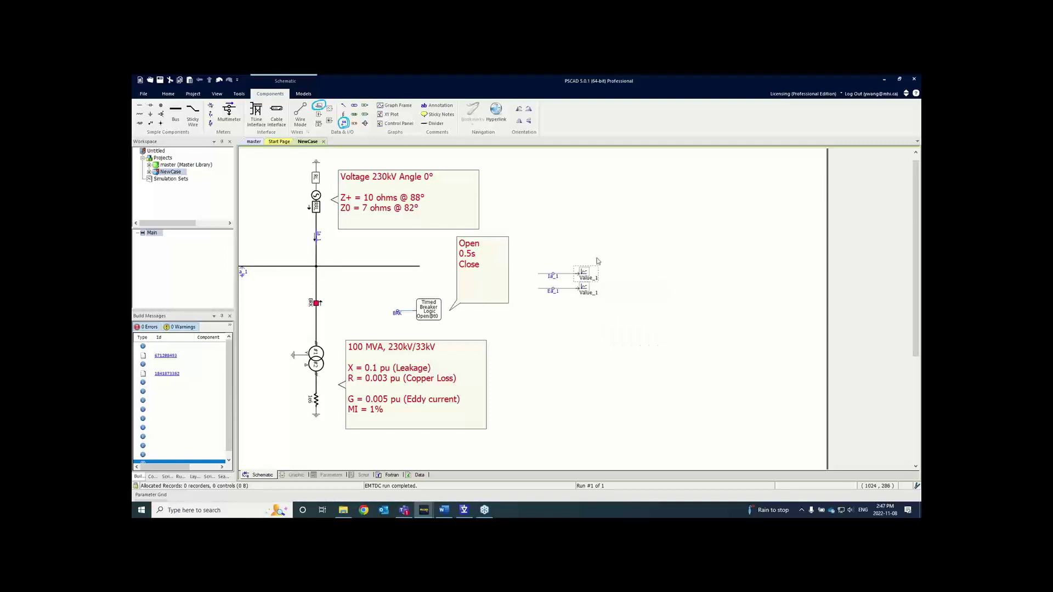
{"action": "right_click", "coordinate": [586, 274]}
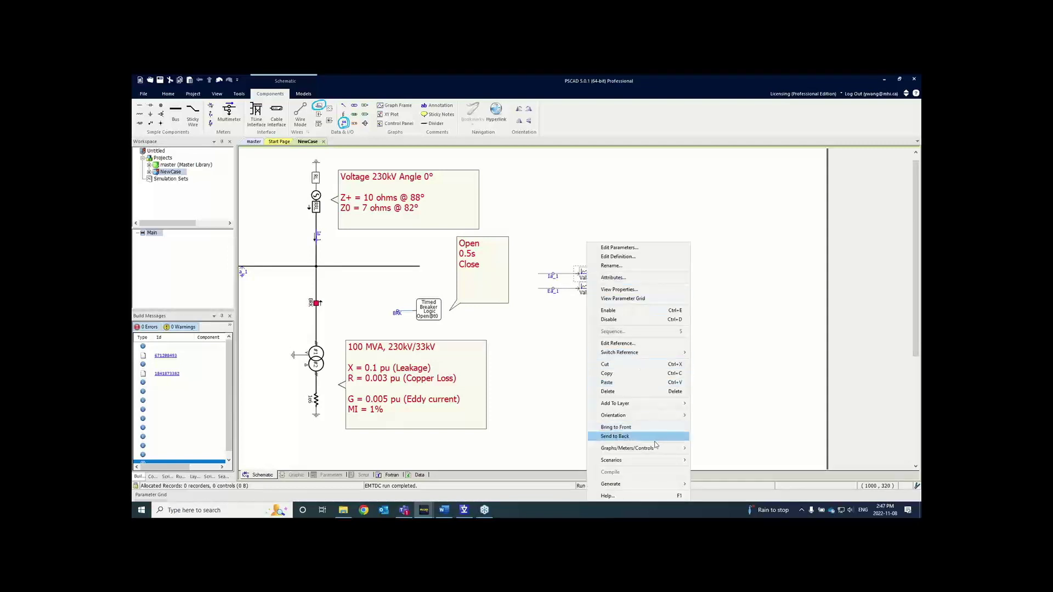
{"action": "mouse_move", "coordinate": [654, 451]}
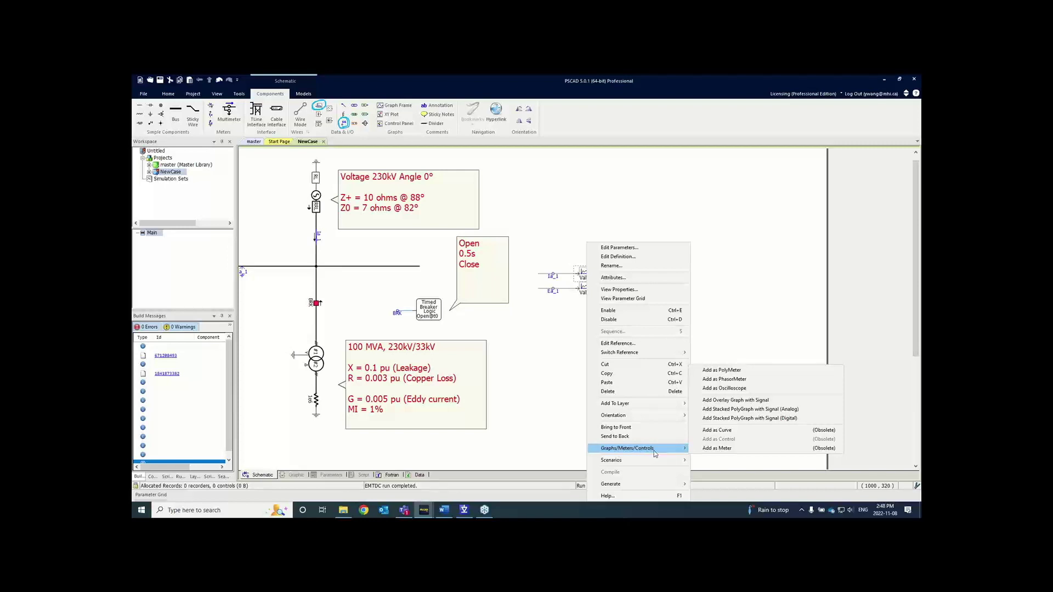
{"action": "left_click", "coordinate": [778, 404]}
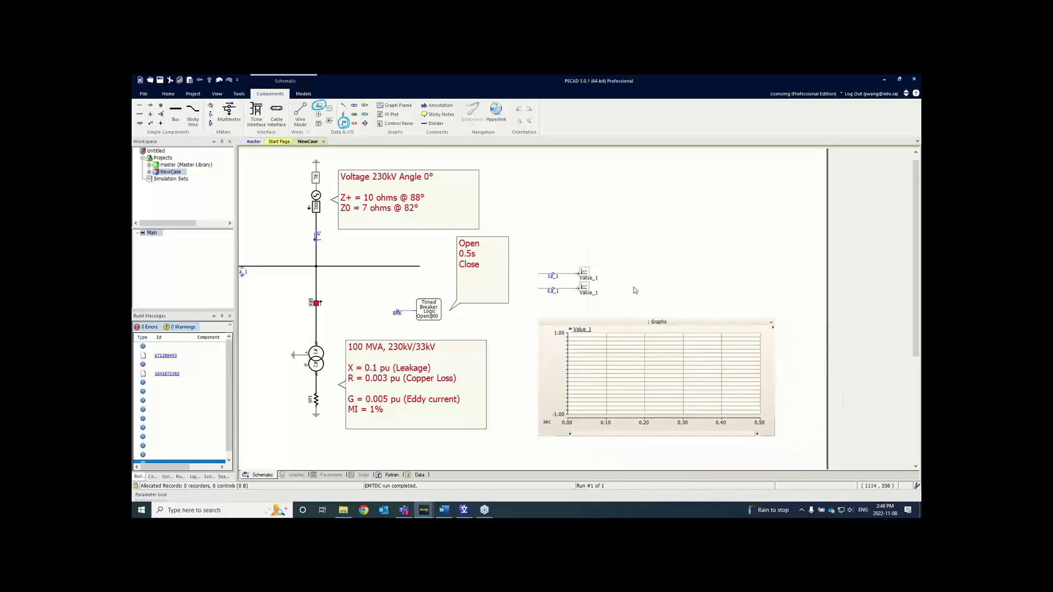
Add a second overlay graph with signal for the output channel wired to Ea_1, below the first graph.
{"action": "scroll", "coordinate": [632, 296], "scroll_direction": "down", "scroll_amount": 3}
{"action": "scroll", "coordinate": [633, 284], "scroll_direction": "down", "scroll_amount": 2}
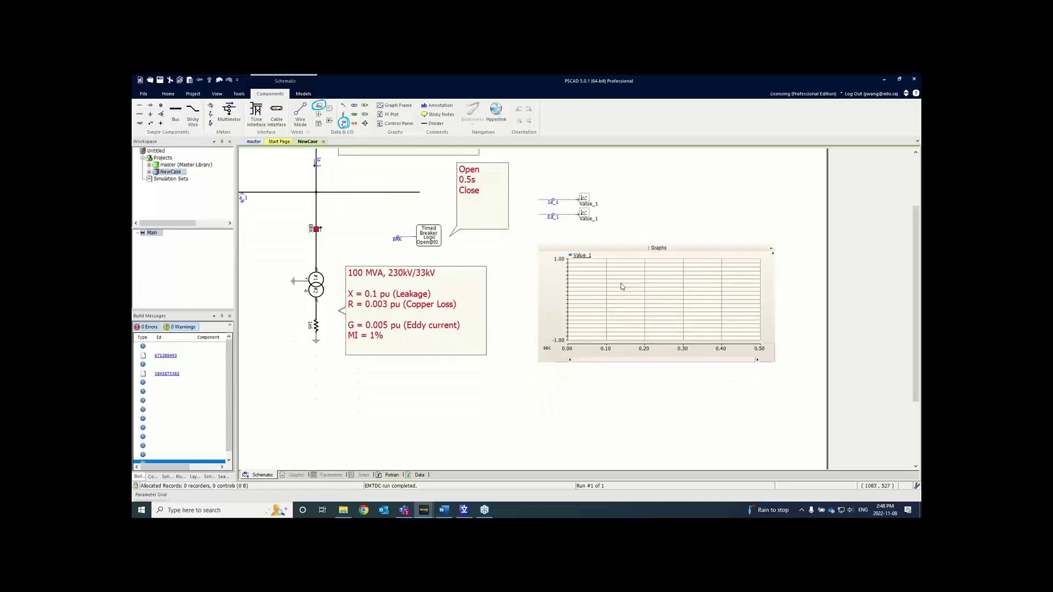
{"action": "left_click", "coordinate": [584, 202]}
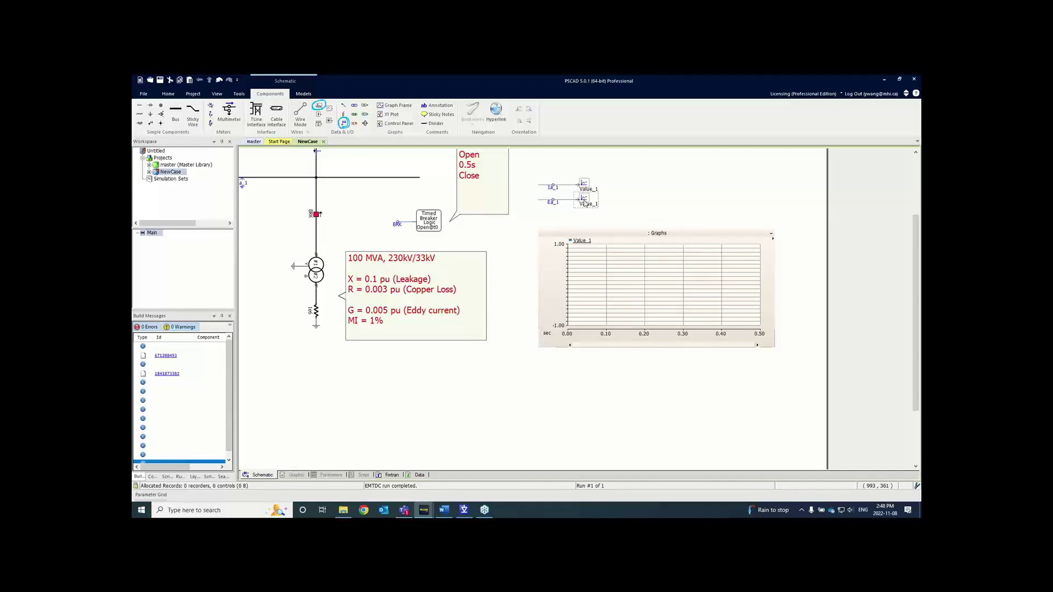
{"action": "right_click", "coordinate": [585, 203]}
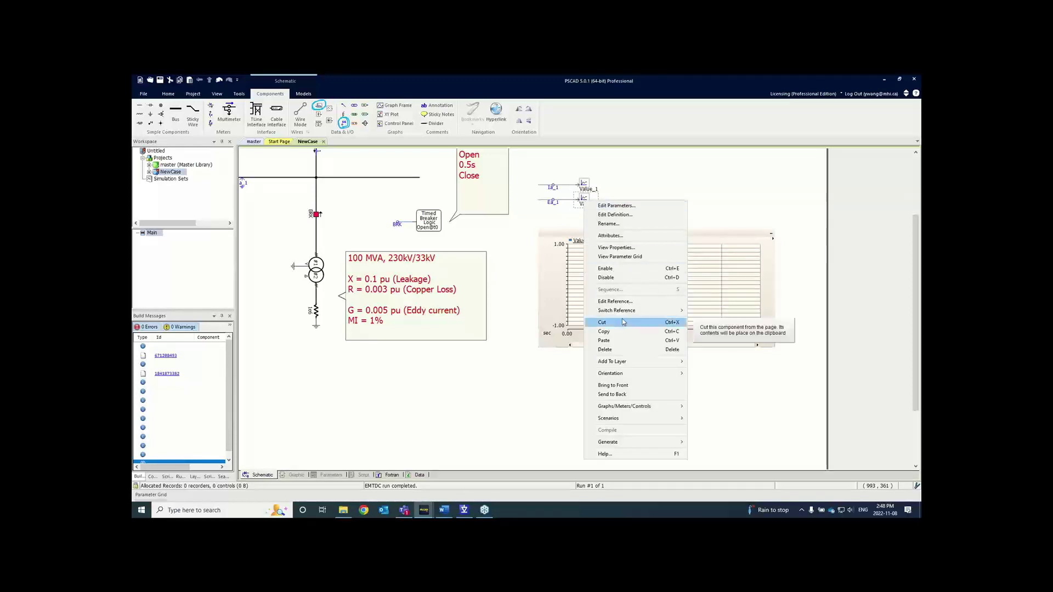
{"action": "mouse_move", "coordinate": [612, 411]}
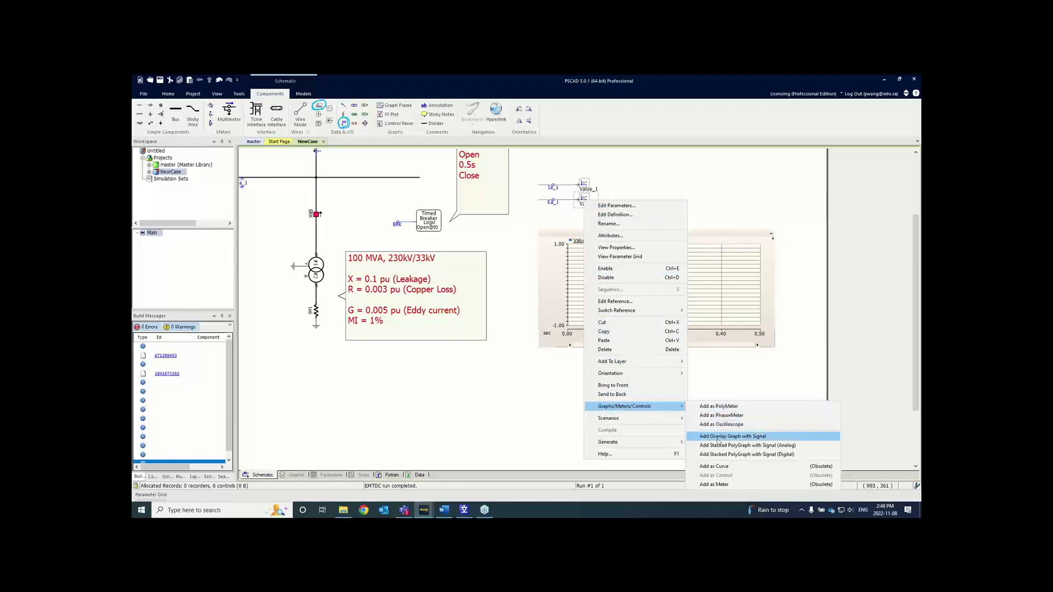
{"action": "left_click", "coordinate": [727, 437]}
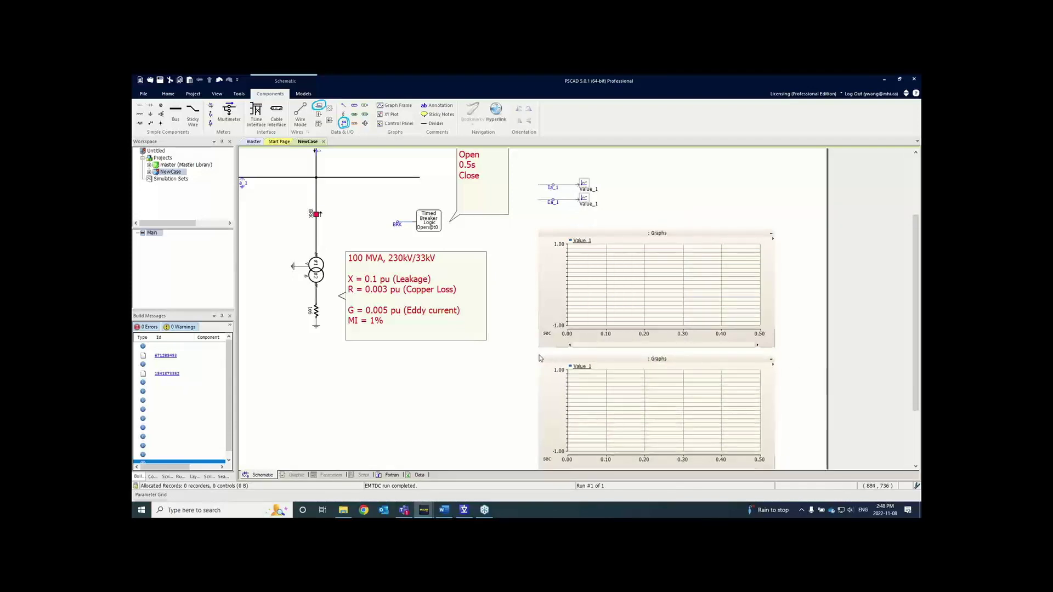
{"action": "scroll", "coordinate": [519, 353], "scroll_direction": "down", "scroll_amount": 1}
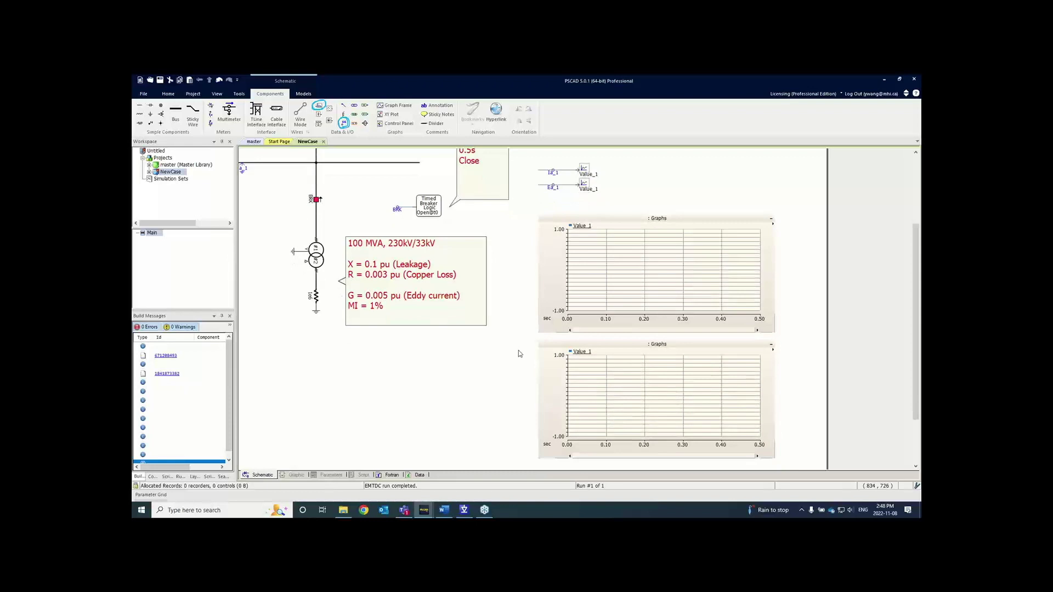
Run the case and fit the Ia_1 and Ea_1 graphs to their plotted curves.
{"action": "left_click", "coordinate": [168, 94]}
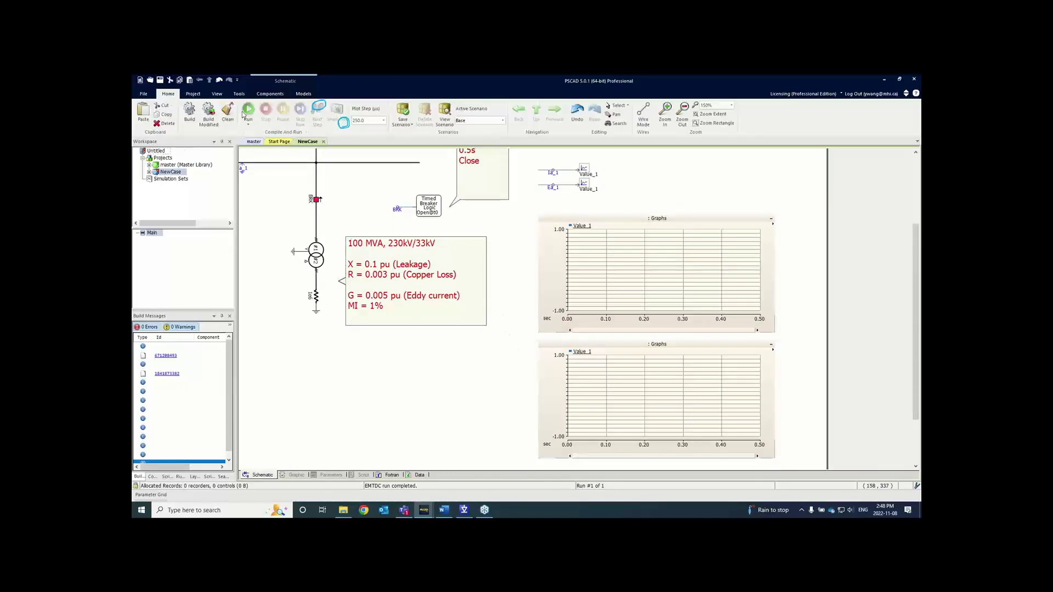
{"action": "scroll", "coordinate": [529, 304], "scroll_direction": "up", "scroll_amount": 1}
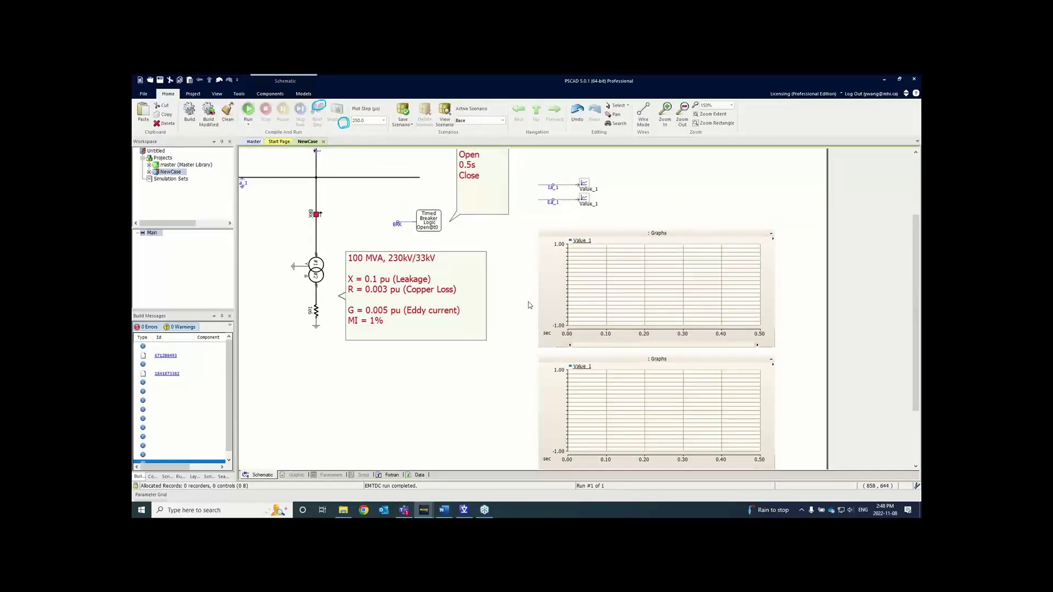
{"action": "left_click", "coordinate": [247, 110]}
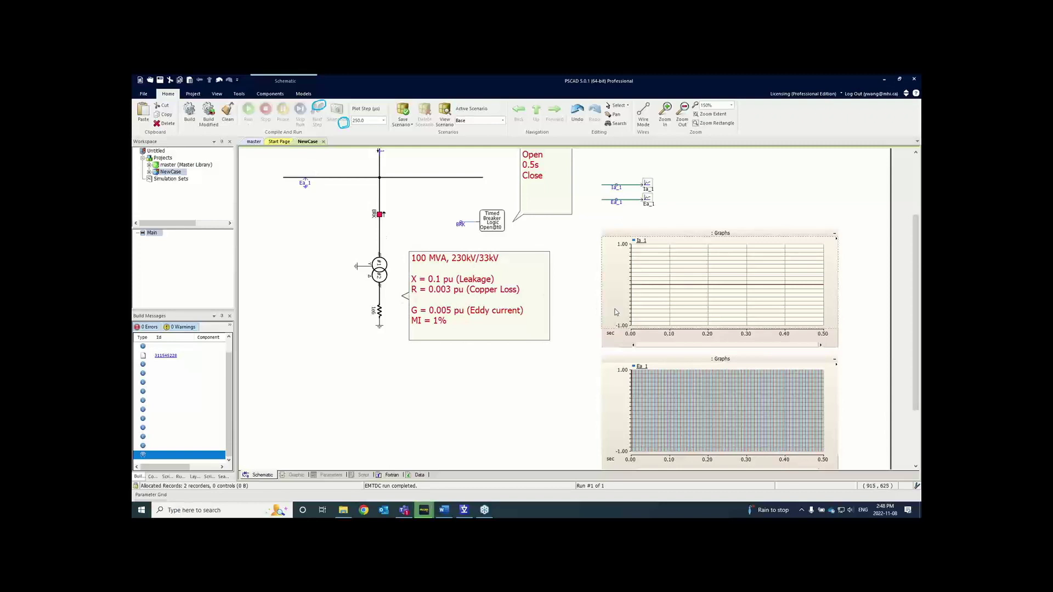
{"action": "left_click", "coordinate": [707, 407]}
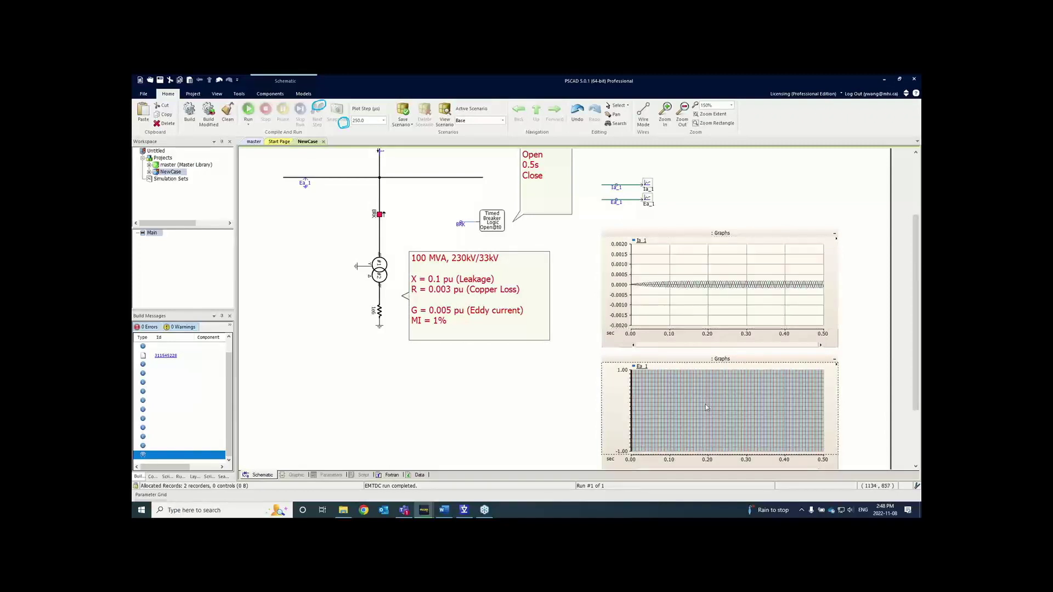
{"action": "scroll", "coordinate": [580, 311], "scroll_direction": "up", "scroll_amount": 2}
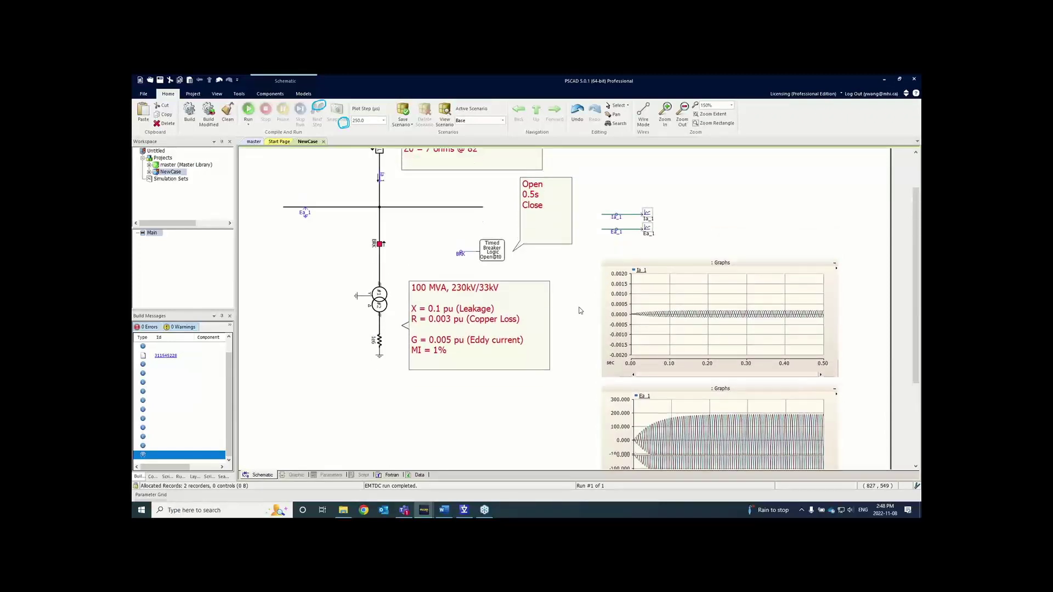
{"action": "scroll", "coordinate": [581, 311], "scroll_direction": "down", "scroll_amount": 2}
Set the project's duration of run to 5 s.
{"action": "left_click", "coordinate": [193, 94]}
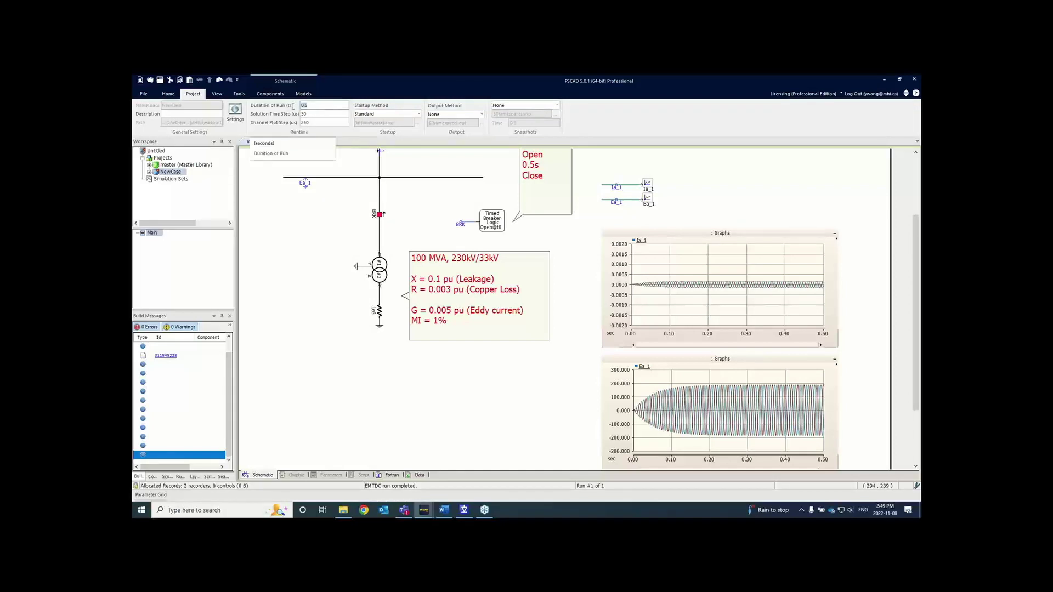
{"action": "left_click", "coordinate": [317, 105]}
{"action": "left_click_drag", "start_coordinate": [317, 105], "coordinate": [295, 107]}
{"action": "type", "text": "5"}
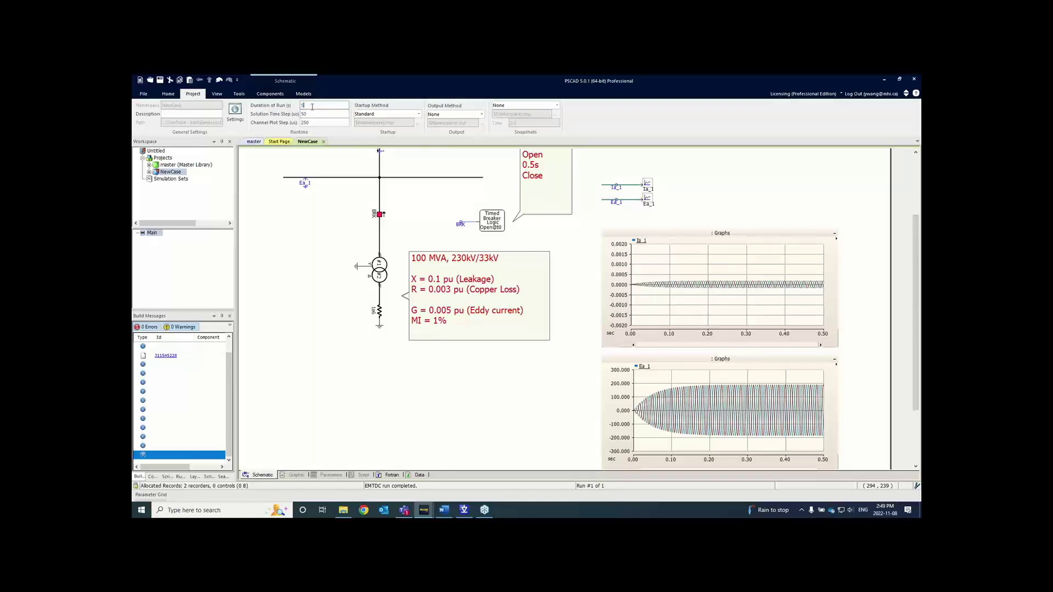
{"action": "left_click", "coordinate": [293, 229]}
{"action": "left_click_drag", "start_coordinate": [321, 106], "coordinate": [292, 107]}
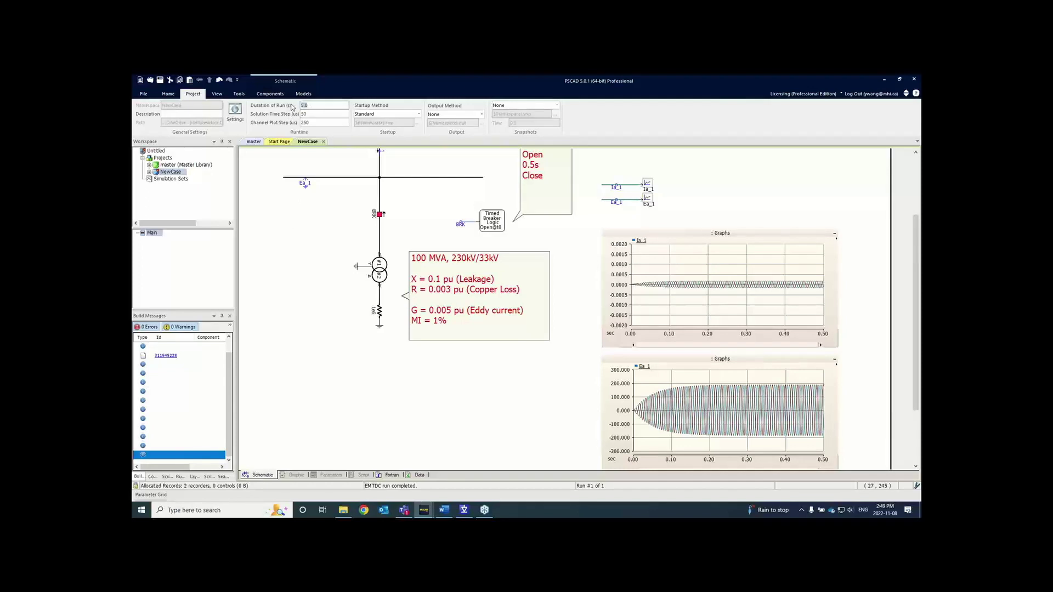
{"action": "left_click", "coordinate": [197, 95]}
{"action": "left_click", "coordinate": [323, 105]}
{"action": "left_click", "coordinate": [168, 94]}
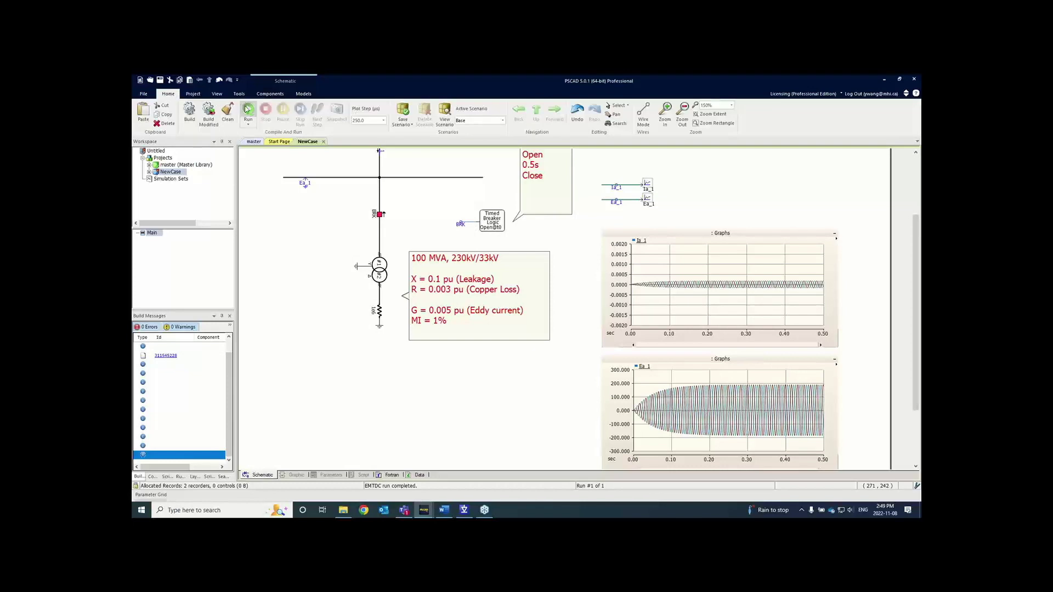
Rerun the case and fit both graphs to the full 5 s time range.
{"action": "left_click", "coordinate": [249, 111]}
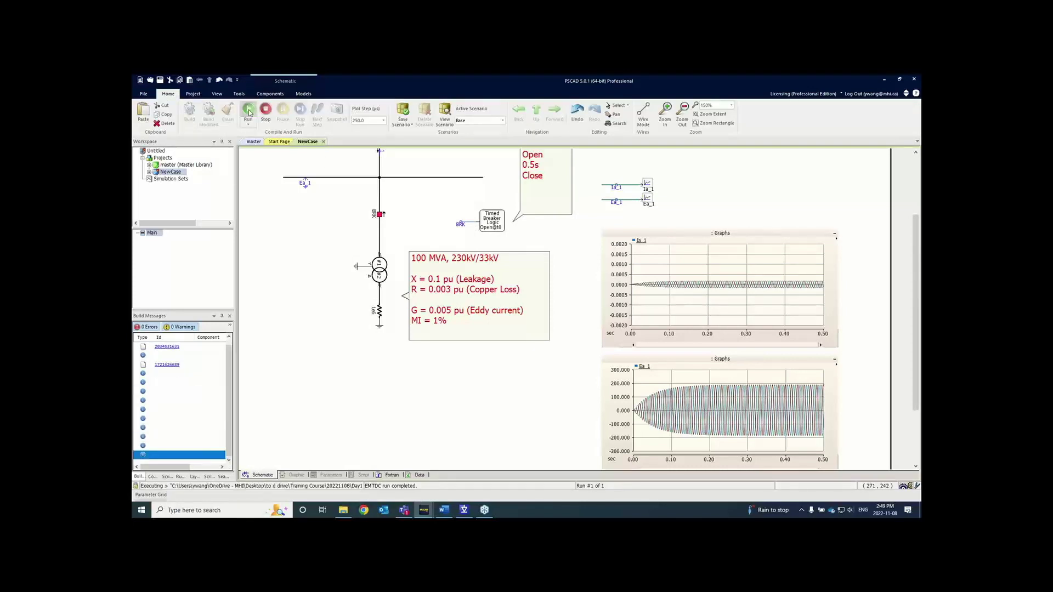
{"action": "left_click", "coordinate": [753, 312]}
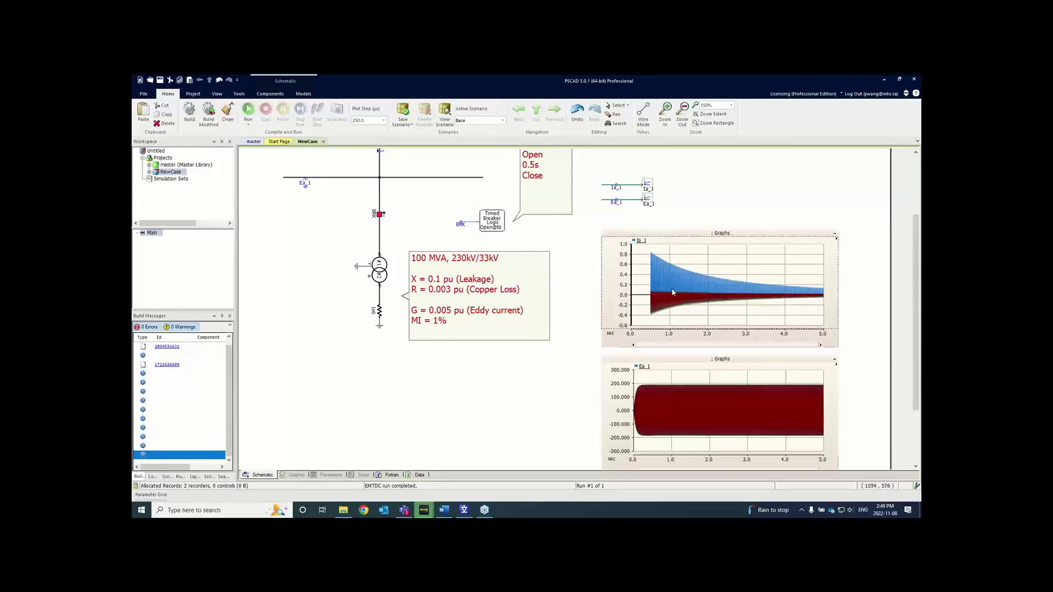
{"action": "left_click_drag", "start_coordinate": [643, 290], "coordinate": [749, 299]}
{"action": "double_click", "coordinate": [741, 298]}
{"action": "left_click", "coordinate": [704, 409]}
{"action": "scroll", "coordinate": [685, 373], "scroll_direction": "down", "scroll_amount": 1}
{"action": "scroll", "coordinate": [684, 343], "scroll_direction": "right", "scroll_amount": 2}
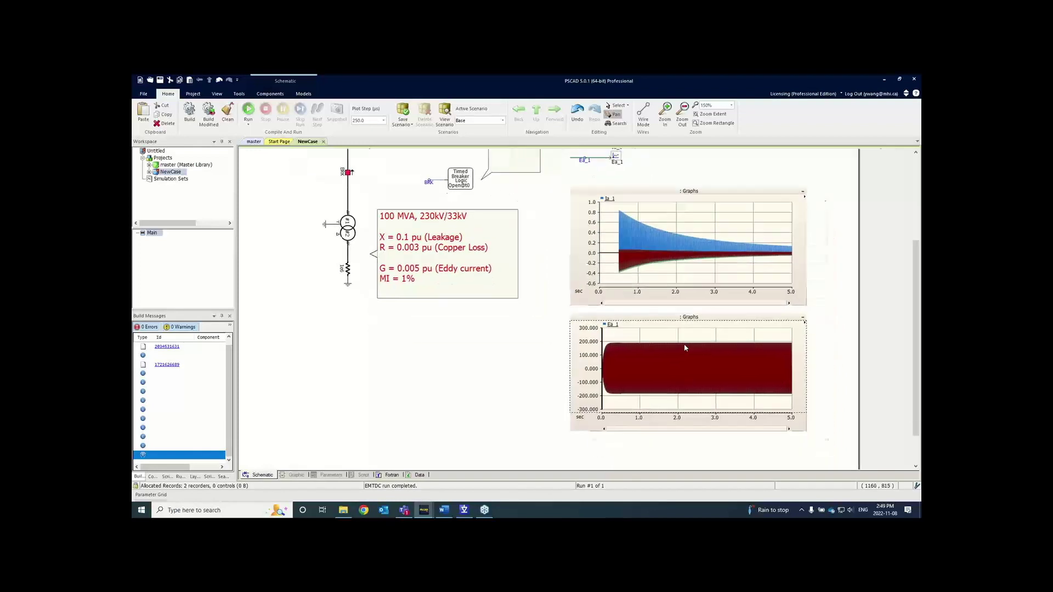
{"action": "left_click", "coordinate": [477, 340]}
{"action": "scroll", "coordinate": [482, 341], "scroll_direction": "left", "scroll_amount": 2}
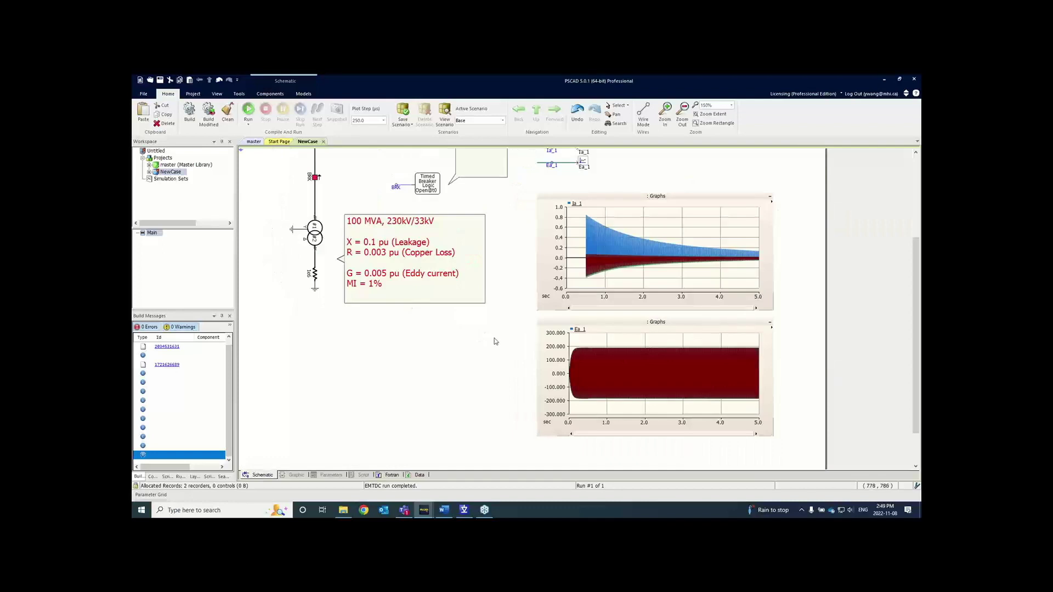
Zoom the Ia_1 graph to about 0.46–0.62 s, examine the current waveforms around breaker closing, and restore the full time range.
{"action": "left_click", "coordinate": [668, 255]}
{"action": "left_click", "coordinate": [597, 345]}
{"action": "left_click", "coordinate": [603, 248]}
{"action": "left_click_drag", "start_coordinate": [578, 212], "coordinate": [598, 286]}
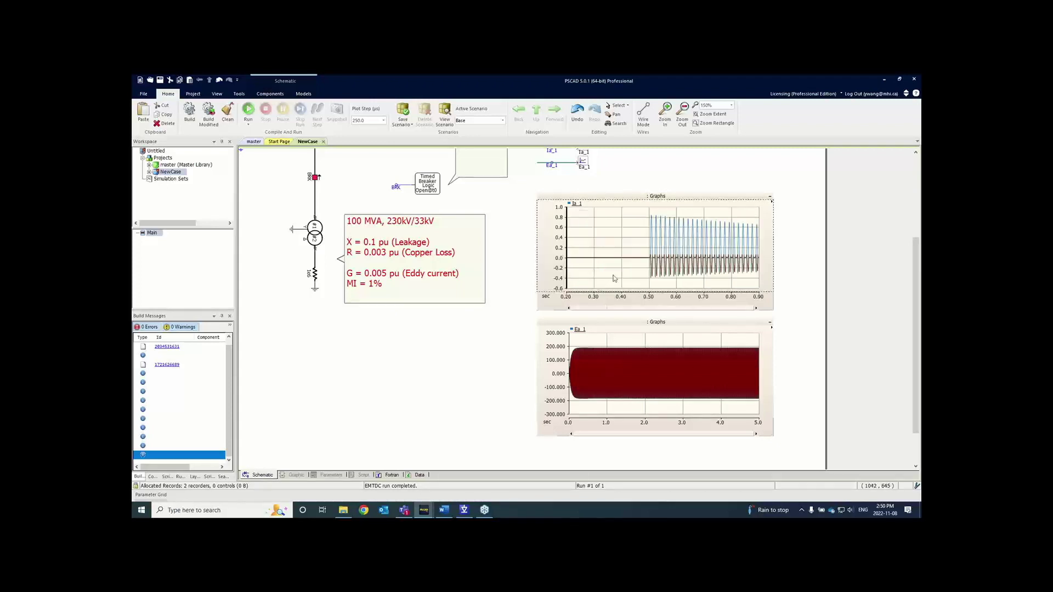
{"action": "left_click_drag", "start_coordinate": [641, 212], "coordinate": [678, 287]}
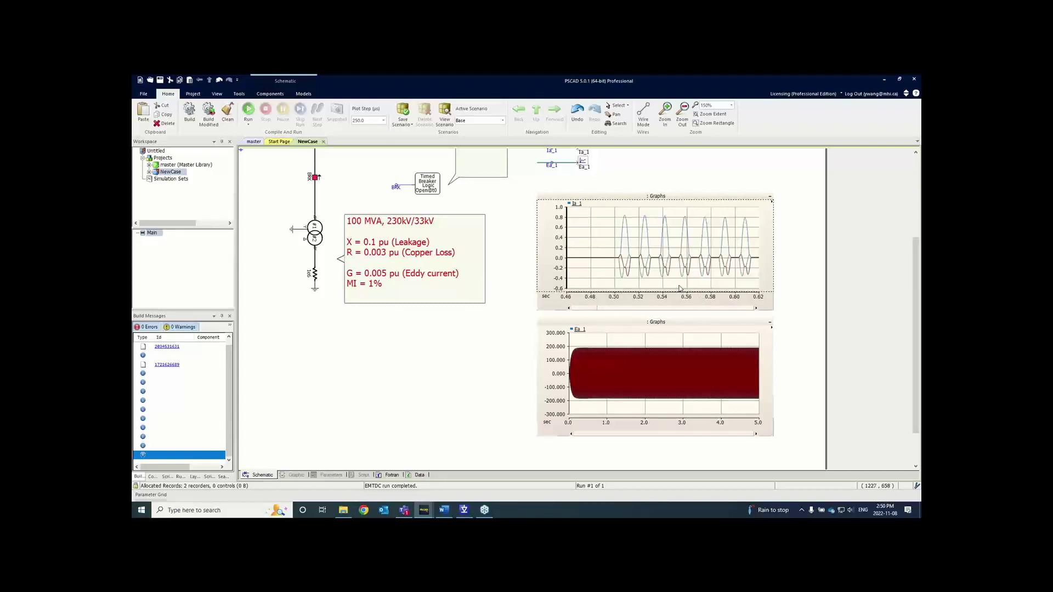
{"action": "mouse_move", "coordinate": [679, 288]}
{"action": "mouse_move", "coordinate": [641, 251]}
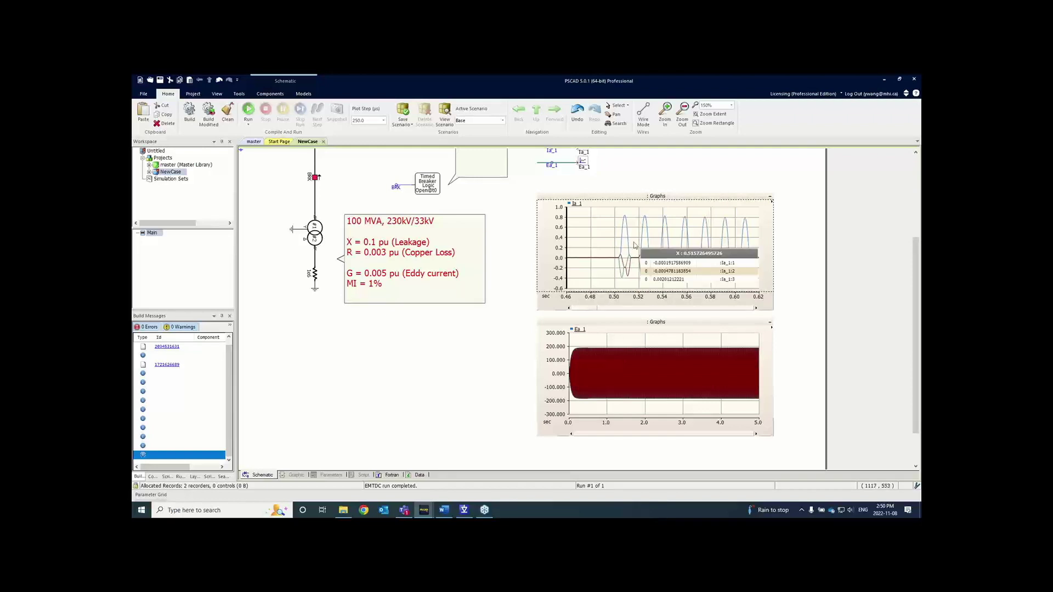
{"action": "key", "text": "BackSpace"}
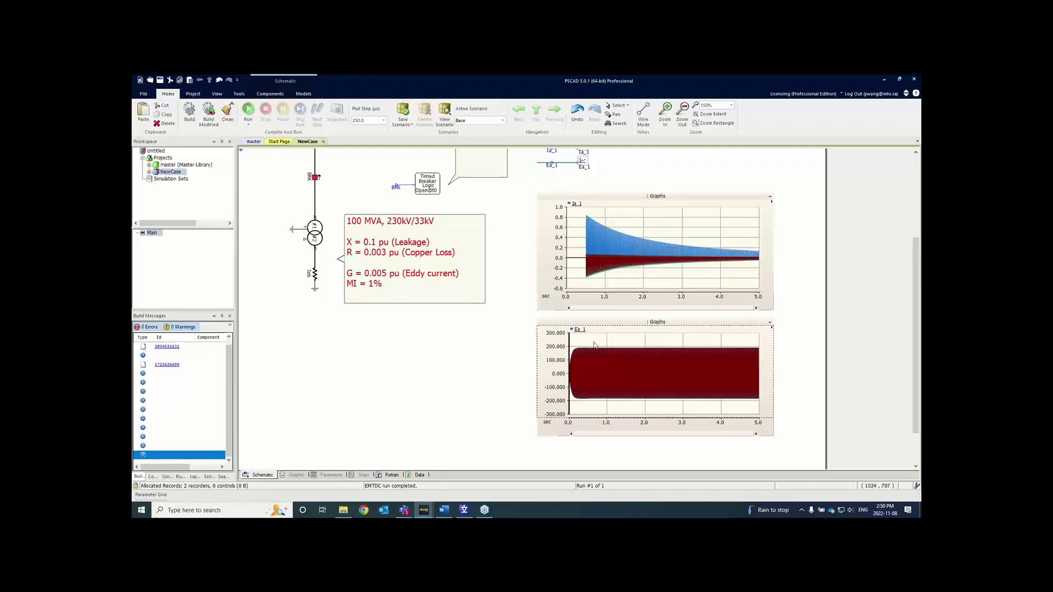
Zoom the Ea_1 graph in stages to about 0.43–0.54 s to examine the three-phase voltage waveforms.
{"action": "left_click_drag", "start_coordinate": [585, 344], "coordinate": [606, 416]}
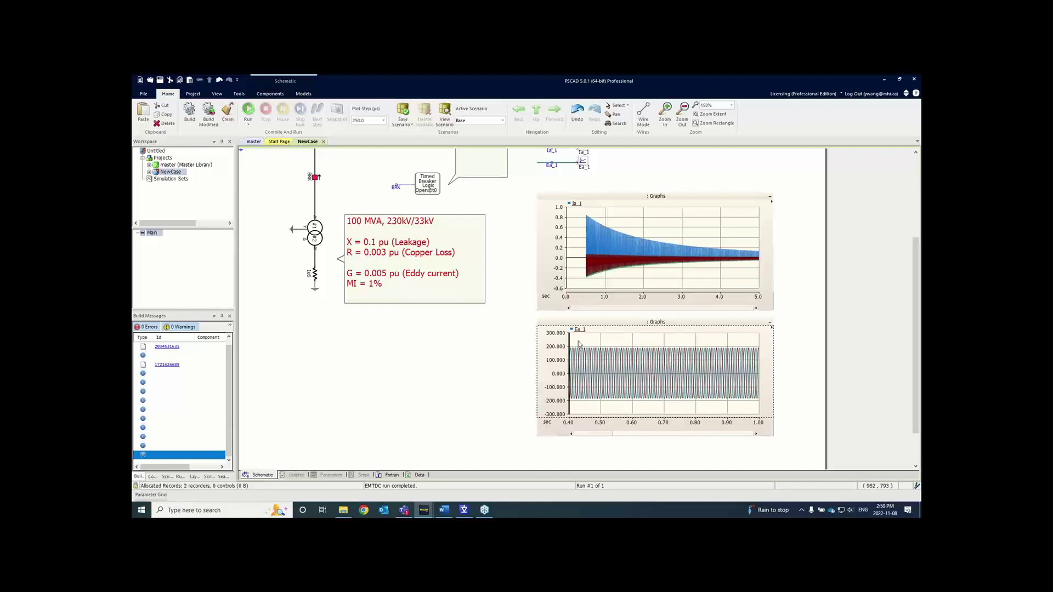
{"action": "left_click_drag", "start_coordinate": [611, 394], "coordinate": [649, 411]}
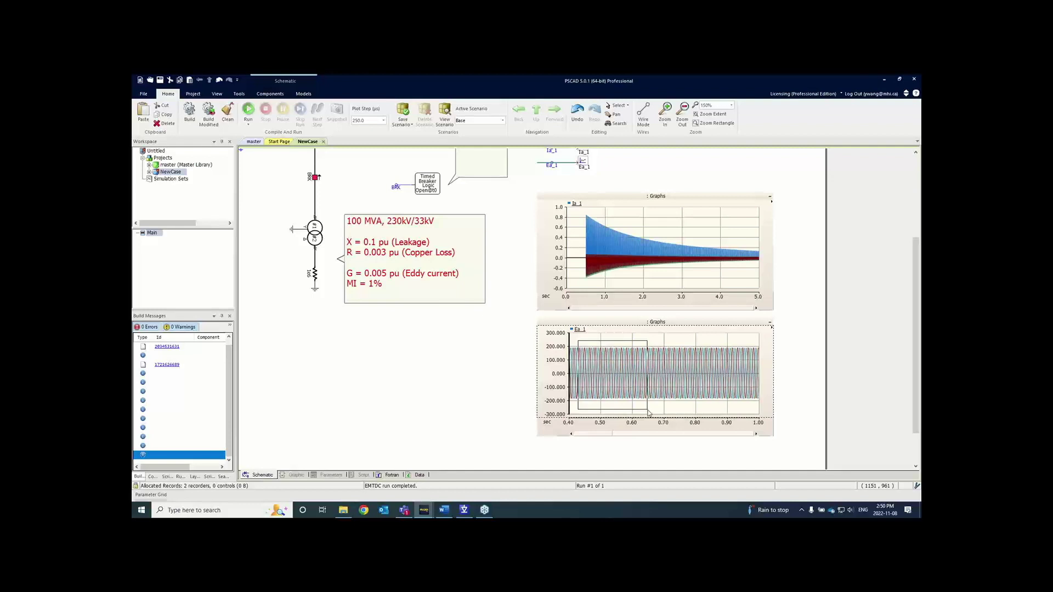
{"action": "left_click_drag", "start_coordinate": [648, 412], "coordinate": [647, 411]}
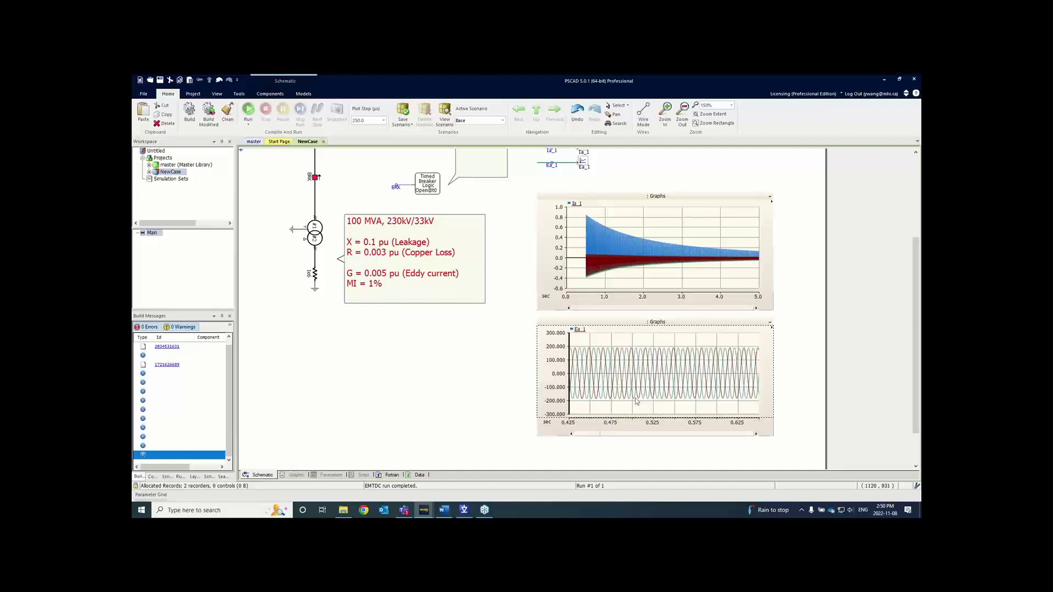
{"action": "left_click_drag", "start_coordinate": [657, 410], "coordinate": [663, 410]}
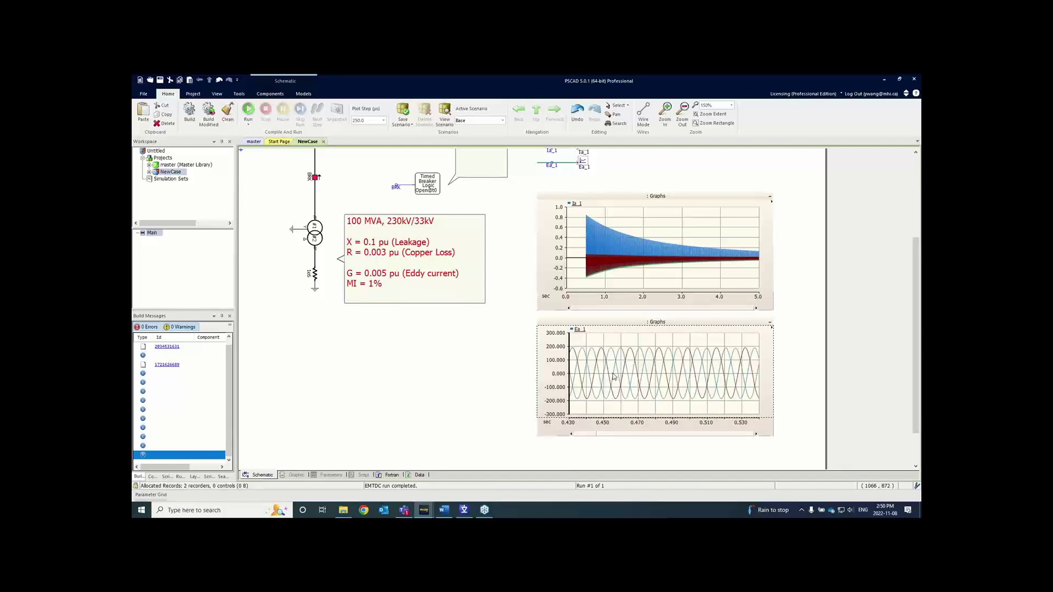
Restore the Ea_1 graph's full time range and zoom the Ia_1 graph to about 0.48–0.57 s to examine the current.
{"action": "mouse_move", "coordinate": [614, 376]}
{"action": "key", "text": "BackSpace"}
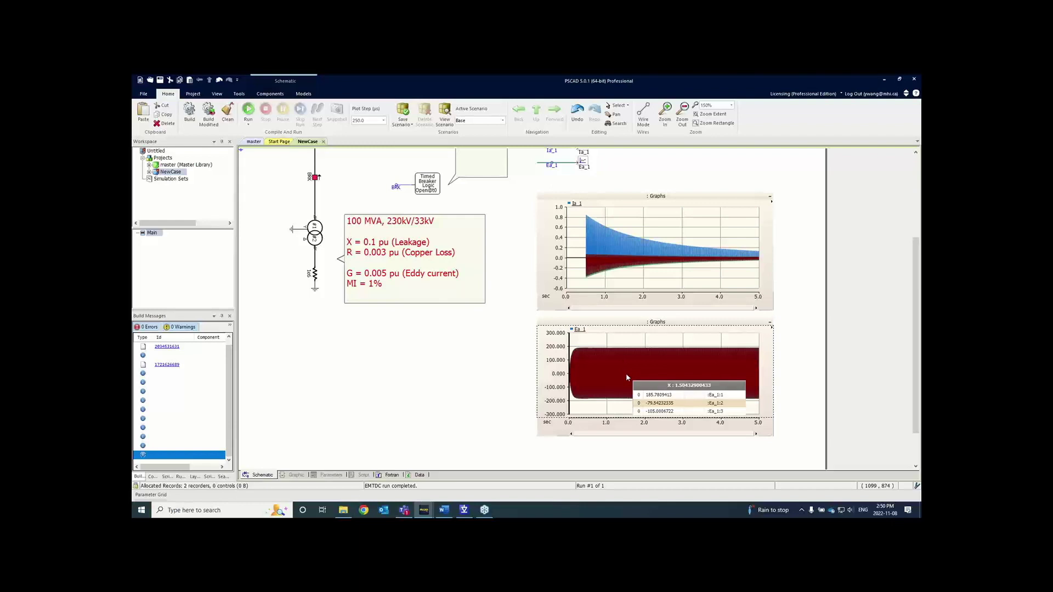
{"action": "scroll", "coordinate": [513, 324], "scroll_direction": "up", "scroll_amount": 2}
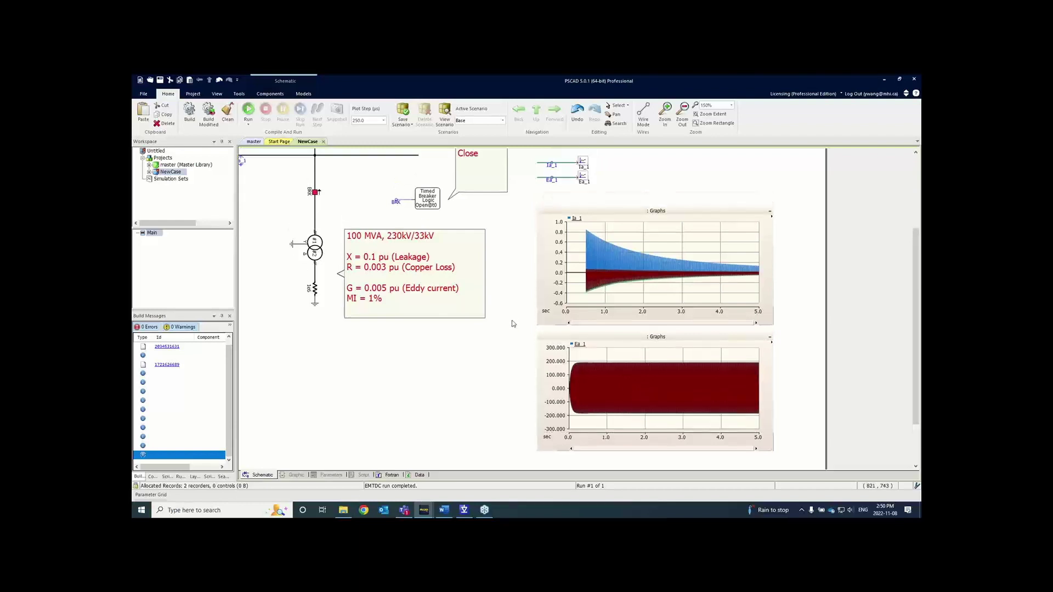
{"action": "scroll", "coordinate": [513, 324], "scroll_direction": "up", "scroll_amount": 1}
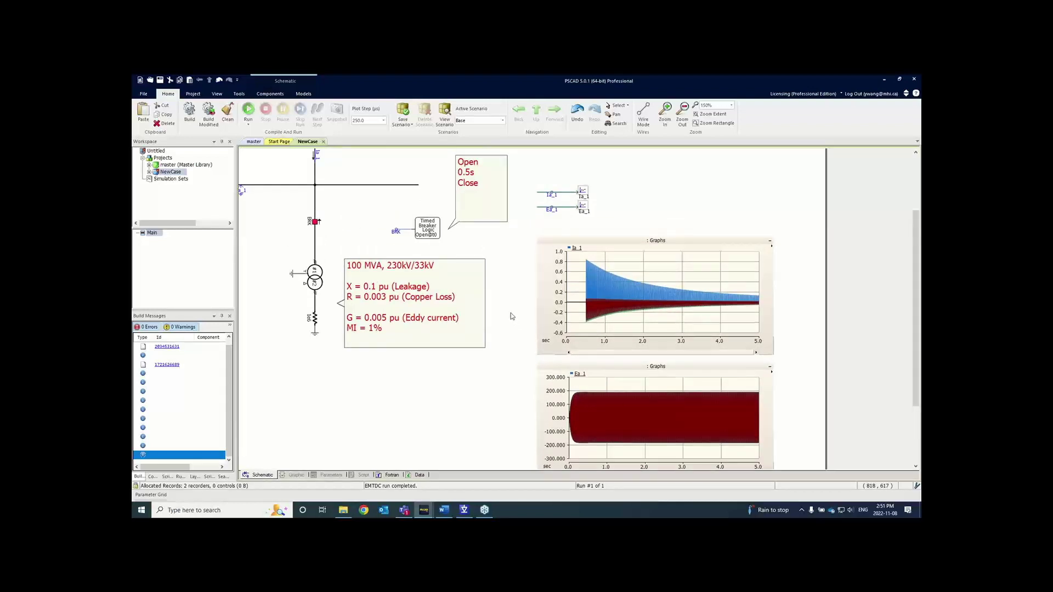
{"action": "left_click", "coordinate": [598, 300]}
{"action": "scroll", "coordinate": [598, 300], "scroll_direction": "up", "scroll_amount": 3}
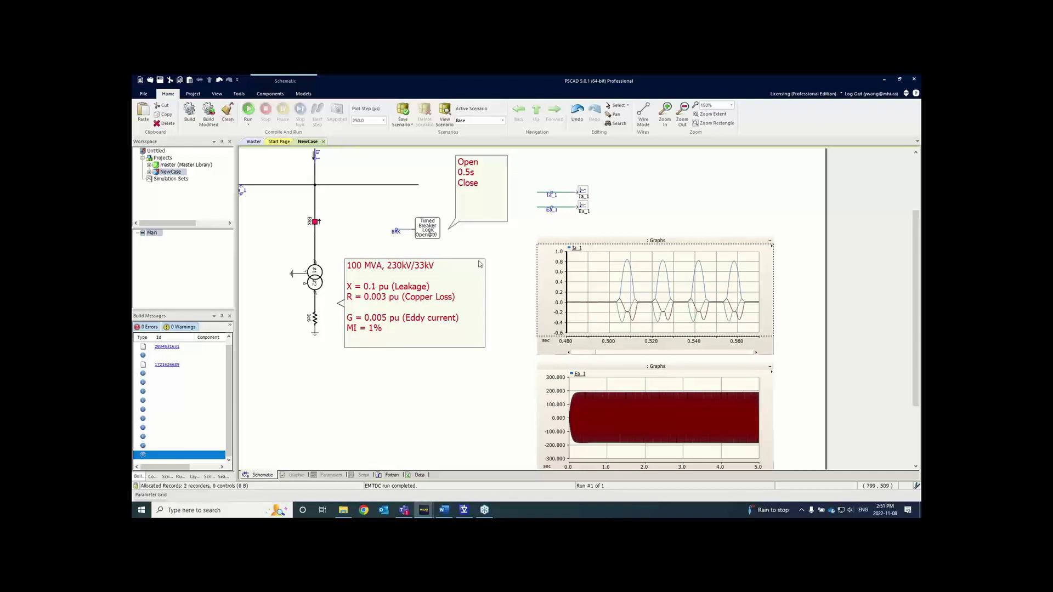
Set the Timed Breaker Logic's time of first breaker operation to 0.504 s, rerun the case and fit the Ia_1 graph vertically.
{"action": "double_click", "coordinate": [432, 235]}
{"action": "left_click_drag", "start_coordinate": [512, 209], "coordinate": [473, 220]}
{"action": "left_click", "coordinate": [516, 266]}
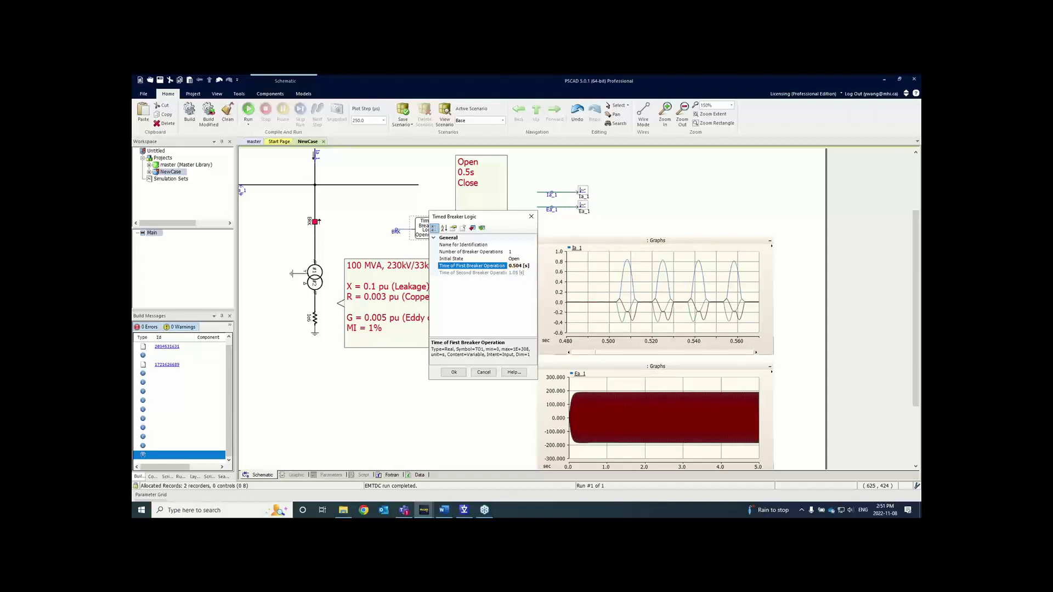
{"action": "key", "text": "Return"}
{"action": "key", "text": "F5"}
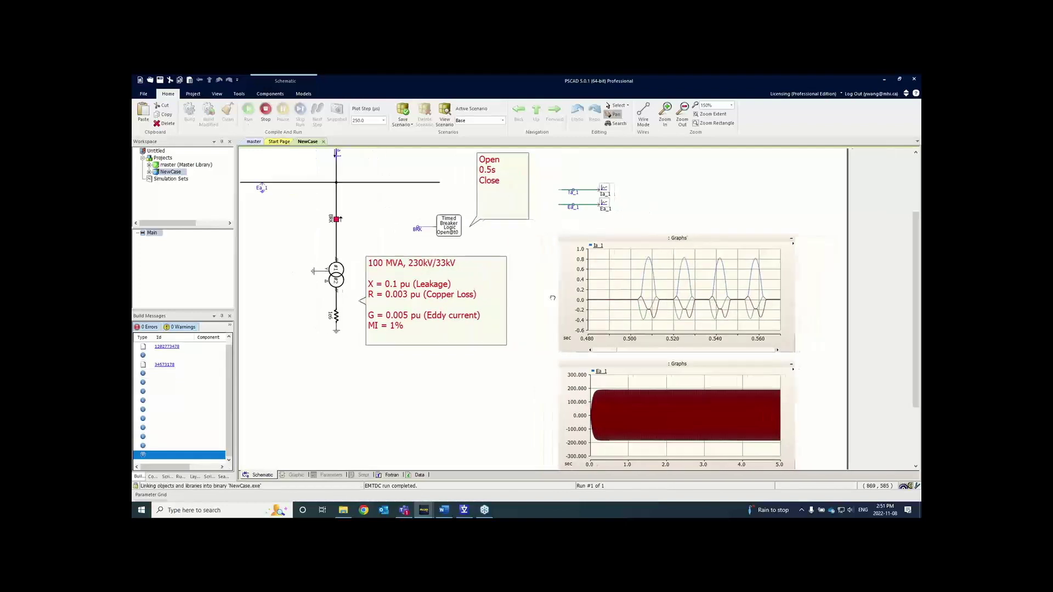
{"action": "left_click", "coordinate": [664, 303]}
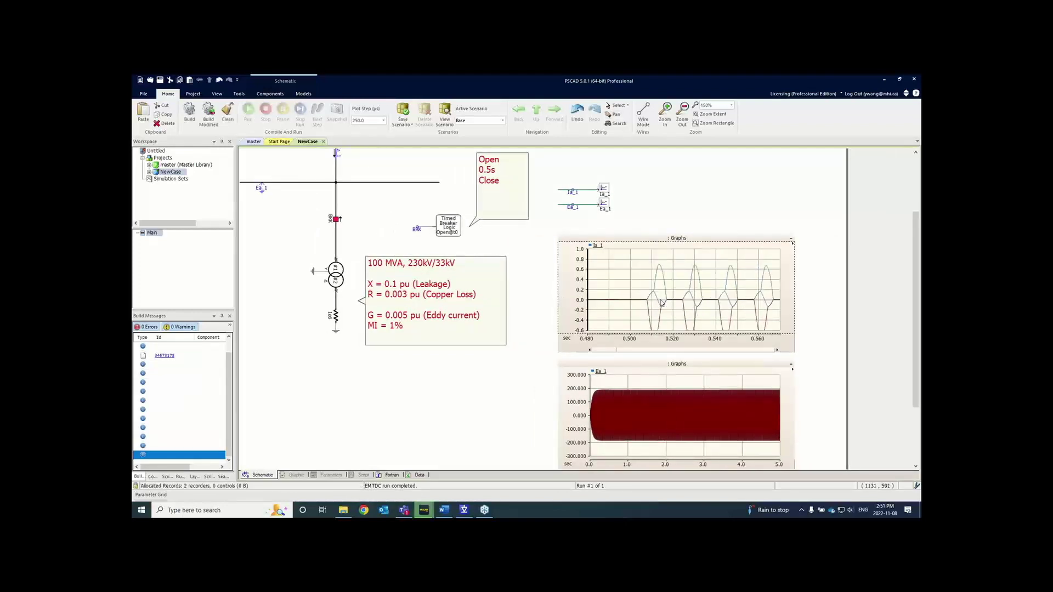
Check the time of first breaker operation in the Timed Breaker Logic settings and close them without changes.
{"action": "double_click", "coordinate": [447, 225]}
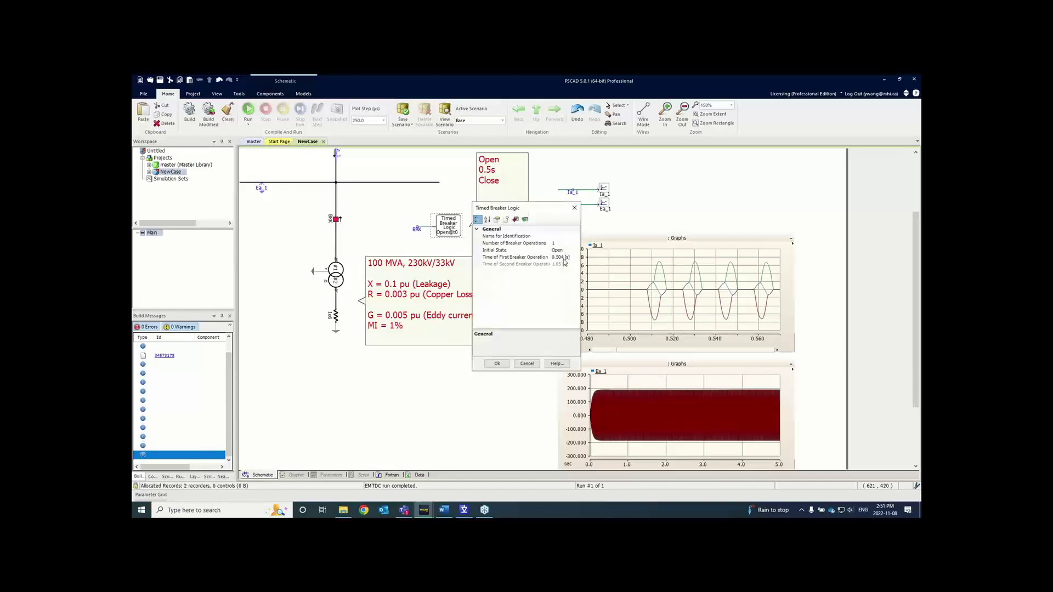
{"action": "left_click", "coordinate": [574, 211]}
{"action": "left_click", "coordinate": [636, 277]}
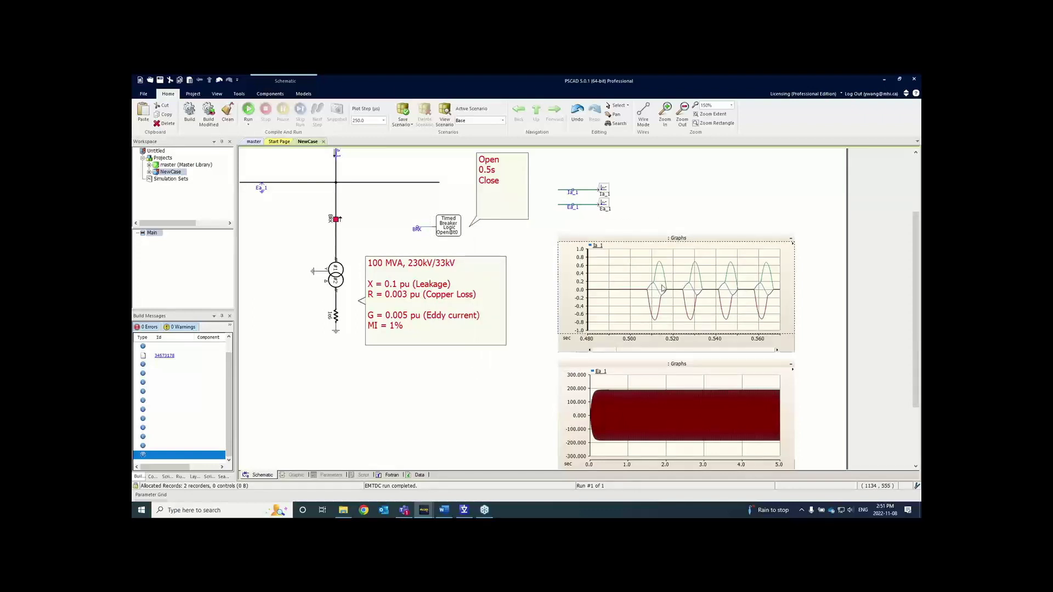
View the Ia_1 graph over the full run and zoom to about 0.50–0.545 s to examine the inrush current after breaker closing.
{"action": "scroll", "coordinate": [660, 290], "scroll_direction": "down", "scroll_amount": 3}
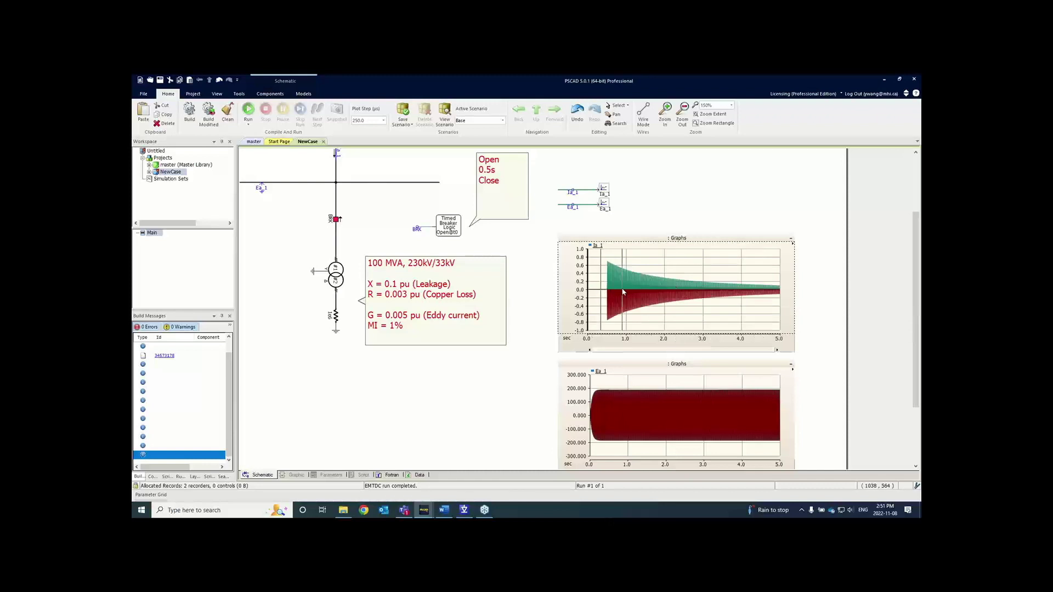
{"action": "scroll", "coordinate": [653, 300], "scroll_direction": "up", "scroll_amount": 3}
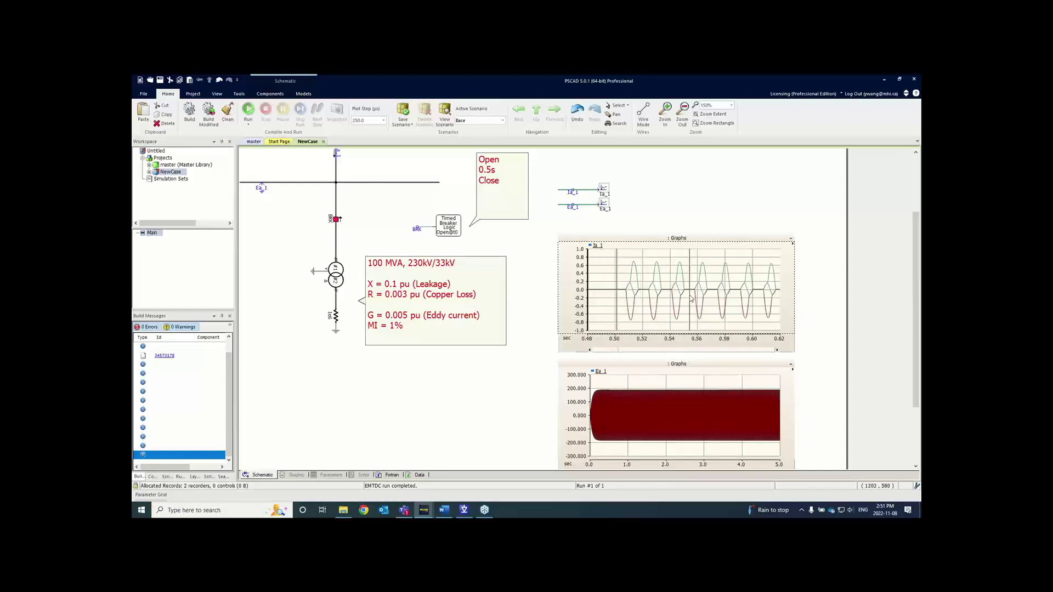
{"action": "scroll", "coordinate": [702, 299], "scroll_direction": "up", "scroll_amount": 2}
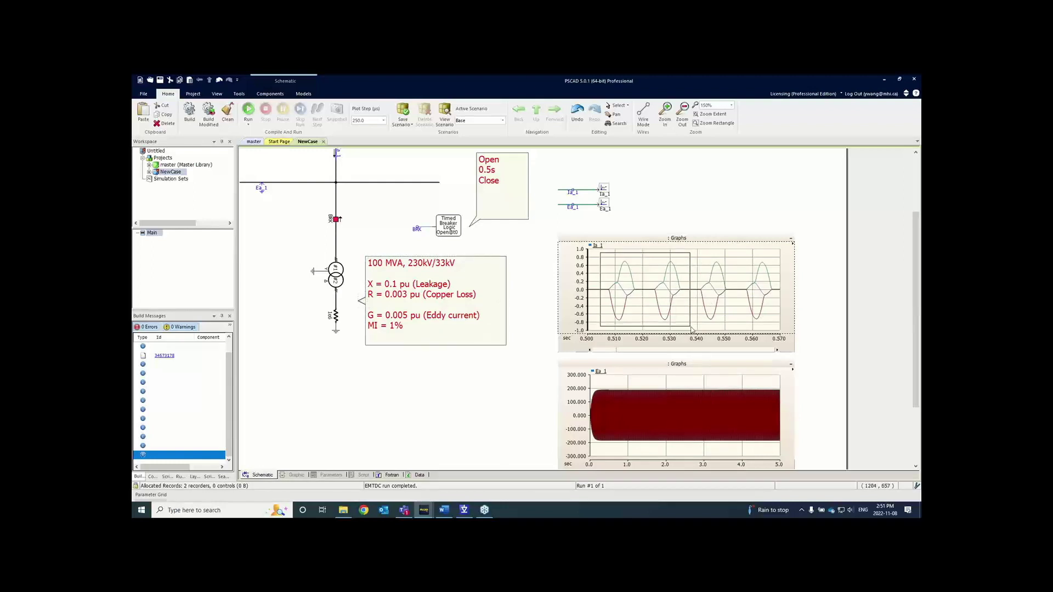
{"action": "scroll", "coordinate": [655, 311], "scroll_direction": "up", "scroll_amount": 1}
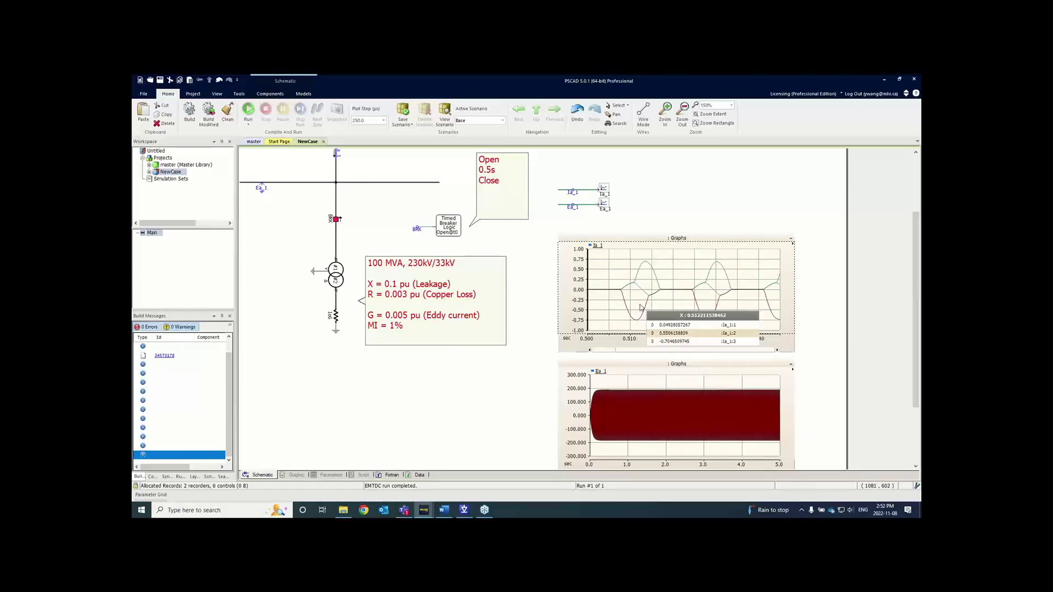
{"action": "mouse_move", "coordinate": [638, 306]}
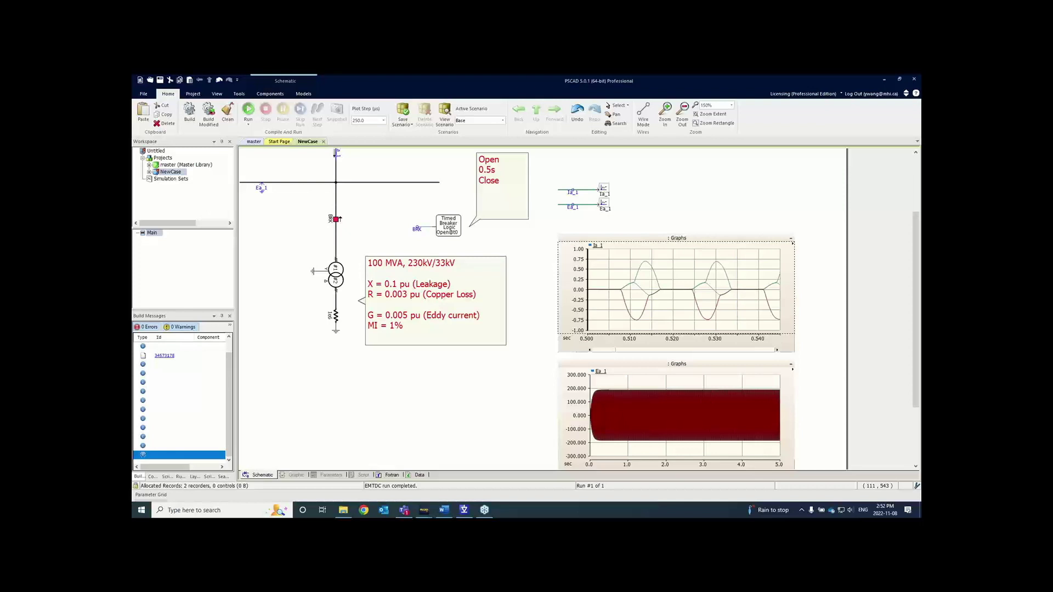
Review the Ideal Transformer Model option in the transformer's configuration and close the settings without changes.
{"action": "left_click_drag", "start_coordinate": [397, 350], "coordinate": [429, 301]}
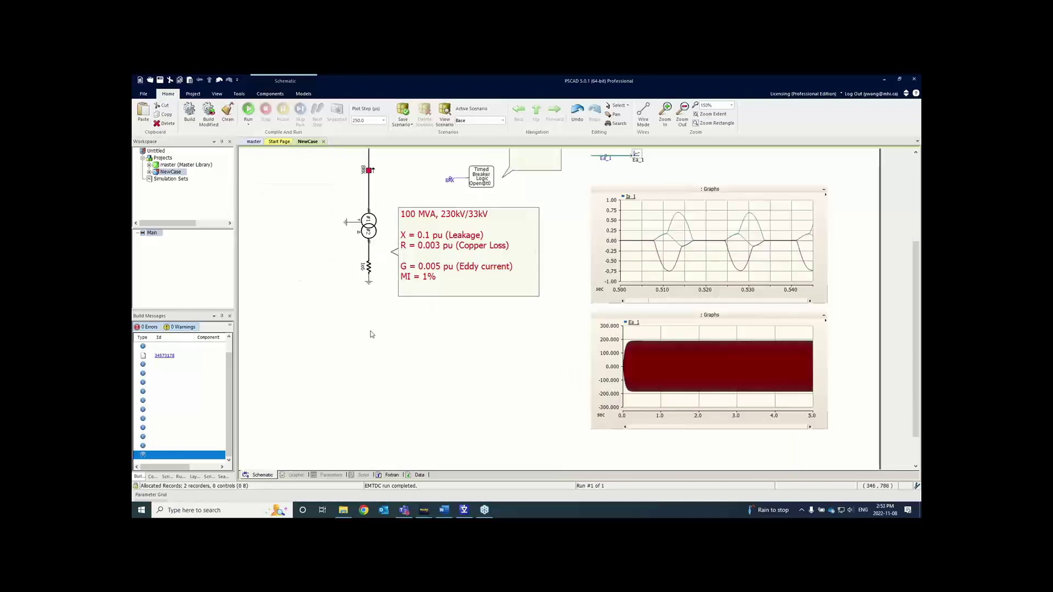
{"action": "double_click", "coordinate": [366, 225]}
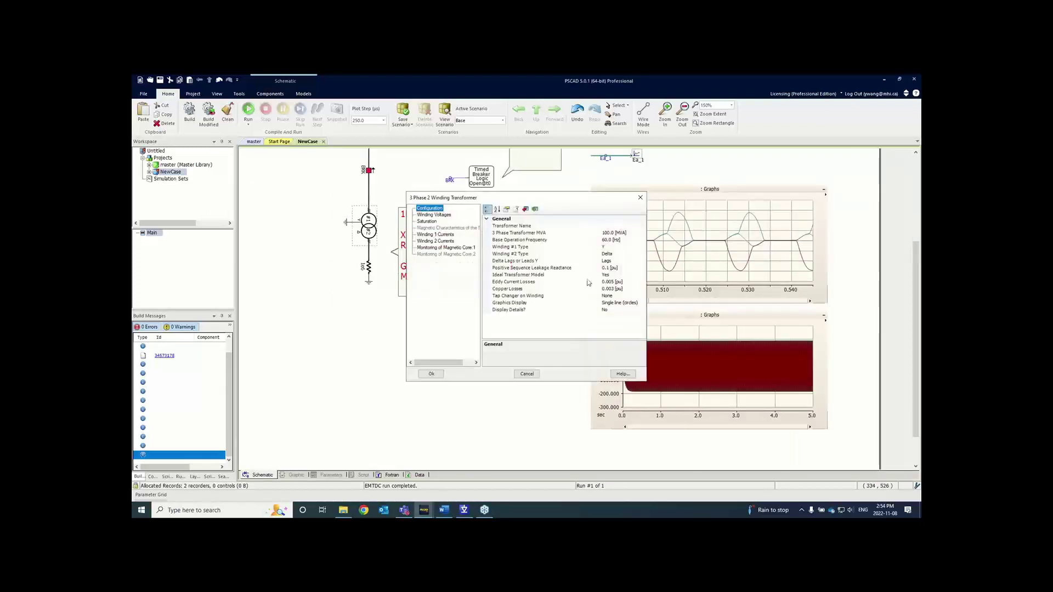
{"action": "left_click", "coordinate": [547, 276]}
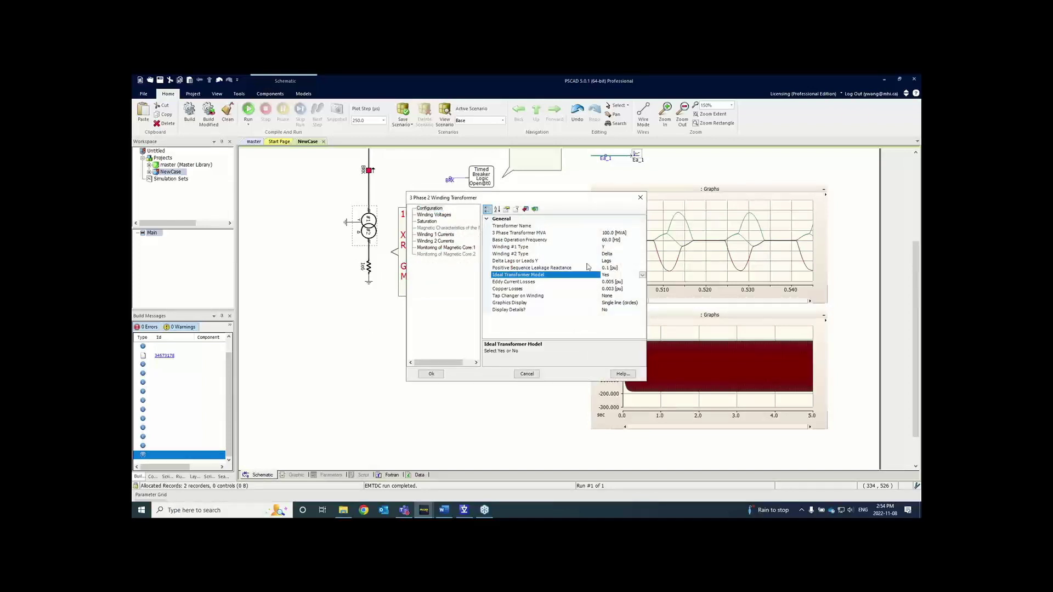
{"action": "left_click", "coordinate": [640, 201]}
{"action": "scroll", "coordinate": [528, 325], "scroll_direction": "down", "scroll_amount": 1}
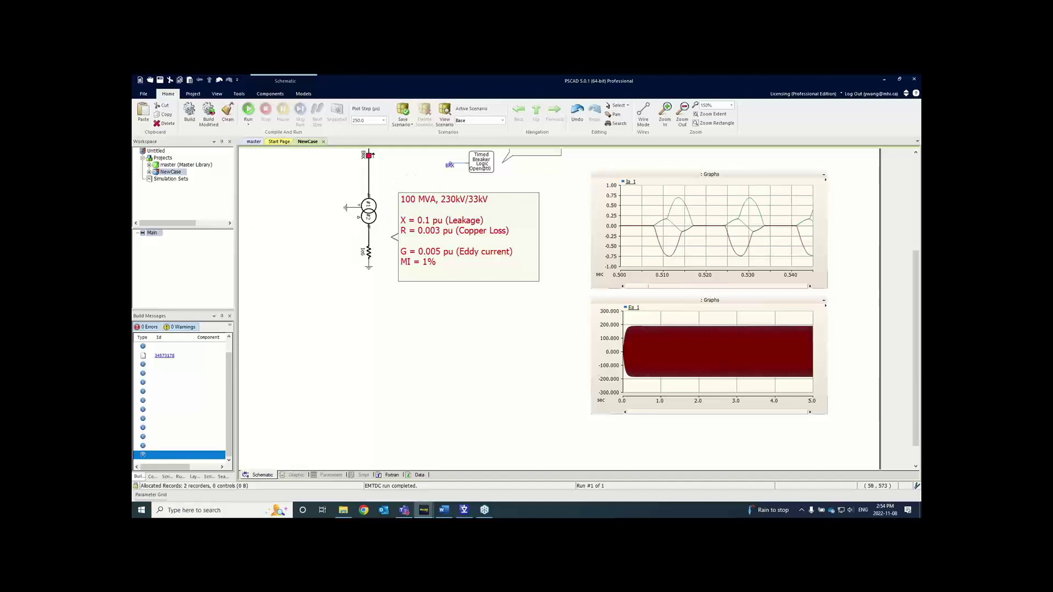
Draw a freehand series branch with elements labelled X and R as a screen annotation below the transformer.
{"action": "key", "text": "super"}
{"action": "key", "text": "Escape"}
{"action": "left_click", "coordinate": [318, 325]}
{"action": "left_click", "coordinate": [373, 325]}
{"action": "left_click", "coordinate": [352, 311]}
{"action": "mouse_move", "coordinate": [374, 326]}
{"action": "left_mouse_down"}
{"action": "mouse_move", "coordinate": [398, 325]}
{"action": "mouse_move", "coordinate": [378, 309]}
{"action": "mouse_move", "coordinate": [405, 328]}
{"action": "left_mouse_up"}
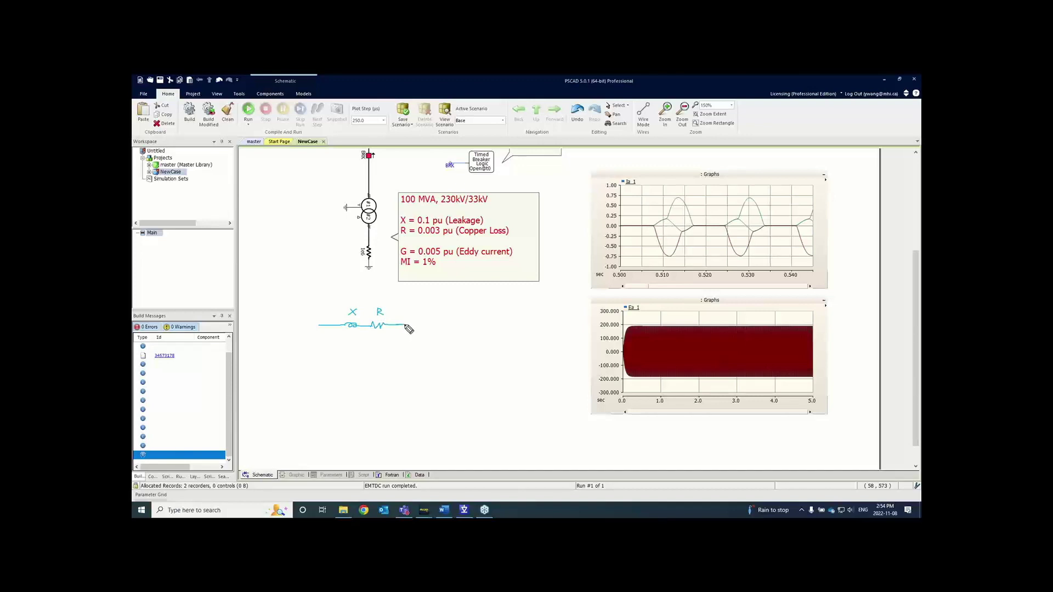
Annotate the circuit sketch with a grounded shunt branch of two parallel elements, an extended line and a downward current arrow.
{"action": "left_click", "coordinate": [405, 326]}
{"action": "left_click", "coordinate": [405, 334]}
{"action": "mouse_move", "coordinate": [391, 348]}
{"action": "left_mouse_down"}
{"action": "mouse_move", "coordinate": [391, 365]}
{"action": "mouse_move", "coordinate": [412, 345]}
{"action": "mouse_move", "coordinate": [395, 375]}
{"action": "left_mouse_up"}
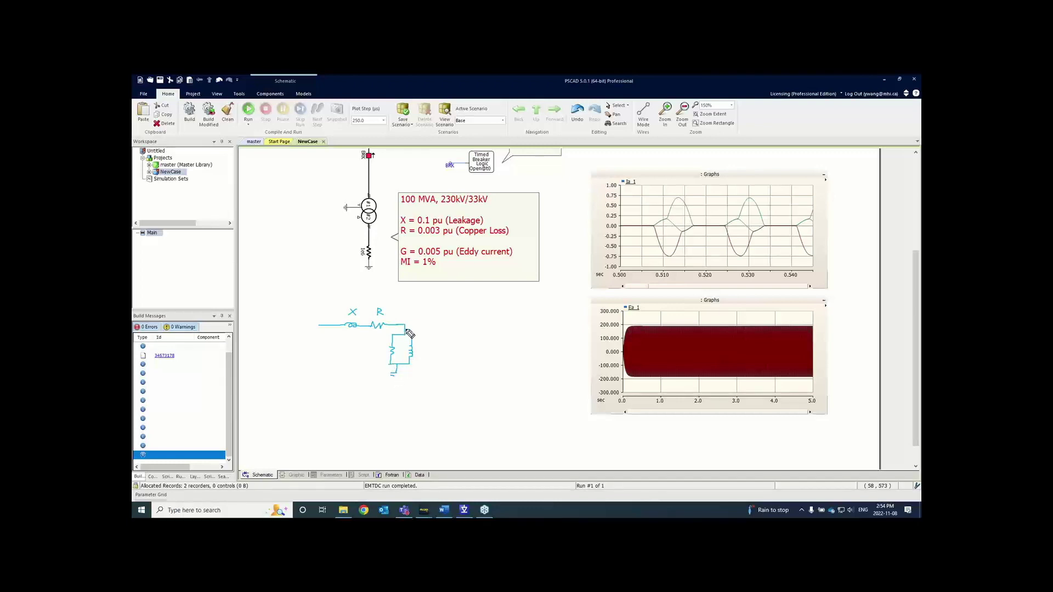
{"action": "left_click_drag", "start_coordinate": [409, 329], "coordinate": [434, 328]}
{"action": "left_click_drag", "start_coordinate": [415, 329], "coordinate": [415, 337]}
{"action": "left_click_drag", "start_coordinate": [421, 333], "coordinate": [424, 351]}
Sketch a pair of V–I axes with a straight line through the origin below the circuit annotation.
{"action": "left_click_drag", "start_coordinate": [333, 420], "coordinate": [423, 420]}
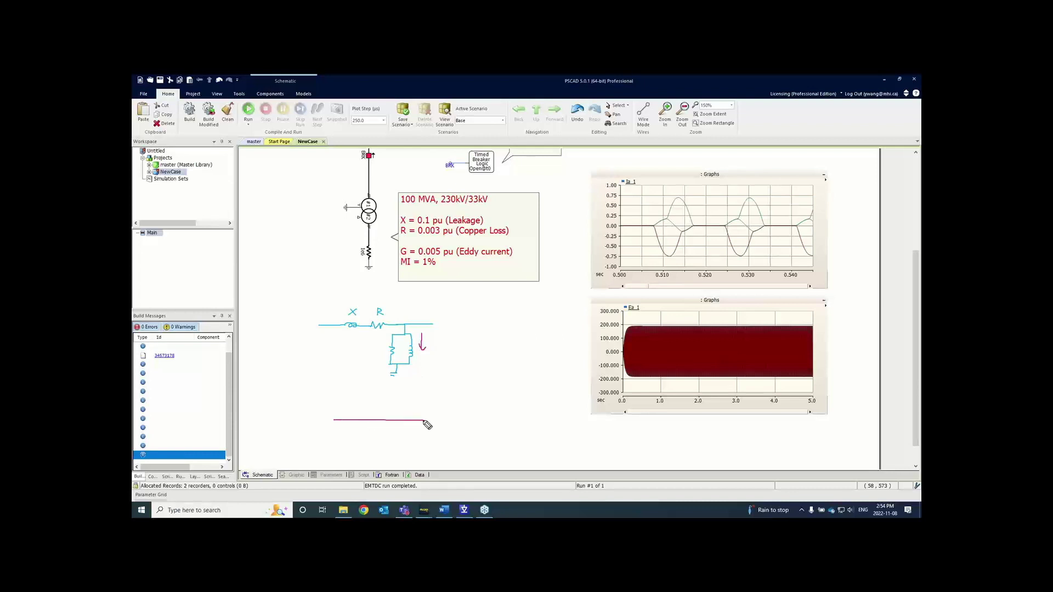
{"action": "mouse_move", "coordinate": [382, 385]}
{"action": "left_mouse_down"}
{"action": "mouse_move", "coordinate": [380, 446]}
{"action": "mouse_move", "coordinate": [349, 442]}
{"action": "mouse_move", "coordinate": [414, 402]}
{"action": "mouse_move", "coordinate": [384, 386]}
{"action": "left_mouse_up"}
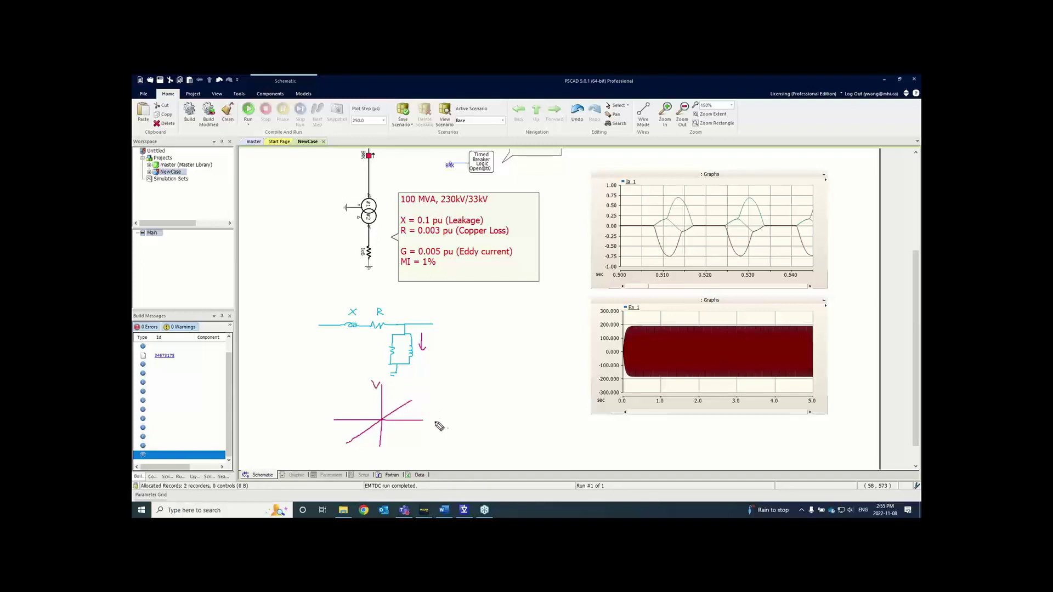
{"action": "left_click_drag", "start_coordinate": [430, 416], "coordinate": [438, 425]}
Label the shunt elements G and IM, add a grounded current source, and draw a second horizontal axis beside the V–I sketch.
{"action": "left_click_drag", "start_coordinate": [380, 346], "coordinate": [381, 346]}
{"action": "left_click_drag", "start_coordinate": [383, 346], "coordinate": [431, 355]}
{"action": "mouse_move", "coordinate": [434, 326]}
{"action": "left_mouse_down"}
{"action": "mouse_move", "coordinate": [482, 326]}
{"action": "mouse_move", "coordinate": [468, 326]}
{"action": "mouse_move", "coordinate": [459, 345]}
{"action": "mouse_move", "coordinate": [469, 358]}
{"action": "mouse_move", "coordinate": [481, 349]}
{"action": "mouse_move", "coordinate": [469, 336]}
{"action": "mouse_move", "coordinate": [473, 368]}
{"action": "left_mouse_up"}
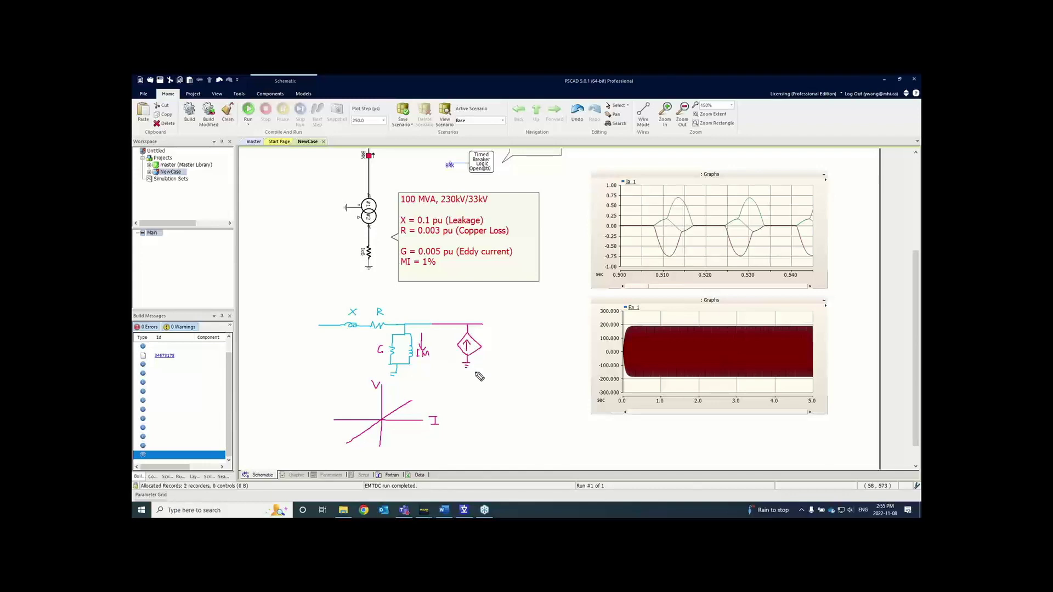
{"action": "left_click_drag", "start_coordinate": [467, 422], "coordinate": [542, 426]}
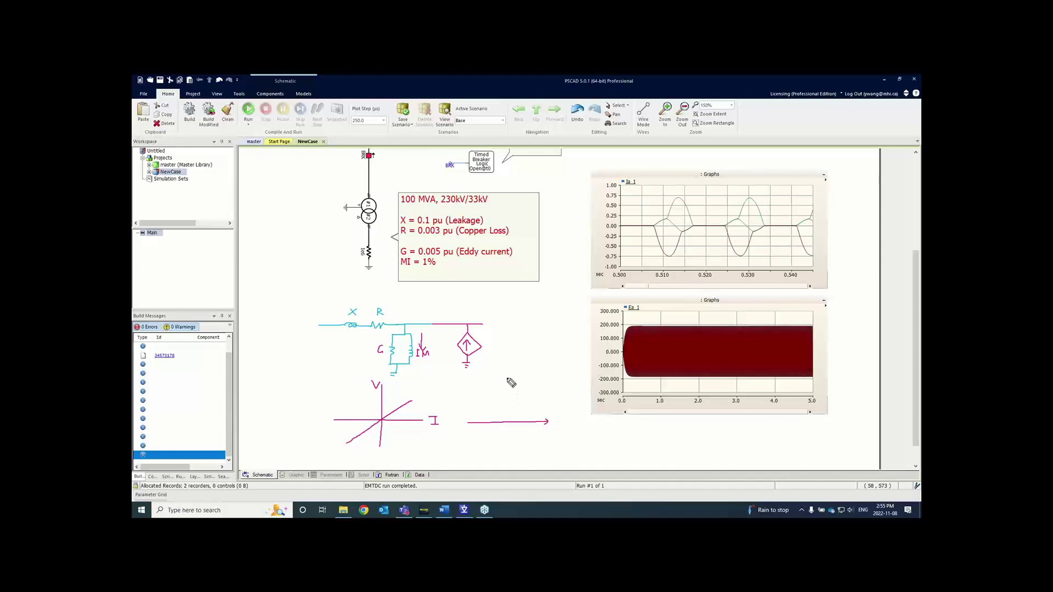
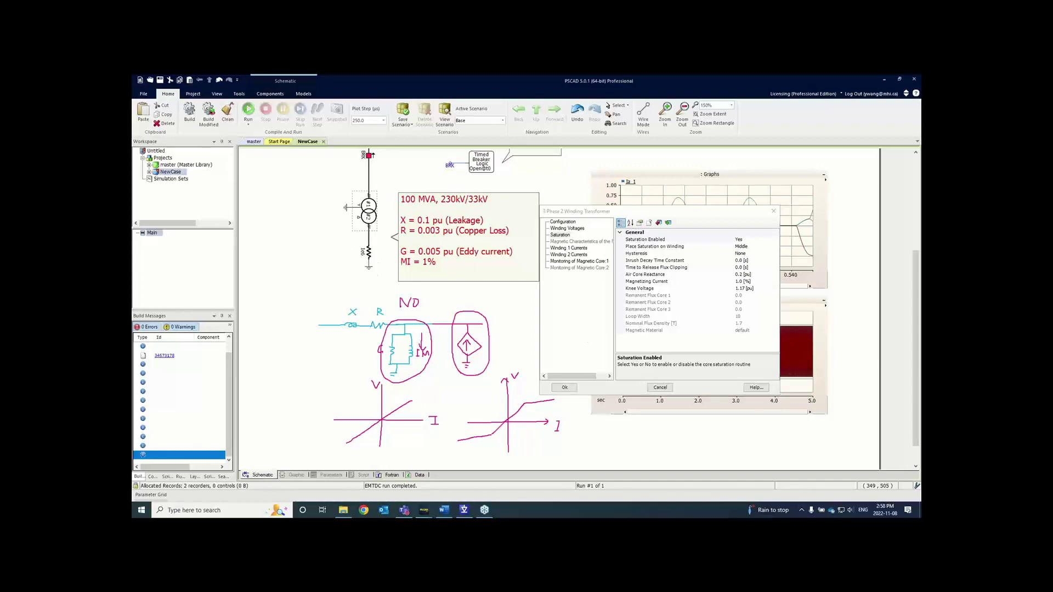
Clear the annotations and close the transformer's Saturation settings without changes.
{"action": "key", "text": "Escape"}
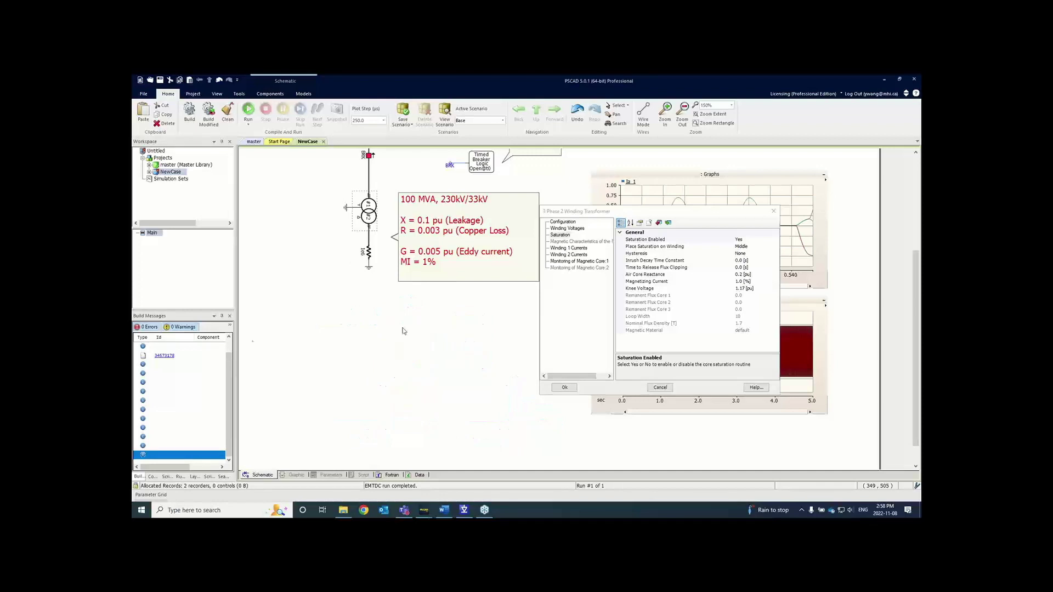
{"action": "left_click", "coordinate": [773, 211]}
{"action": "scroll", "coordinate": [347, 294], "scroll_direction": "up", "scroll_amount": 5}
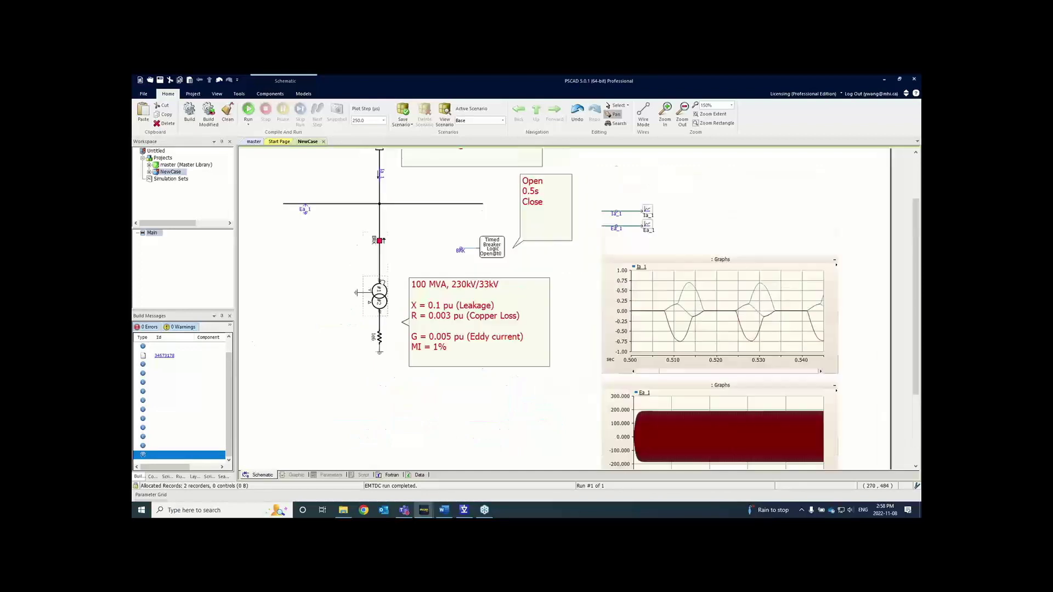
{"action": "left_click", "coordinate": [343, 291]}
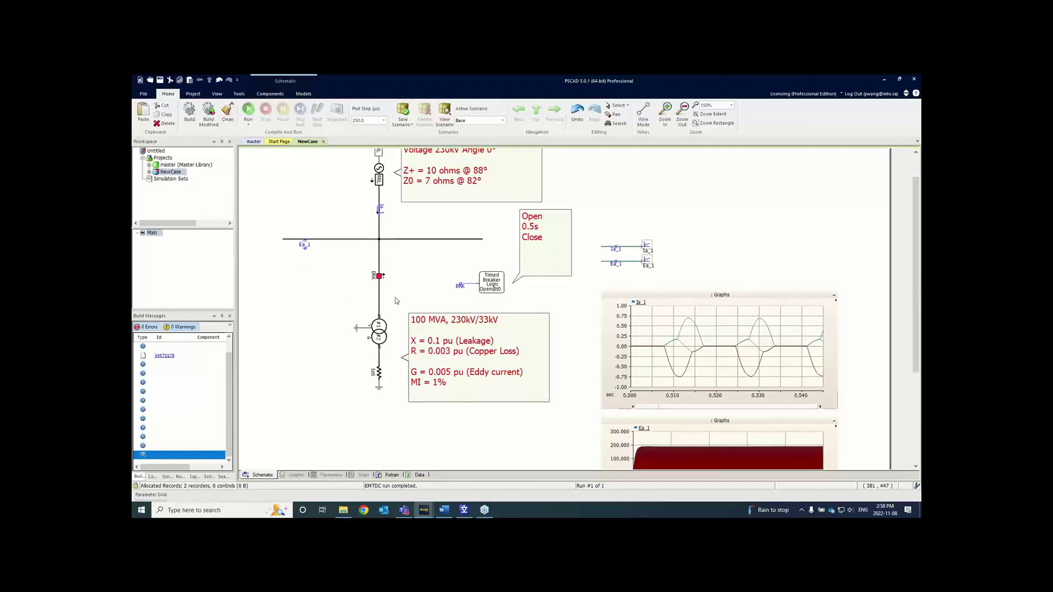
Open the master library and locate the single-phase and three-phase breakers among the breaker and fault components.
{"action": "double_click", "coordinate": [186, 165]}
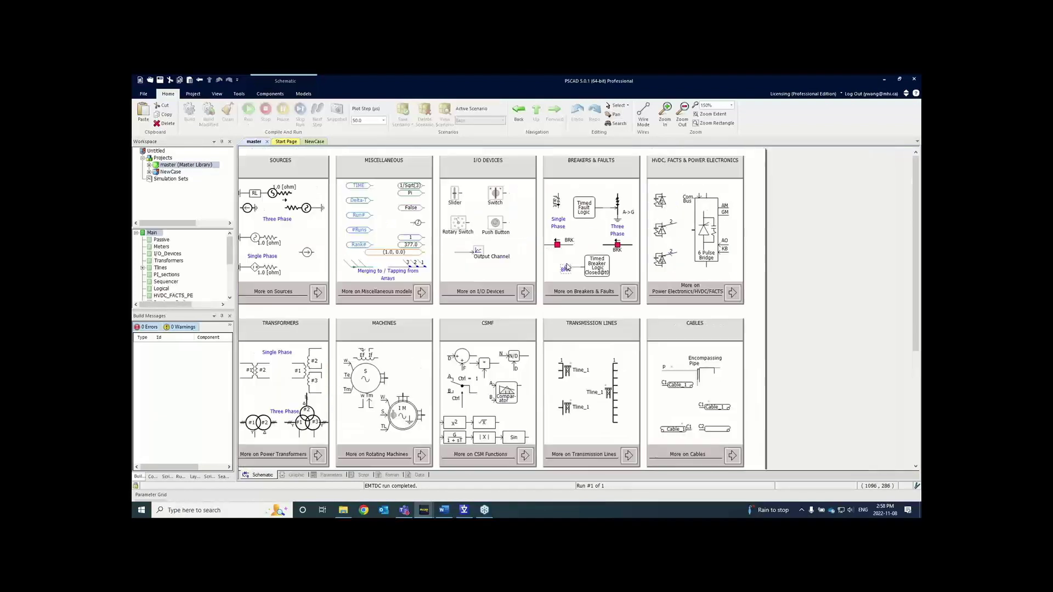
{"action": "left_click", "coordinate": [565, 247]}
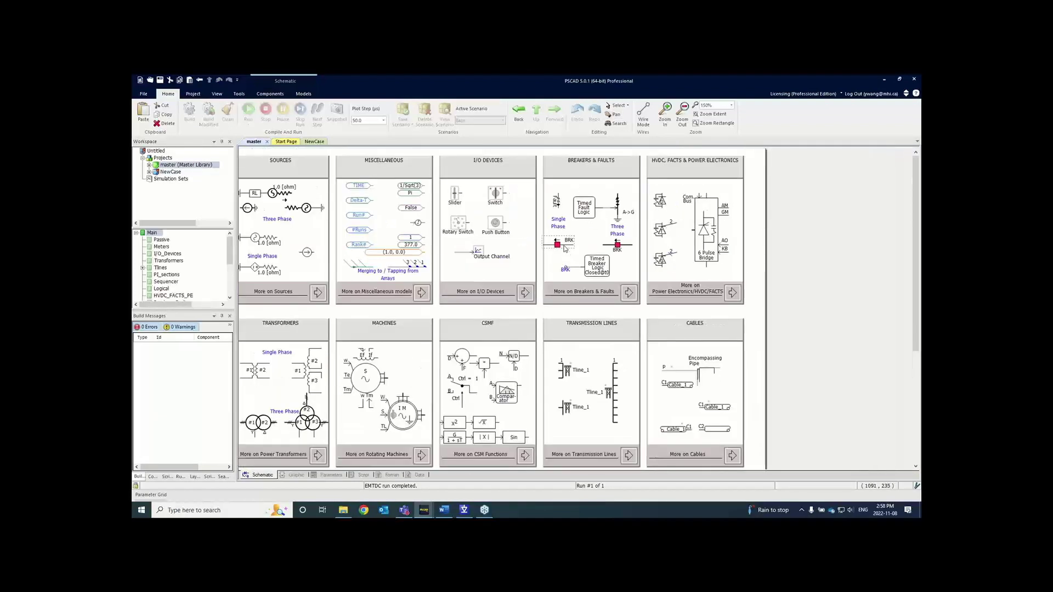
{"action": "left_click", "coordinate": [617, 245], "text": "ctrl"}
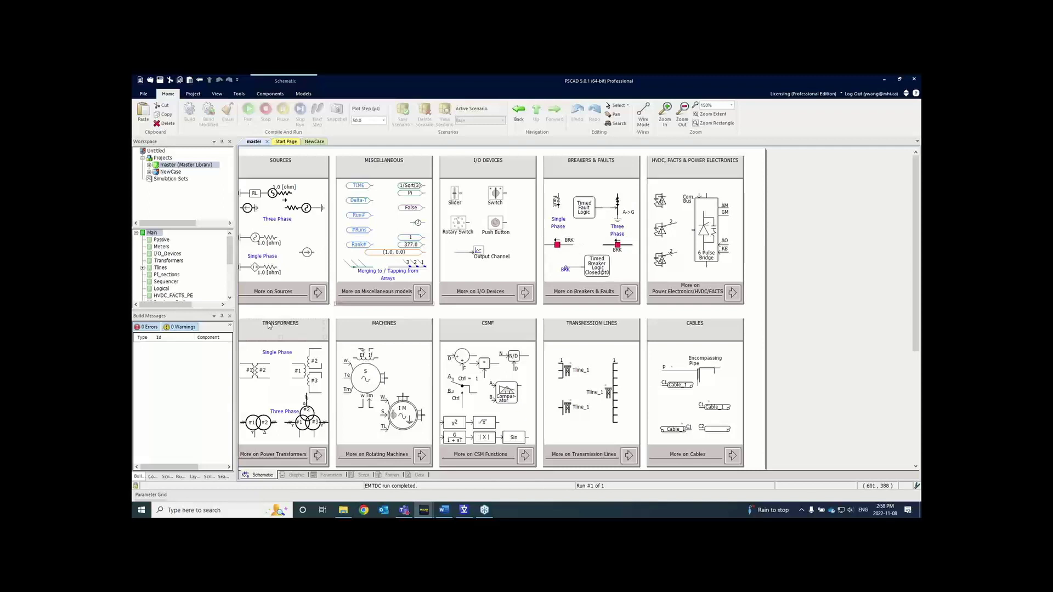
{"action": "left_click", "coordinate": [281, 336]}
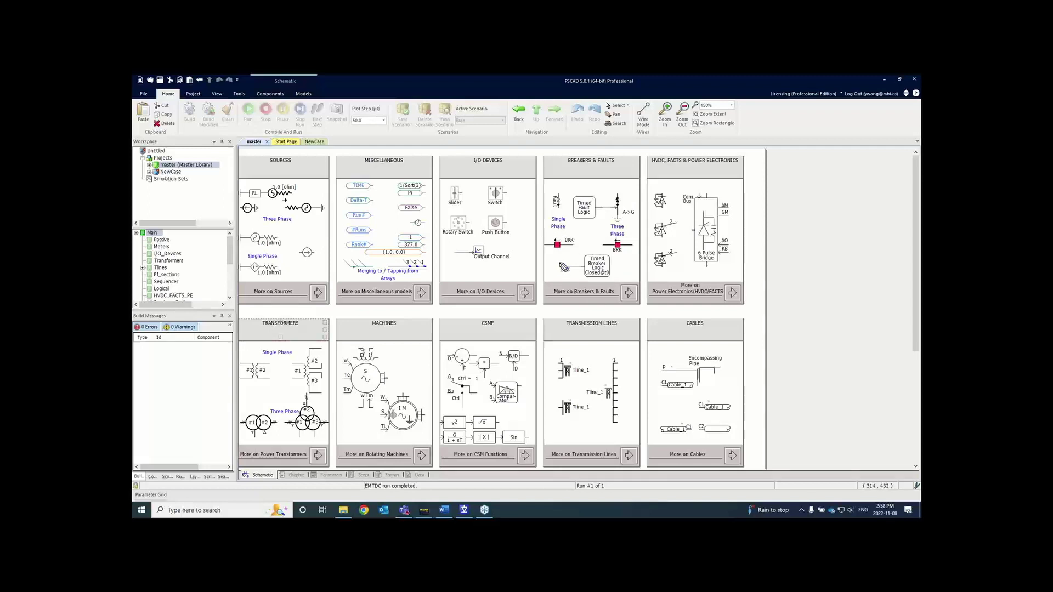
Annotate the library's breakers as "1 phase" and "3 phase", return to NewCase and clear the annotations.
{"action": "left_click_drag", "start_coordinate": [616, 255], "coordinate": [642, 265]}
{"action": "mouse_move", "coordinate": [548, 252]}
{"action": "left_mouse_down"}
{"action": "mouse_move", "coordinate": [549, 260]}
{"action": "mouse_move", "coordinate": [577, 259]}
{"action": "left_mouse_up"}
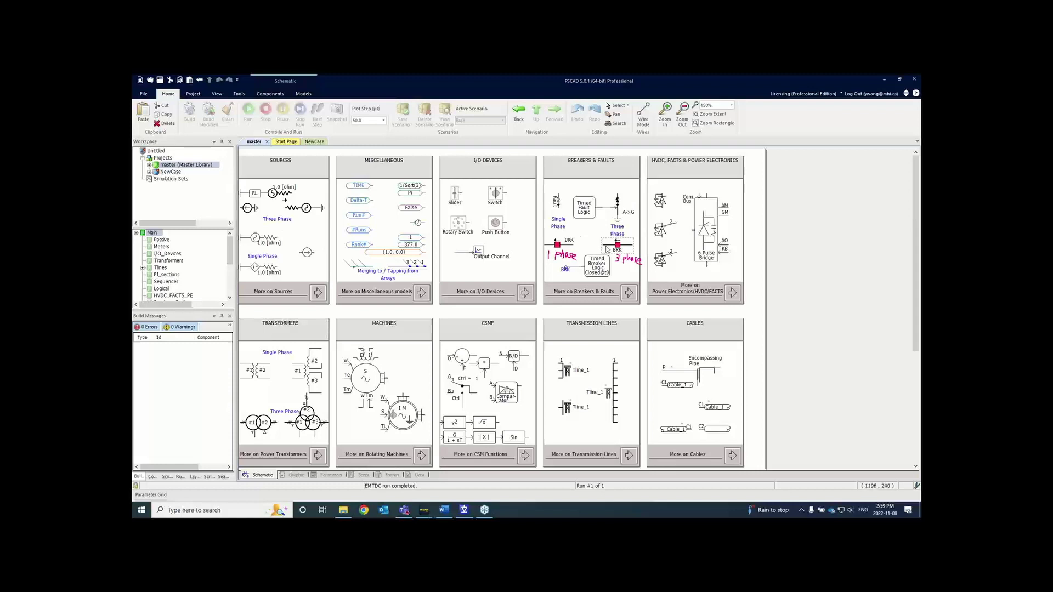
{"action": "left_click", "coordinate": [314, 142]}
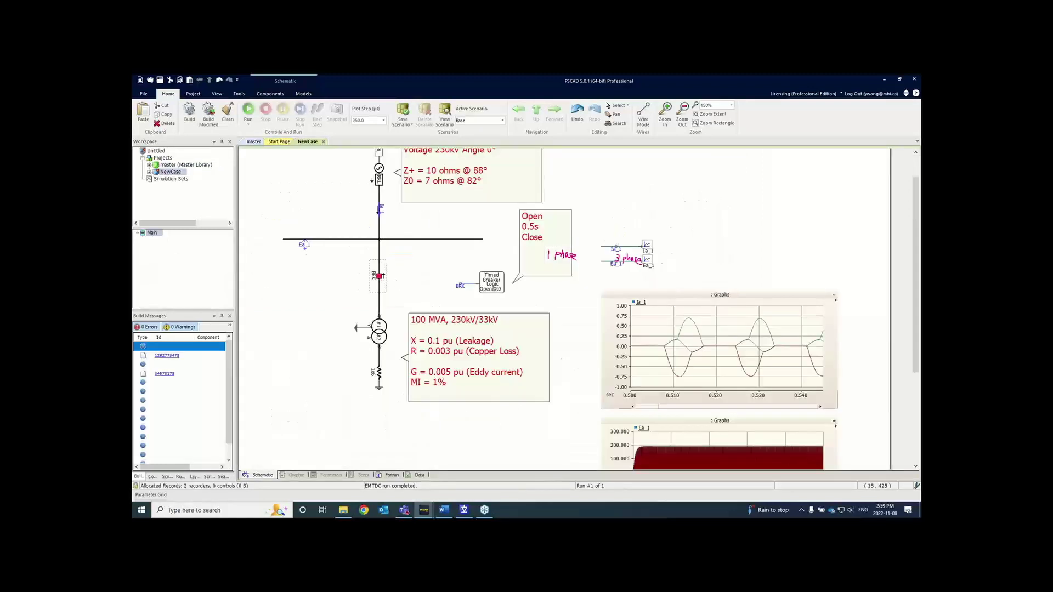
{"action": "key", "text": "Escape"}
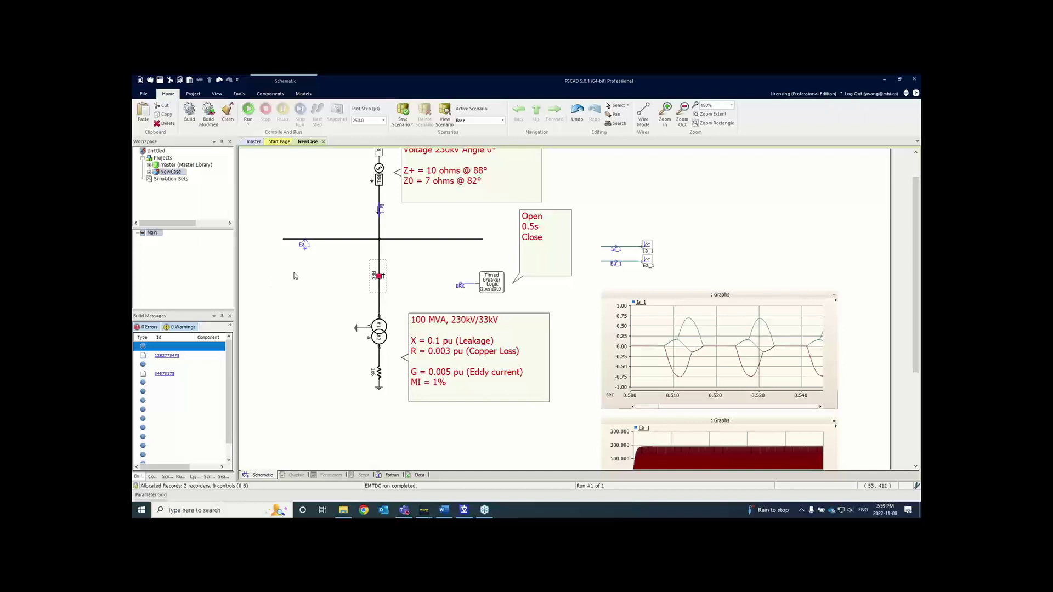
Widen the Build Messages pane and rename the timed breaker logic's data signal label to BRK1.
{"action": "left_click", "coordinate": [414, 276]}
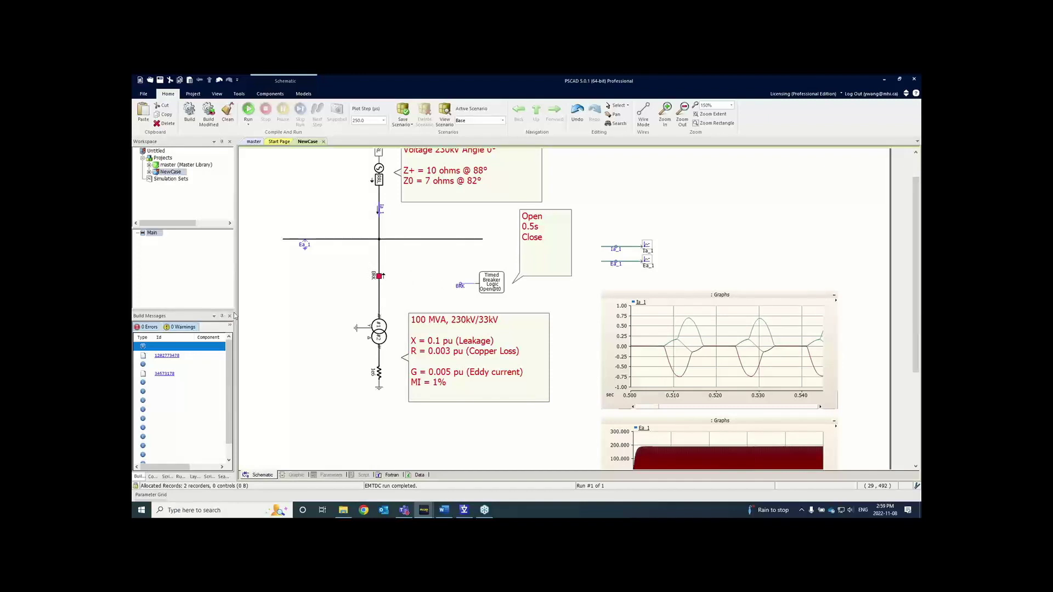
{"action": "left_click_drag", "start_coordinate": [234, 315], "coordinate": [370, 315]}
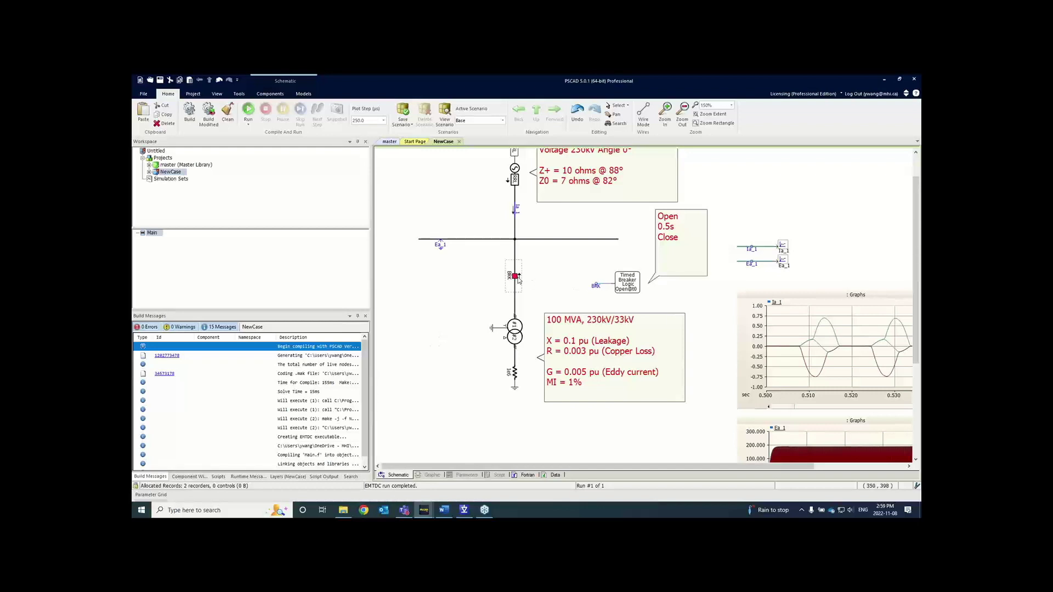
{"action": "double_click", "coordinate": [596, 285]}
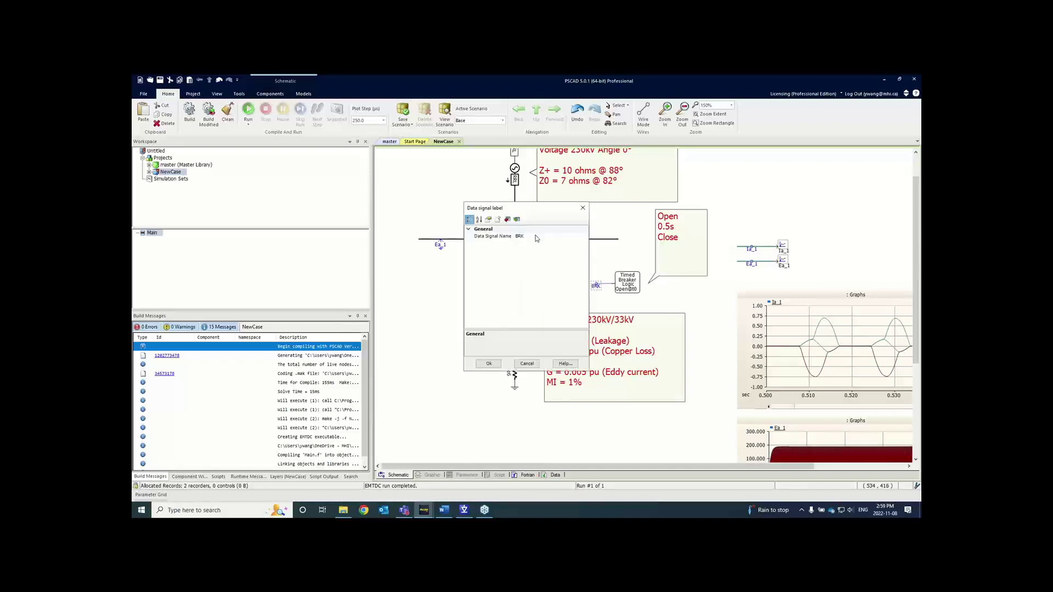
{"action": "left_click", "coordinate": [534, 235]}
{"action": "type", "text": "1"}
{"action": "left_click", "coordinate": [488, 364]}
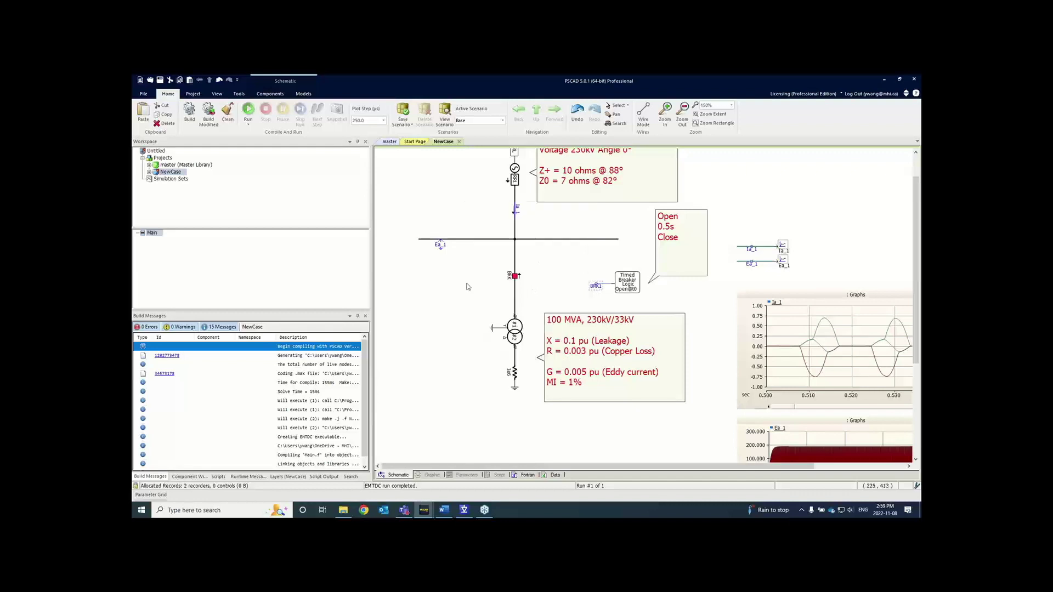
Run the case and select the breaker's error entry in the build messages.
{"action": "left_click", "coordinate": [249, 112]}
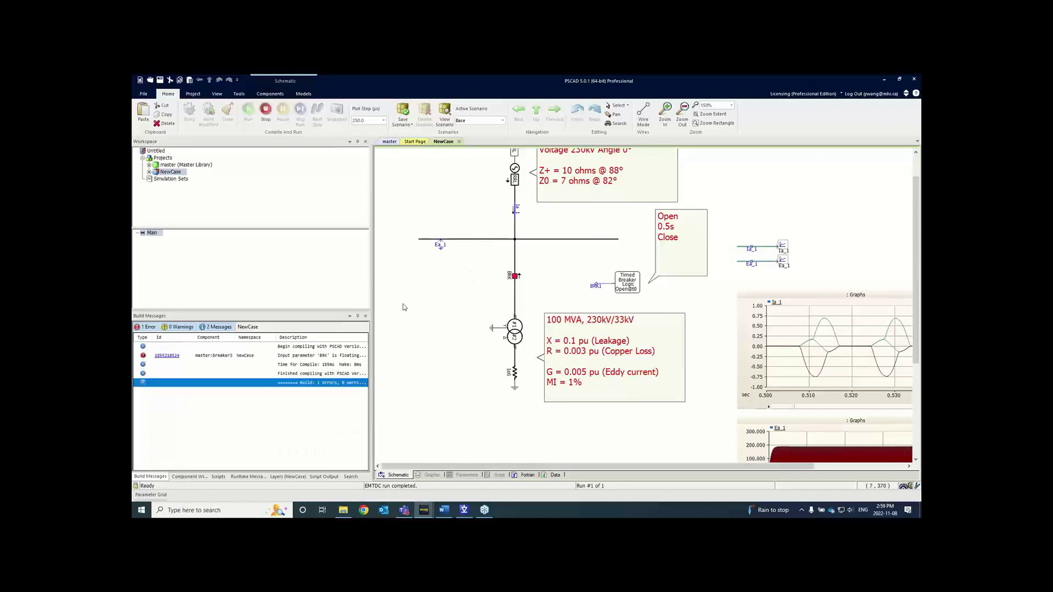
{"action": "left_click", "coordinate": [596, 325]}
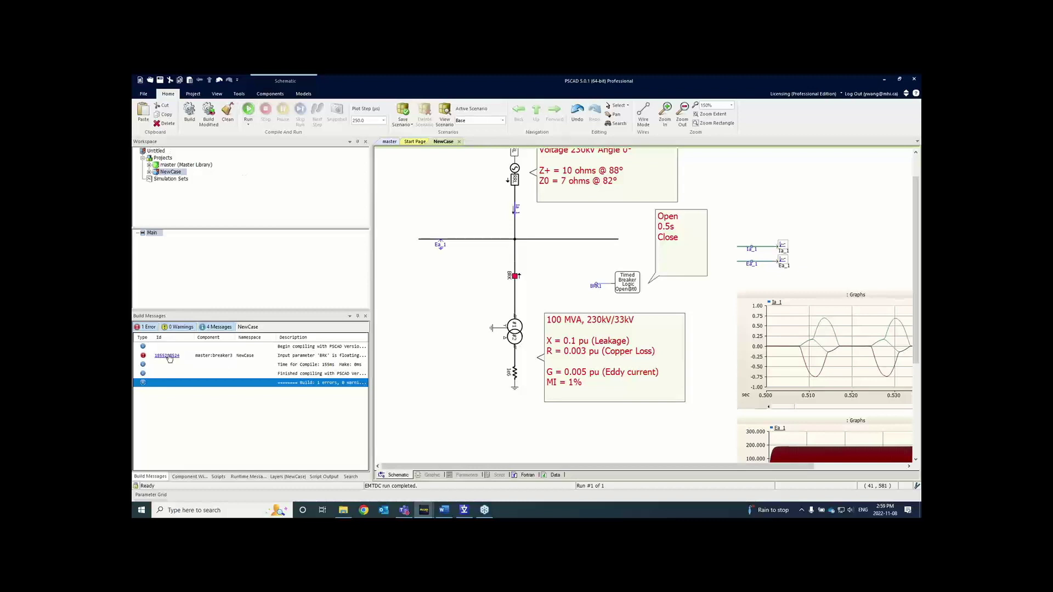
{"action": "left_click", "coordinate": [307, 356]}
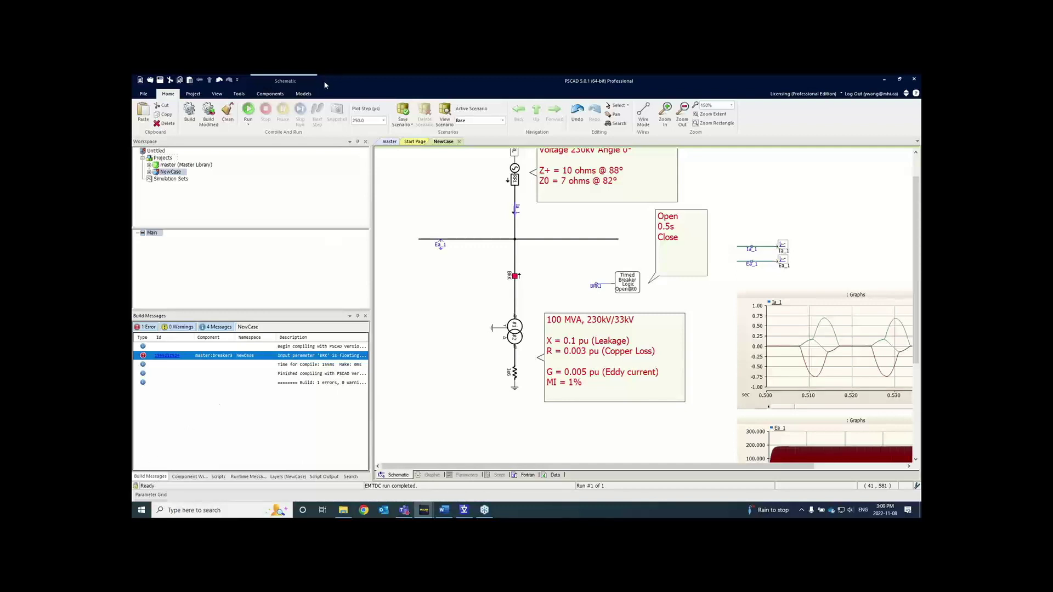
View the list of available panes and toggle the build messages' error and message filters, finishing with both kinds shown.
{"action": "left_click", "coordinate": [217, 95]}
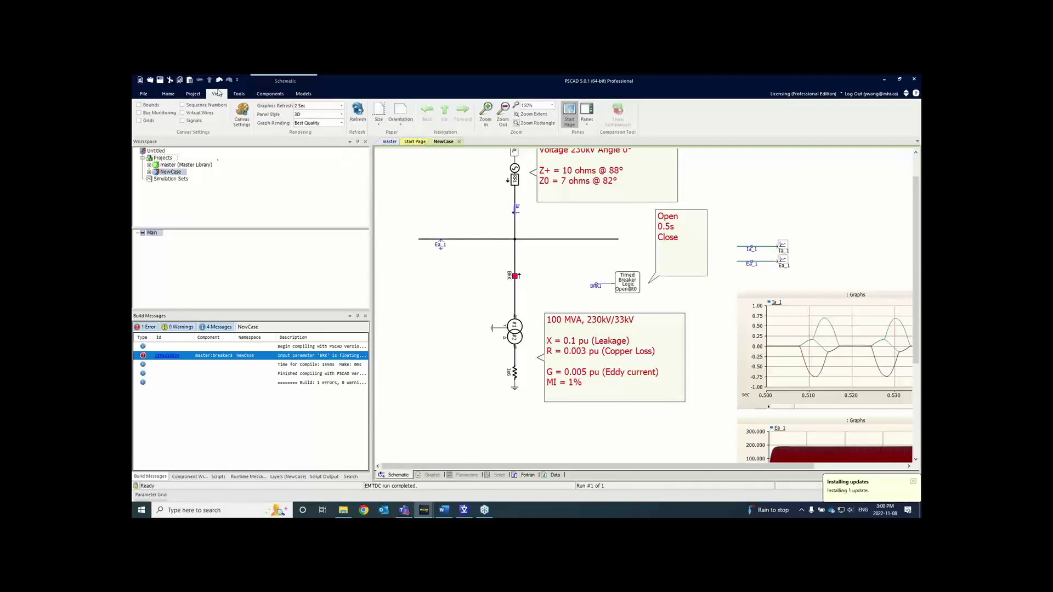
{"action": "left_click", "coordinate": [589, 125]}
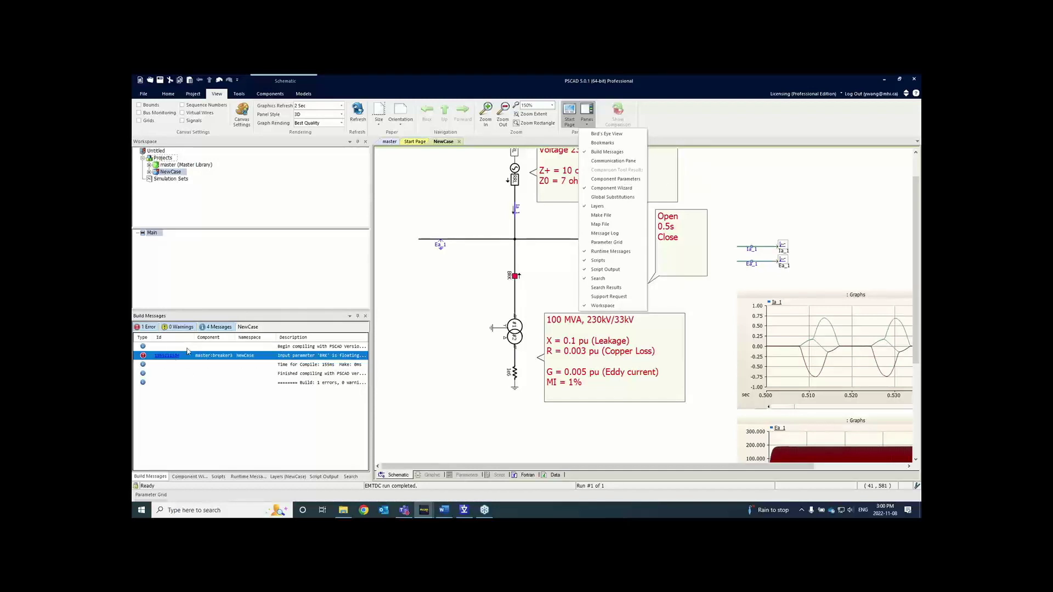
{"action": "left_click", "coordinate": [148, 329]}
{"action": "left_click", "coordinate": [148, 329]}
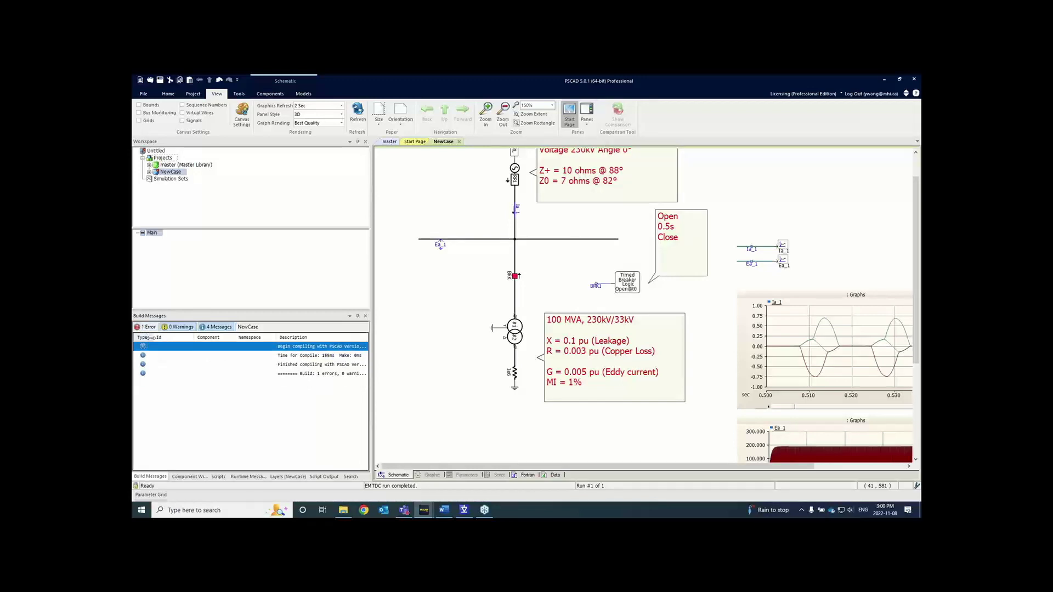
{"action": "left_click", "coordinate": [217, 327]}
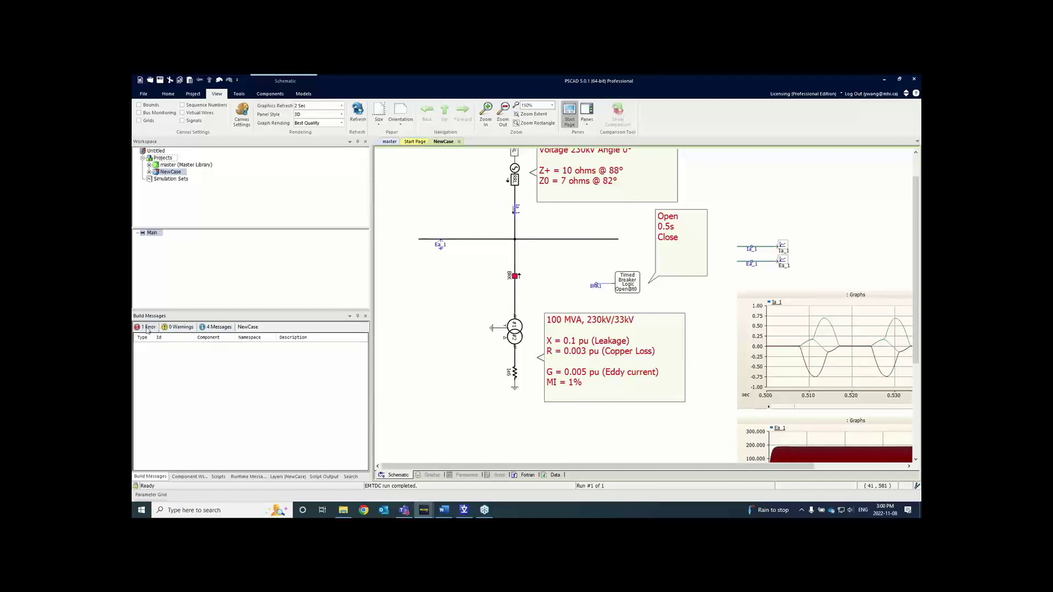
{"action": "left_click", "coordinate": [147, 328]}
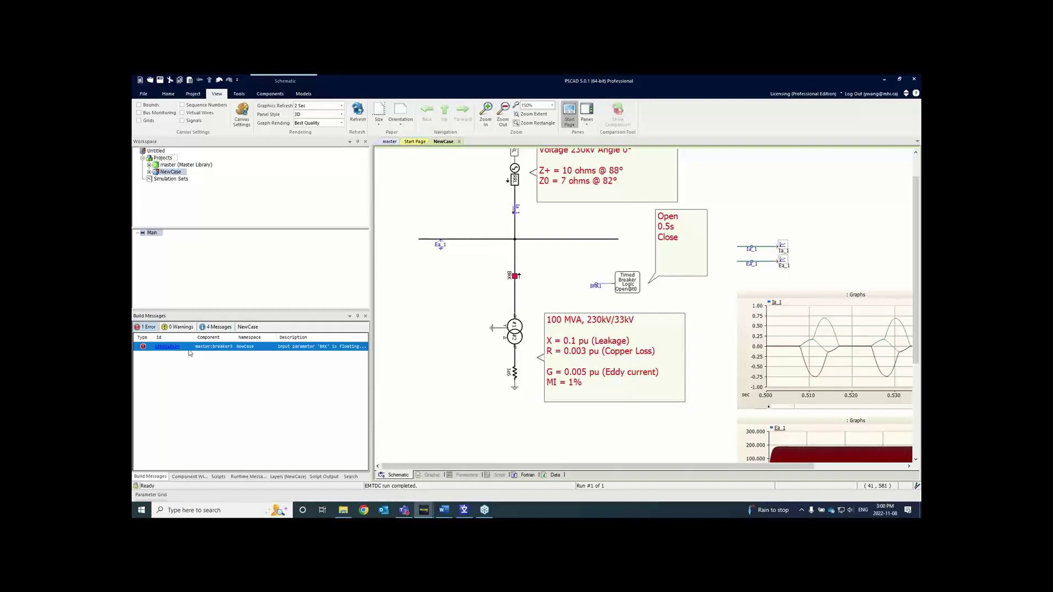
{"action": "left_click", "coordinate": [147, 328]}
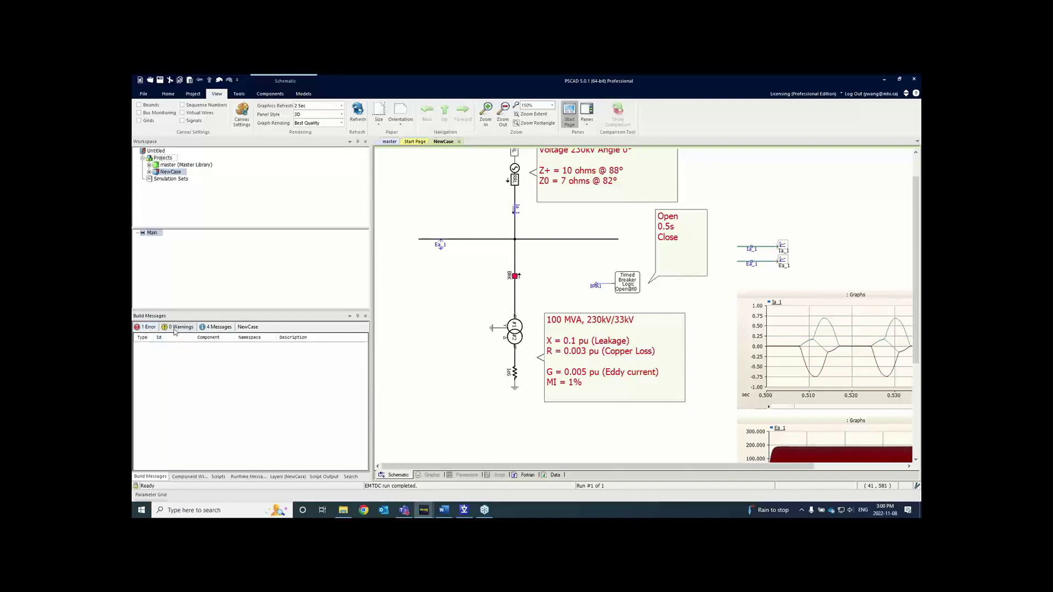
{"action": "left_click", "coordinate": [209, 328]}
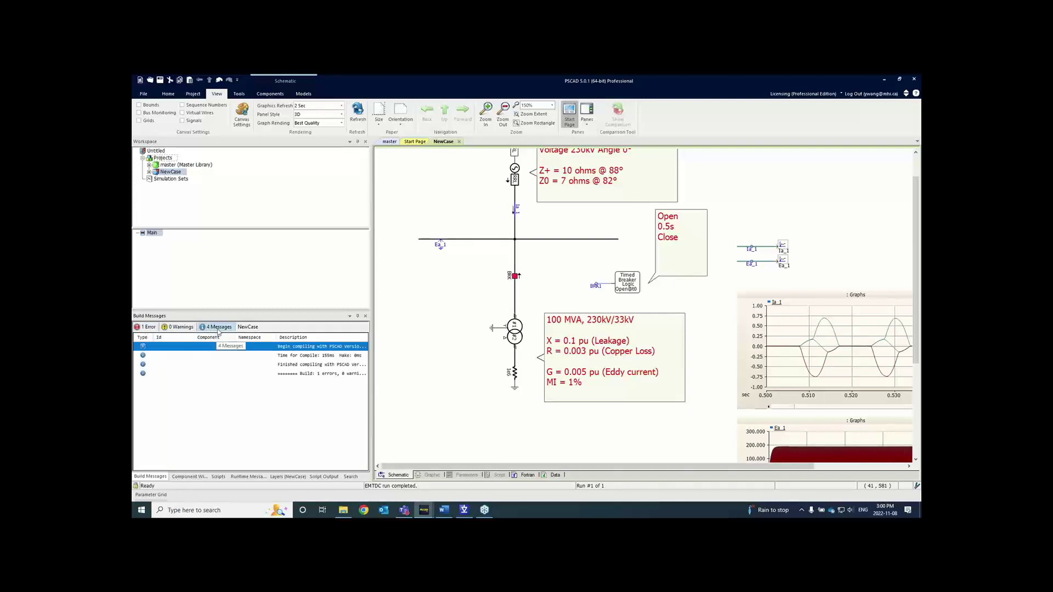
{"action": "left_click", "coordinate": [217, 329]}
{"action": "left_click", "coordinate": [147, 328]}
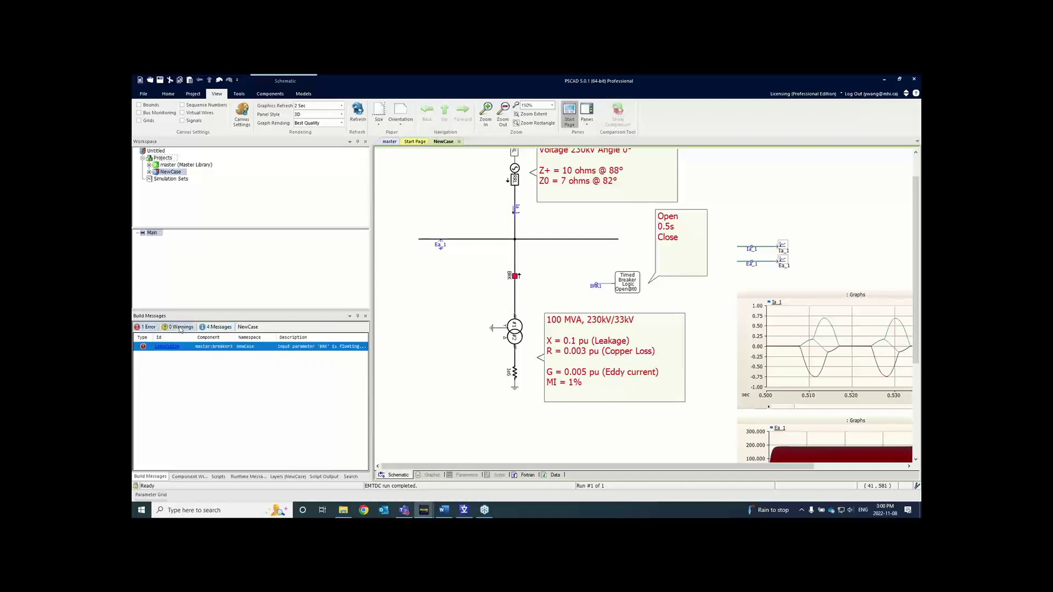
{"action": "left_click", "coordinate": [218, 328]}
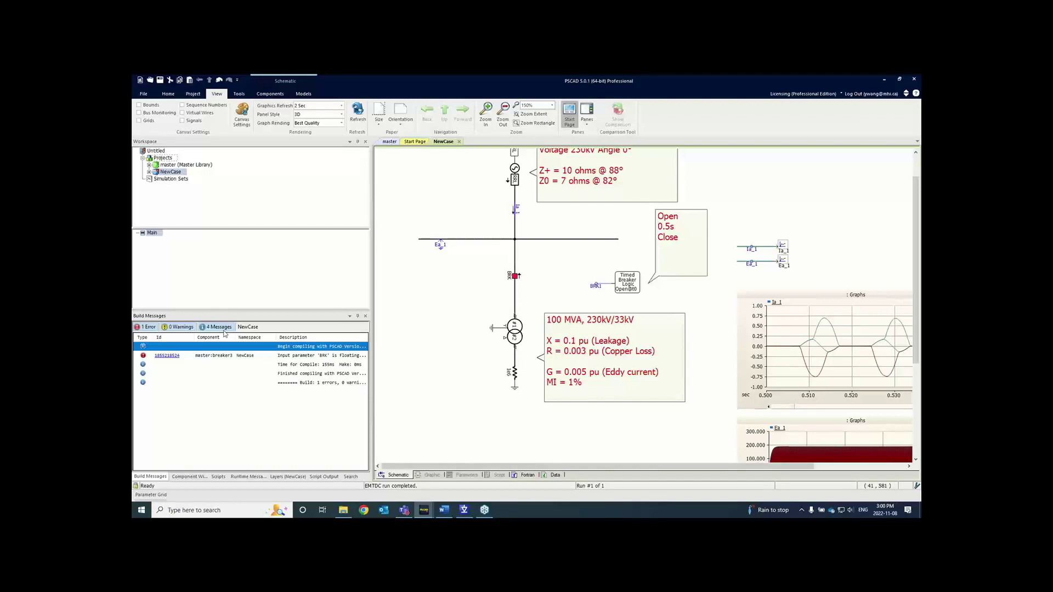
Trace the build error to the breaker in the schematic and rename the breaker logic's signal label back to BRK.
{"action": "left_click", "coordinate": [161, 357]}
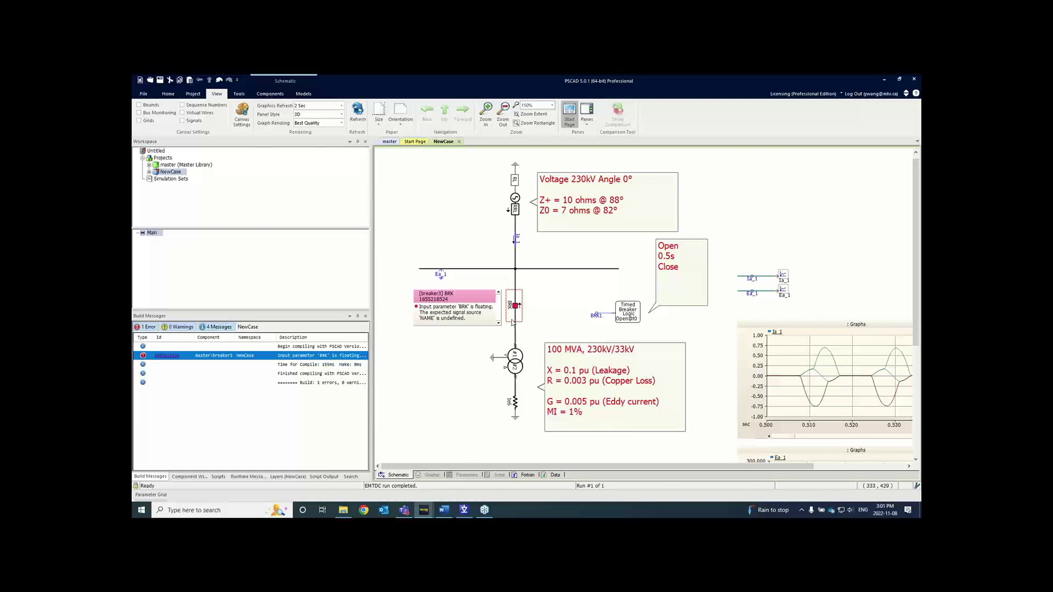
{"action": "mouse_move", "coordinate": [512, 323]}
{"action": "double_click", "coordinate": [599, 318]}
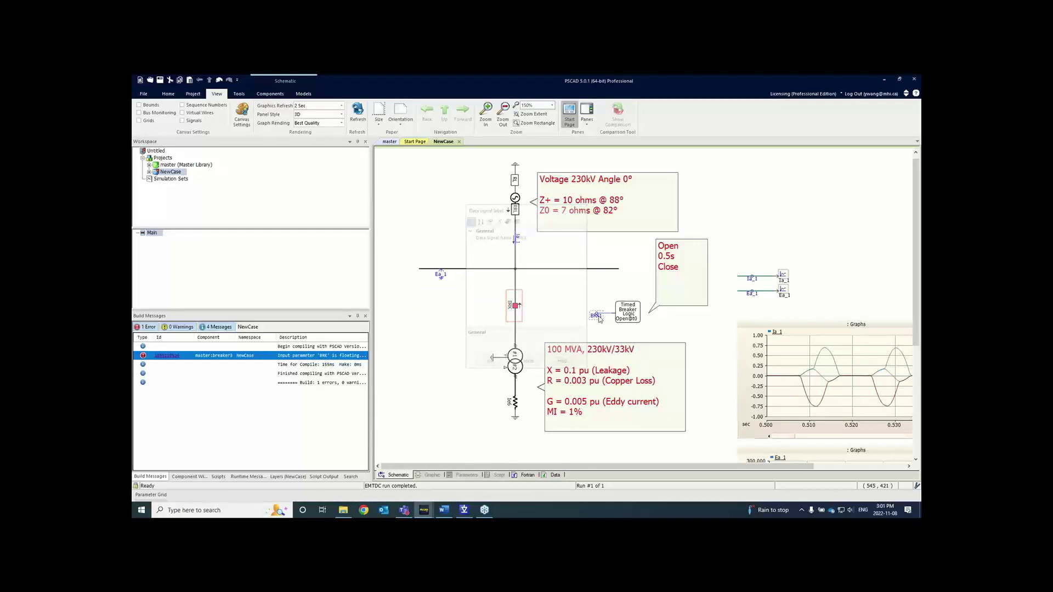
{"action": "key", "text": "BackSpace"}
{"action": "key", "text": "Return"}
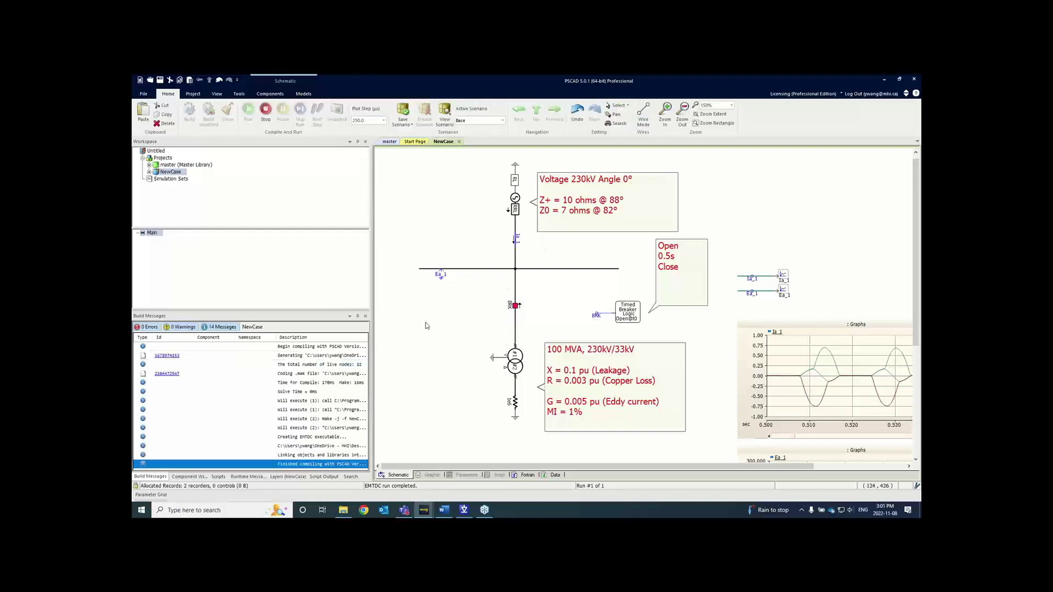
Examine the three-phase source's internal impedance settings, including the harmonic number where phase is same as fundamental.
{"action": "double_click", "coordinate": [514, 197]}
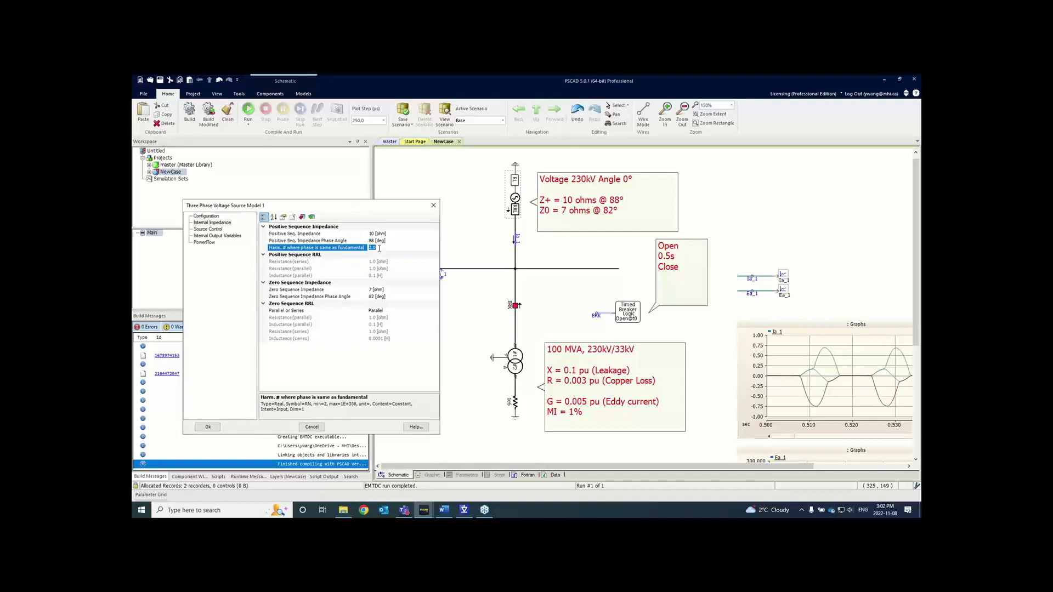
{"action": "left_click", "coordinate": [432, 207]}
{"action": "double_click", "coordinate": [515, 203]}
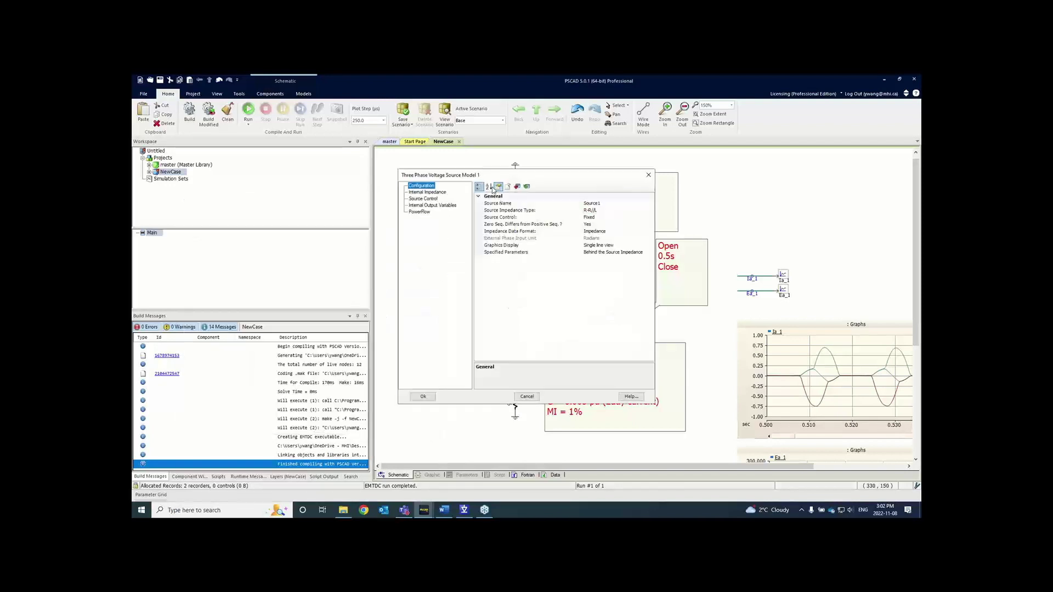
{"action": "left_click_drag", "start_coordinate": [488, 177], "coordinate": [385, 213]}
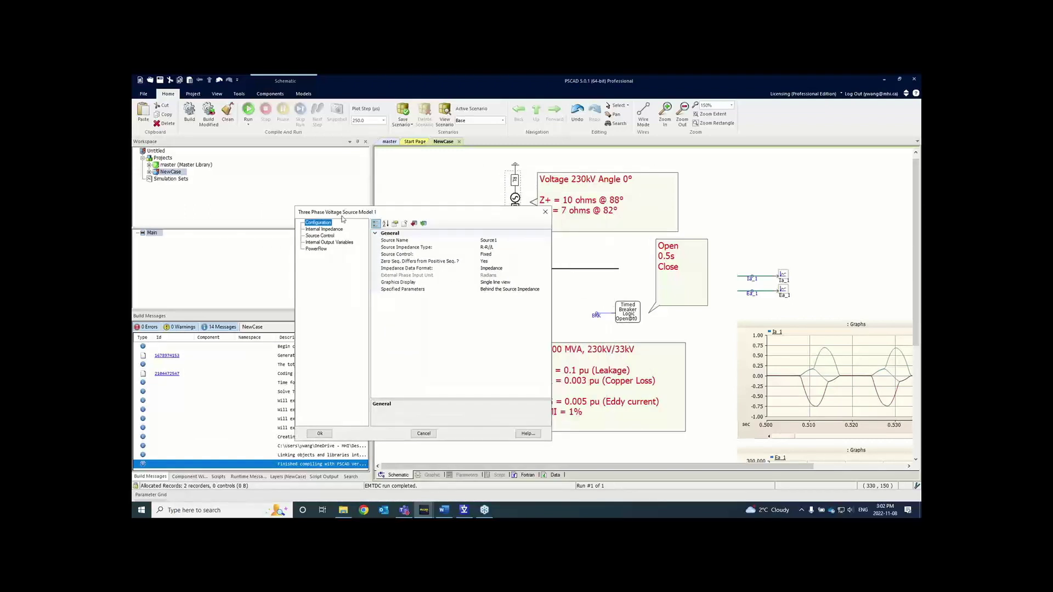
{"action": "left_click", "coordinate": [546, 214]}
{"action": "double_click", "coordinate": [515, 199]}
{"action": "left_click", "coordinate": [427, 195]}
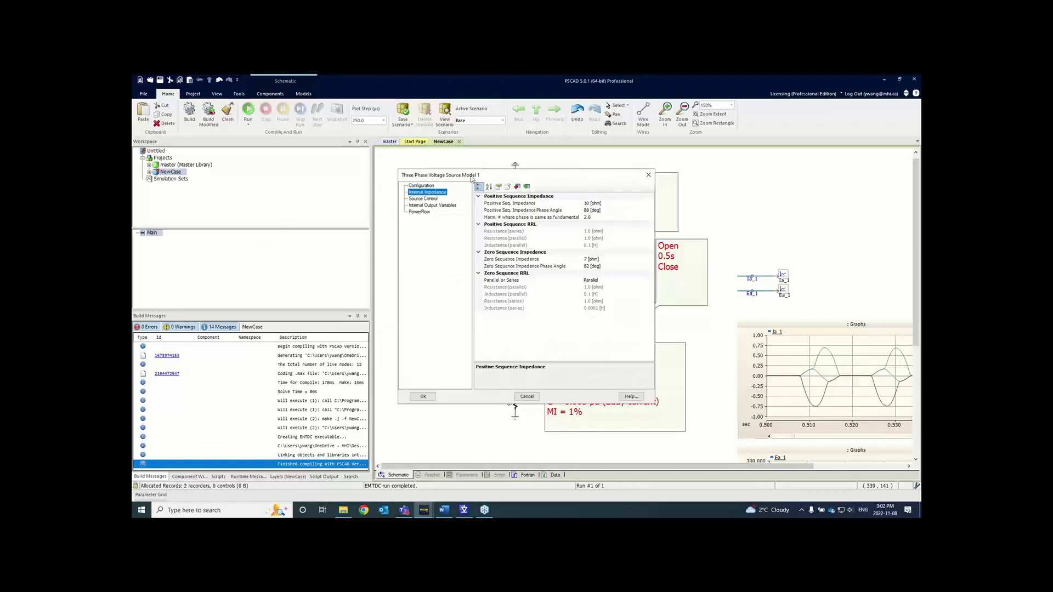
{"action": "left_click_drag", "start_coordinate": [431, 177], "coordinate": [431, 185]}
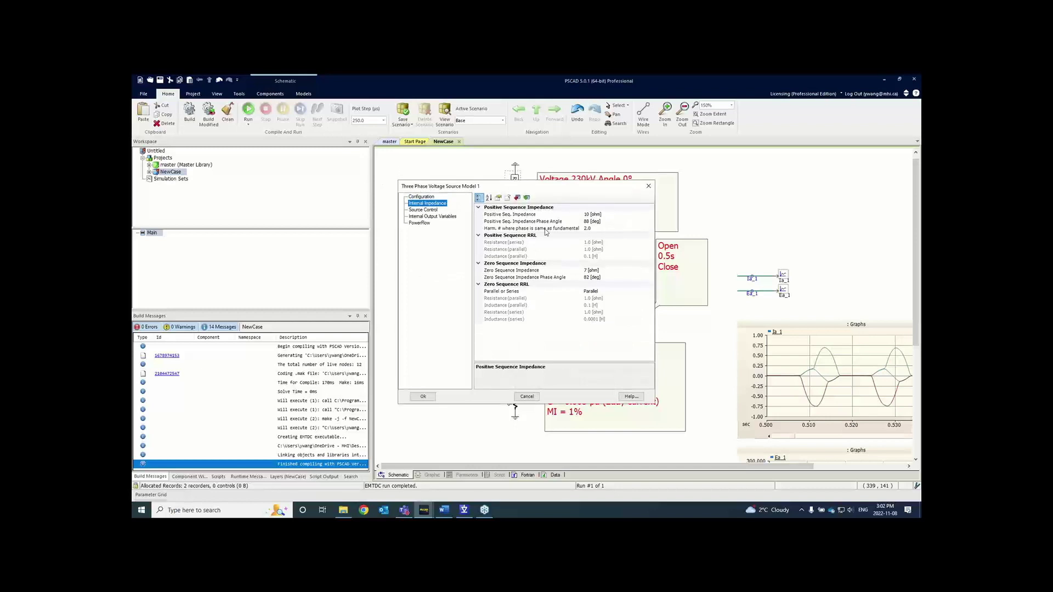
{"action": "left_click", "coordinate": [608, 228]}
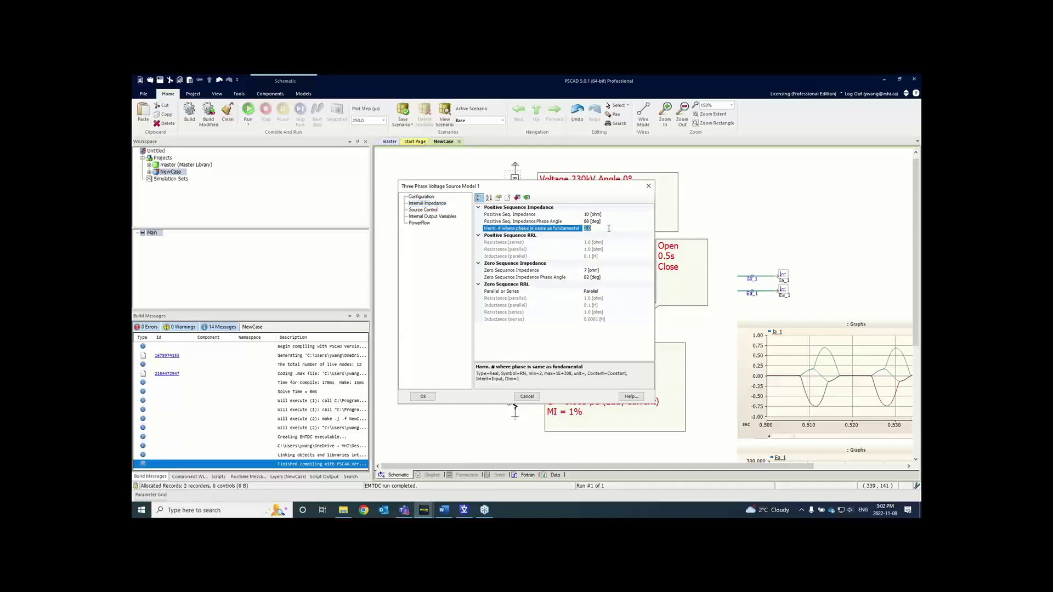
{"action": "left_click_drag", "start_coordinate": [566, 191], "coordinate": [388, 193]}
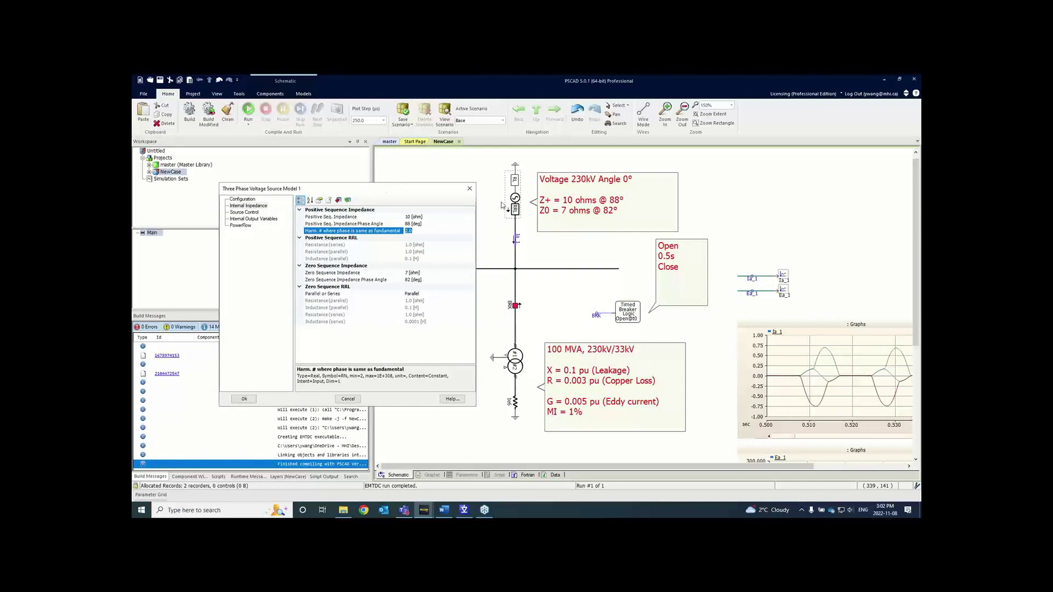
Sketch a resistor in series with a parallel R–L branch beside the source and close the source settings without changes.
{"action": "left_click", "coordinate": [412, 160]}
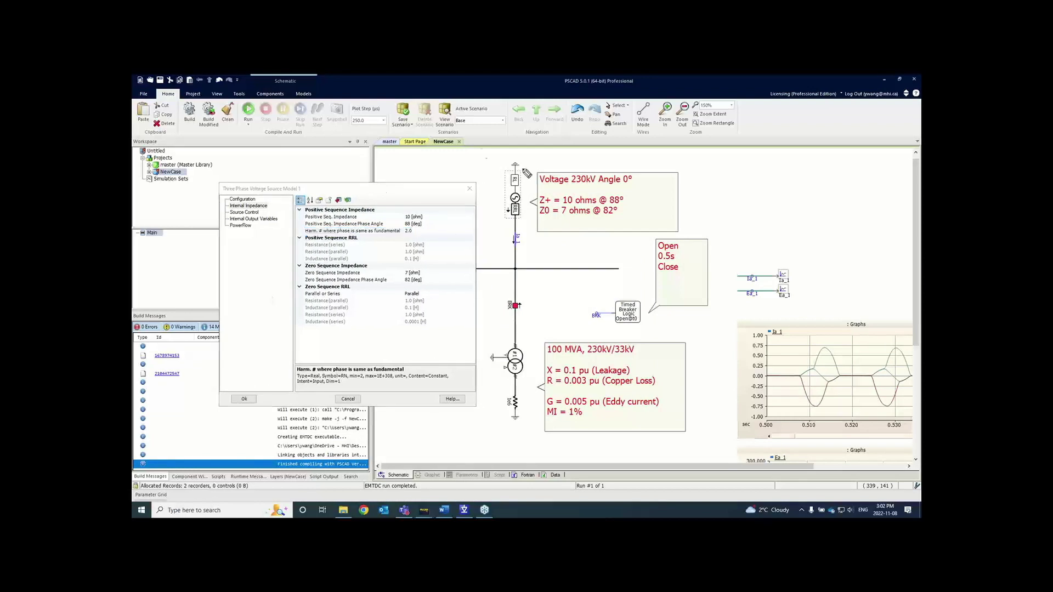
{"action": "mouse_move", "coordinate": [410, 157]}
{"action": "left_mouse_down"}
{"action": "mouse_move", "coordinate": [418, 168]}
{"action": "mouse_move", "coordinate": [487, 153]}
{"action": "mouse_move", "coordinate": [462, 169]}
{"action": "mouse_move", "coordinate": [488, 173]}
{"action": "mouse_move", "coordinate": [490, 154]}
{"action": "mouse_move", "coordinate": [506, 166]}
{"action": "mouse_move", "coordinate": [470, 139]}
{"action": "mouse_move", "coordinate": [481, 177]}
{"action": "left_mouse_up"}
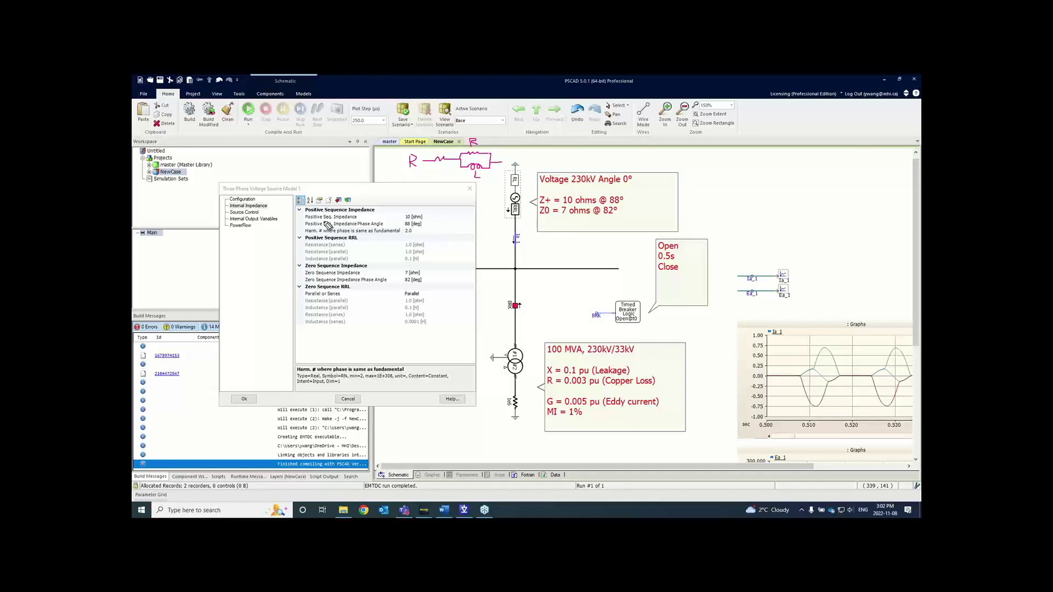
{"action": "left_click_drag", "start_coordinate": [404, 219], "coordinate": [411, 227]}
{"action": "left_click_drag", "start_coordinate": [404, 233], "coordinate": [411, 233]}
{"action": "left_click_drag", "start_coordinate": [475, 171], "coordinate": [481, 176]}
{"action": "left_click", "coordinate": [470, 192]}
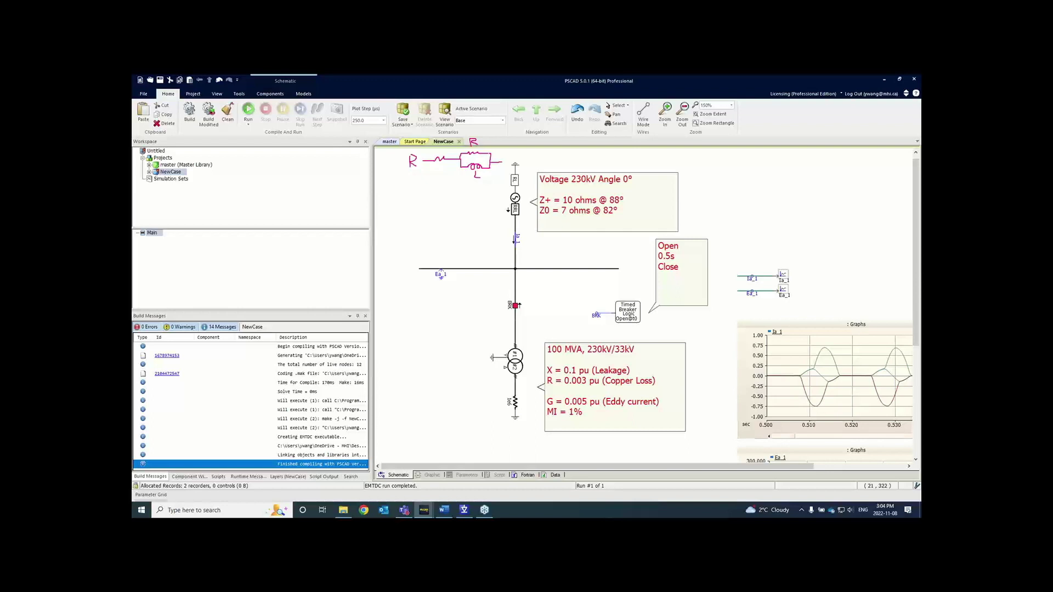
Clear the series R and parallel R–L circuit annotation from the schematic.
{"action": "scroll", "coordinate": [466, 337], "scroll_direction": "down", "scroll_amount": 1}
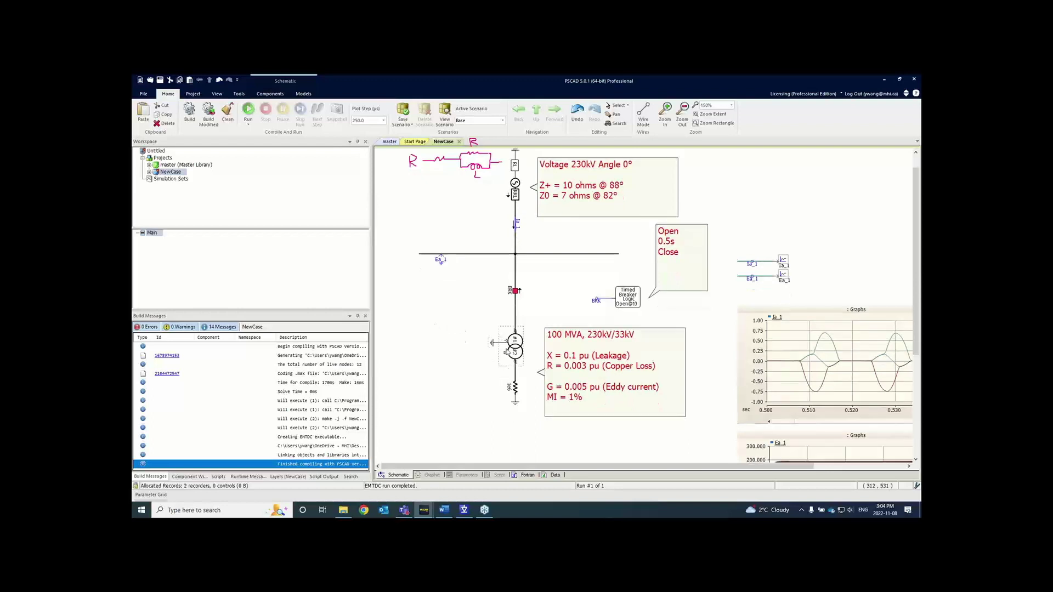
{"action": "left_click_drag", "start_coordinate": [507, 352], "coordinate": [472, 314]}
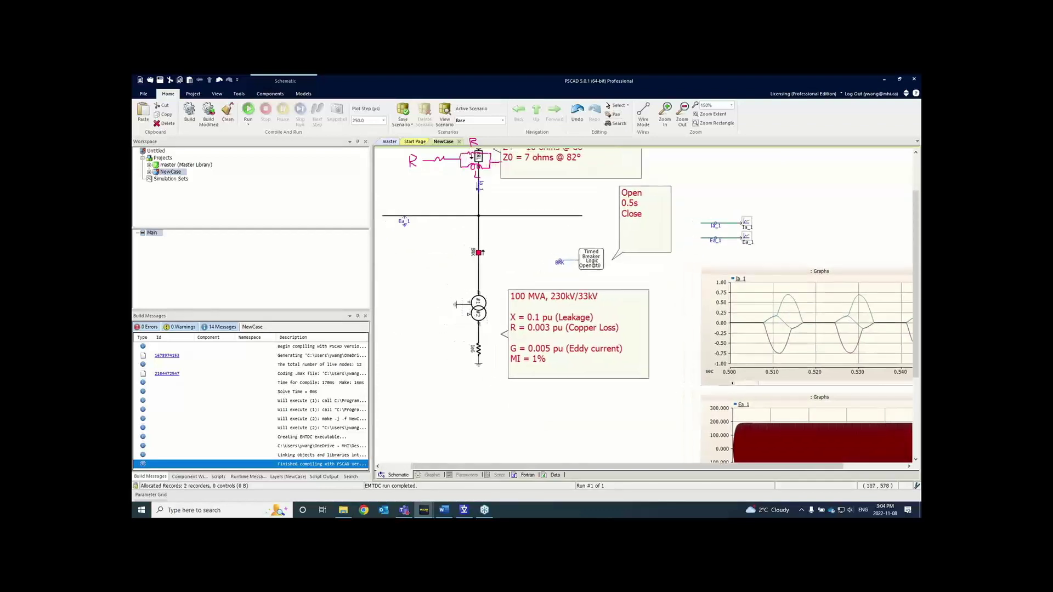
{"action": "key", "text": "Escape"}
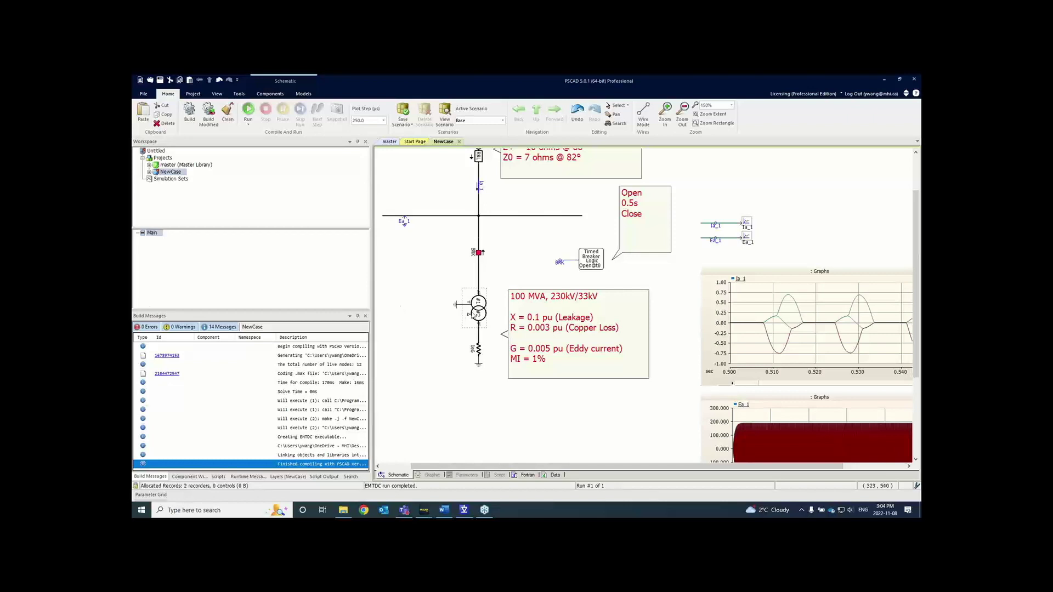
Zoom the Ea_1 voltage graph to the time range of about 0.875 to 1.125 s.
{"action": "left_click_drag", "start_coordinate": [451, 361], "coordinate": [476, 309]}
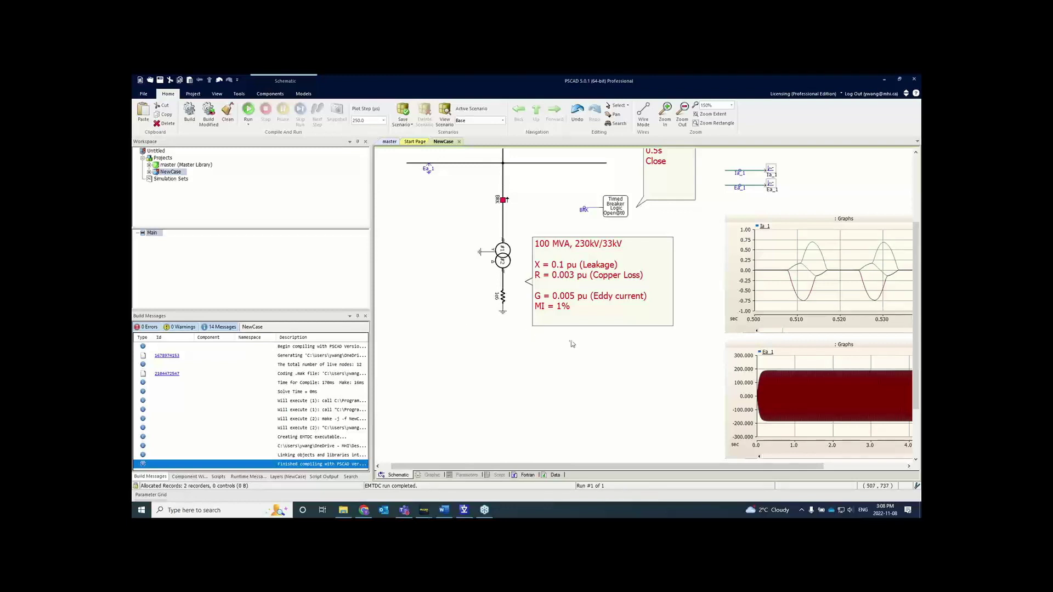
{"action": "left_click_drag", "start_coordinate": [653, 356], "coordinate": [594, 331]}
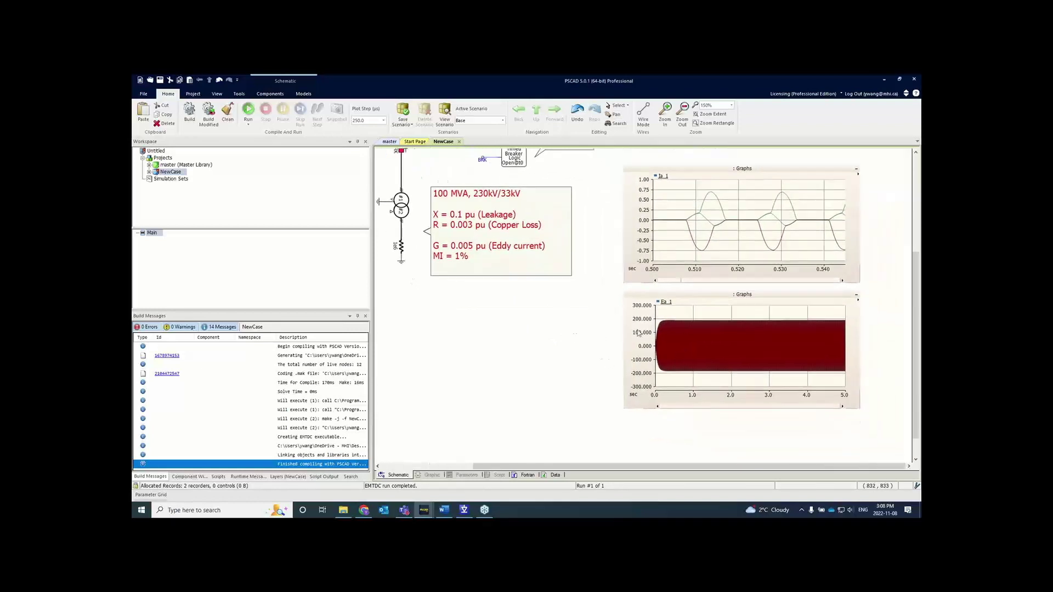
{"action": "left_click_drag", "start_coordinate": [688, 314], "coordinate": [698, 377]}
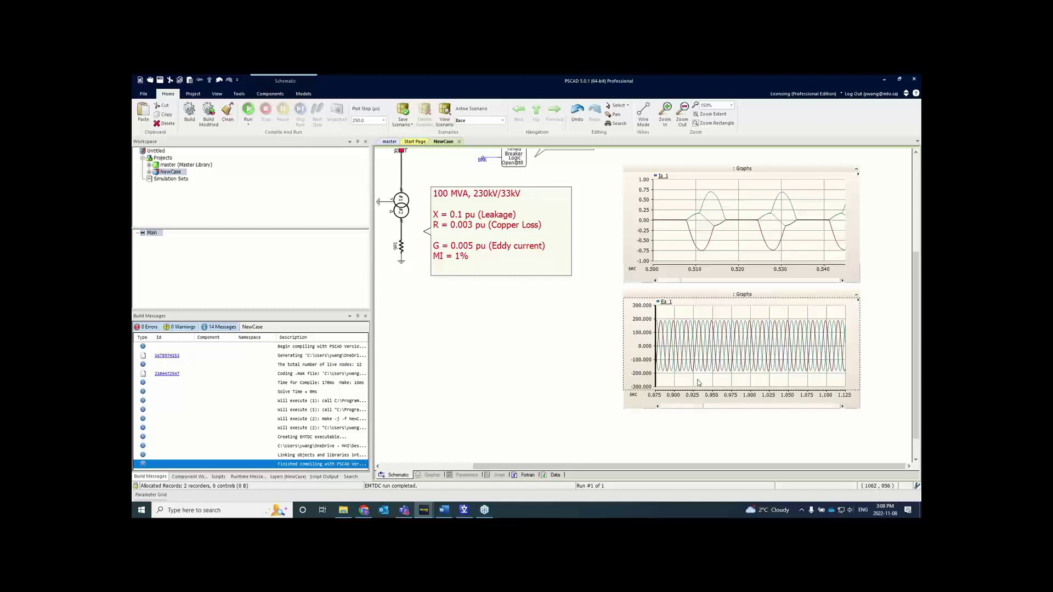
Zoom the Ea_1 voltage graph in to the time range of about 0.900 to 0.940 s.
{"action": "left_click_drag", "start_coordinate": [678, 315], "coordinate": [703, 372]}
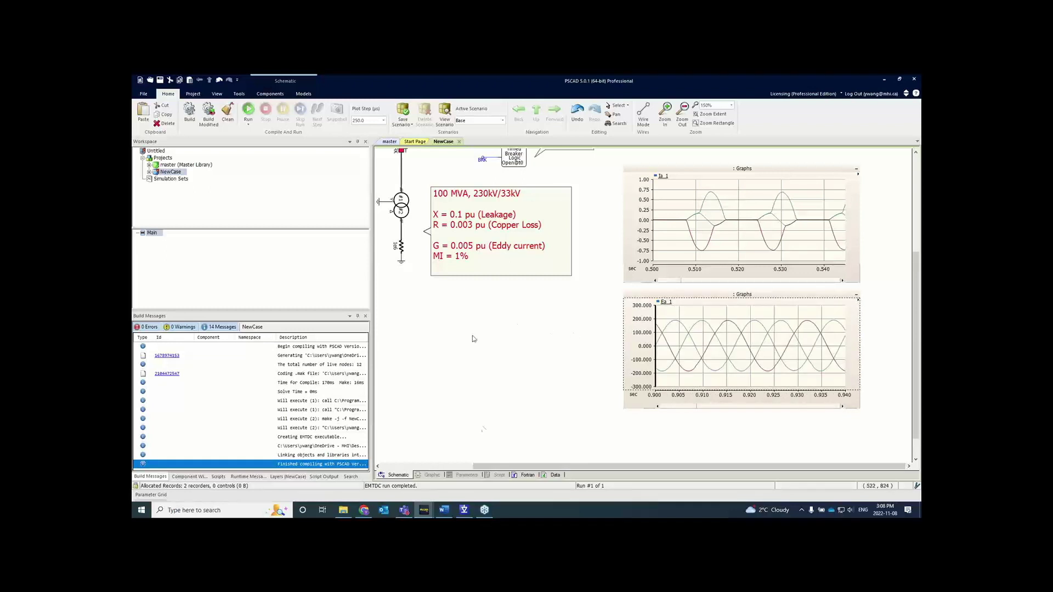
{"action": "scroll", "coordinate": [568, 341], "scroll_direction": "down", "scroll_amount": 1}
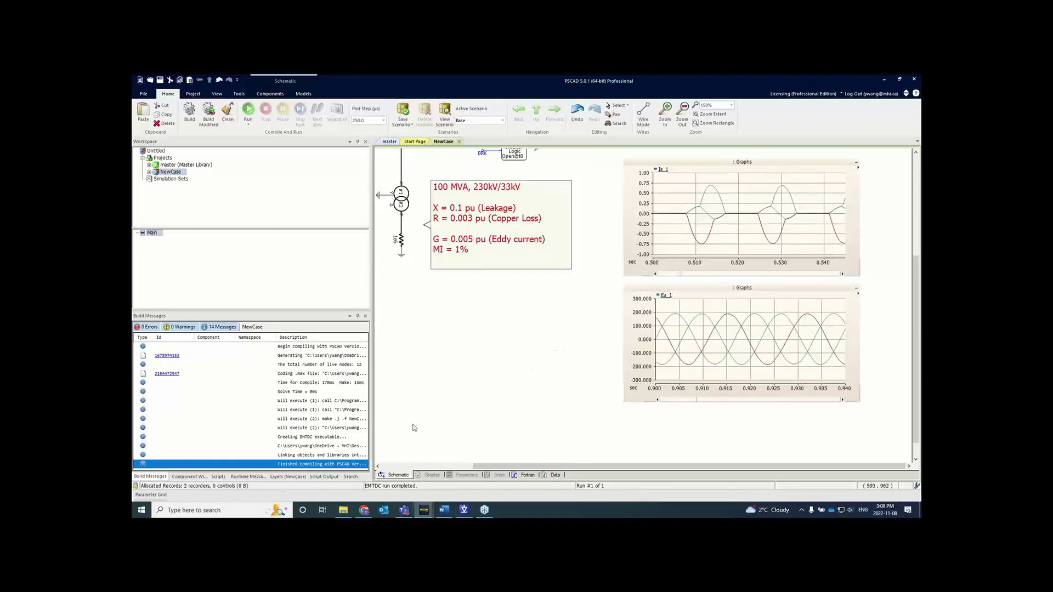
Search Windows for the Calculator app using "calc", and return to the PSCAD schematic.
{"action": "left_click", "coordinate": [232, 512]}
{"action": "type", "text": "calc"}
{"action": "key", "text": "Return"}
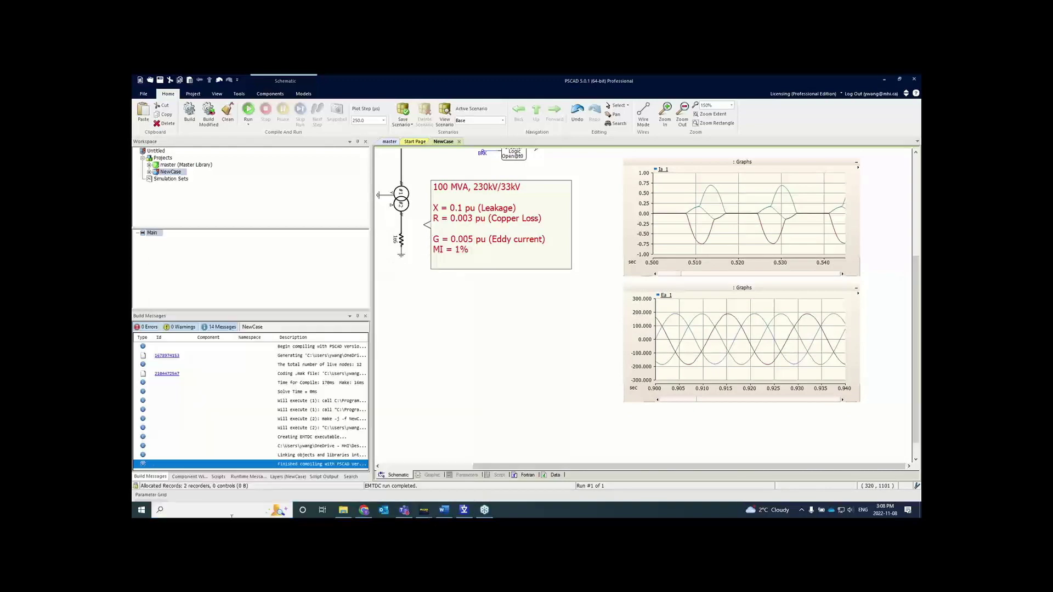
{"action": "left_click", "coordinate": [480, 222]}
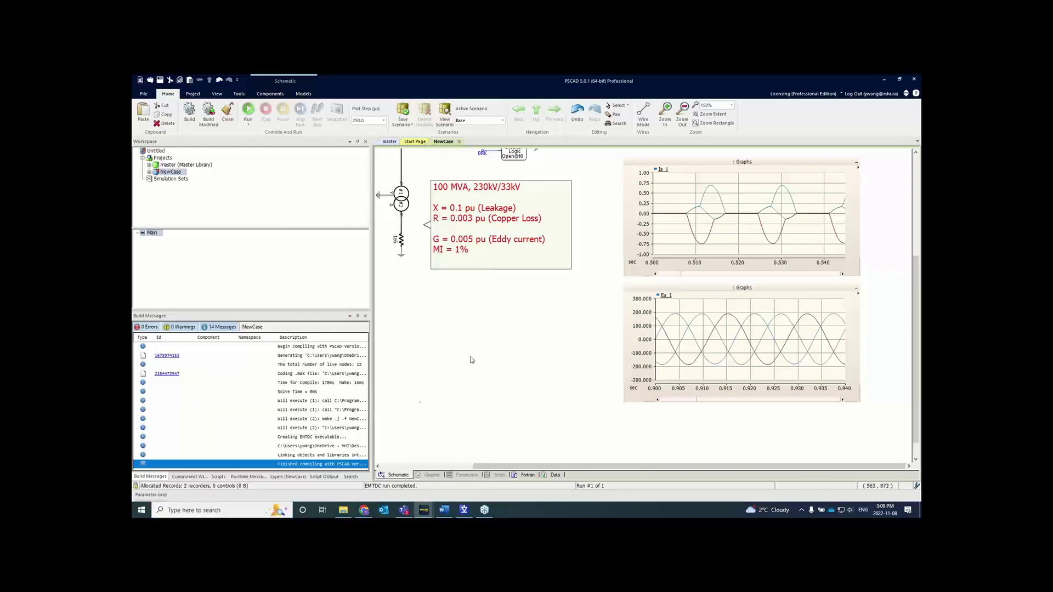
{"action": "left_click", "coordinate": [233, 511]}
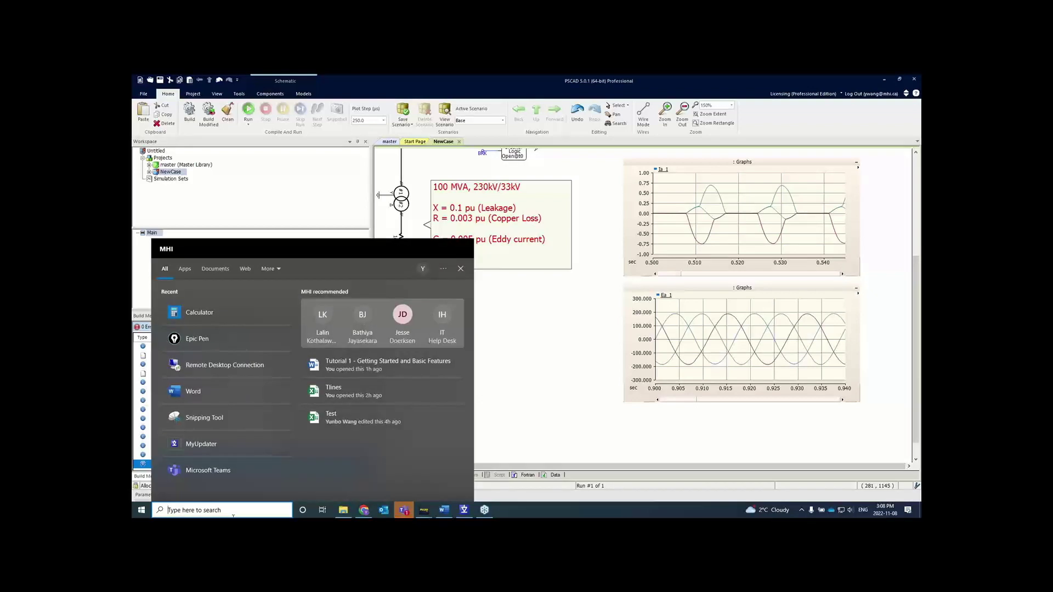
{"action": "left_click", "coordinate": [512, 380]}
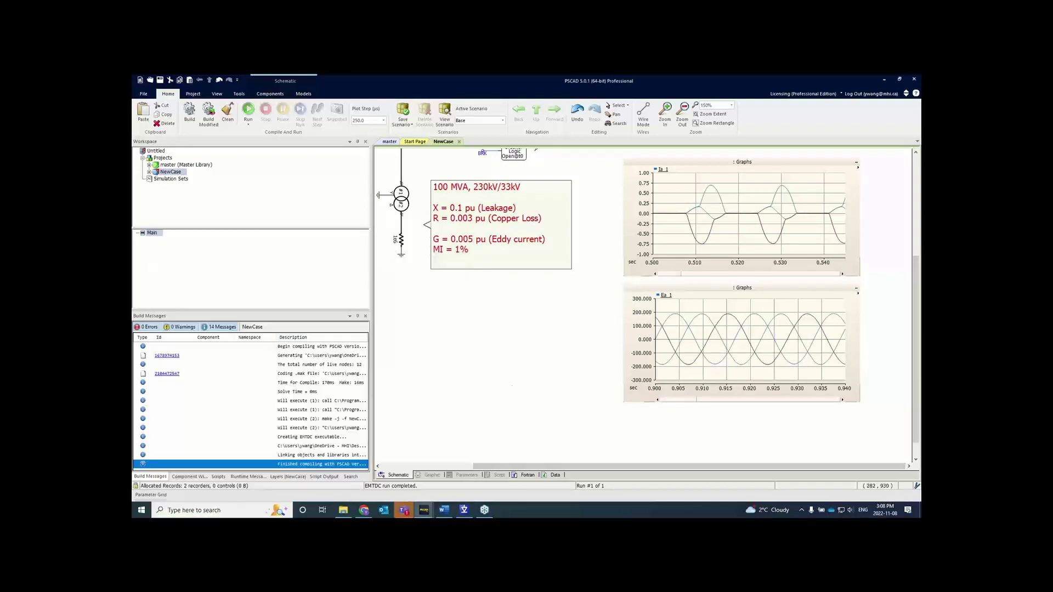
Handwrite the peak phase voltage calculation 230·√(2/3) = 187.8 in the blank area below the transformer data note.
{"action": "mouse_move", "coordinate": [420, 308]}
{"action": "left_mouse_down"}
{"action": "mouse_move", "coordinate": [463, 316]}
{"action": "mouse_move", "coordinate": [486, 297]}
{"action": "mouse_move", "coordinate": [466, 328]}
{"action": "mouse_move", "coordinate": [476, 306]}
{"action": "mouse_move", "coordinate": [477, 324]}
{"action": "mouse_move", "coordinate": [500, 314]}
{"action": "left_mouse_up"}
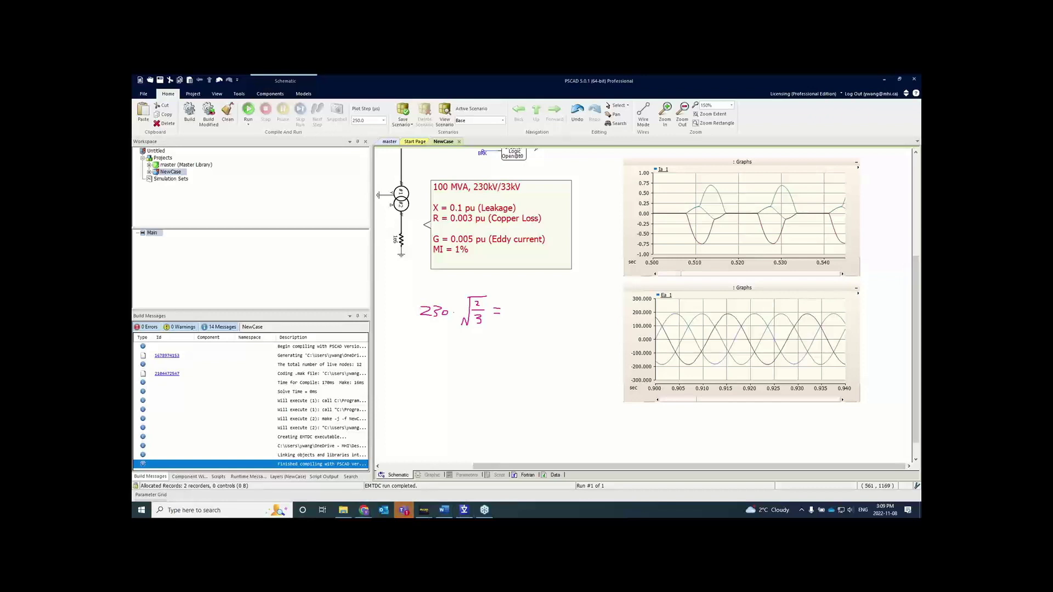
{"action": "mouse_move", "coordinate": [511, 305]}
{"action": "left_mouse_down"}
{"action": "mouse_move", "coordinate": [511, 318]}
{"action": "mouse_move", "coordinate": [538, 306]}
{"action": "mouse_move", "coordinate": [532, 318]}
{"action": "mouse_move", "coordinate": [548, 318]}
{"action": "mouse_move", "coordinate": [548, 306]}
{"action": "left_mouse_up"}
{"action": "left_click", "coordinate": [538, 317]}
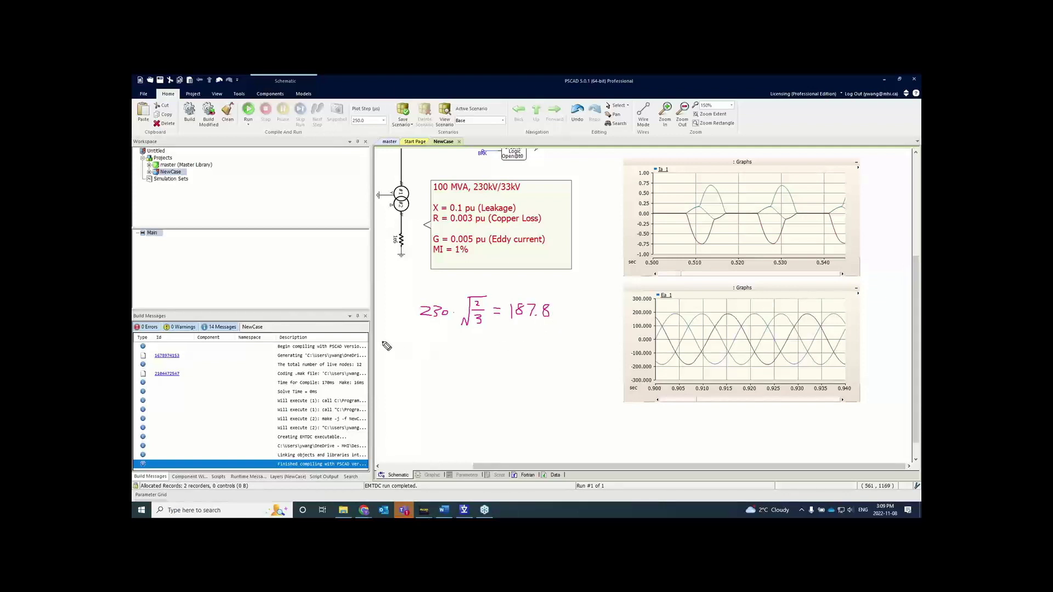